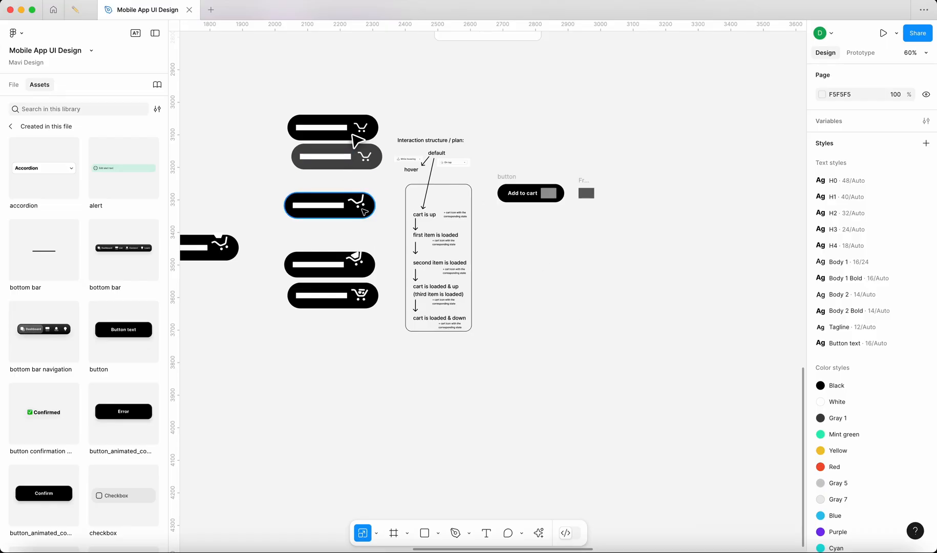
Step: Draw an open cart outline in Frame 15 with the Pen tool, about 40.5 × 19, with slanted sides, flat base and short handle
scroll(596, 185, "up", 10)
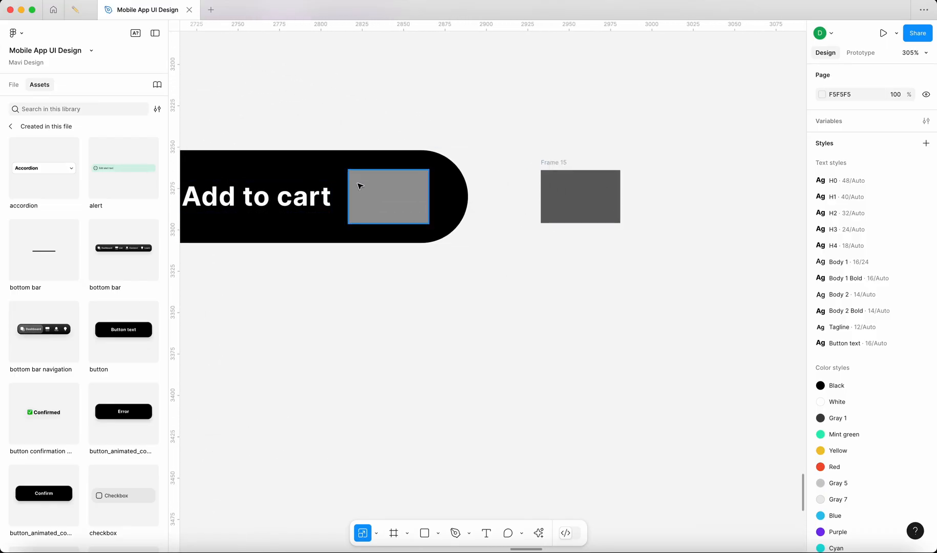
left_click(614, 188)
left_click(676, 194)
scroll(596, 193, "up", 5)
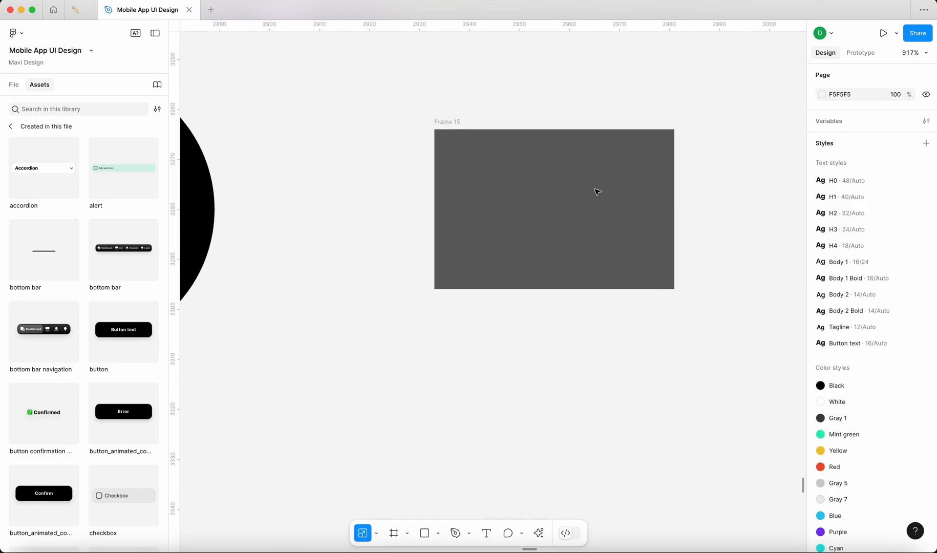
key("p")
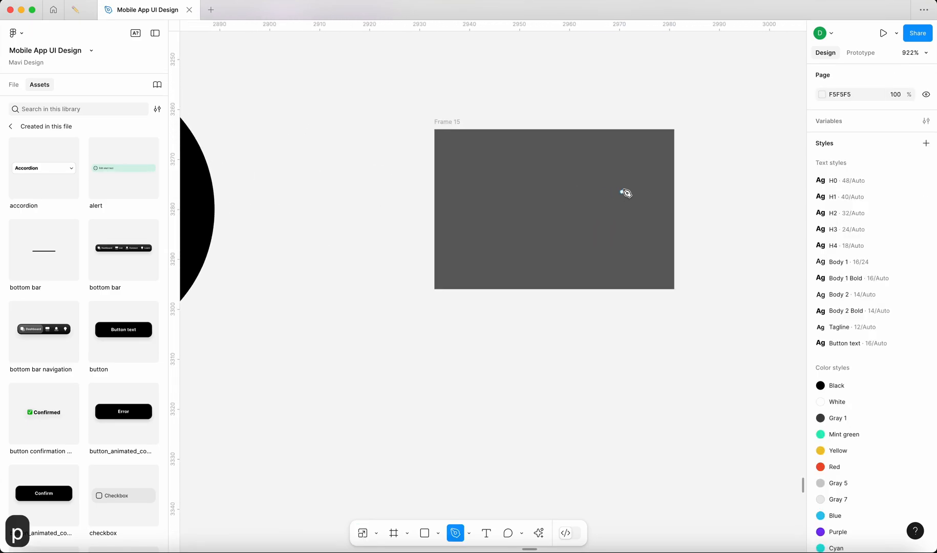
scroll(658, 165, "down", 2)
left_click(661, 157)
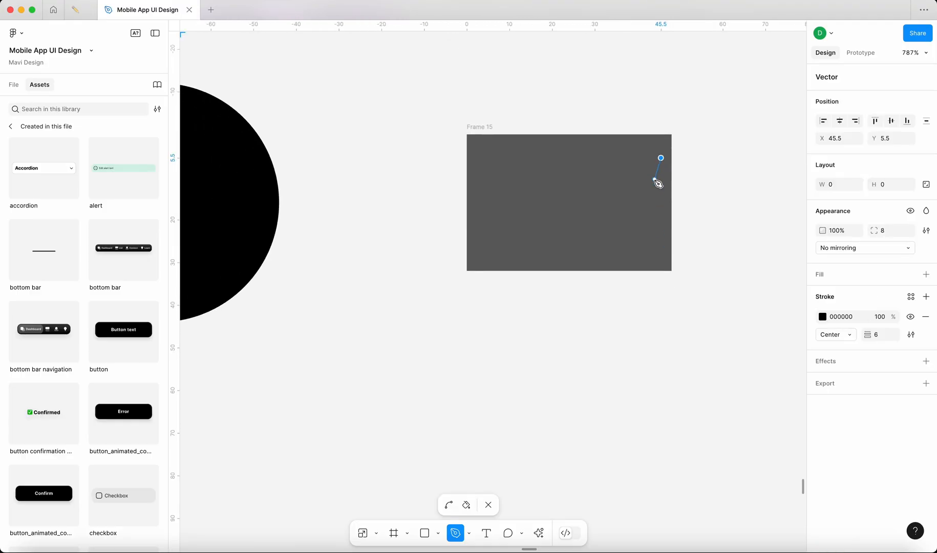
left_click(635, 239)
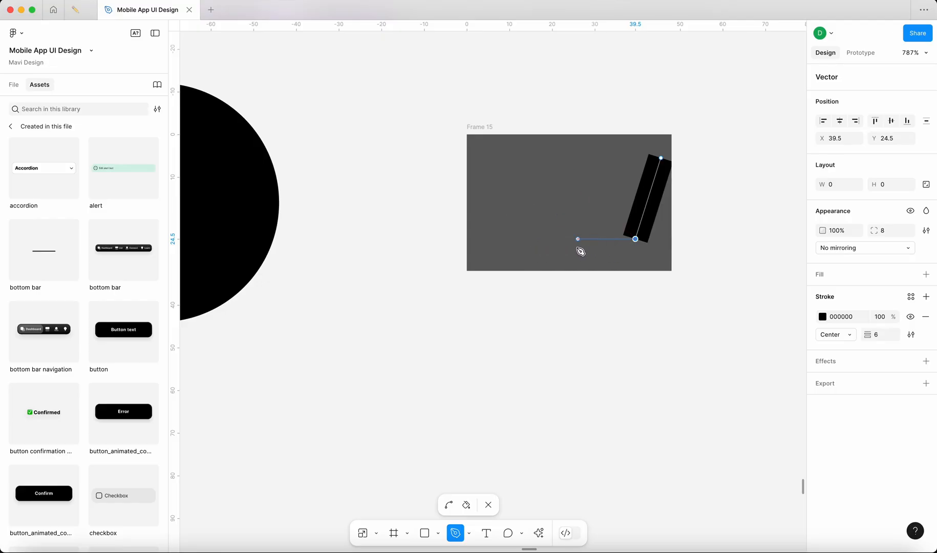
left_click(543, 239)
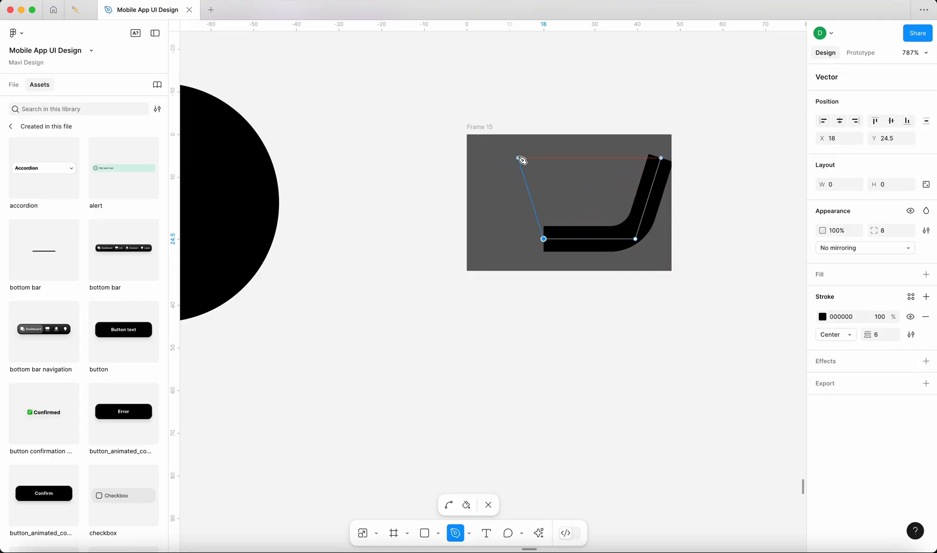
left_click(522, 159)
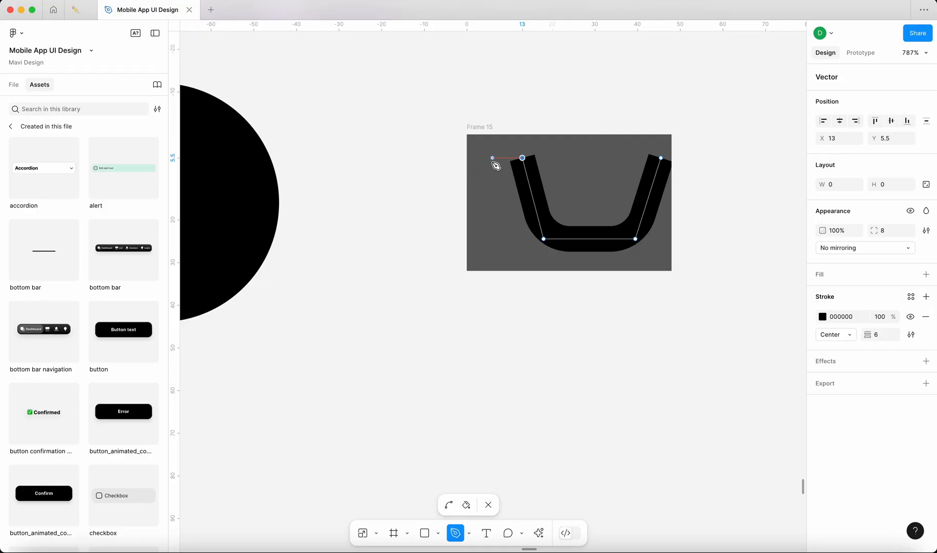
left_click_drag(488, 158, 510, 174)
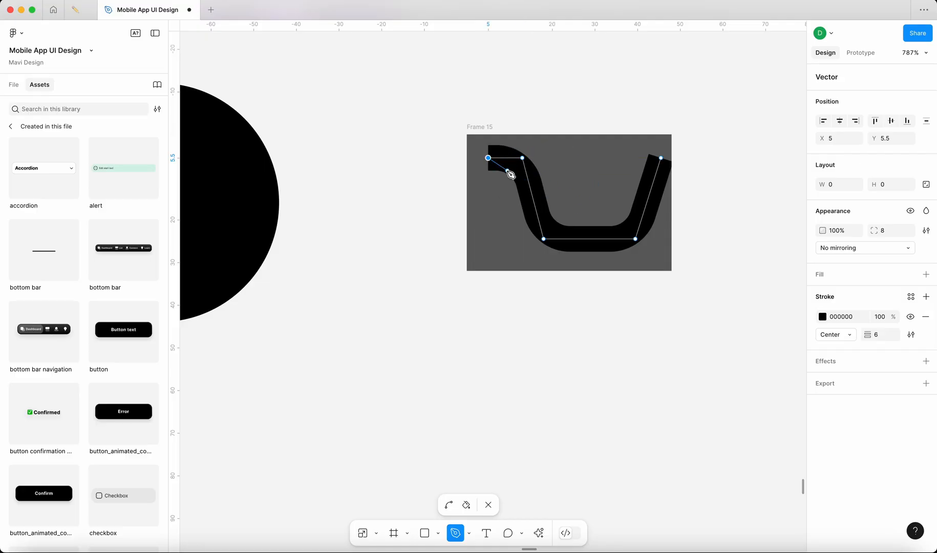
key("Return")
left_click(592, 104)
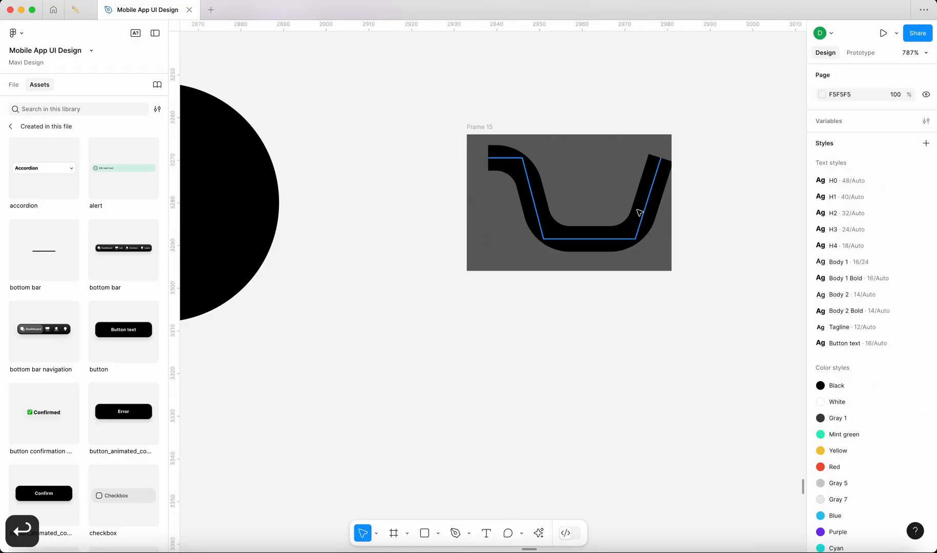
Step: Set the cart outline's stroke weight to 2
left_click(648, 226)
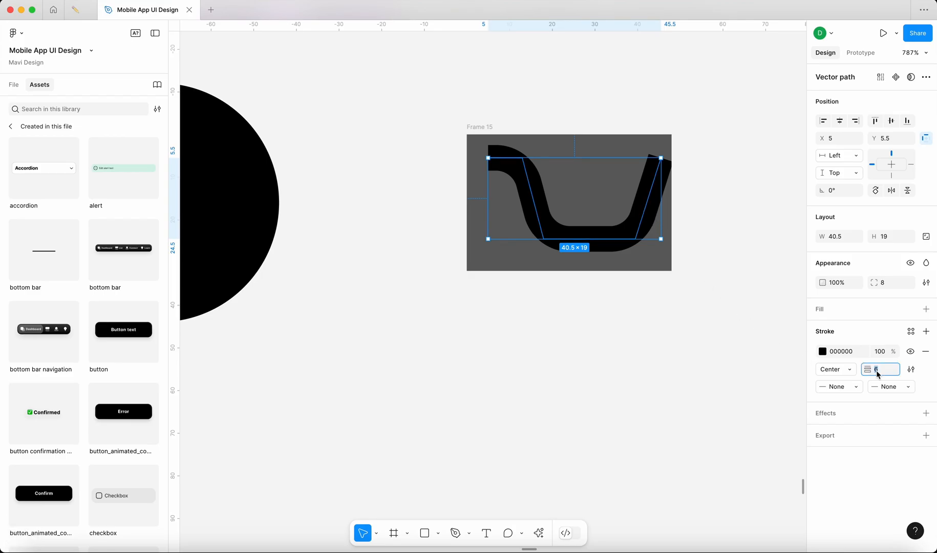
key("Down")
key("Down")
key("Down")
key("Down")
key("Up")
key("Down")
key("Return")
left_click(624, 405)
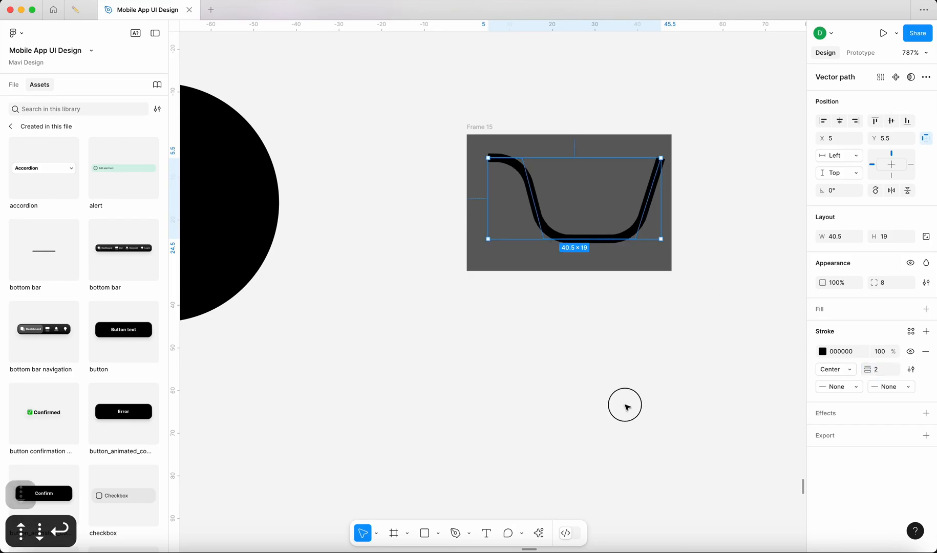
Step: Try a heavier stroke weight on the cart outline while viewing it at 100% zoom
key("super+0")
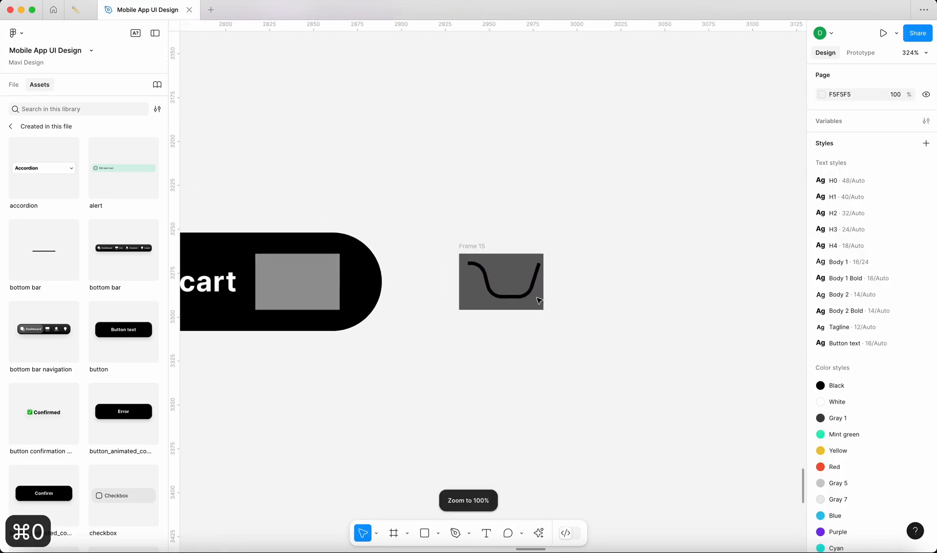
left_click(503, 291)
left_click(878, 369)
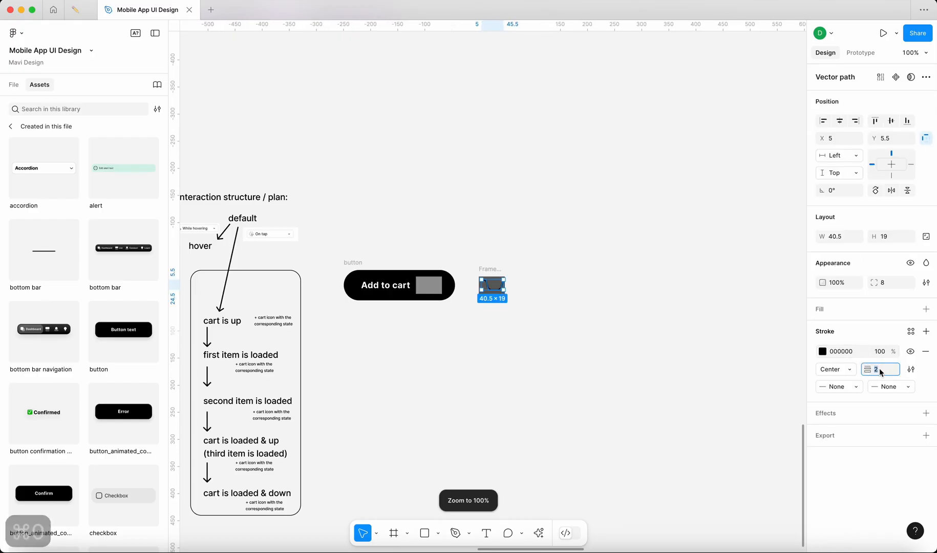
key("Up")
key("Down")
key("Return")
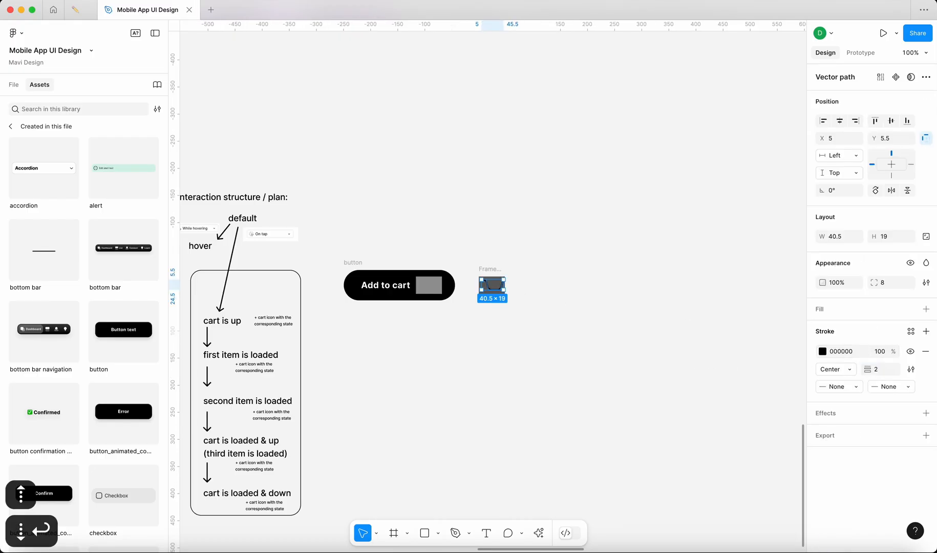
left_click(539, 367)
Step: Set the cart outline's corner radius to 5
scroll(485, 280, "up", 10)
left_click(503, 291)
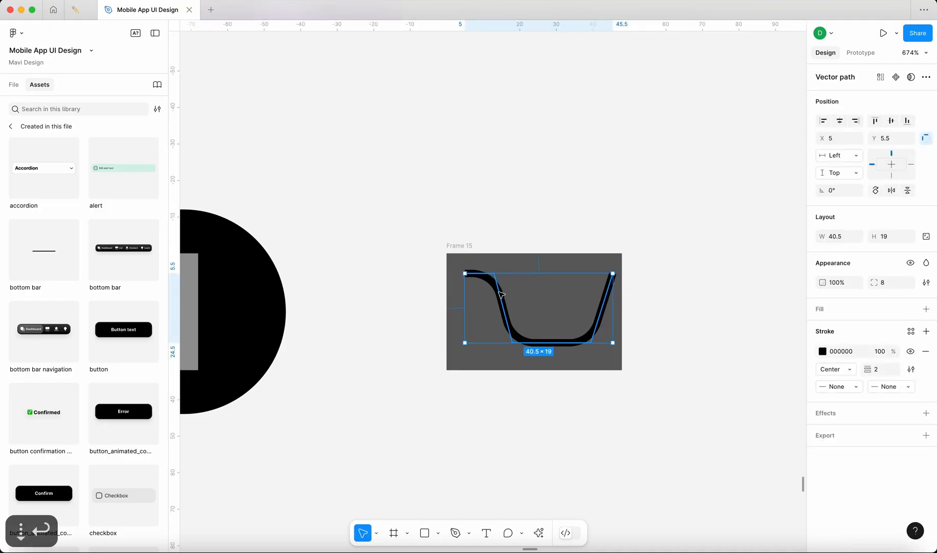
left_click(891, 284)
key("Down")
key("Down")
key("Down")
key("Down")
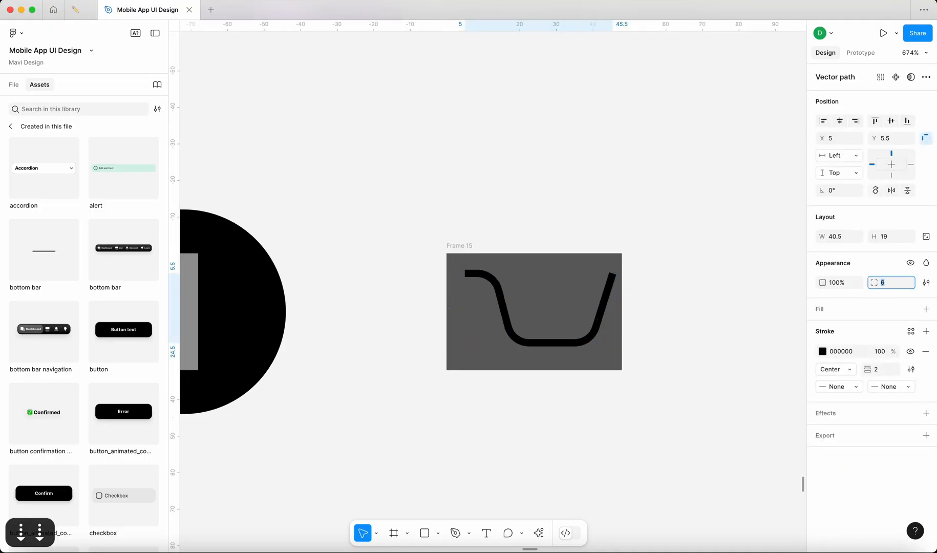
key("Up")
key("Up")
key("Down")
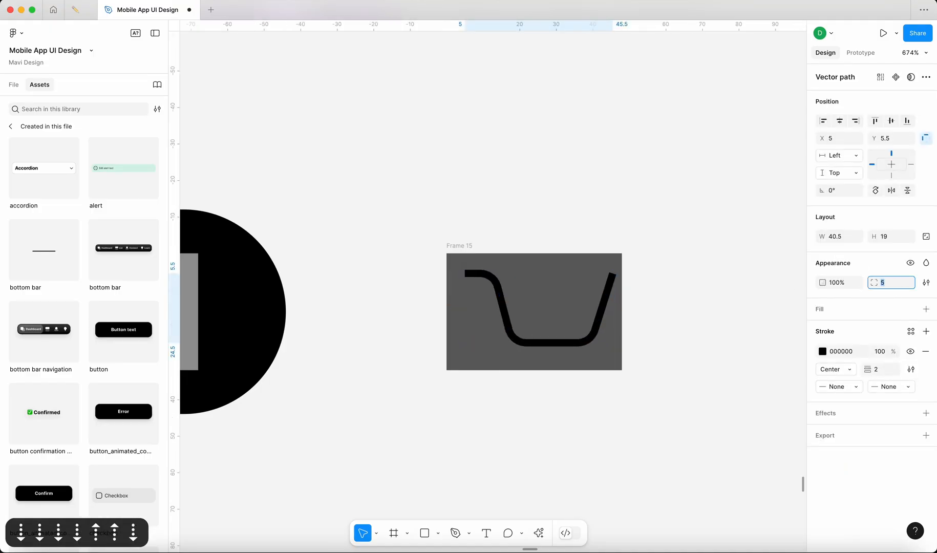
key("Return")
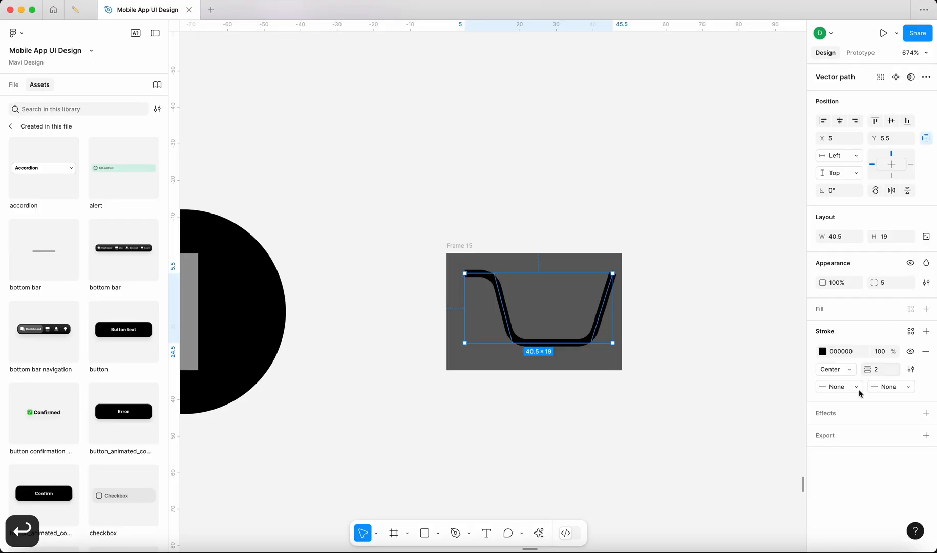
Step: Give both ends of the cart outline Round caps and move the outline to X 3, Y 5 within the frame
left_click(891, 387)
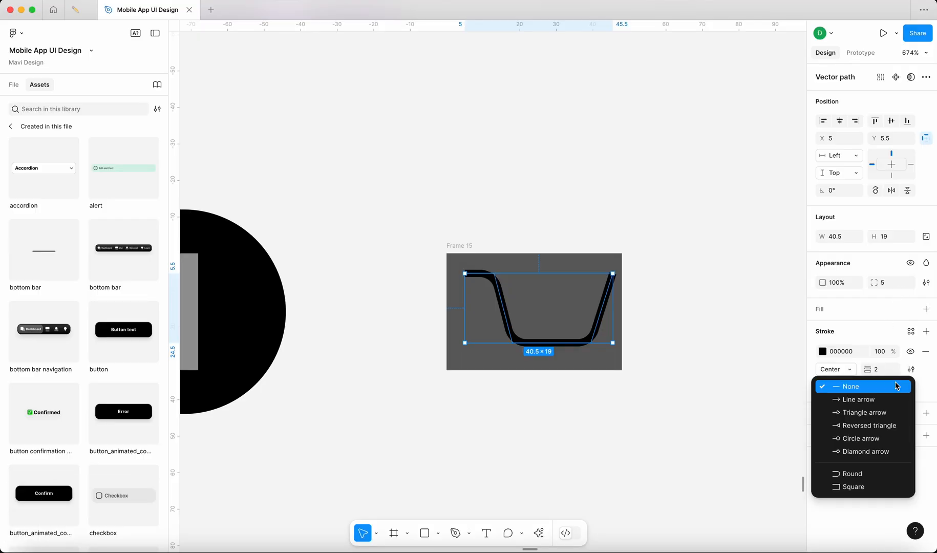
left_click(865, 475)
left_click(848, 392)
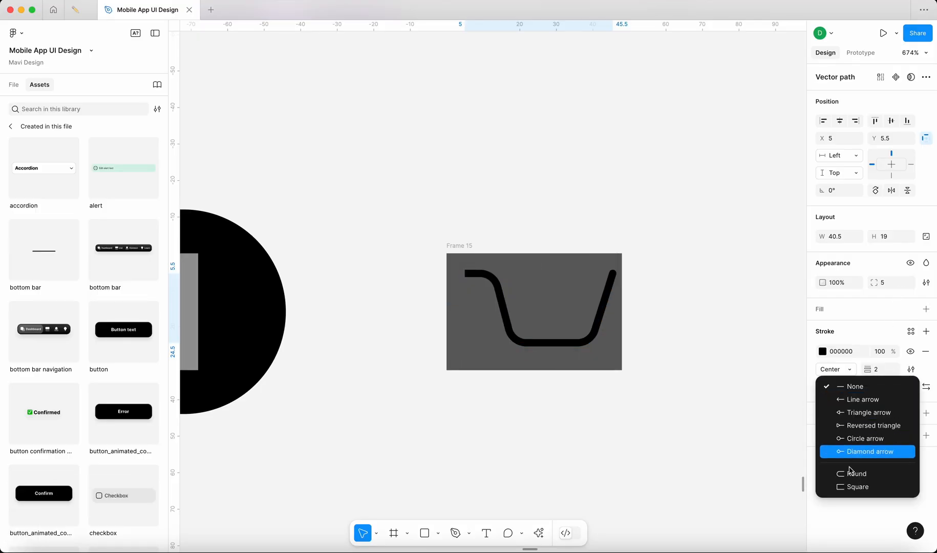
left_click(826, 475)
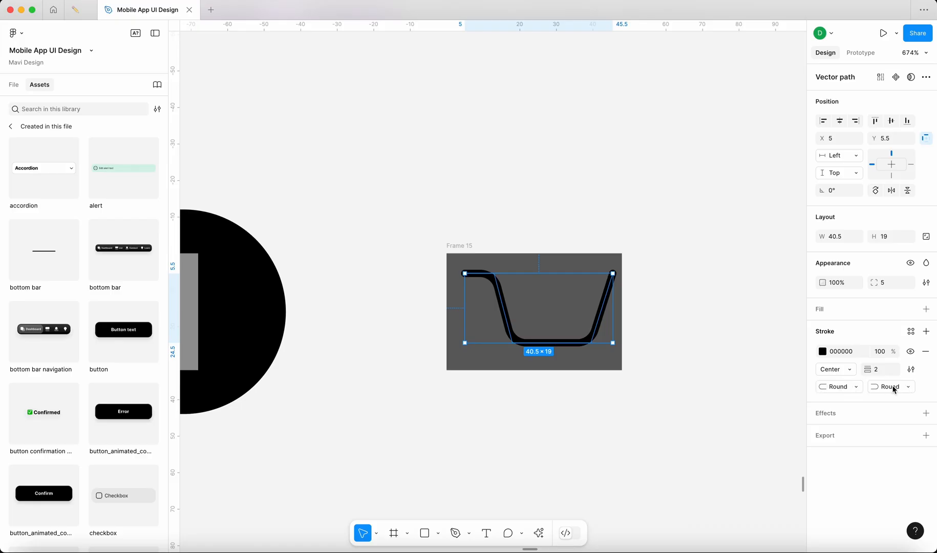
left_click(714, 382)
mouse_move(562, 340)
left_mouse_down()
mouse_move(576, 343)
mouse_move(566, 340)
left_mouse_up()
left_click(673, 345)
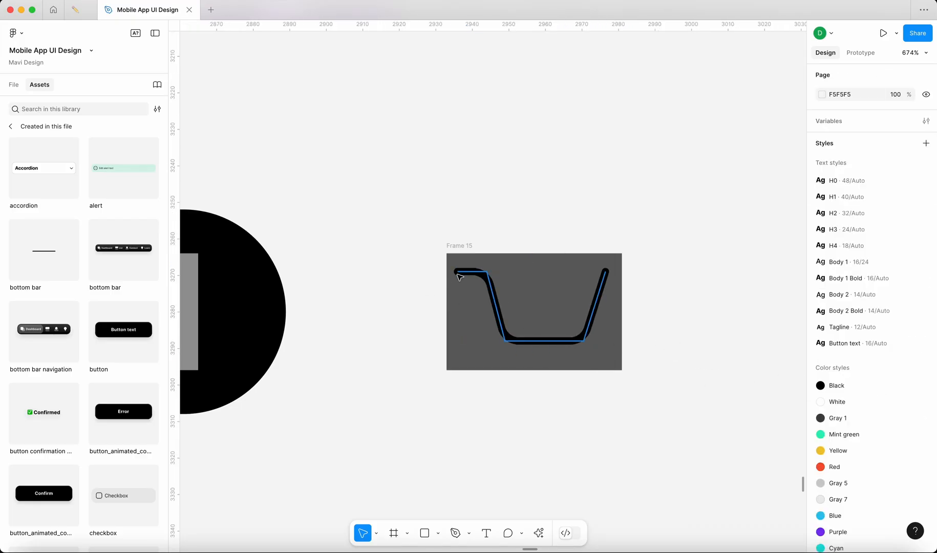
Step: Shift the two bottom points of the cart outline right to X 17 and X 38.5
left_click(587, 343)
key("Return")
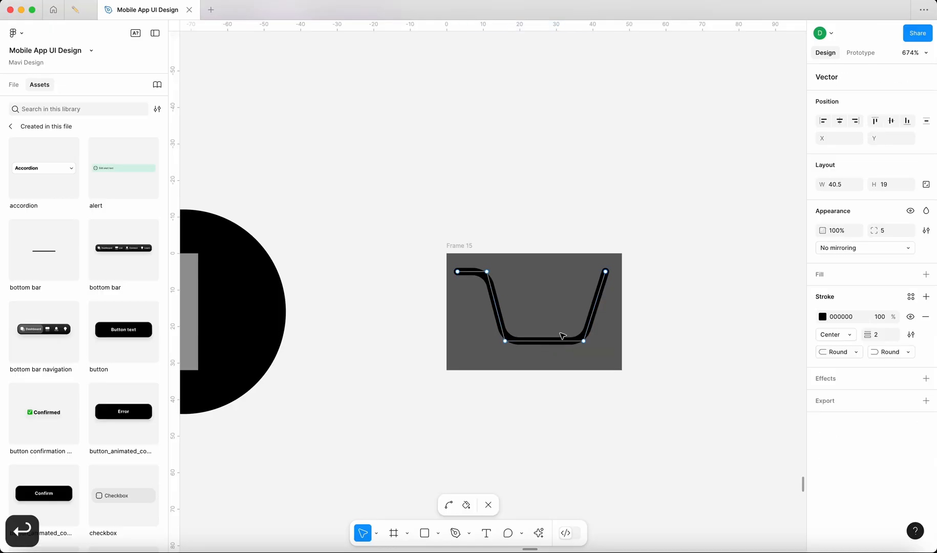
left_click_drag(615, 356, 446, 313)
key("Right")
key("Right")
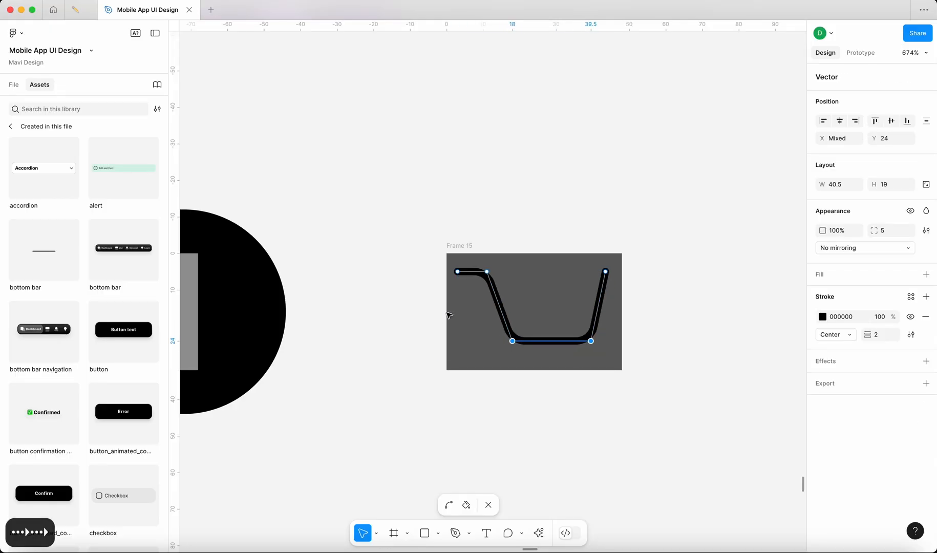
key("Left")
key("Return")
left_click(400, 321)
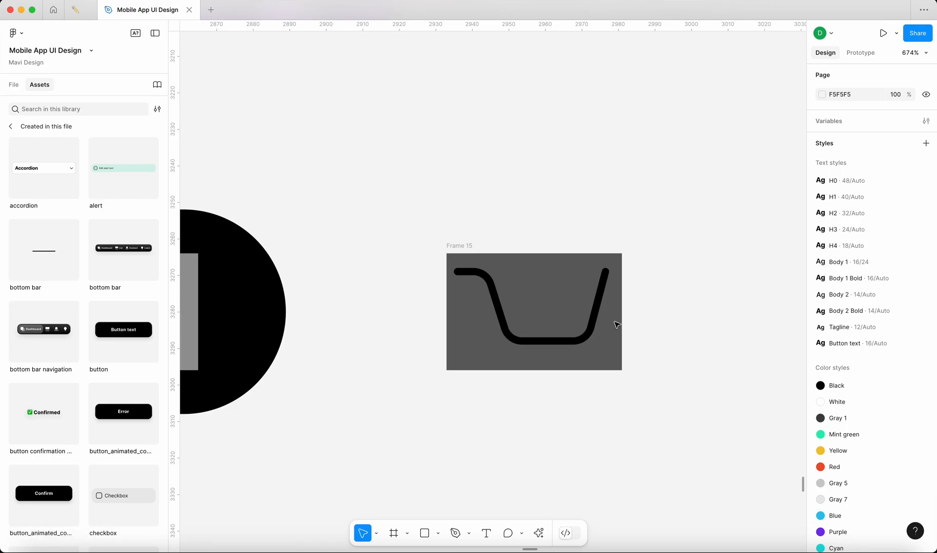
Step: Draw a 5 × 5 circle as a wheel below the right end of the cart's base and fill it with black 000000
scroll(587, 315, "up", 5)
scroll(579, 257, "down", 5)
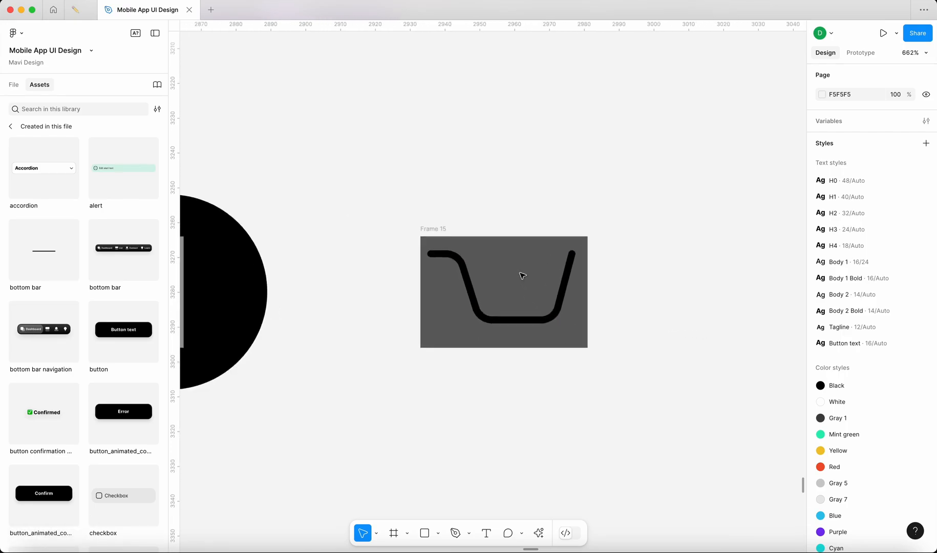
scroll(542, 326, "up", 3)
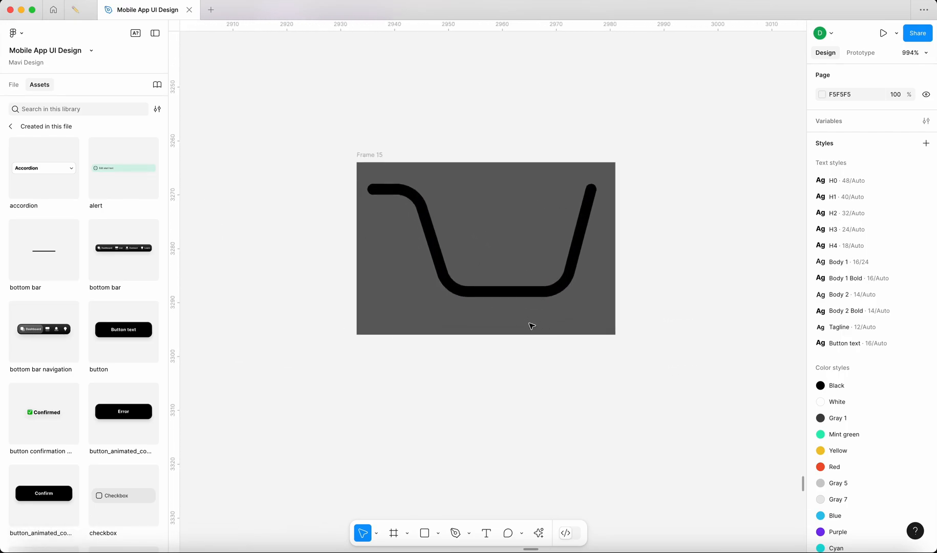
key("o")
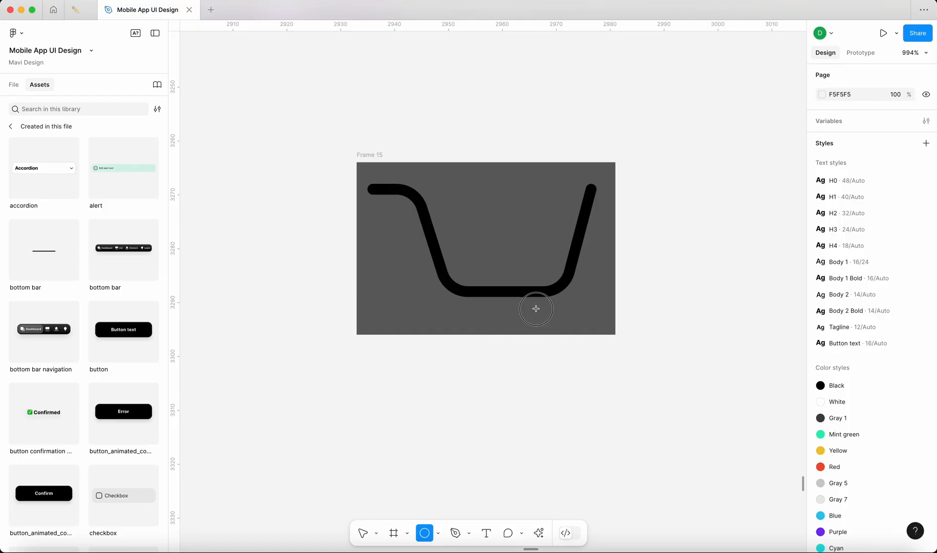
left_click_drag(536, 309, 561, 334)
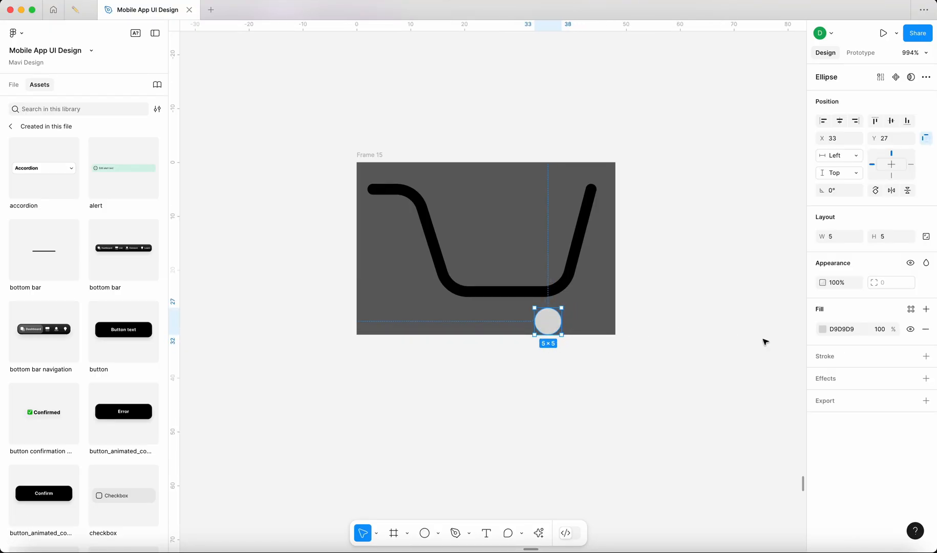
left_click(856, 332)
type("0")
key("Return")
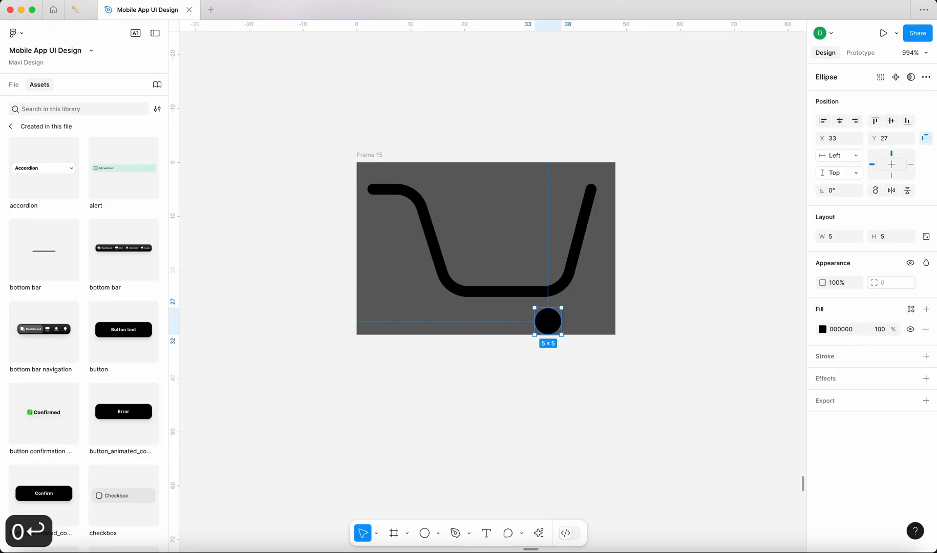
left_click(759, 330)
Step: Duplicate the wheel about 16 px to the left, below the left end of the cart's base
left_click(551, 321)
left_click_drag(551, 322, 471, 322)
left_click(701, 291)
Step: Raise the two bottom points of the cart outline by 2 px to leave more space above the wheels
scroll(702, 294, "down", 10)
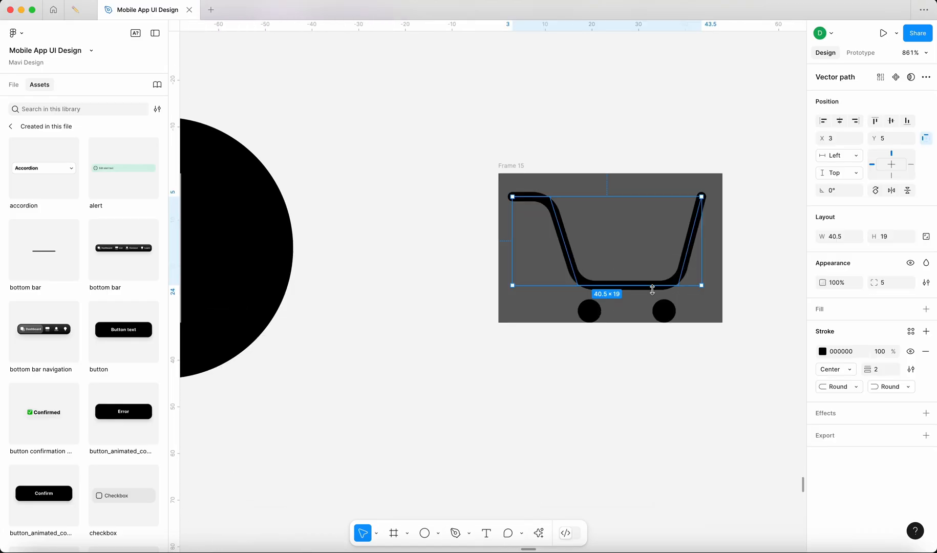
key("Return")
left_click(563, 275)
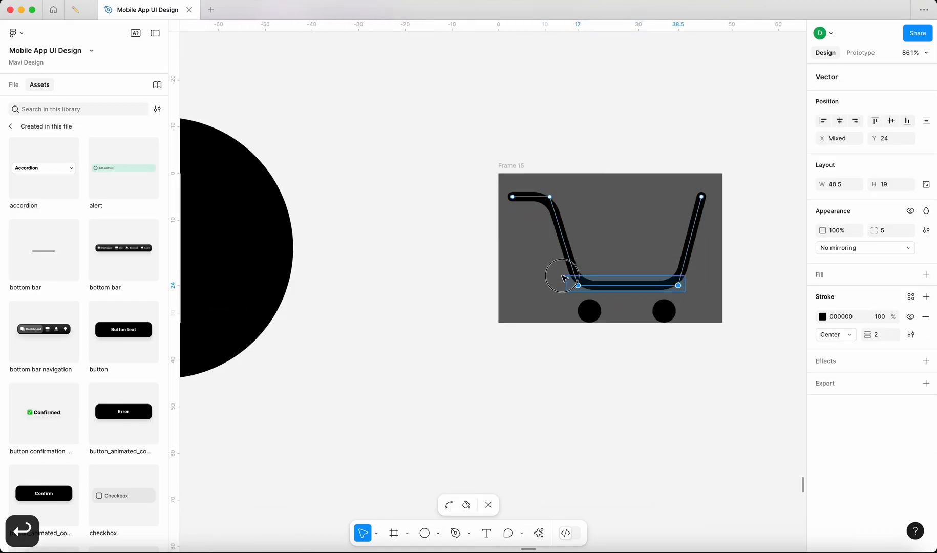
key("Up")
key("Up")
key("Up")
key("Down")
key("Return")
left_click(393, 258)
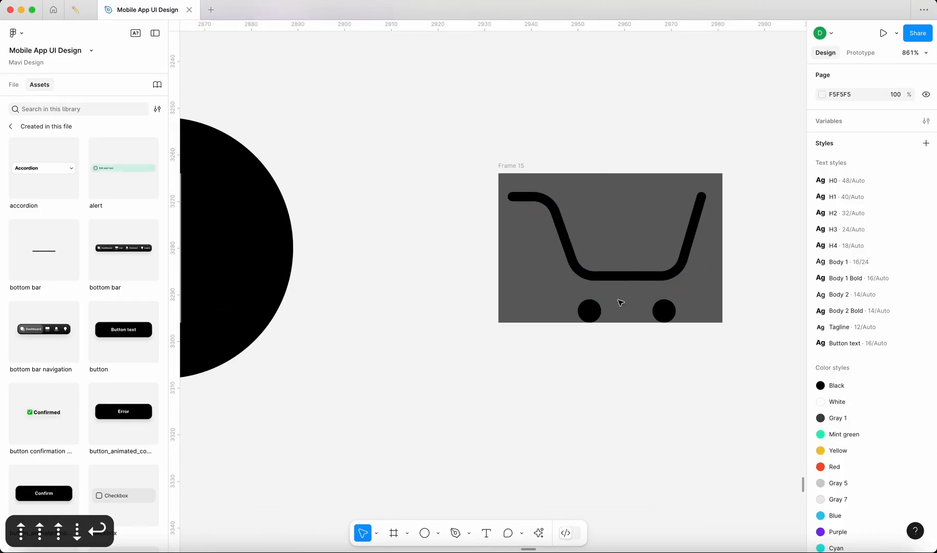
Step: Enlarge both cart wheels upward to 6 × 6, keeping them proportional and resting on the frame's bottom edge
left_click(664, 306)
scroll(664, 306, "up", 5)
left_click_drag(675, 293, 675, 282)
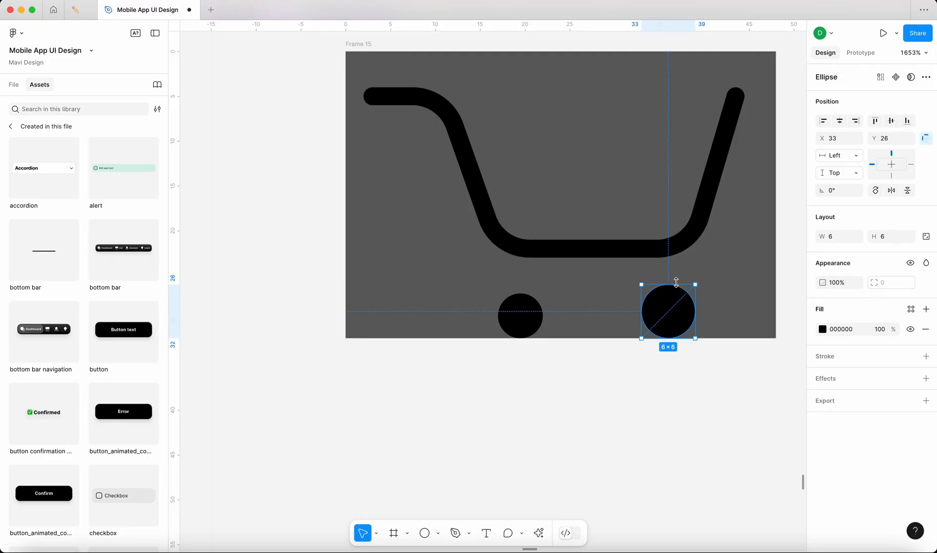
left_click(537, 316)
left_click_drag(530, 293, 532, 285)
left_click(660, 414)
scroll(660, 413, "down", 8)
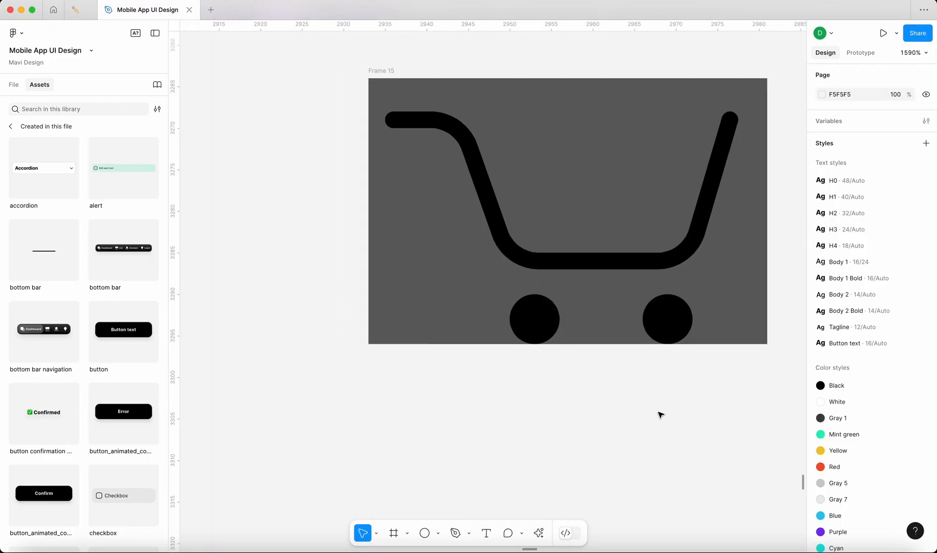
Step: Rename Frame 15 to "cart icon" and turn it into a component
scroll(717, 399, "up", 3)
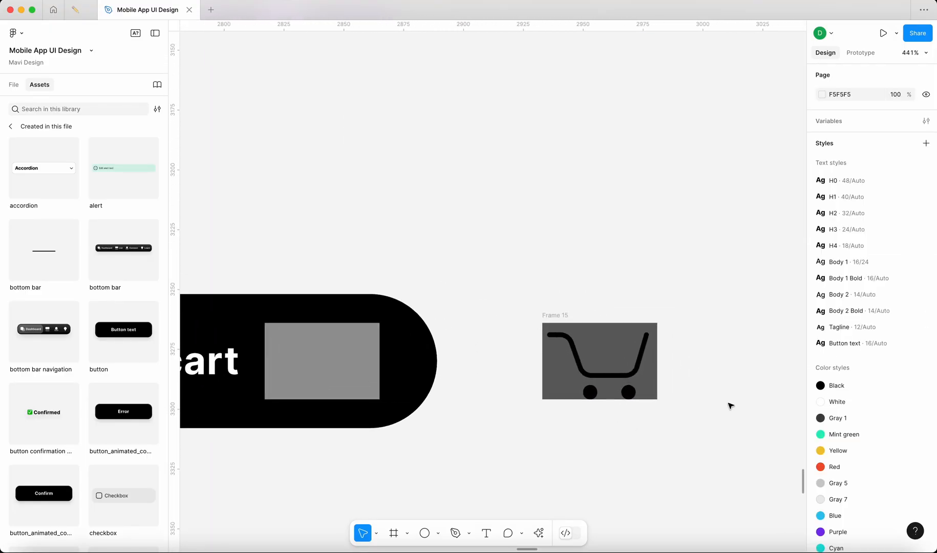
left_click(557, 314)
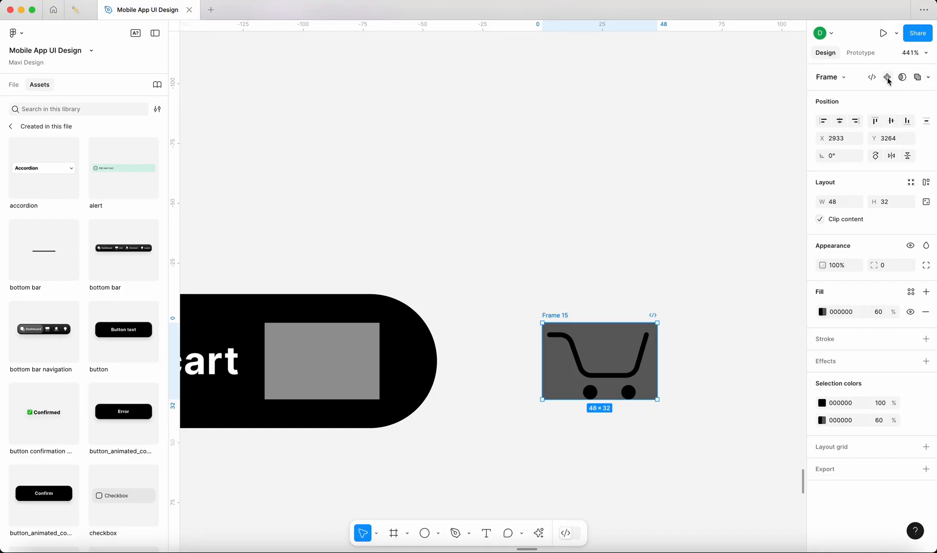
double_click(563, 315)
type("cart icon")
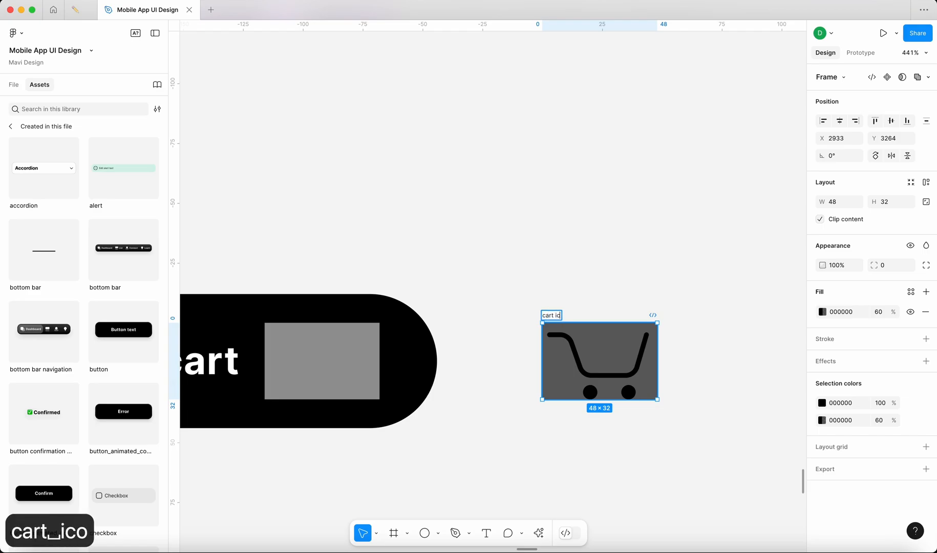
key("Return")
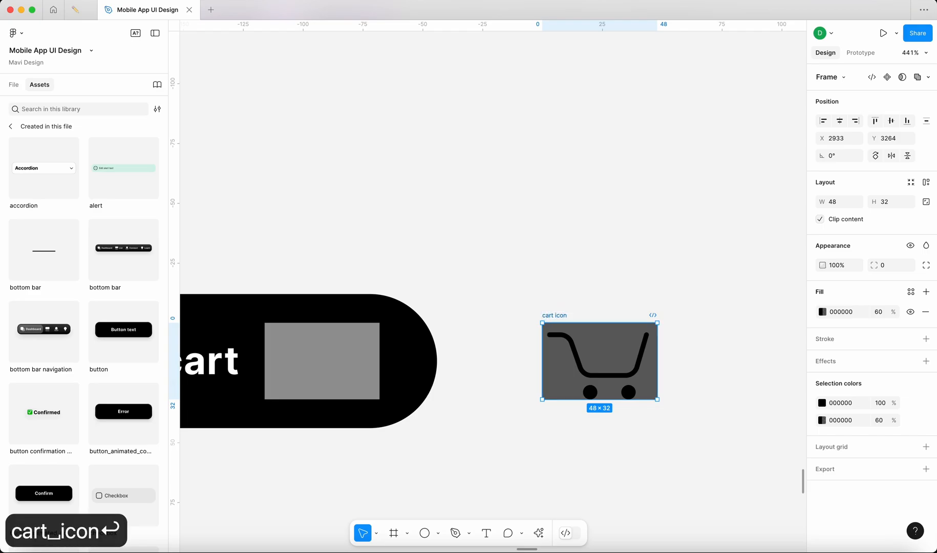
left_click(888, 76)
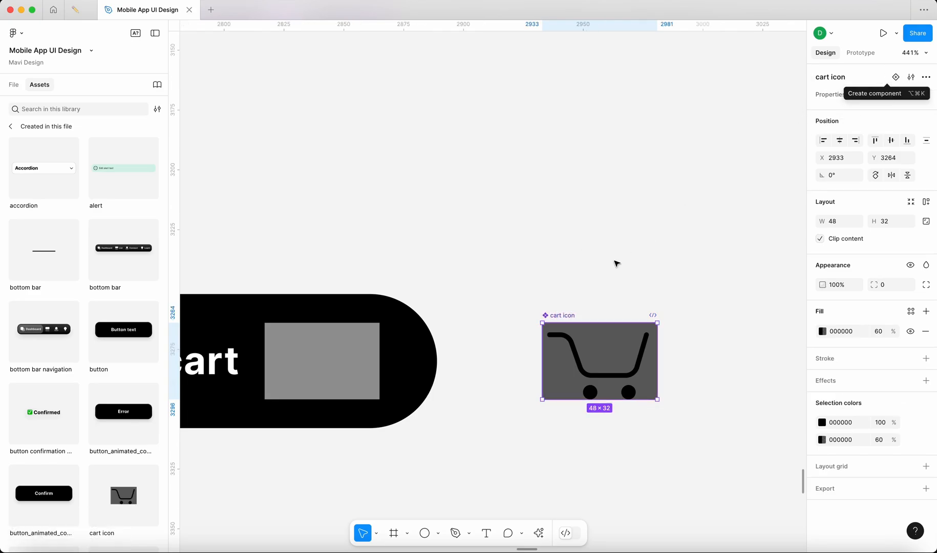
left_click(615, 262)
Step: Move the cart icon component 29 px to the right and place a copy of it after the gray placeholder inside the Add to cart button
left_click_drag(600, 356, 672, 367)
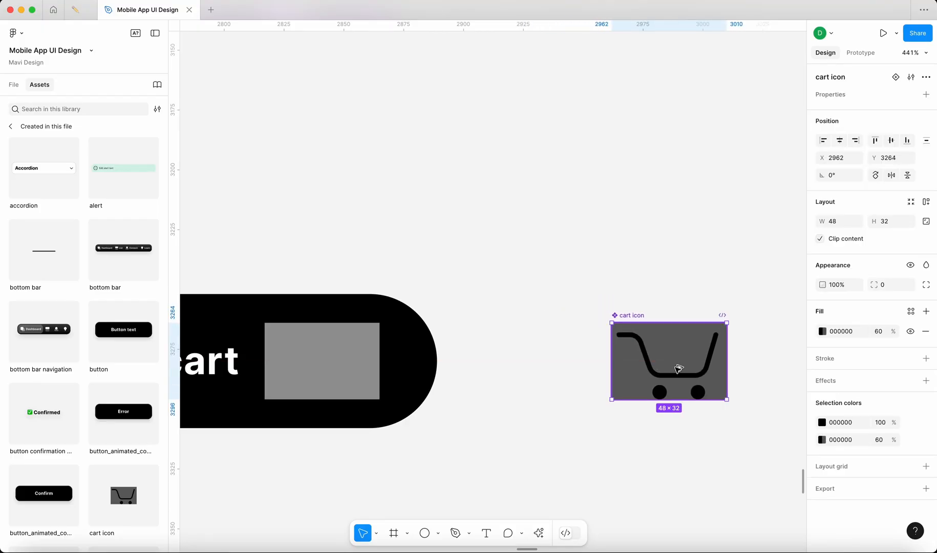
left_click_drag(685, 374, 581, 269)
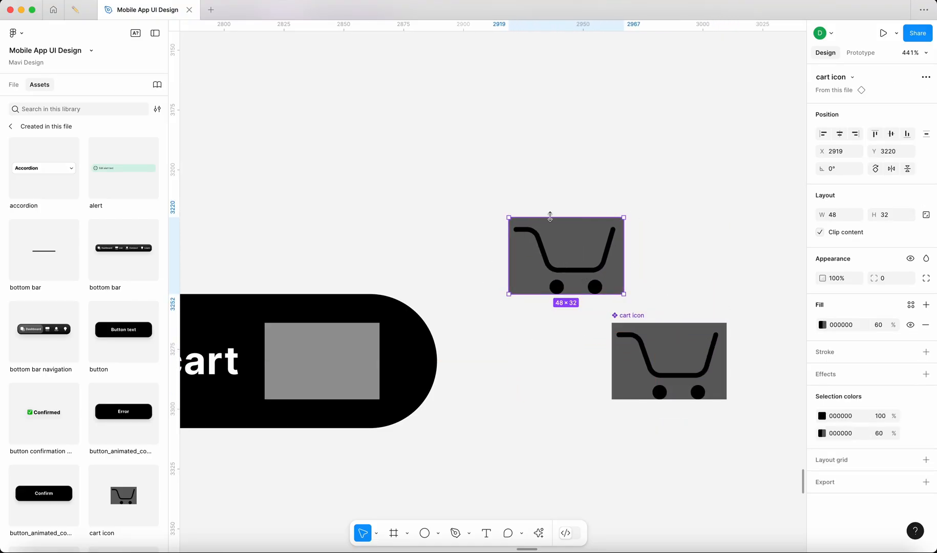
left_click_drag(564, 278, 390, 358)
left_click(534, 285)
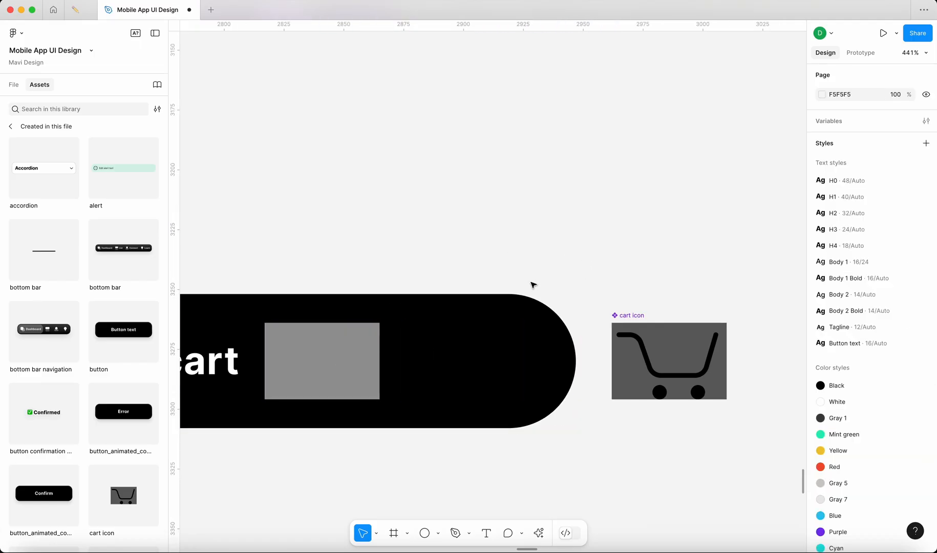
left_click(433, 382)
scroll(433, 382, "down", 5)
scroll(433, 381, "up", 4)
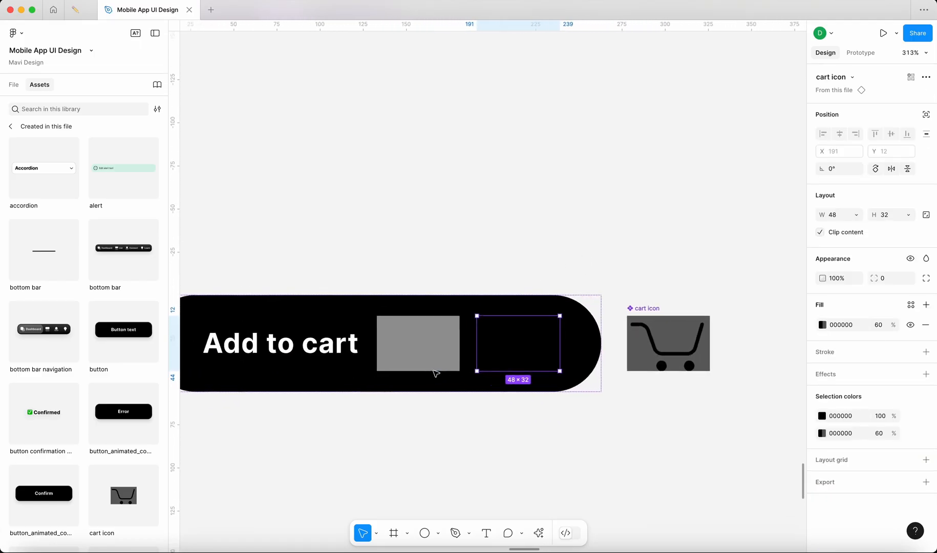
Step: Recolor the cart outline and wheels in the main cart icon component from black to white, FFFFFF
left_click(706, 320)
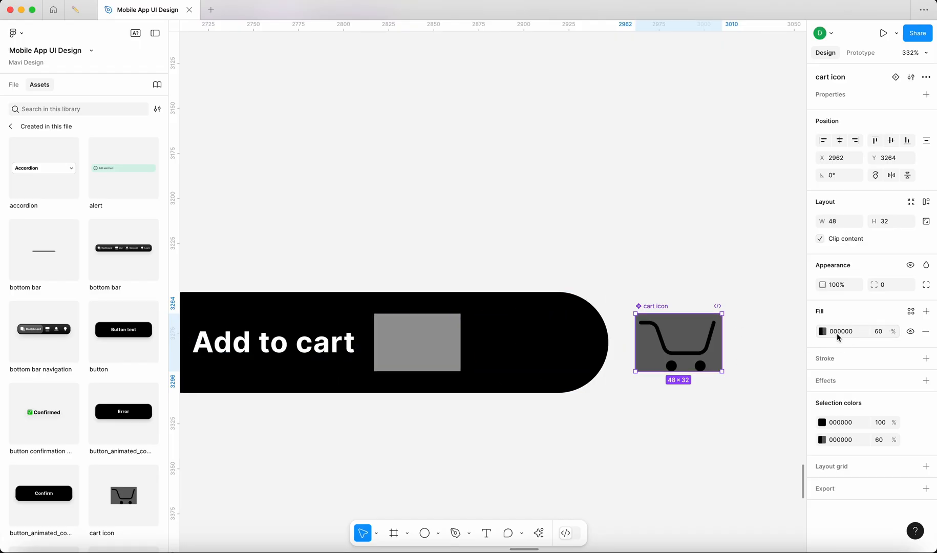
left_click(842, 422)
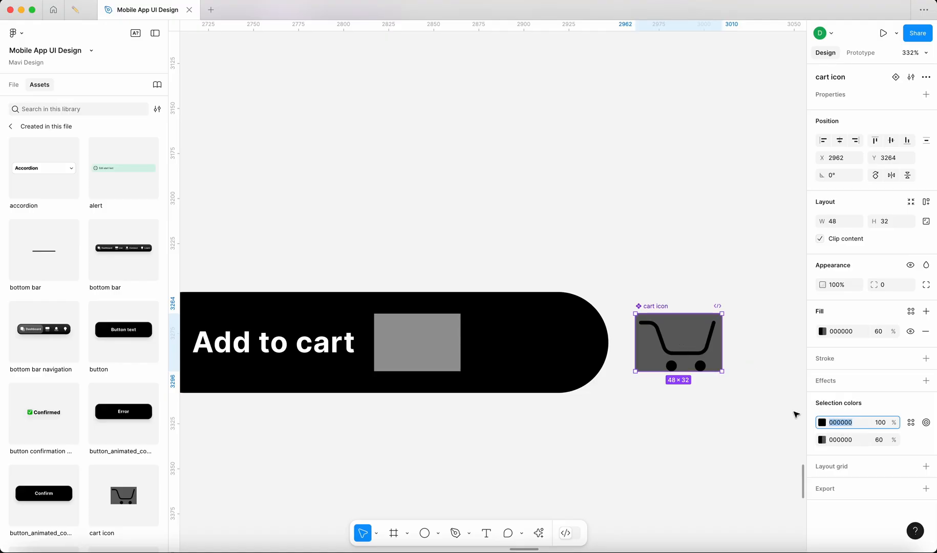
type("f")
key("Return")
left_click(707, 450)
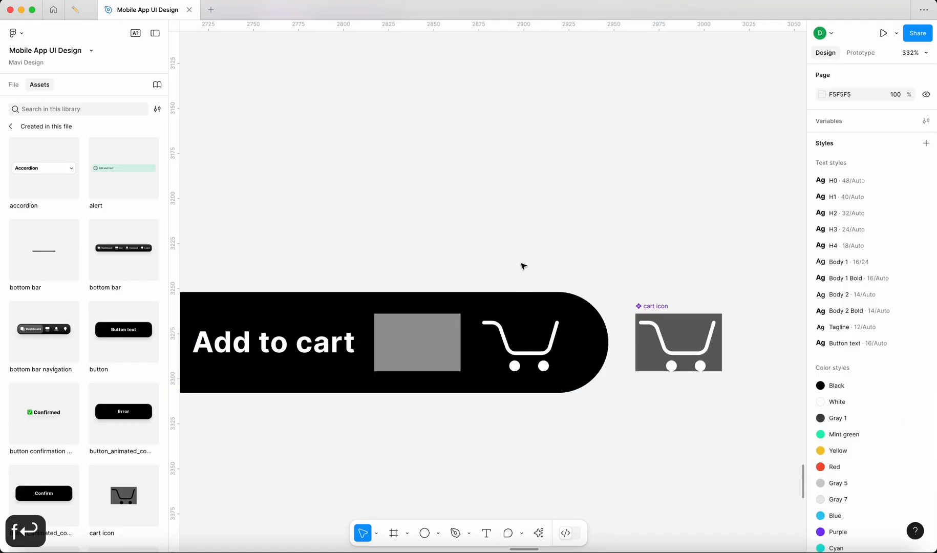
Step: Delete the gray placeholder frame between the Add to cart text and the cart icon in the button
left_click(397, 335)
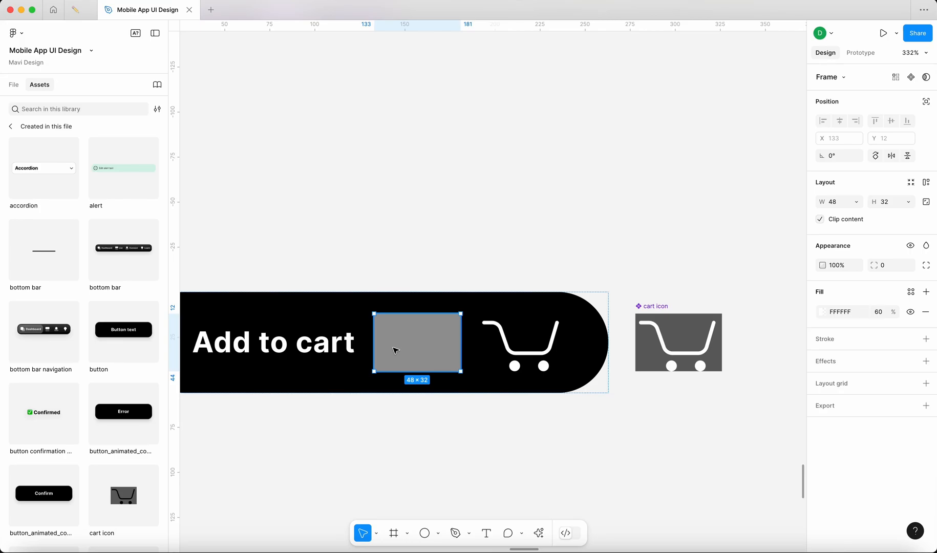
key("Delete")
scroll(445, 246, "down", 5, "ctrl")
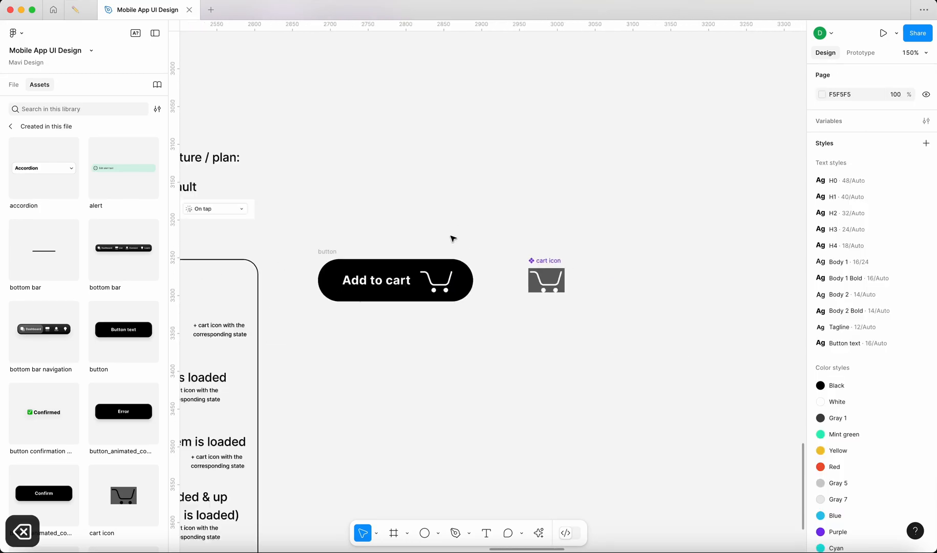
Step: Examine the Add to cart button's padding, spacing and cart icon proportions at several zoom levels
scroll(408, 280, "up", 5, "ctrl")
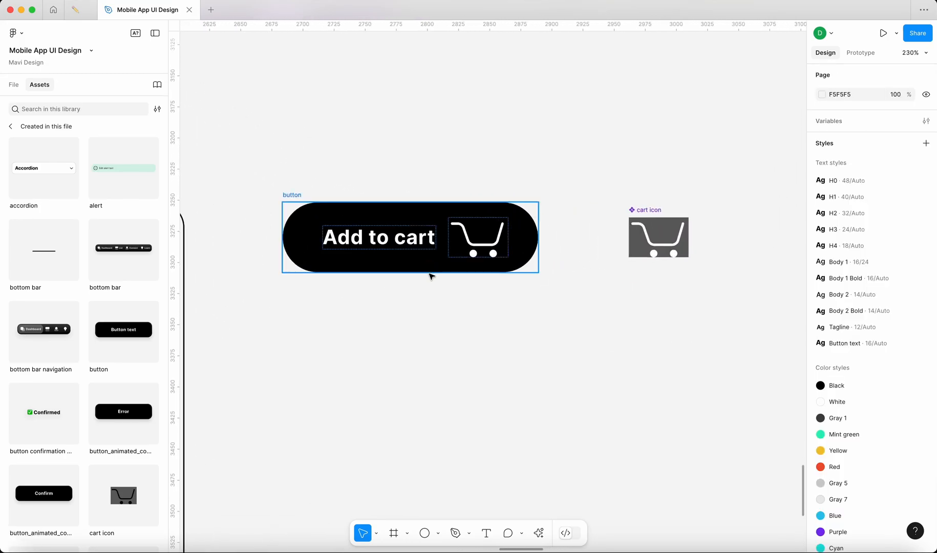
left_click(299, 195)
scroll(702, 246, "up", 3, "ctrl")
scroll(584, 266, "left", 3)
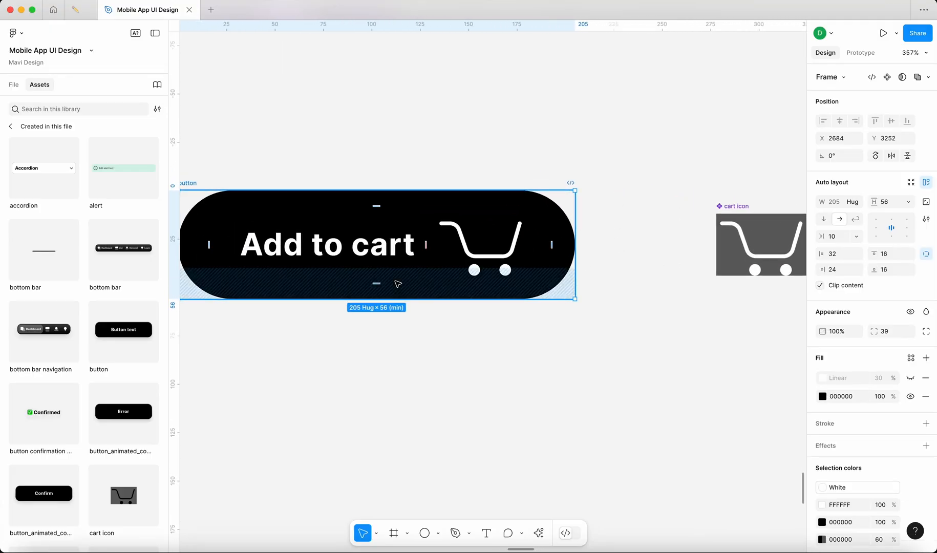
scroll(410, 280, "left", 2)
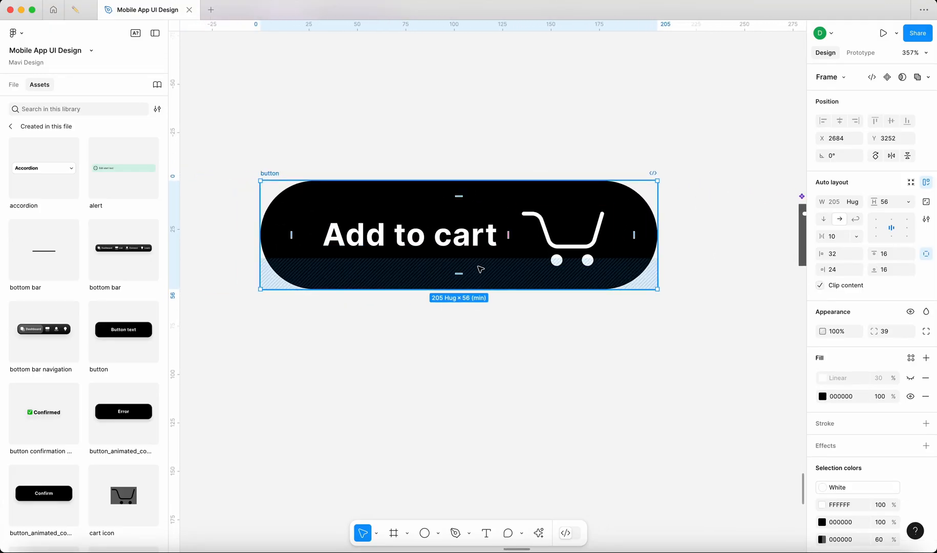
left_click(600, 399)
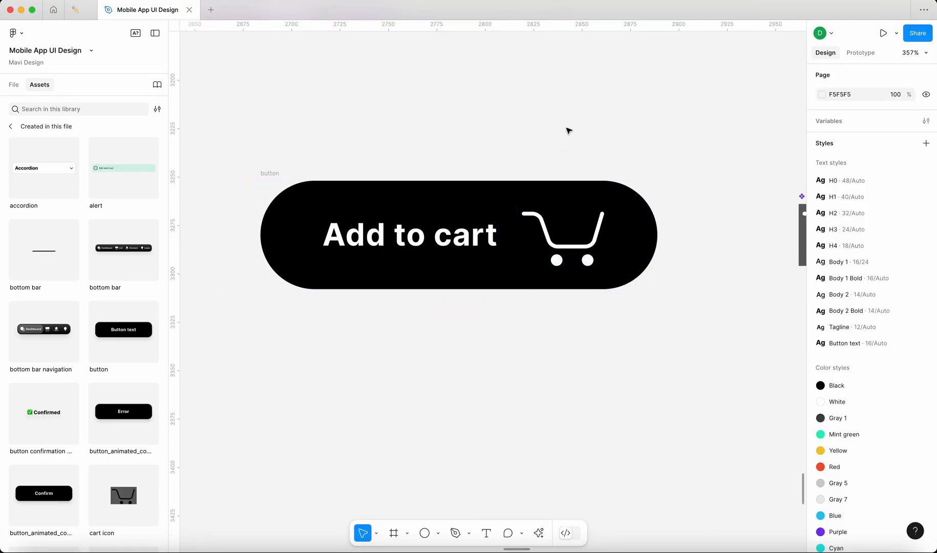
key("super+0")
scroll(482, 241, "up", 10)
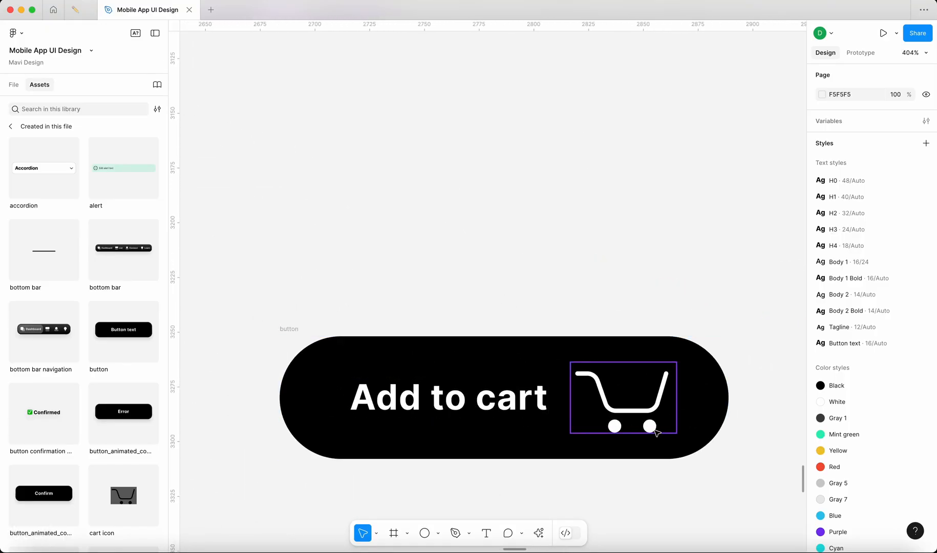
Step: Move the cart icon component closer to the button, at X 2909, Y 3261, and shrink both of its wheels to 5 × 5
scroll(471, 379, "right", 5)
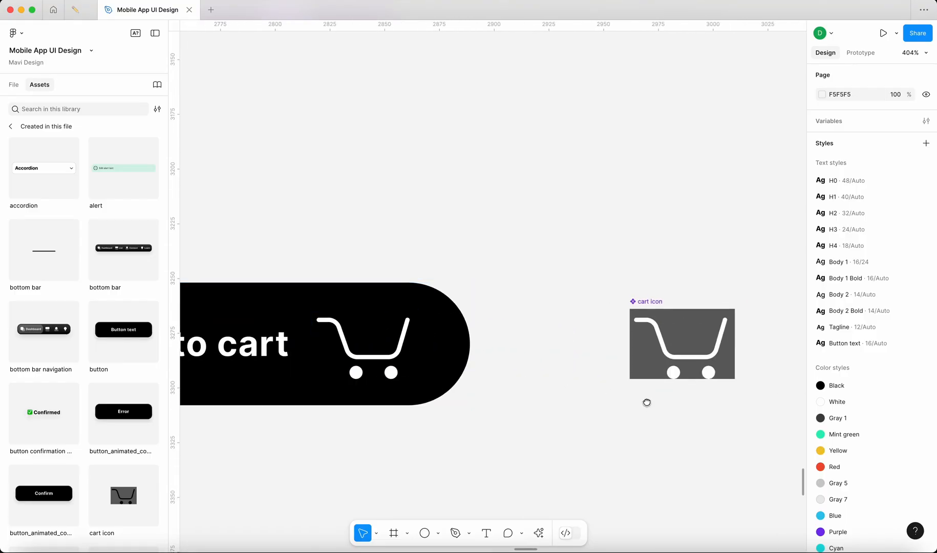
left_click(637, 305)
scroll(638, 305, "right", 3)
scroll(599, 377, "up", 6)
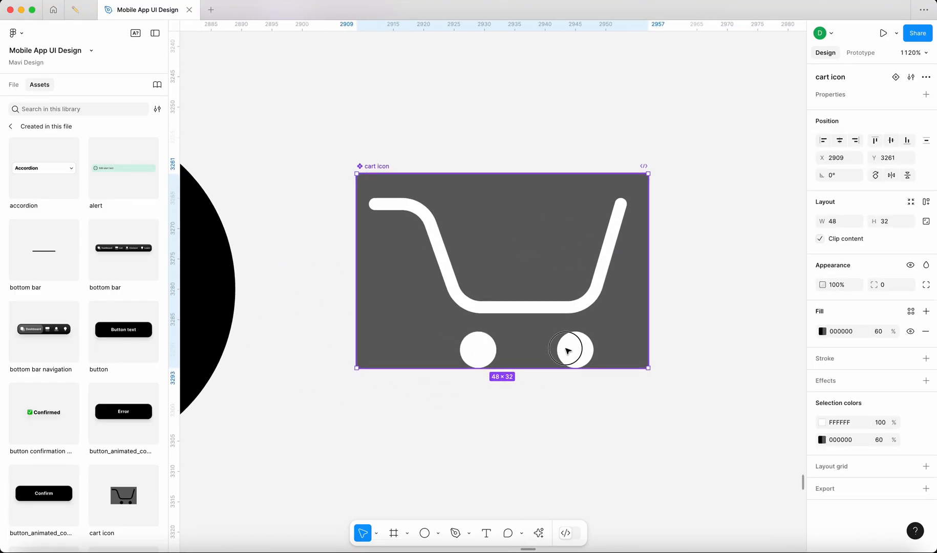
left_click(582, 364)
left_click_drag(583, 368, 584, 361)
left_click(485, 358)
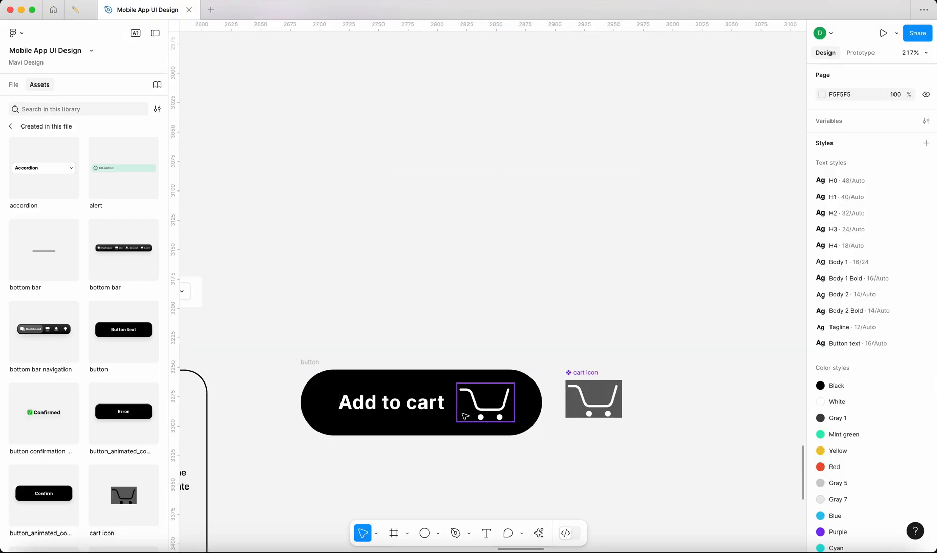
Step: Raise the two bottom points of the cart outline in the component by 1 px to Y 21
scroll(465, 416, "up", 4)
double_click(736, 397)
scroll(735, 398, "up", 3)
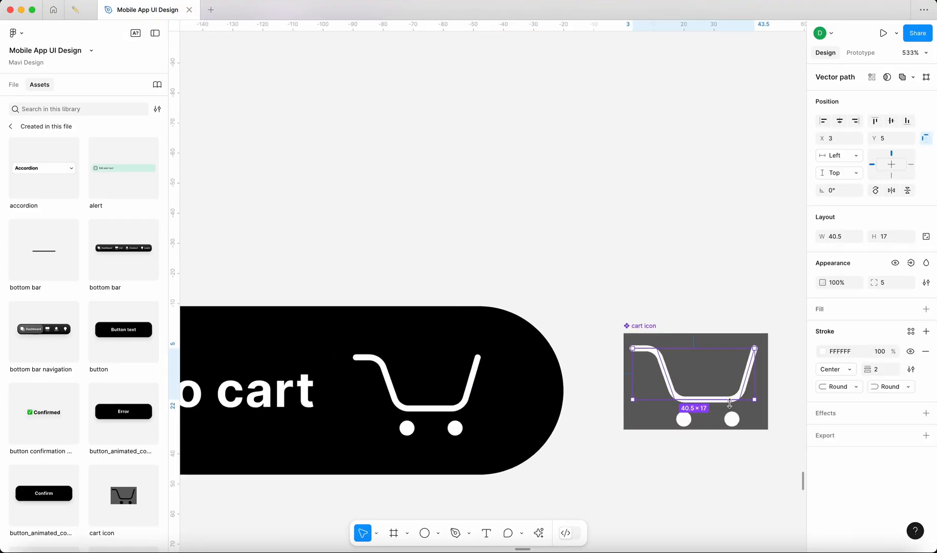
key("Return")
left_click_drag(750, 404, 649, 379)
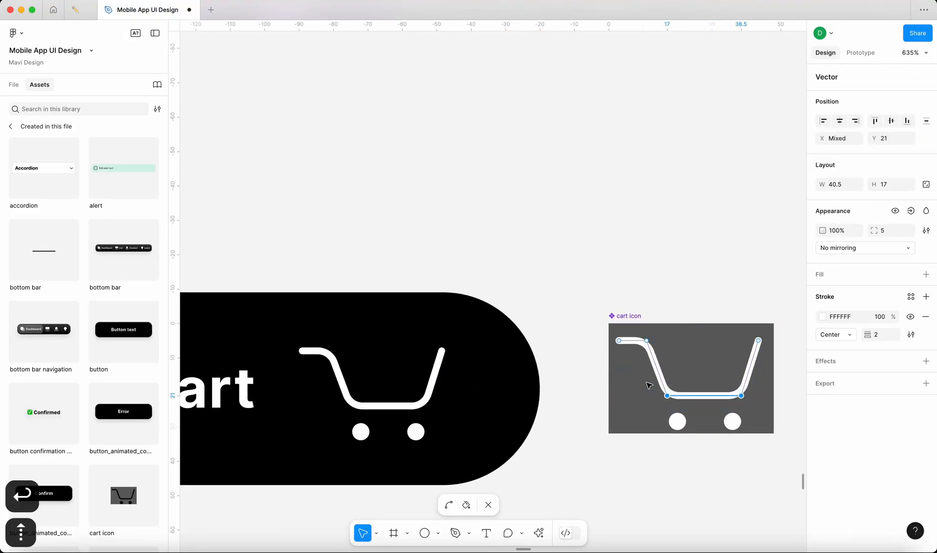
key("Up")
key("Down")
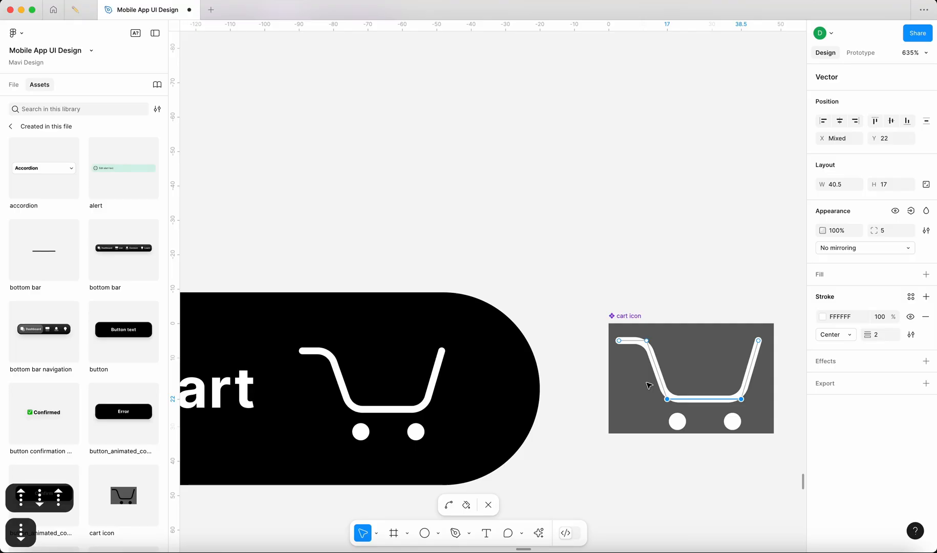
key("Up")
key("Return")
Step: Move both cart wheels up 1 px and shift the left wheel 1 px further left
left_click(732, 424)
key("Up")
left_click(676, 427)
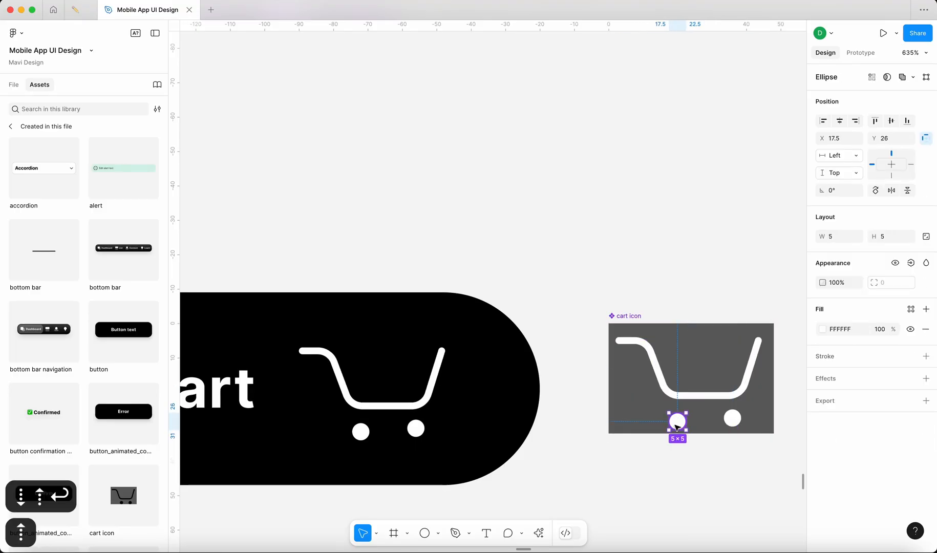
key("Up")
key("Left")
left_click(733, 420)
key("Left")
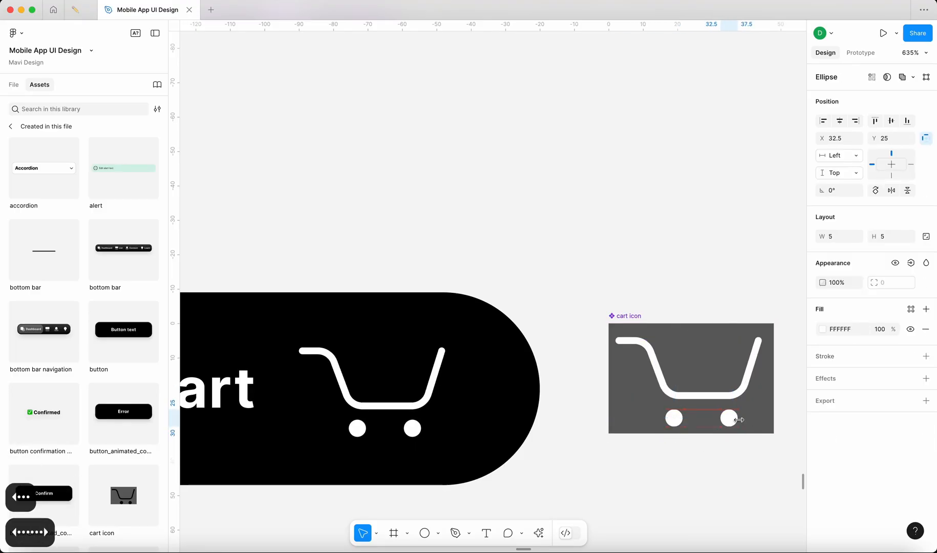
key("Right")
Step: Shift the cart outline's upper-left bend point 1 px to the right, to X 12
left_click(712, 396)
key("Return")
left_click(648, 342)
key("Right")
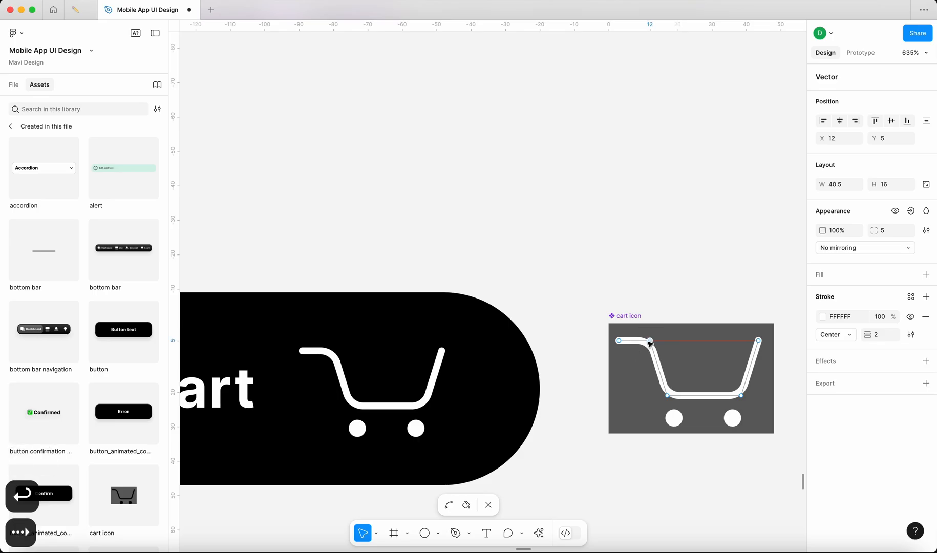
key("Return")
key("super+0")
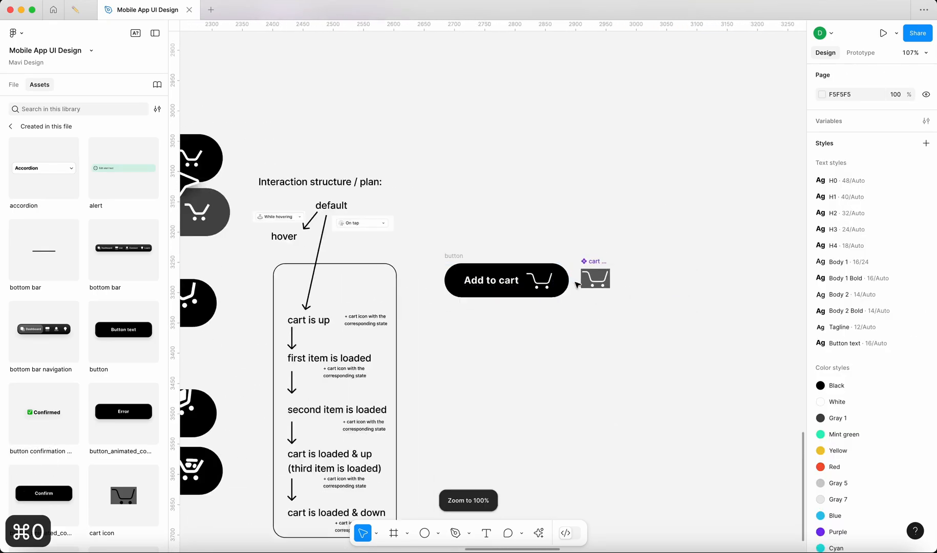
Step: Shrink the cart outline in the component to 31 × 12 and place it at X 8, Y 6
scroll(577, 285, "up", 10)
left_click(670, 282)
scroll(670, 278, "down", 4)
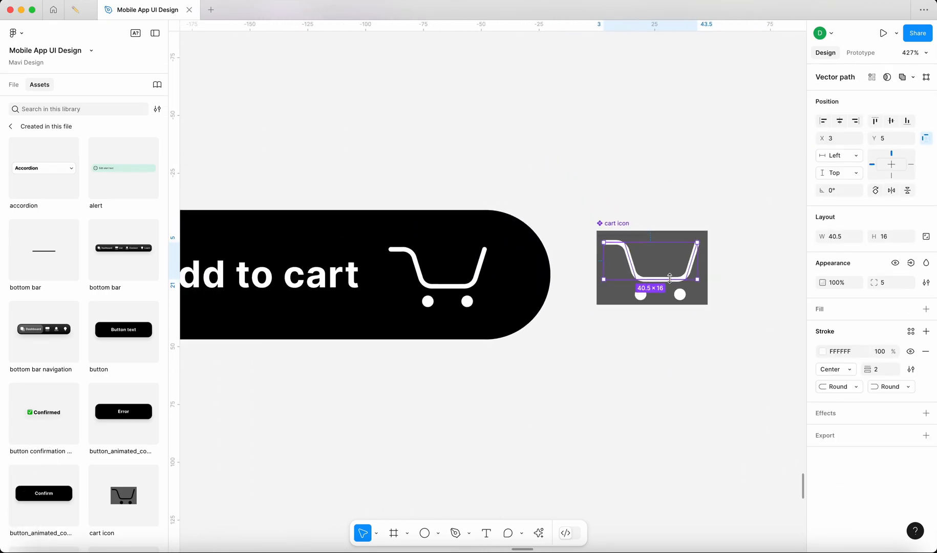
left_click_drag(692, 248, 670, 260)
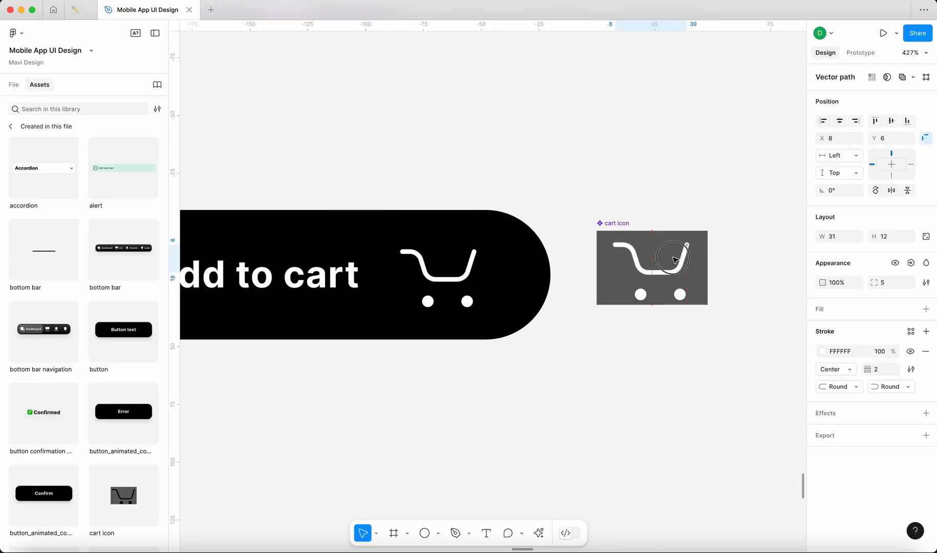
Step: Reposition the wheels under the smaller cart outline, the left one at X 19, Y 22 and the right one at X 32, Y 22
left_click(641, 297)
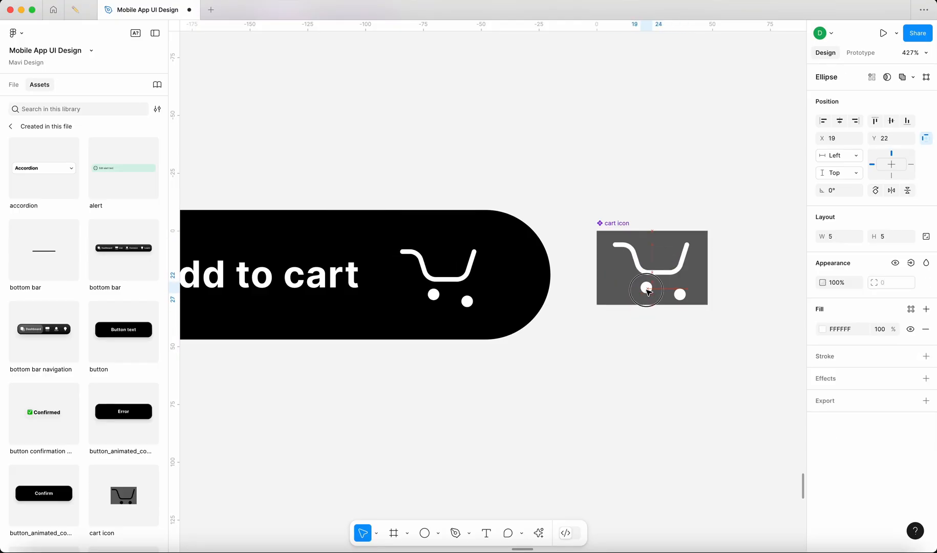
left_click_drag(678, 296, 675, 290)
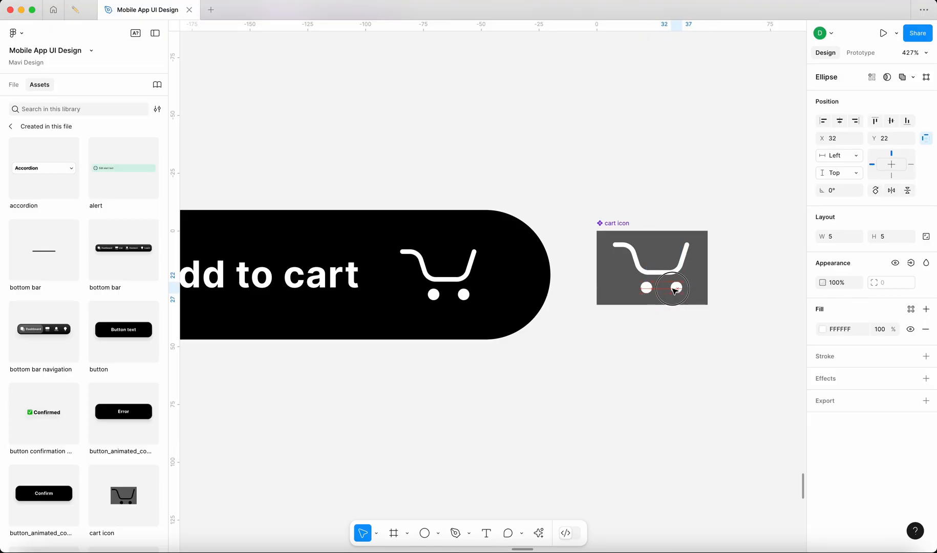
left_click(755, 291)
key("super+0")
scroll(540, 300, "up", 5)
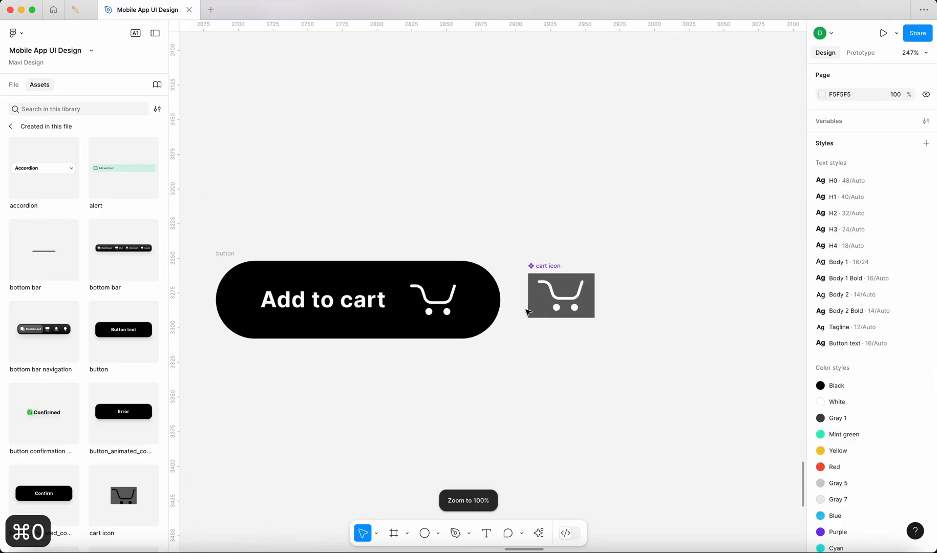
Step: Select all shapes inside the cart icon component and shift them together 6 px to the left
left_click(540, 300)
scroll(541, 300, "up", 2)
key("Return")
key("Left")
key("Left")
key("Left")
key("Left")
key("Left")
key("Left")
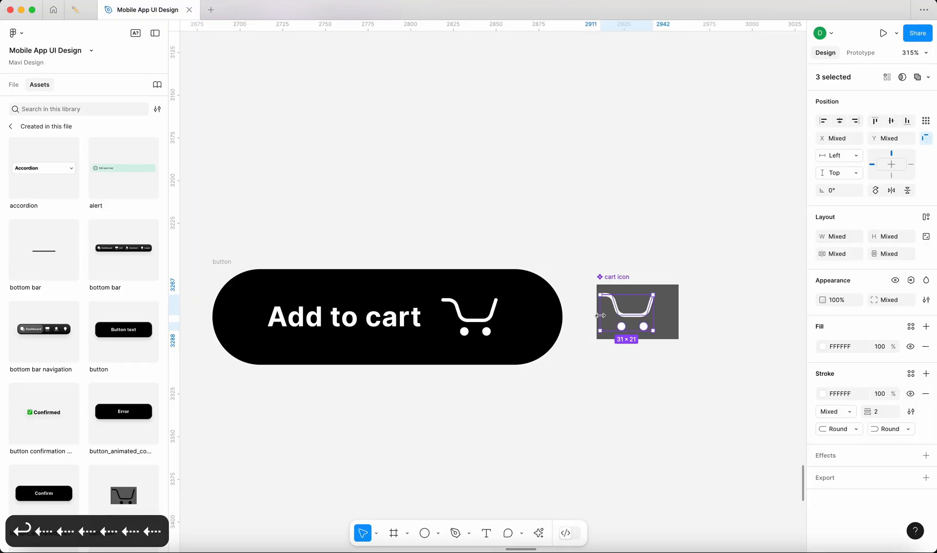
Step: Narrow the cart icon component's frame to 36 px wide
key("Left")
key("Right")
left_click(567, 237)
left_click(666, 314)
scroll(683, 315, "up", 3)
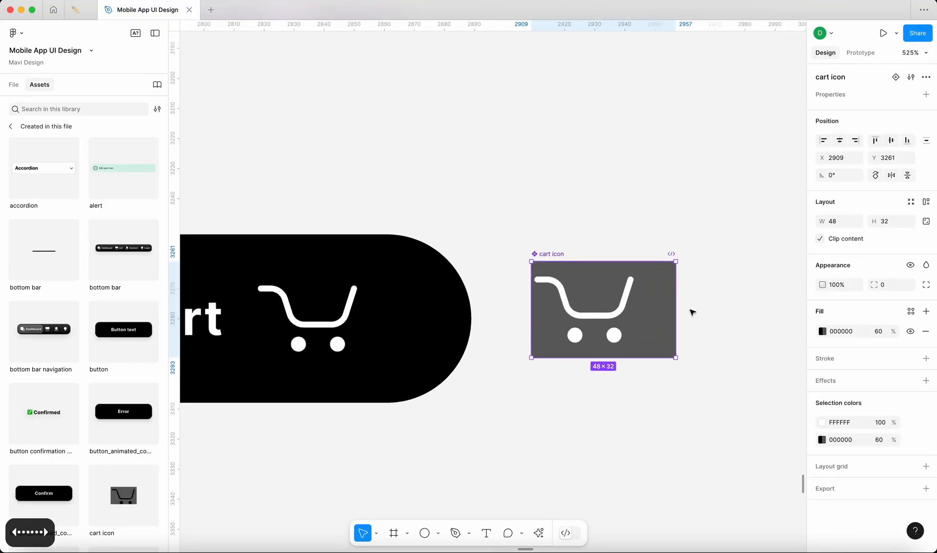
scroll(691, 312, "up", 3)
left_click_drag(668, 318, 630, 325)
scroll(651, 319, "down", 4)
scroll(630, 325, "down", 2)
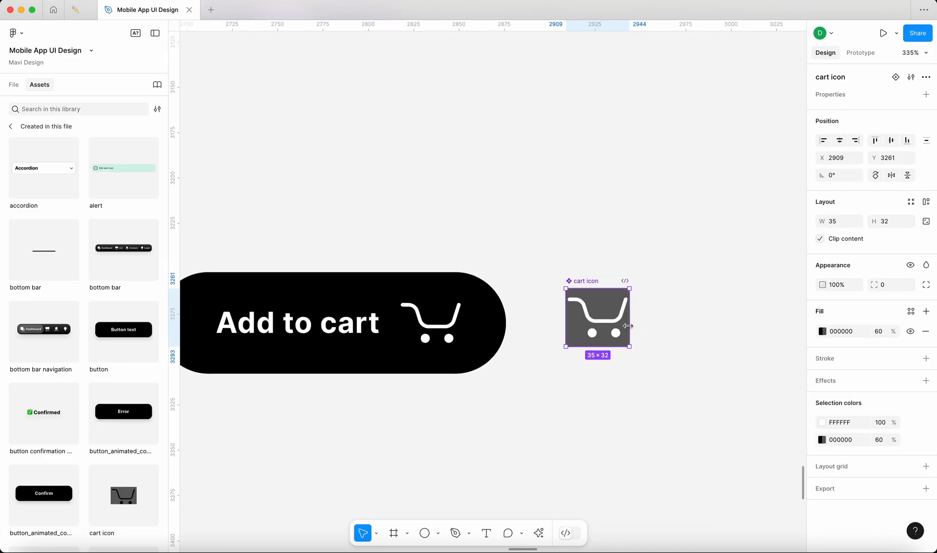
scroll(629, 326, "left", 3)
left_click_drag(754, 297, 749, 298)
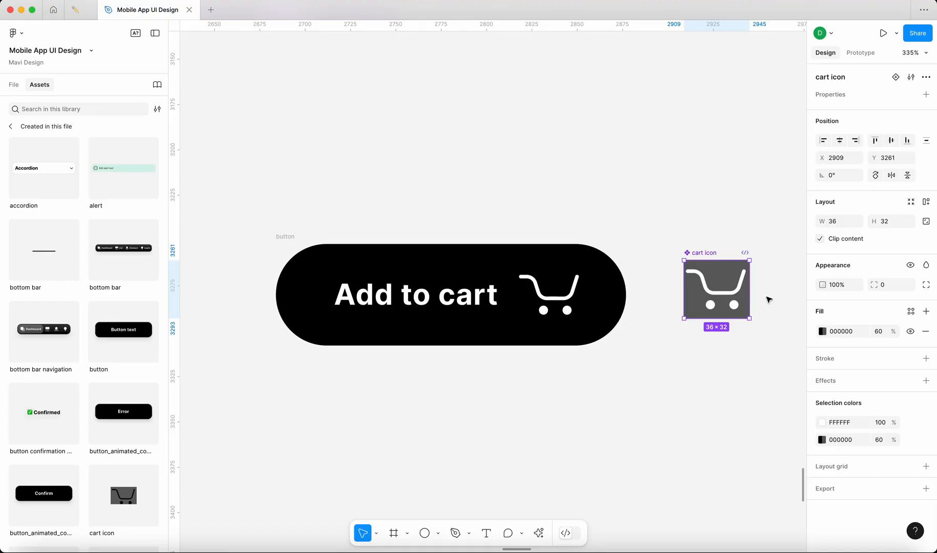
Step: Compare the resized cart icon component with the Add to cart button at 100% zoom and close up
left_click(768, 300)
scroll(563, 352, "down", 5)
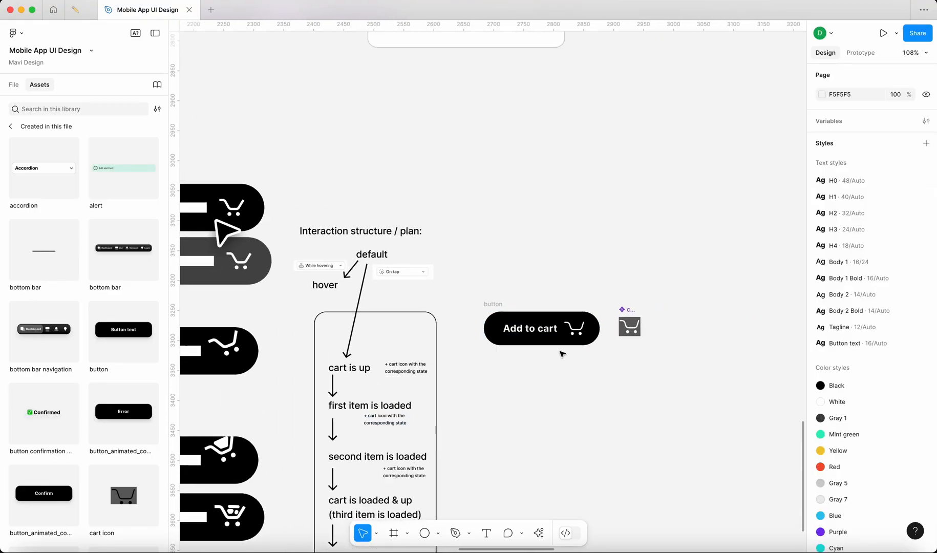
scroll(562, 353, "up", 4)
key("super+0")
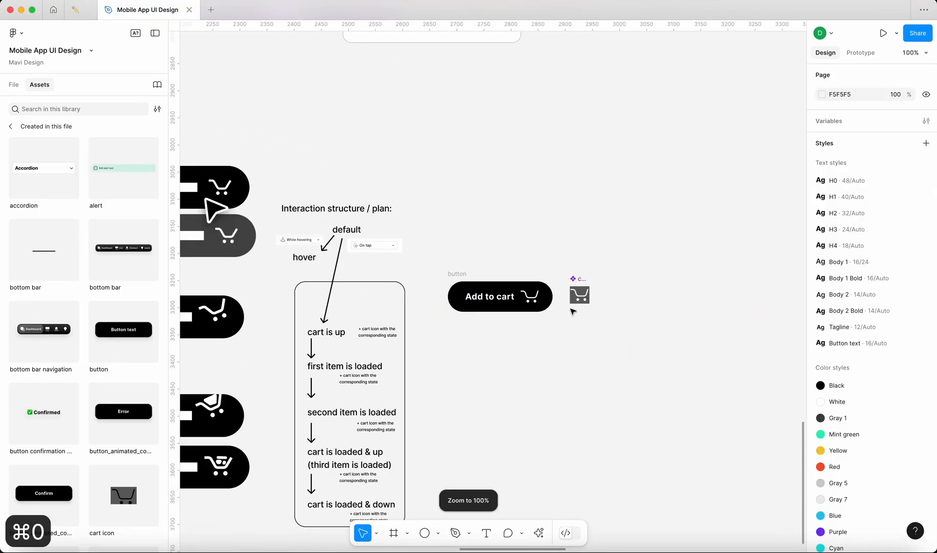
scroll(501, 301, "up", 4)
left_click(498, 298)
left_click(656, 347)
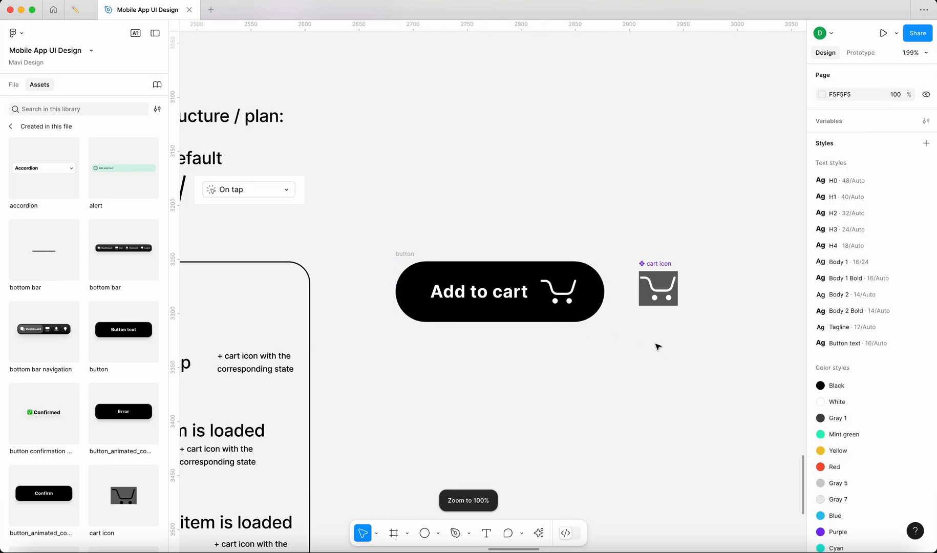
scroll(663, 290, "up", 6)
Step: Shrink the cart outline in the component to 25 × 10 at X 5, Y 8, and move the right wheel to X 23, Y 21
left_click(663, 289)
scroll(663, 290, "down", 3)
left_click_drag(672, 260, 670, 267)
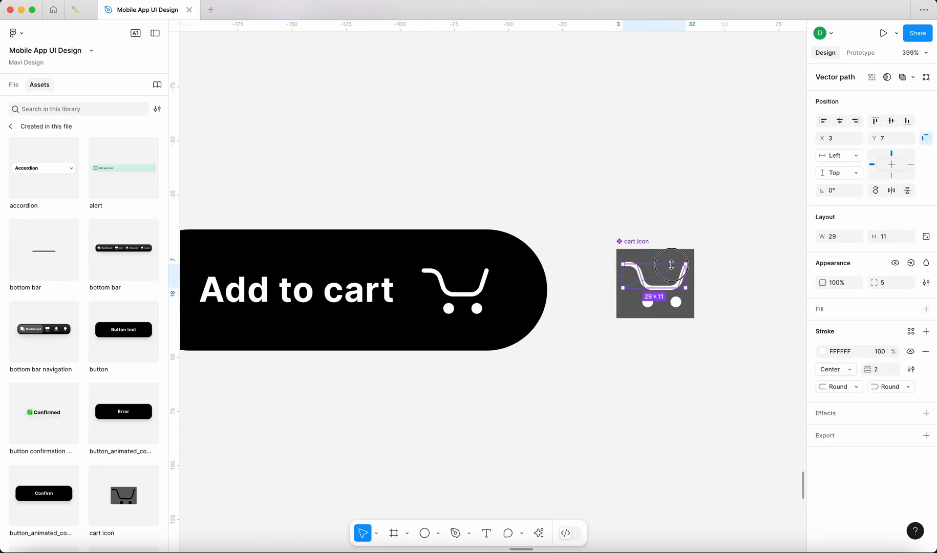
key("super+0")
left_click(493, 379)
scroll(687, 318, "up", 5)
scroll(687, 319, "up", 5)
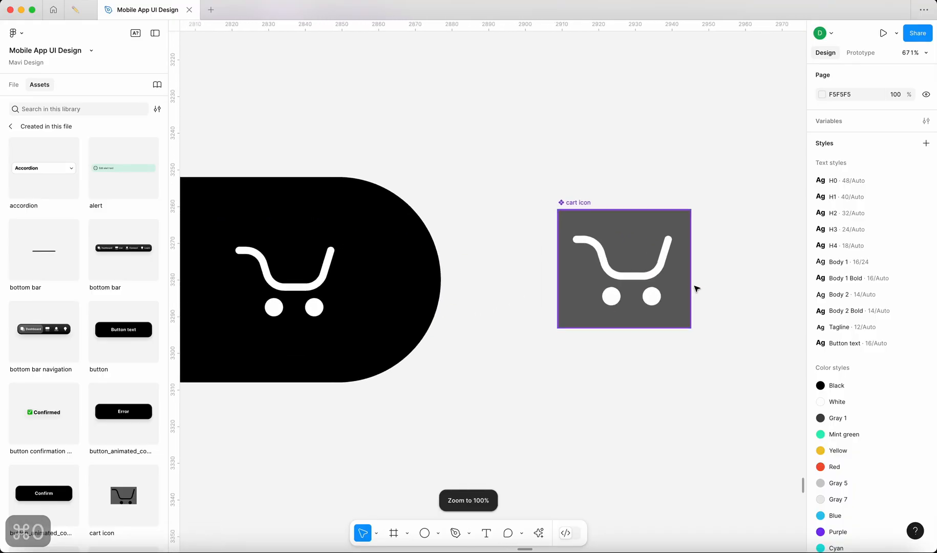
scroll(619, 297, "up", 5)
scroll(605, 300, "down", 3)
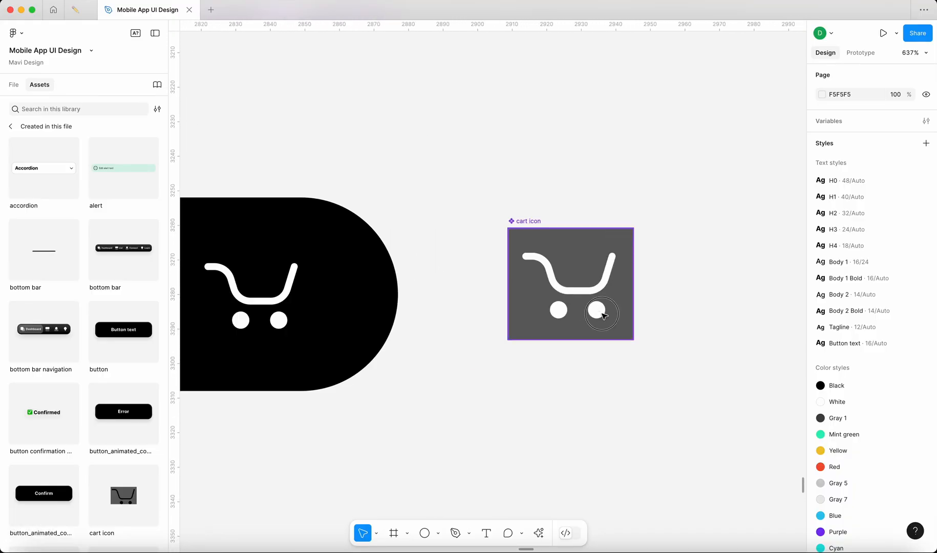
Step: Check the shapes' distances to the component's edges and nudge all shapes up 1 px to centre them vertically
left_click(596, 309)
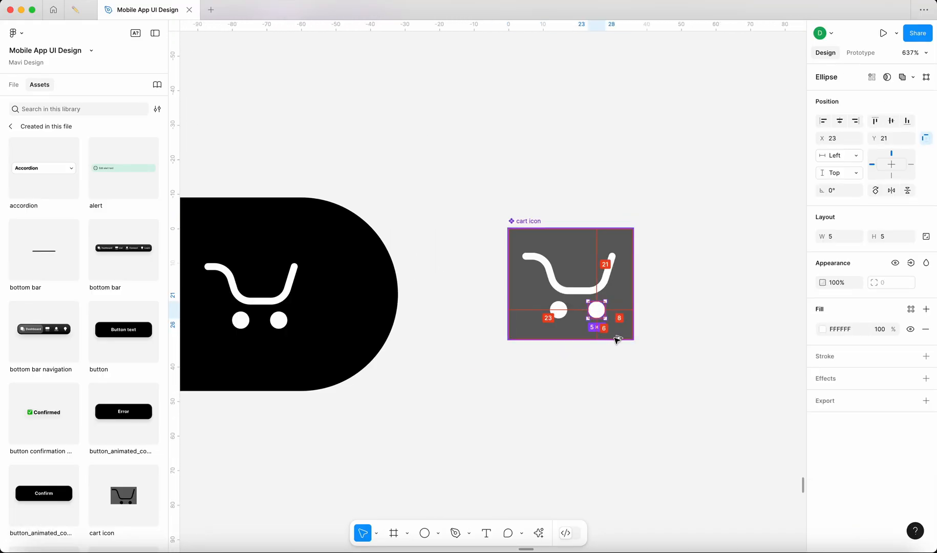
left_click(606, 287)
left_click(598, 310)
left_click(612, 273)
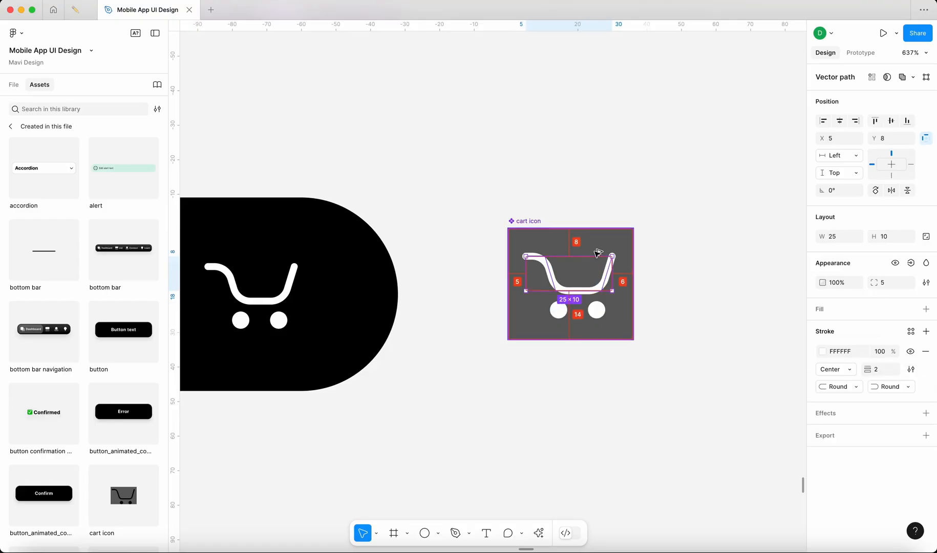
left_click(681, 309)
left_click(561, 262)
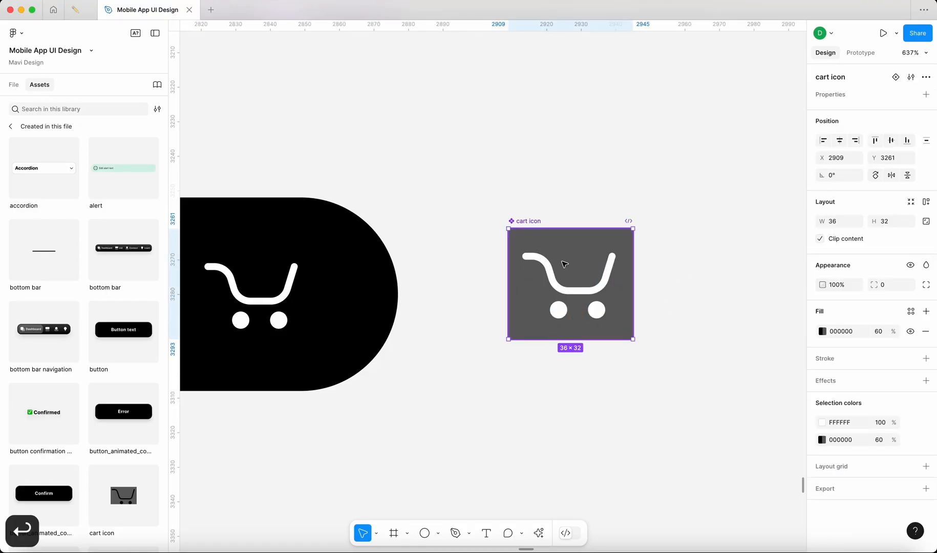
key("Return")
scroll(563, 264, "down", 6)
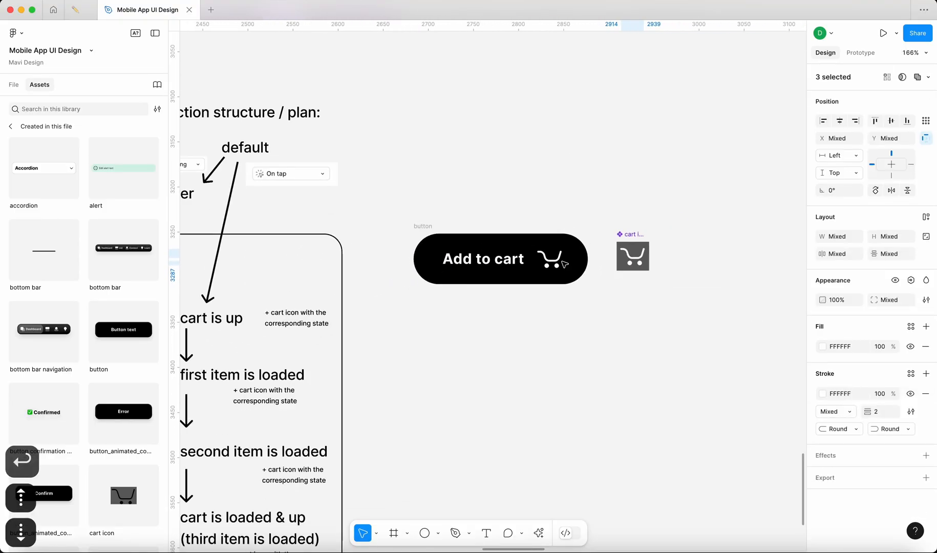
left_click(633, 318)
scroll(633, 287, "up", 2)
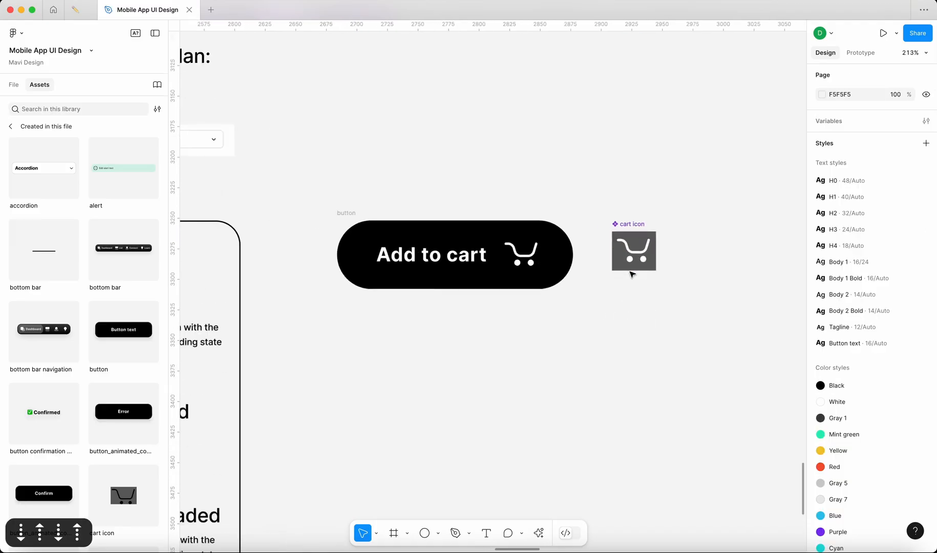
scroll(632, 274, "up", 2)
Step: Select all shapes inside the cart icon component and shift them together 3 px to the left
left_click(667, 246)
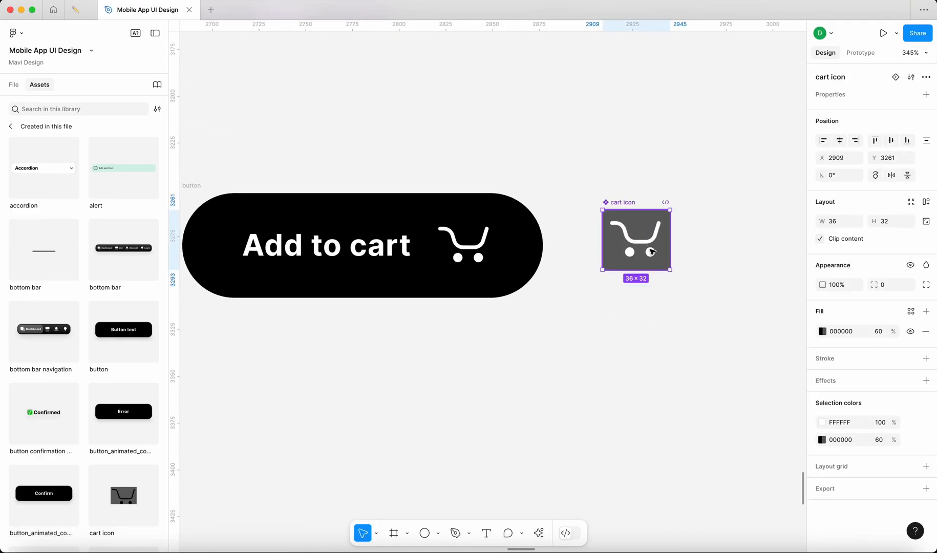
key("Return")
key("Left")
key("Left")
key("Left")
key("Left")
key("Right")
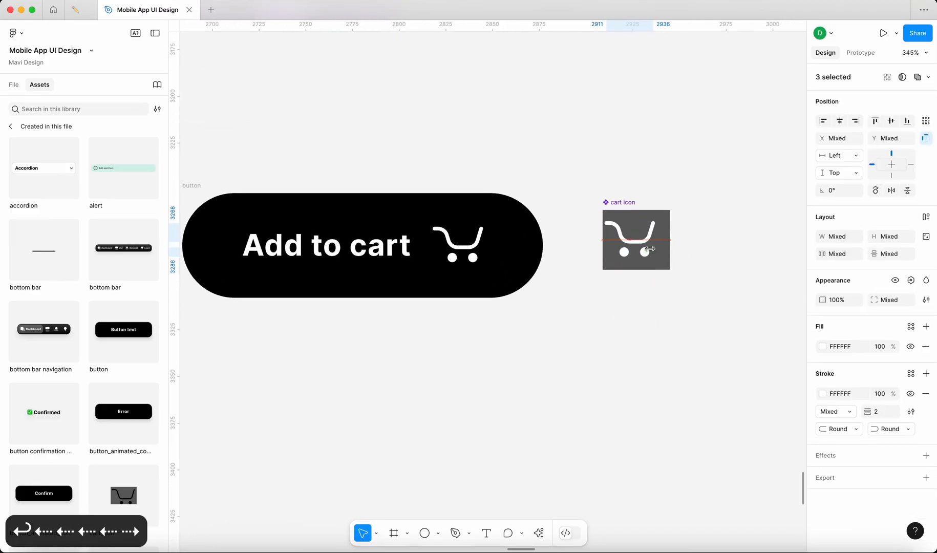
Step: Narrow the cart icon component's frame to 32 px wide and nudge its shapes 1 px to the right
left_click(698, 288)
left_click(665, 252)
left_click_drag(670, 251, 660, 252)
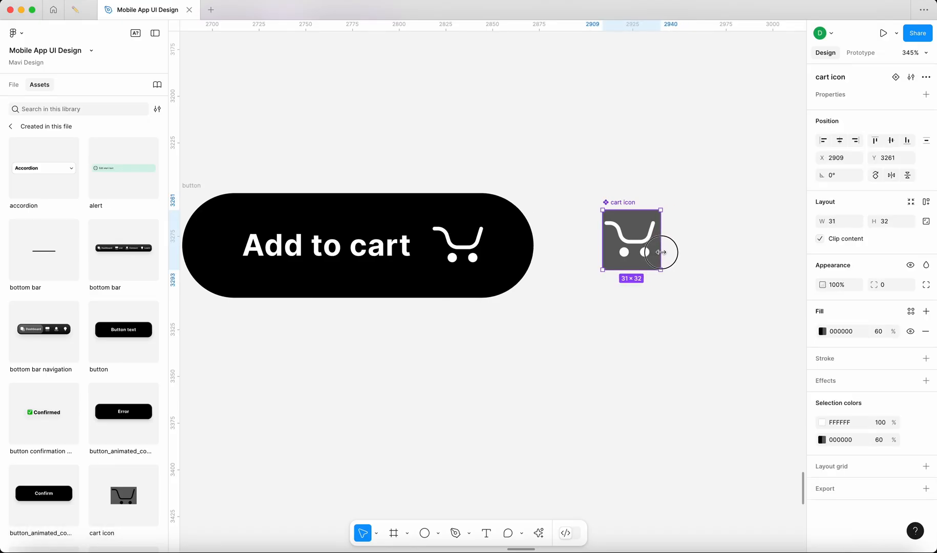
key("Return")
key("Right")
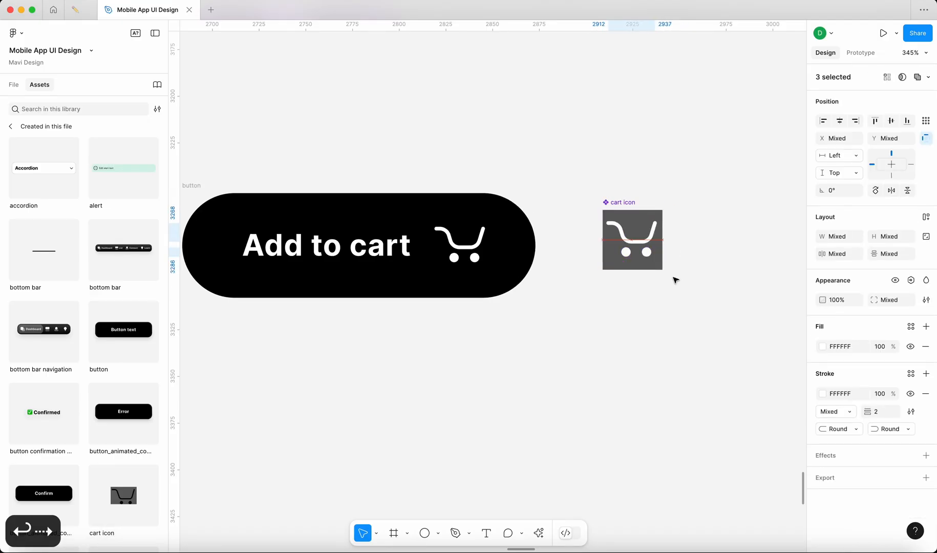
left_click(668, 303)
Step: Draw a rectangle about 9 × 6 px at X 17, Y 6 inside the cart as an item
scroll(660, 306, "down", 2)
scroll(643, 291, "up", 3)
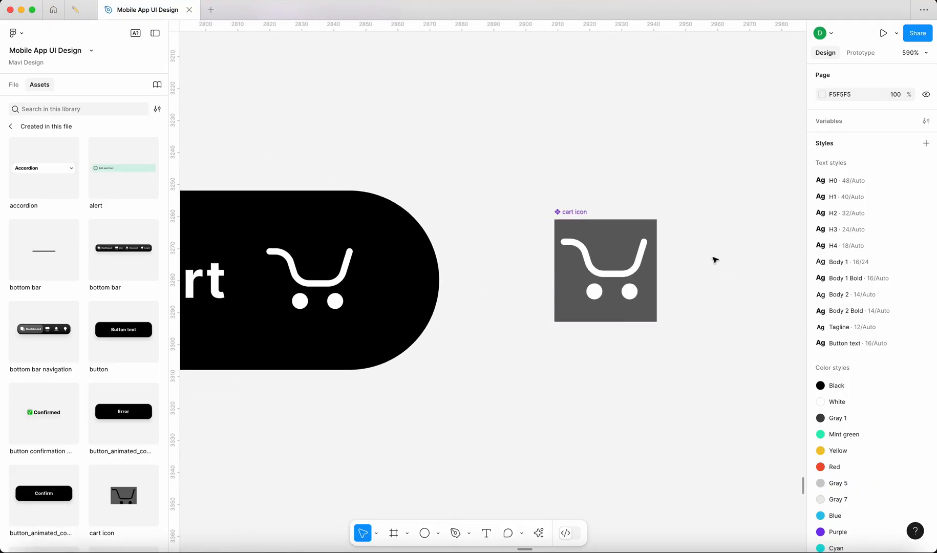
scroll(719, 303, "down", 3)
scroll(719, 307, "up", 5)
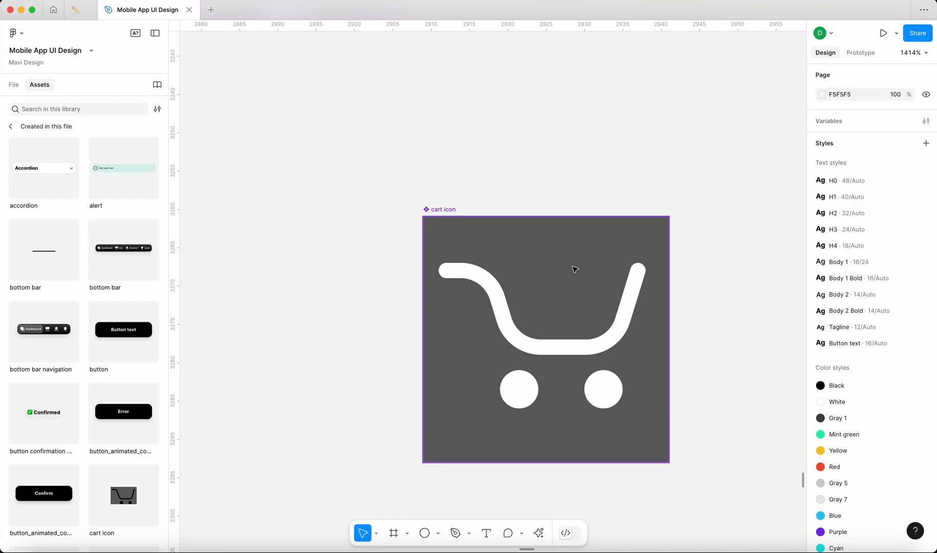
left_click(629, 306)
key("Escape")
key("r")
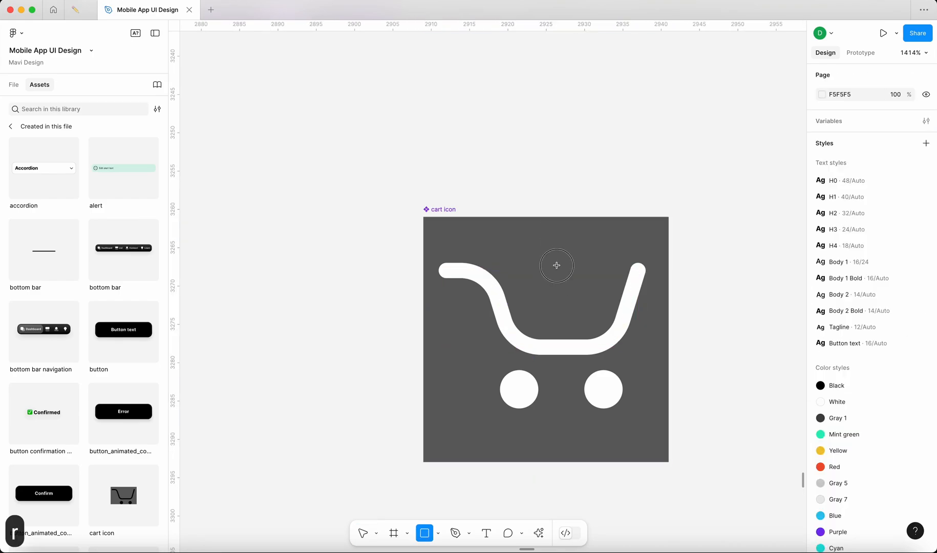
left_click_drag(554, 263, 623, 309)
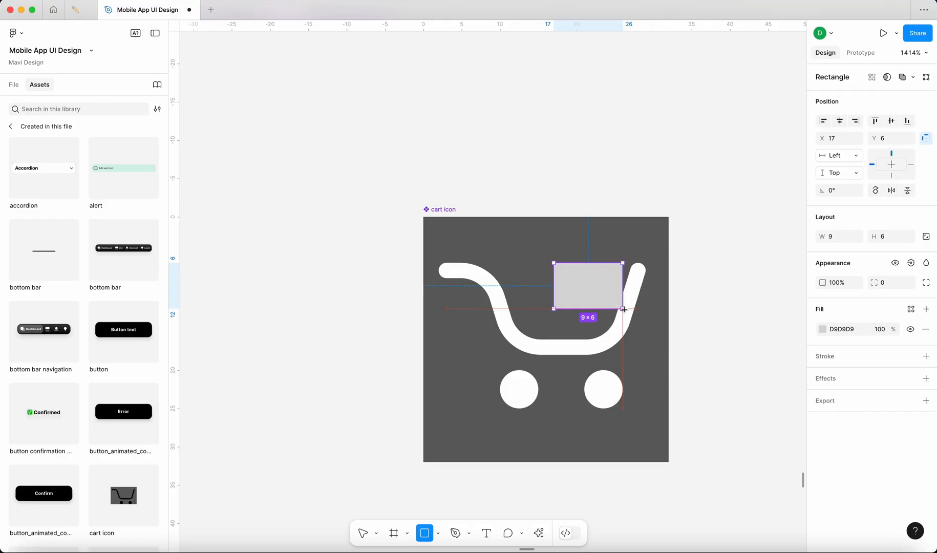
Step: Move the rectangle's lower-right corner point to X 24, Y 12 so its right side slants along the cart
key("Return")
key("Left")
key("Left")
key("Left")
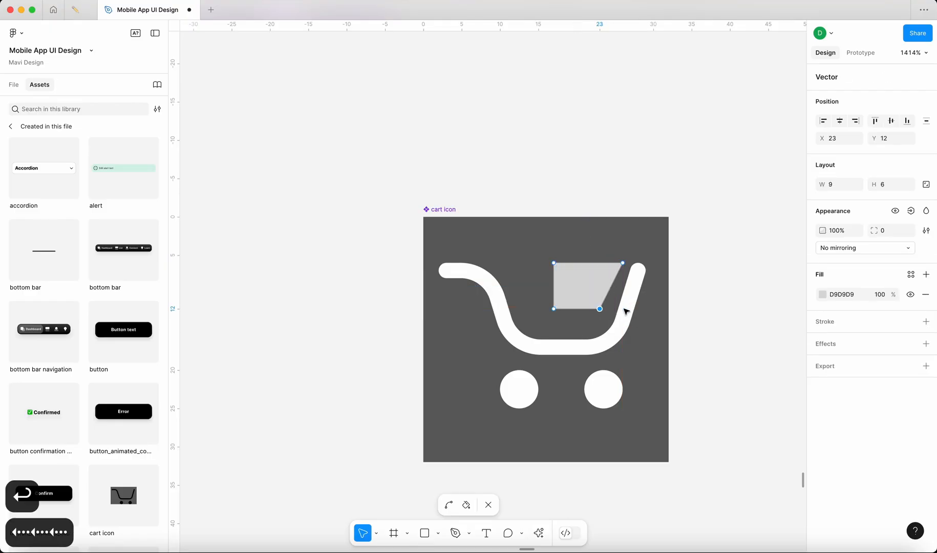
key("Return")
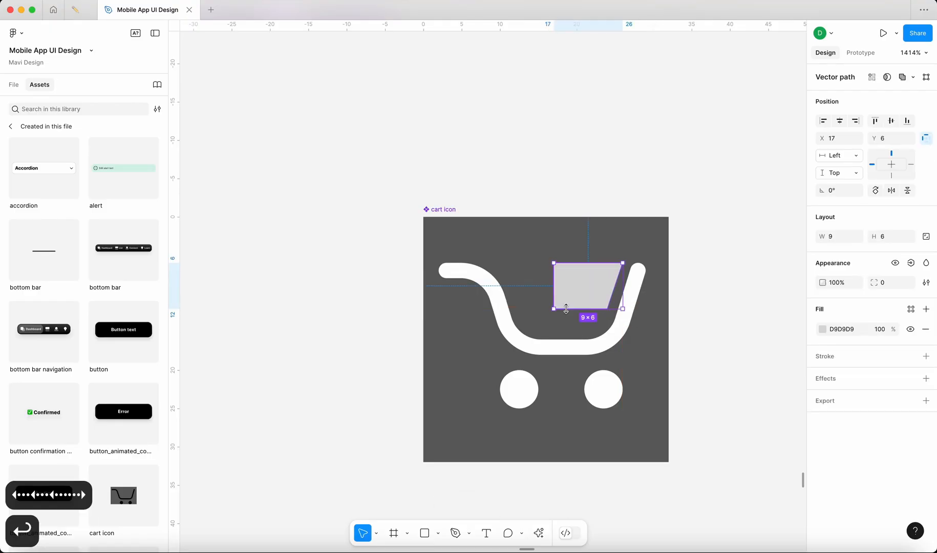
key("Return")
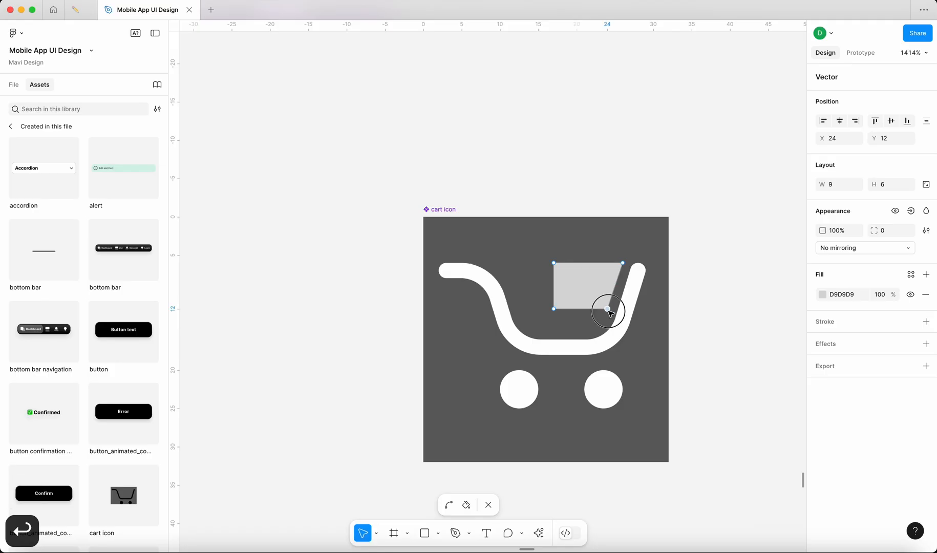
left_click(607, 309)
key("Return")
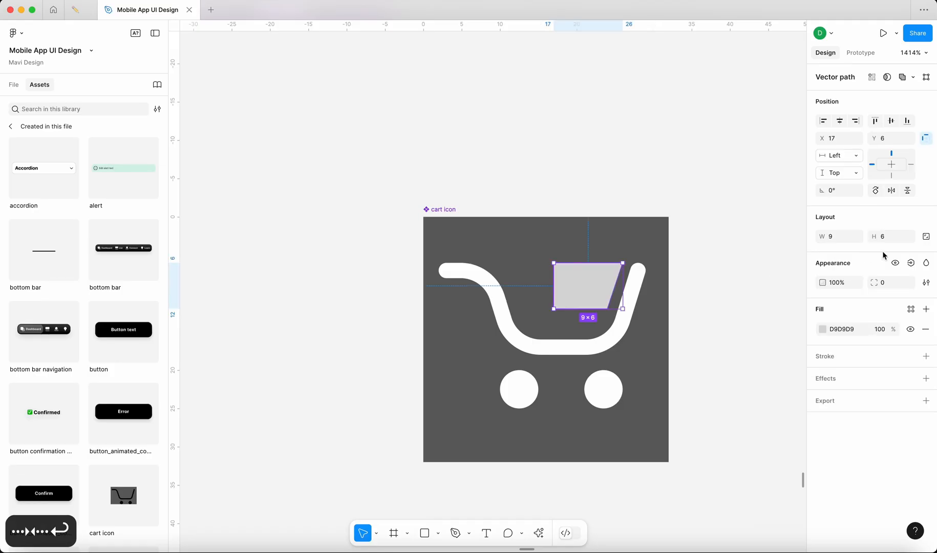
Step: Set the slanted item's corner radius to 2 and shift the item 1 px to the left
key("Up")
key("Up")
key("Down")
key("Up")
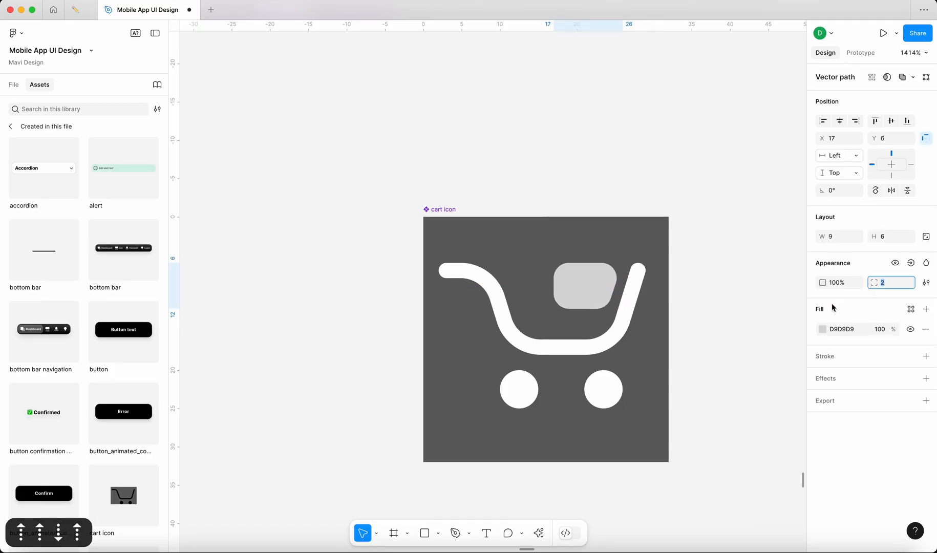
left_click(778, 329)
scroll(778, 330, "down", 5)
scroll(777, 324, "up", 5)
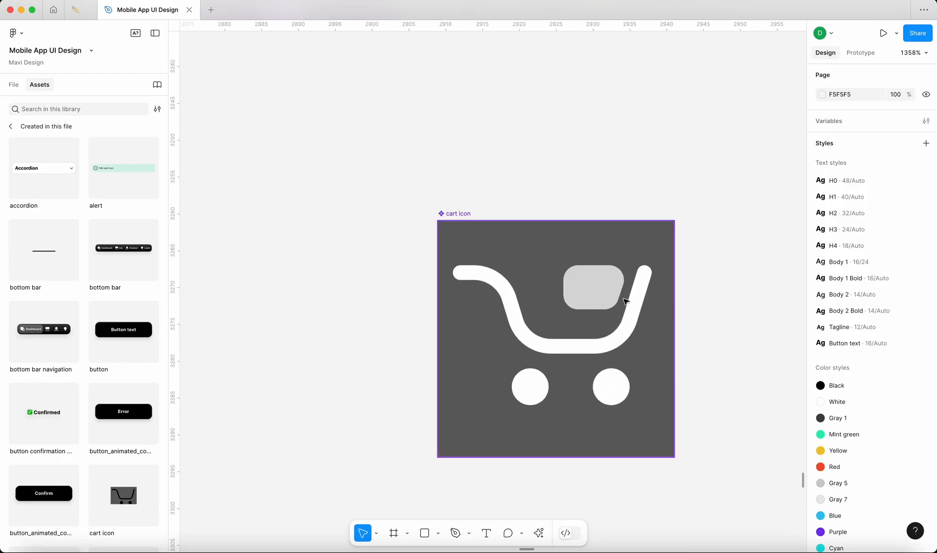
left_click(625, 298)
left_click_drag(624, 298, 621, 295)
left_click(691, 332)
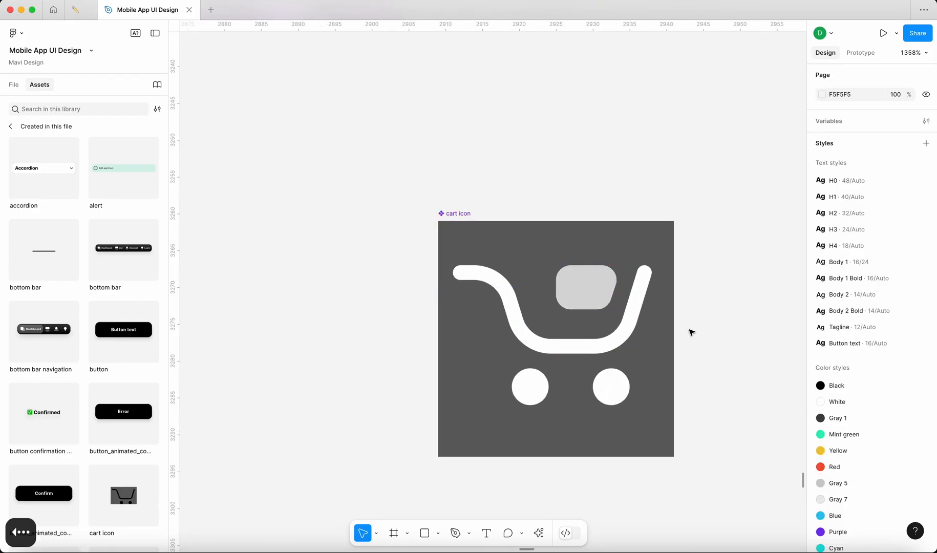
Step: Add a second item below the first, an 8 × 2 rectangle at X 14, Y 12 with corner radius 3
scroll(587, 310, "left", 1)
scroll(655, 339, "up", 5)
key("r")
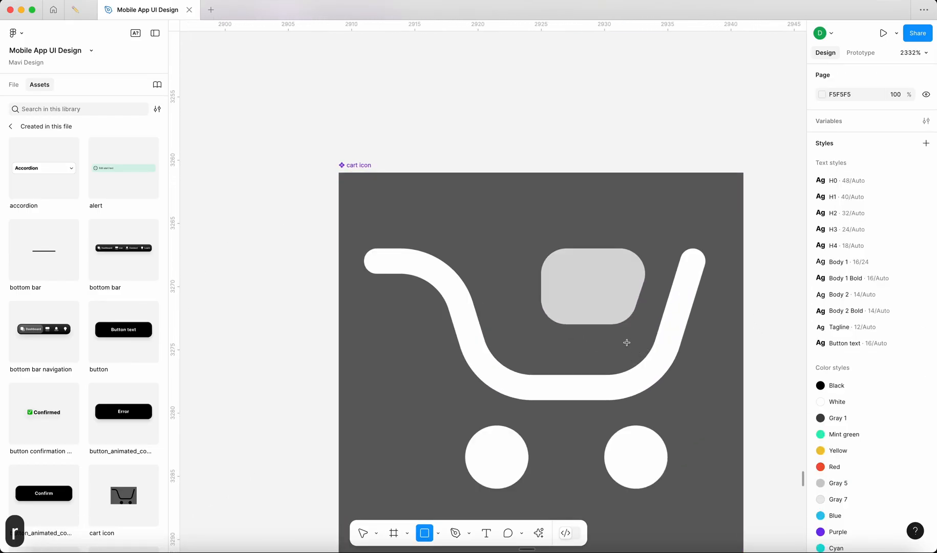
mouse_move(626, 343)
left_mouse_down()
mouse_move(502, 361)
mouse_move(513, 346)
left_mouse_up()
left_click(888, 283)
key("Up")
key("Up")
key("Up")
key("Return")
scroll(631, 304, "down", 3)
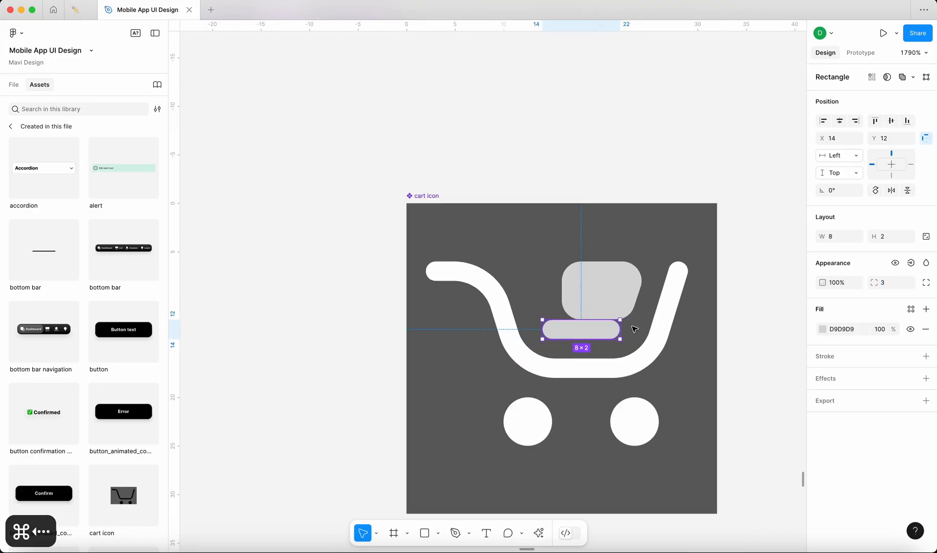
Step: Reduce the upper item's height to 4 px, leaving a gap above the lower item
left_click(604, 274)
scroll(589, 320, "up", 4)
left_click_drag(589, 320, 600, 273)
key("super+0")
scroll(547, 280, "up", 5)
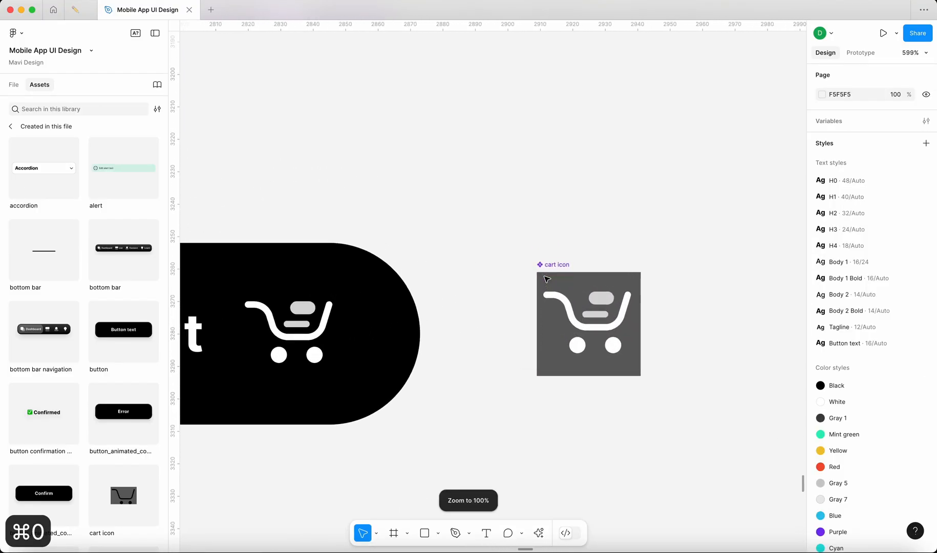
scroll(547, 279, "up", 8)
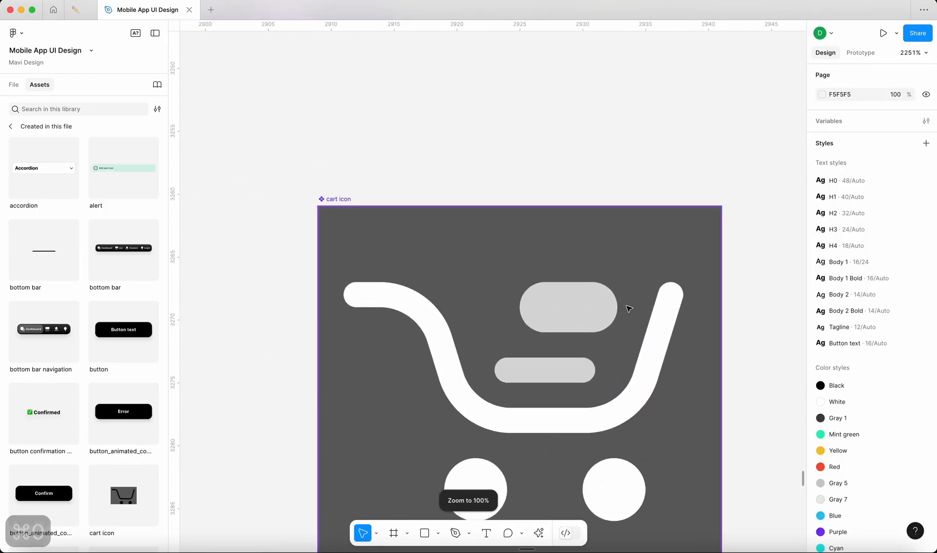
Step: Set the upper item's corner radius to 1
left_click(595, 312)
left_click(895, 286)
key("Down")
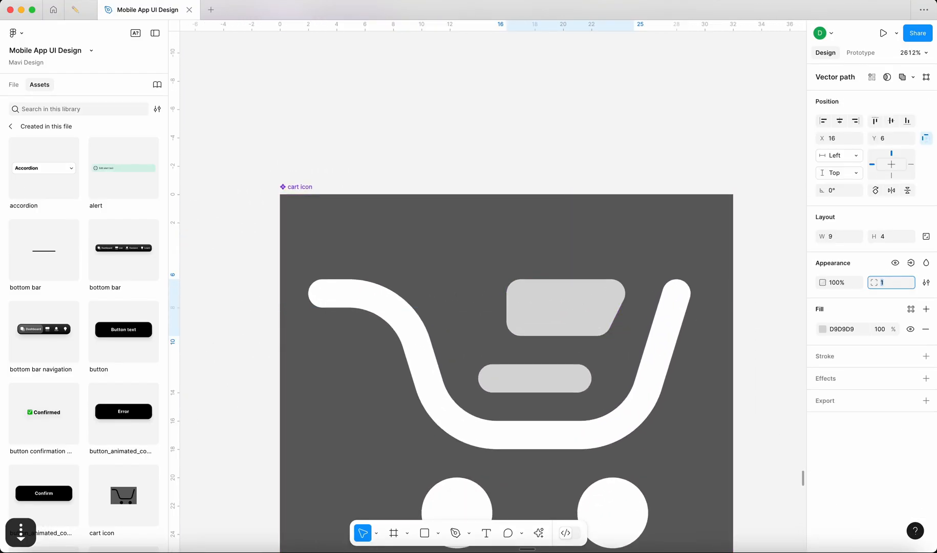
left_click(561, 171)
left_click(582, 295)
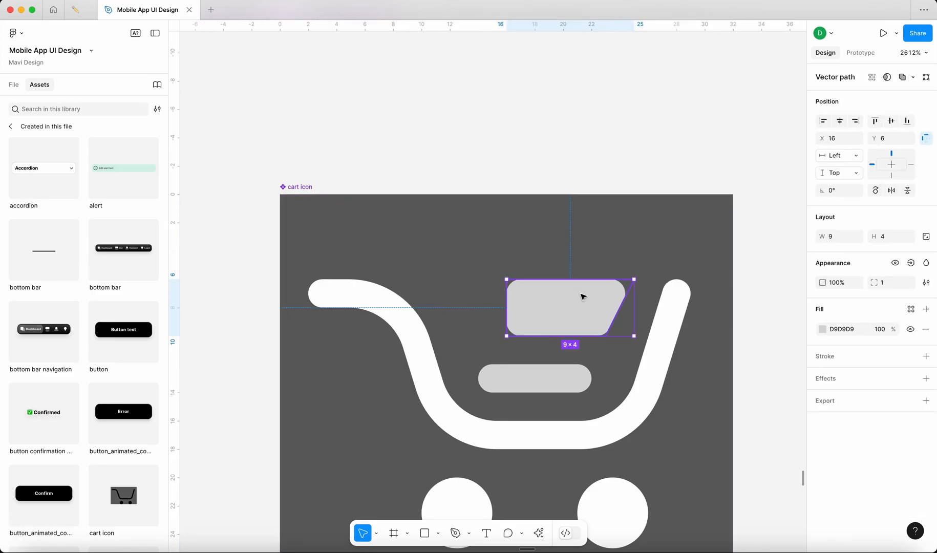
Step: Try the upper item 1 px further right and move it back to X 16
key("Right")
key("Right")
key("Left")
key("Left")
key("Right")
left_click(548, 156)
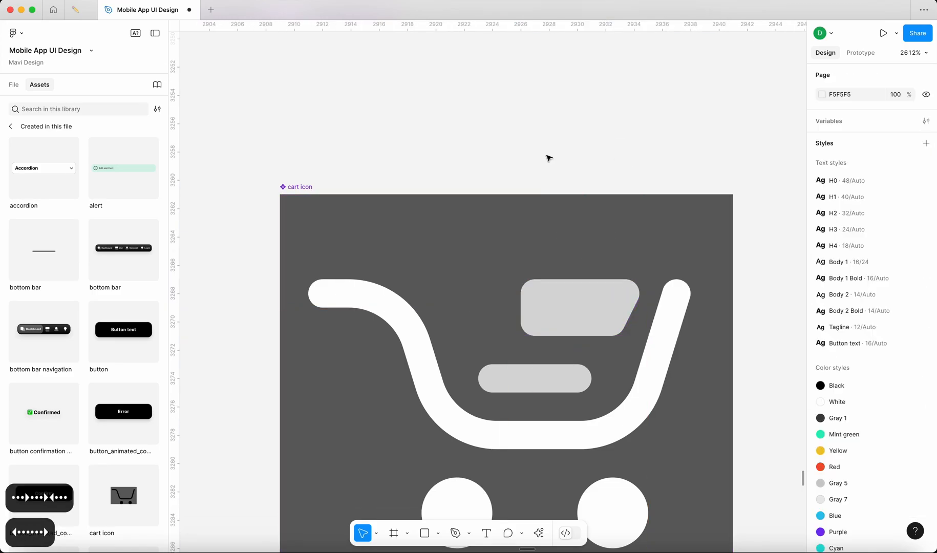
left_click(558, 324)
left_click(558, 325)
key("Left")
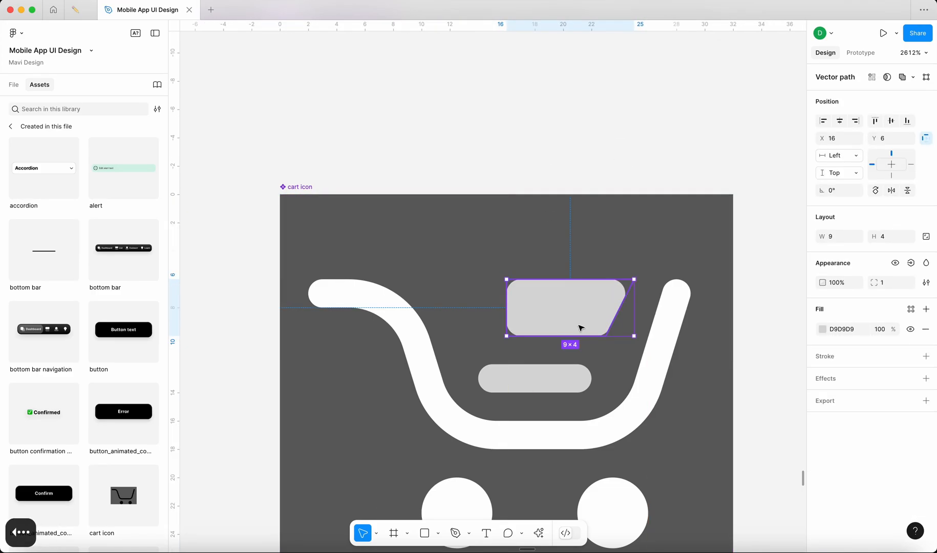
Step: Move the upper item's lower-right corner point 1 px to the right, to X 24, making its slanted edge steeper
key("Return")
key("Right")
key("Right")
key("Left")
key("Return")
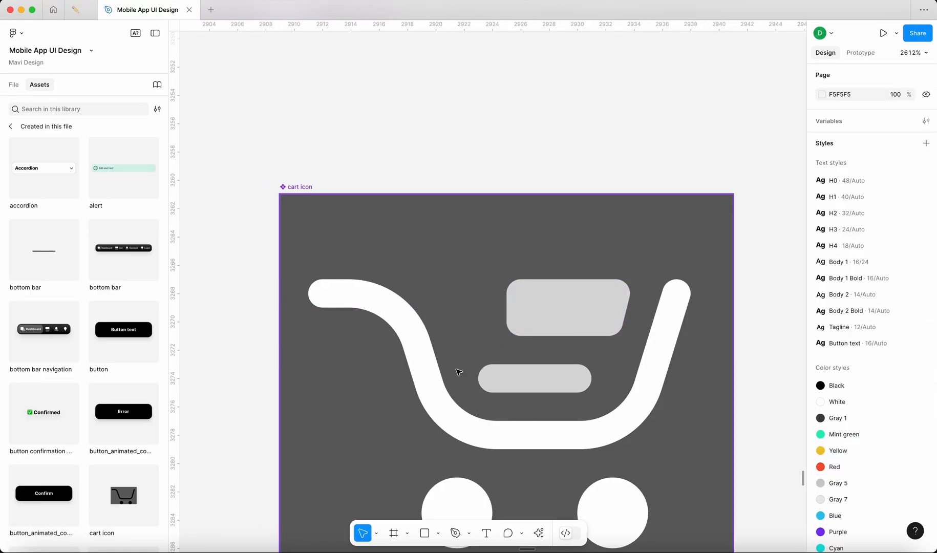
Step: Examine the two-item cart icon in the component and on the Add to cart button, and compare it with the interaction sketches
scroll(577, 272, "down", 5)
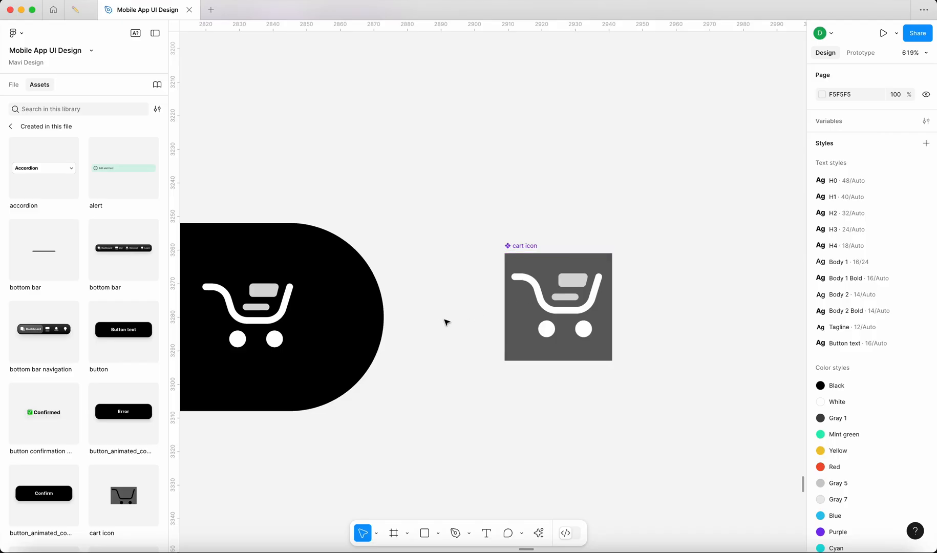
scroll(603, 286, "up", 3)
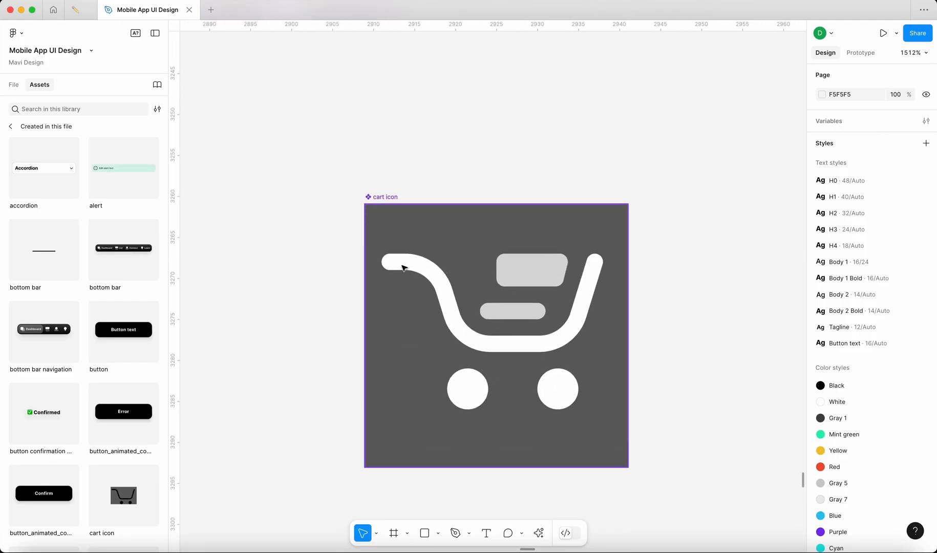
scroll(615, 318, "down", 5)
scroll(485, 302, "up", 4)
scroll(499, 302, "down", 4)
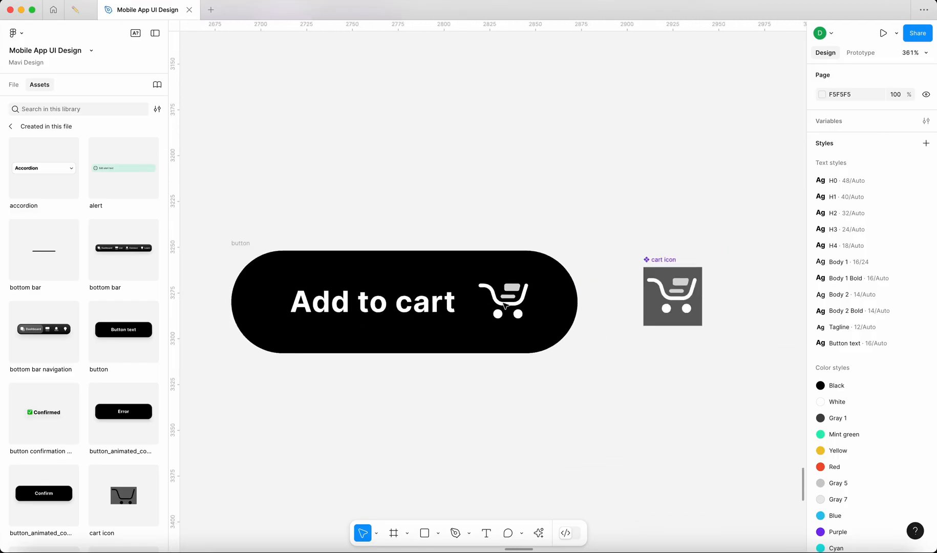
key("super+0")
scroll(527, 361, "left", 2)
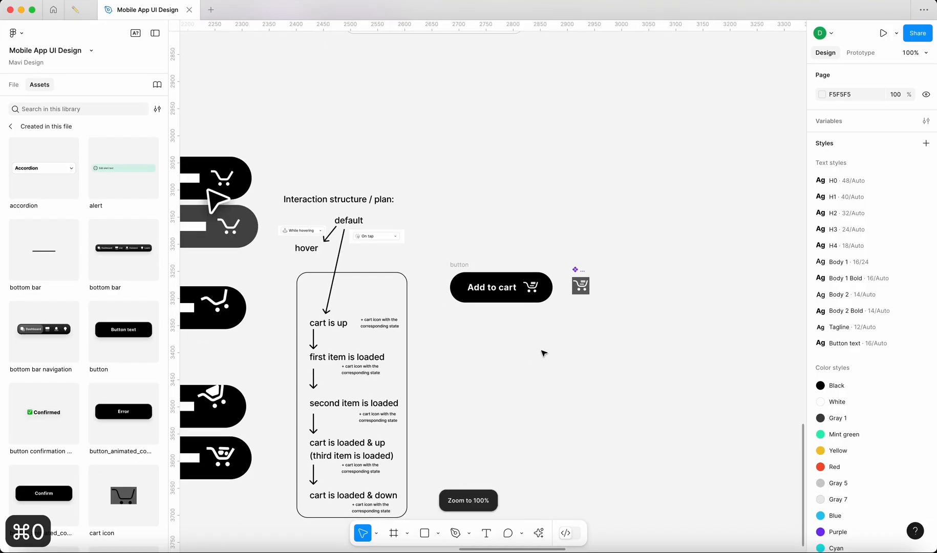
scroll(510, 308, "up", 10)
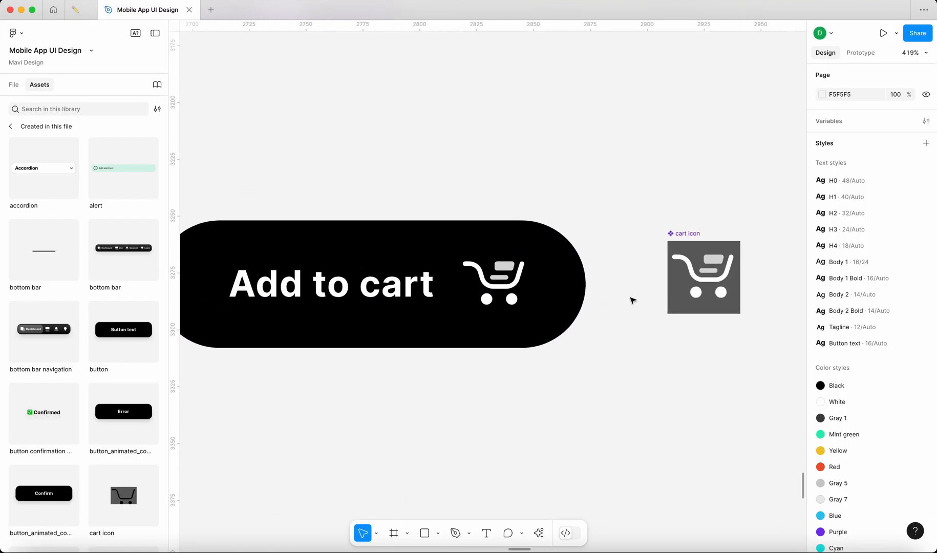
scroll(295, 293, "down", 3)
key("super+0")
scroll(295, 293, "left", 5)
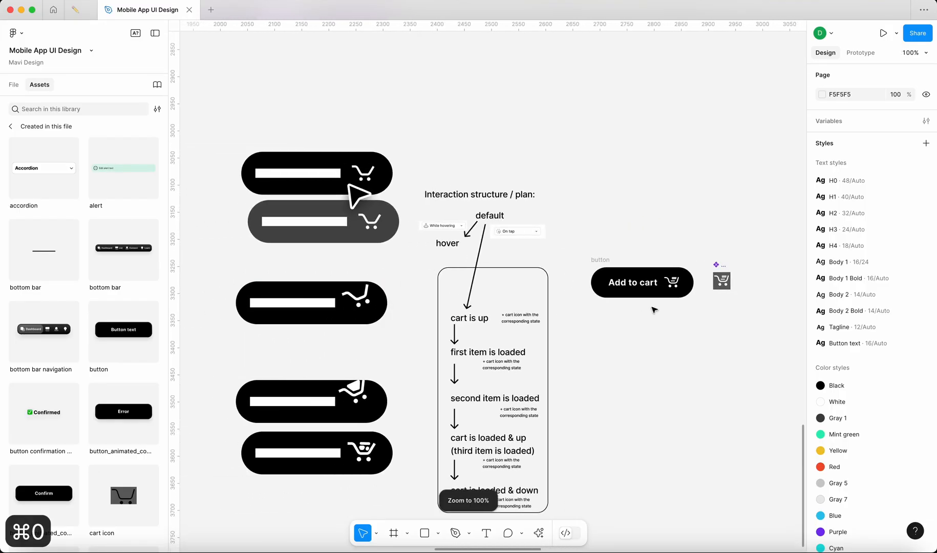
scroll(678, 284, "right", 4)
scroll(702, 297, "up", 15)
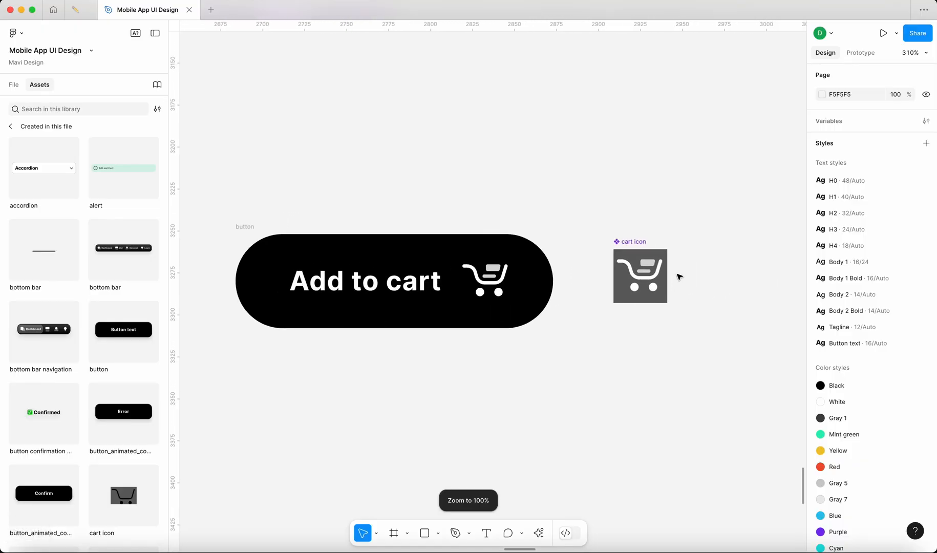
Step: Set the fill of both cart items to white (FFFFFF)
double_click(532, 266)
left_click(531, 217, "shift")
left_click(840, 346)
type("f")
key("Return")
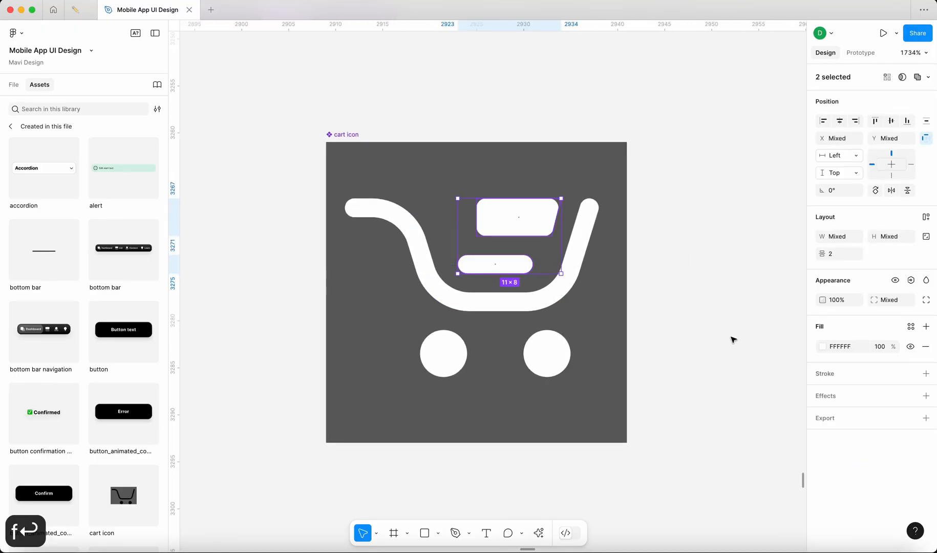
left_click(731, 339)
Step: Duplicate the upper item, flip the copy horizontally, and place it left of the original at X 14, Y 6, leaving a 2 px gap
scroll(728, 339, "down", 6)
scroll(728, 338, "down", 2)
scroll(728, 338, "up", 10)
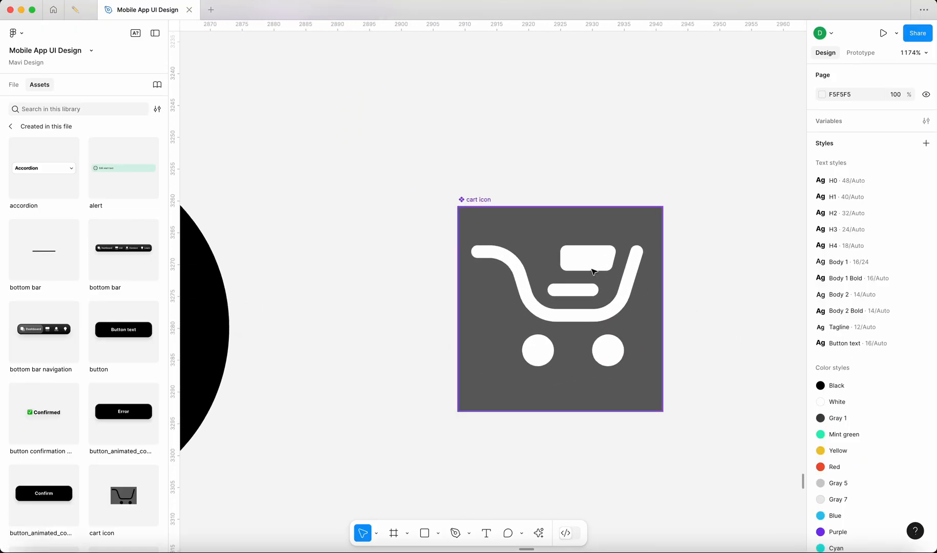
left_click(592, 266)
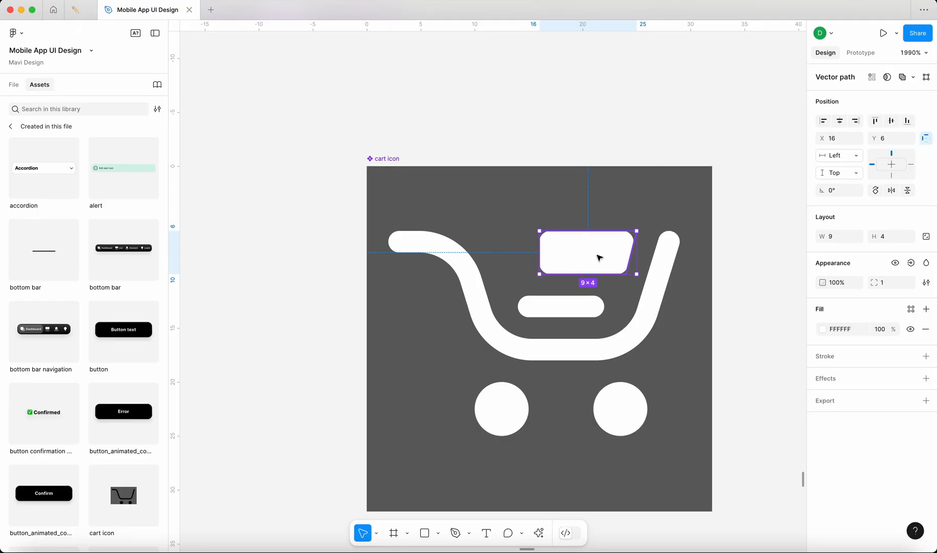
key("super+d")
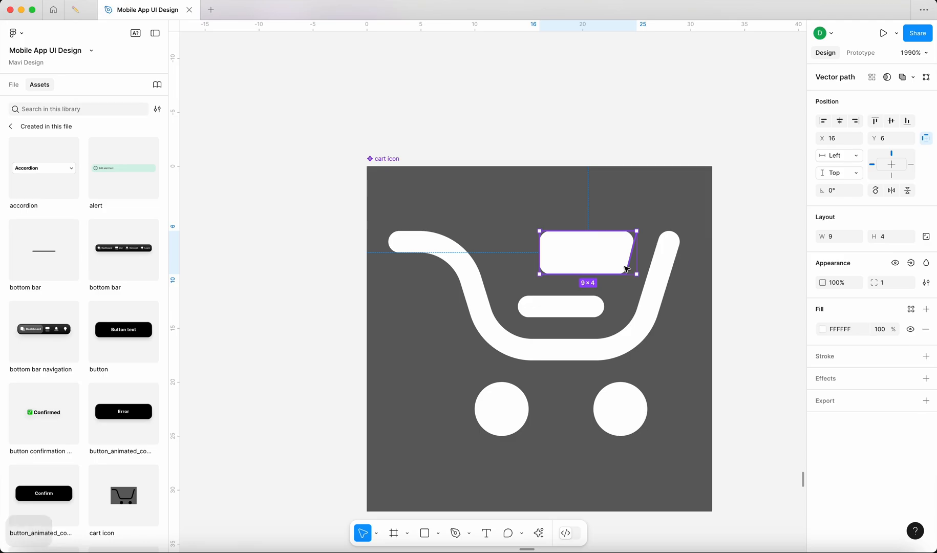
key("shift+h")
left_click_drag(626, 267, 502, 257)
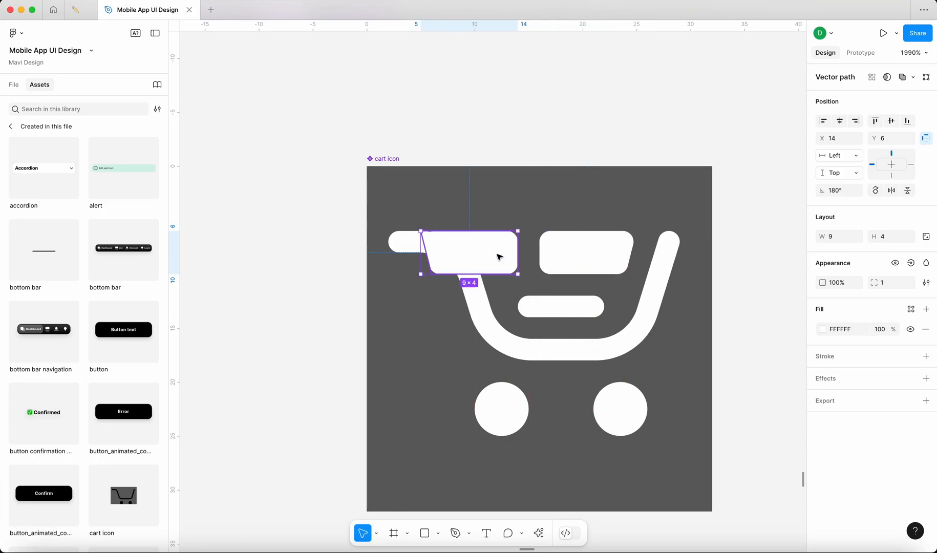
Step: Narrow the flipped copy to 3 px wide by moving its upper-left point to X 11 and lower-left point to X 12
key("Return")
left_click_drag(389, 196, 455, 302)
key("Right")
key("Right")
key("Right")
key("Right")
key("Right")
key("Right")
key("Right")
key("Left")
key("Right")
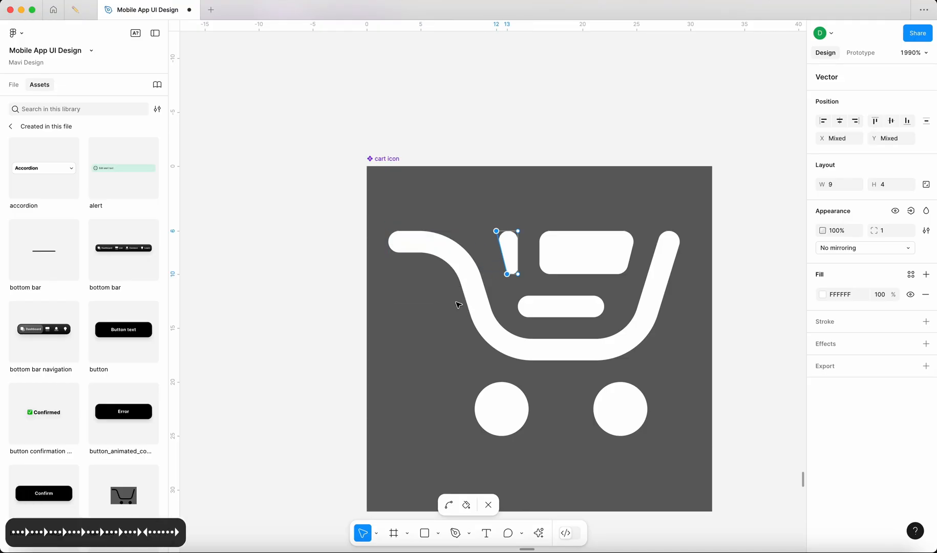
key("Left")
key("Return")
left_click(306, 304)
Step: Increase the narrow item's slant by moving its lower-left point to X 13 and its upper-left point to X 10
scroll(305, 304, "down", 10)
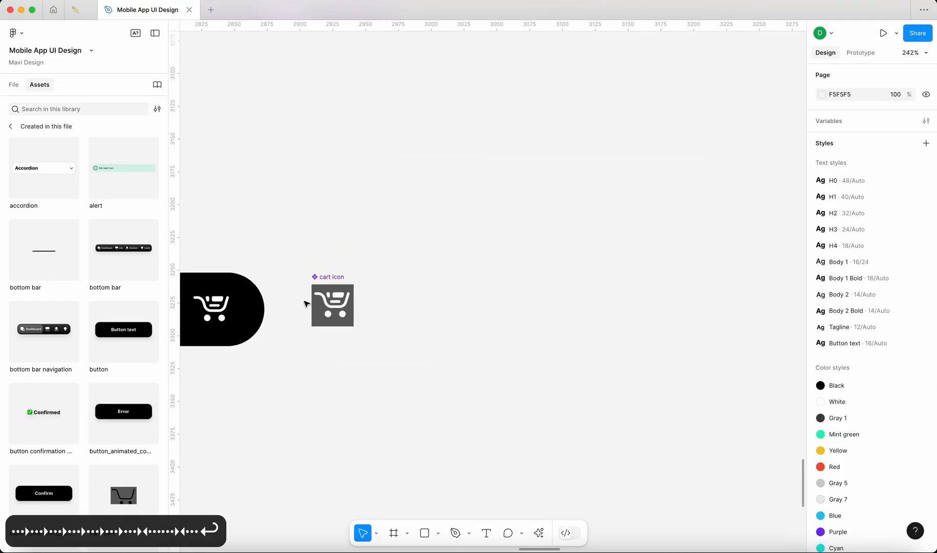
scroll(306, 304, "left", 4)
scroll(415, 277, "up", 6)
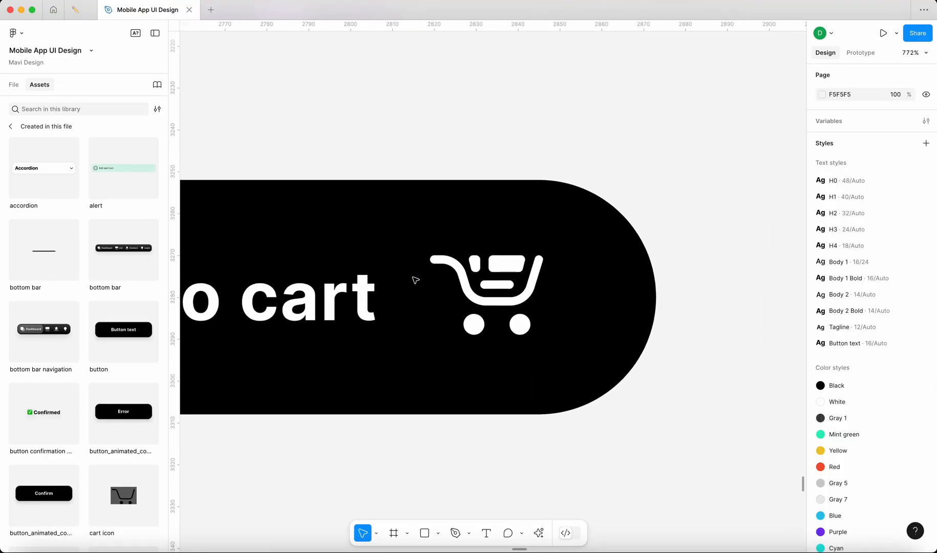
scroll(415, 278, "down", 6)
scroll(415, 280, "up", 6)
scroll(410, 285, "right", 5)
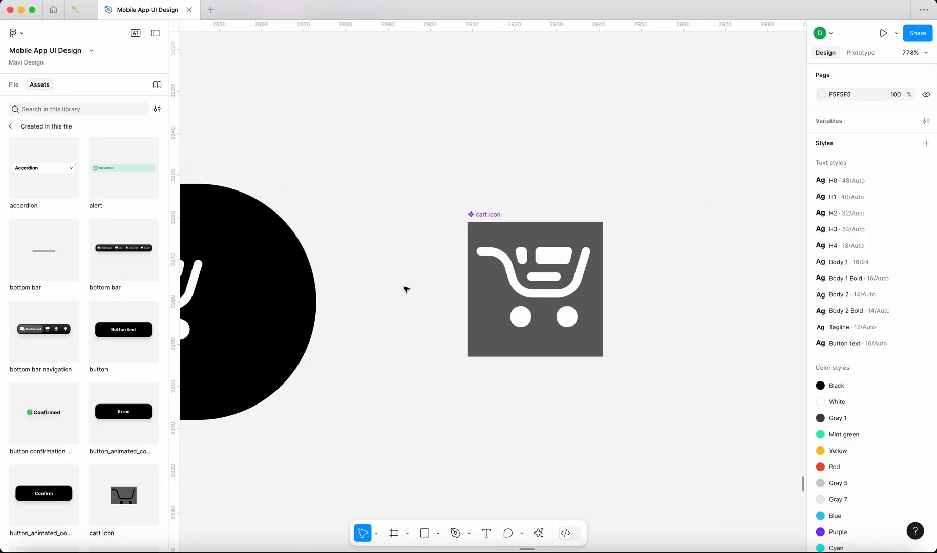
scroll(405, 286, "up", 4)
left_click(491, 242)
scroll(485, 243, "up", 5)
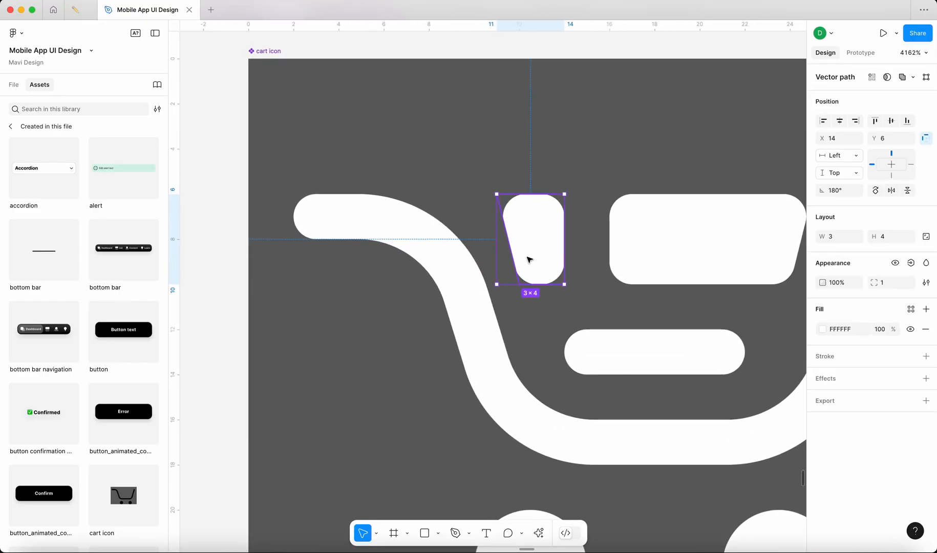
key("Return")
left_click(519, 284)
key("Right")
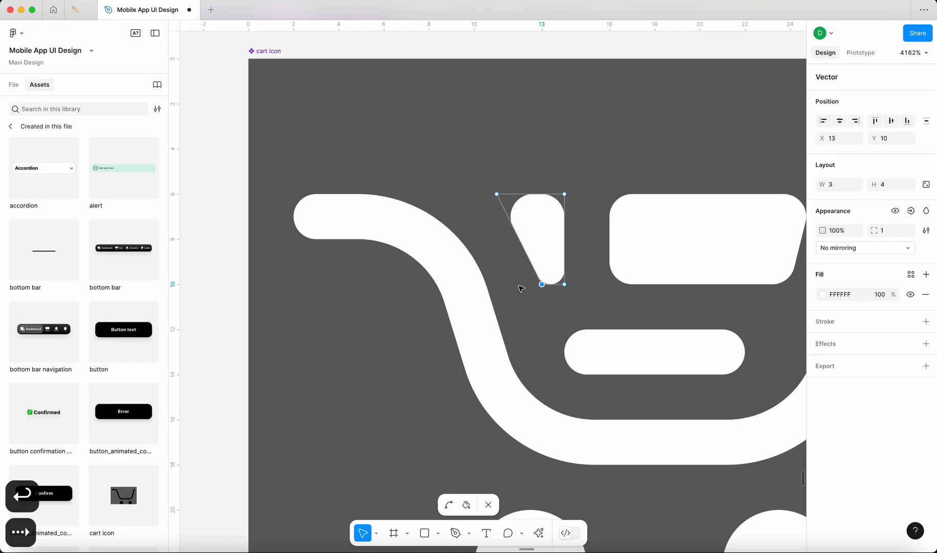
left_click(497, 197)
key("Left")
left_click(564, 211)
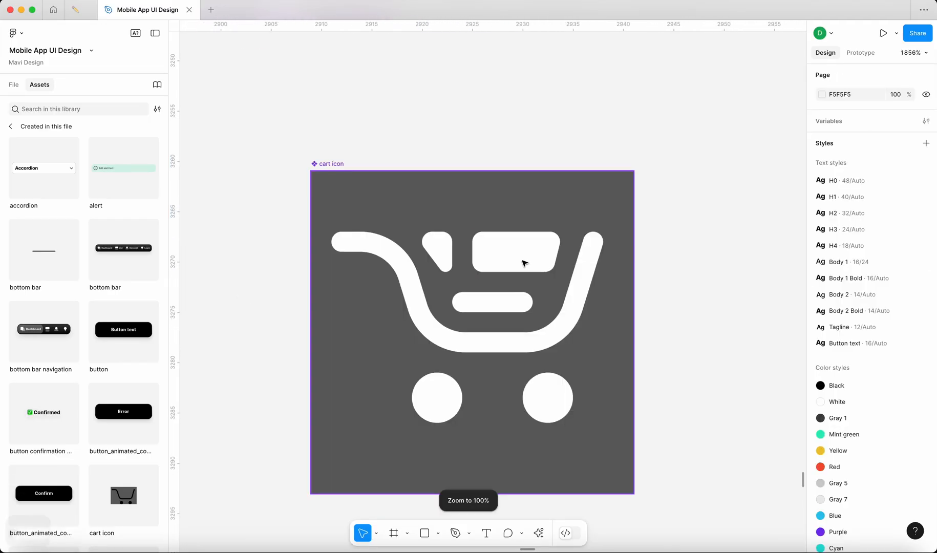
Step: Move the wide upper item's two left corner points 1 px to the right, to X 17
double_click(522, 261)
key("Return")
scroll(507, 261, "up", 3)
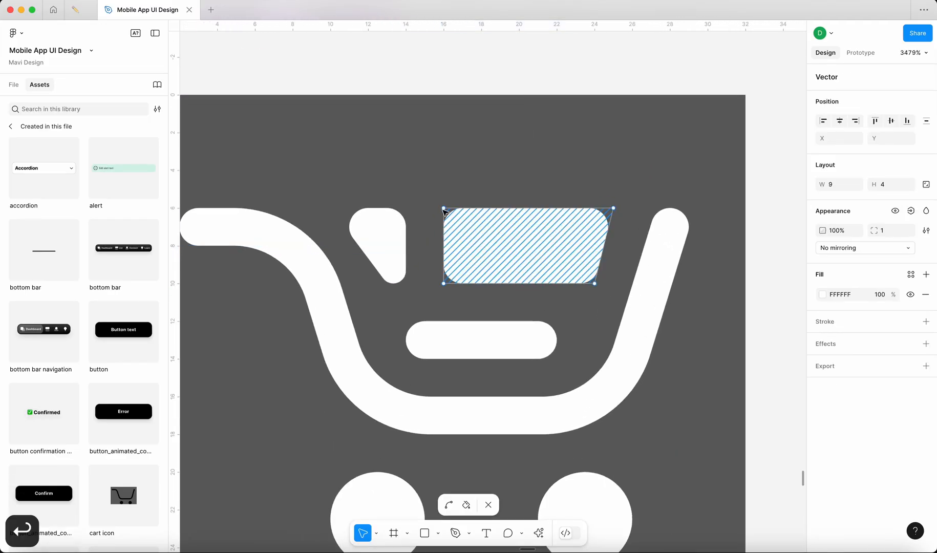
left_click_drag(440, 199, 468, 310)
Step: Move the narrow item's two right corner points 1 px to the right, to X 15
left_click(385, 251)
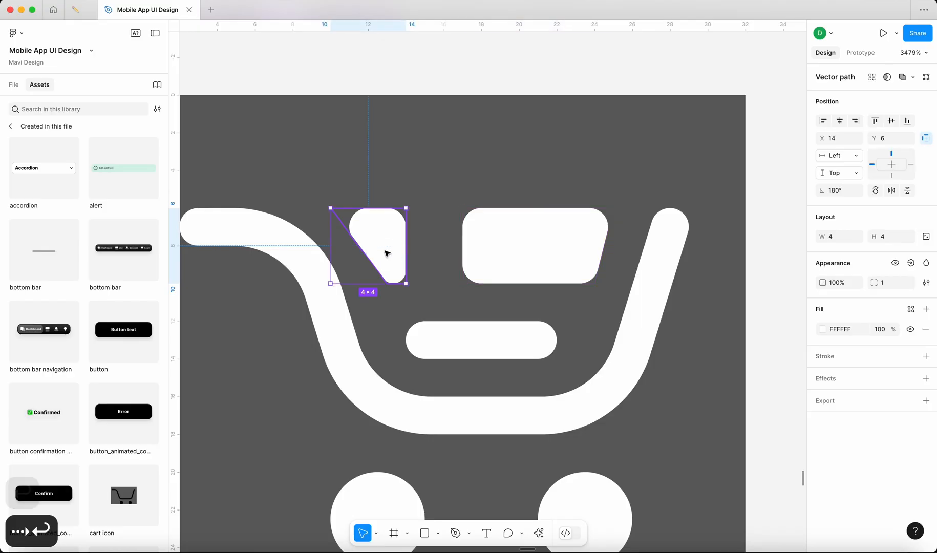
key("Return")
left_click_drag(391, 184, 442, 324)
key("Right")
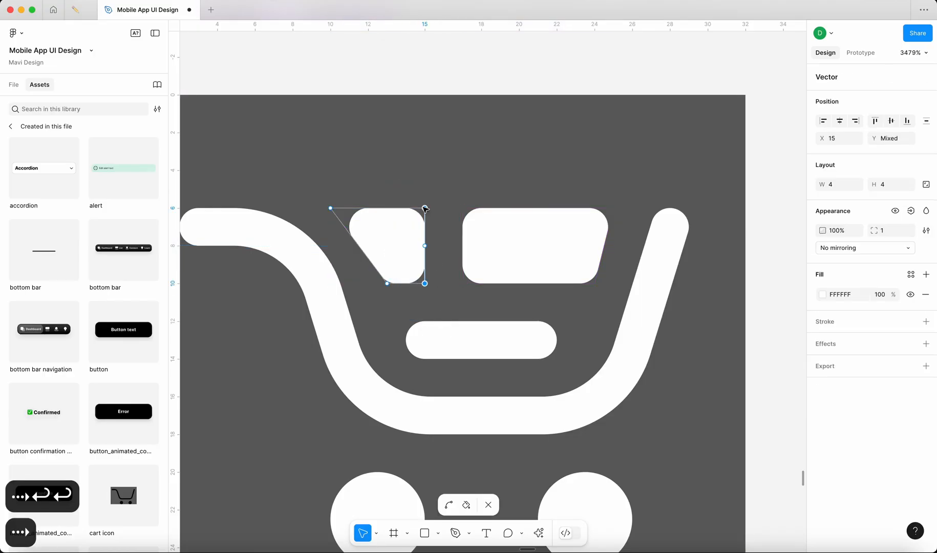
key("Return")
Step: Examine the three-item cart icon on the Add to cart button and in the component, and compare it with the interaction plan and sketches
key("super+0")
left_click(580, 262)
scroll(425, 307, "up", 5)
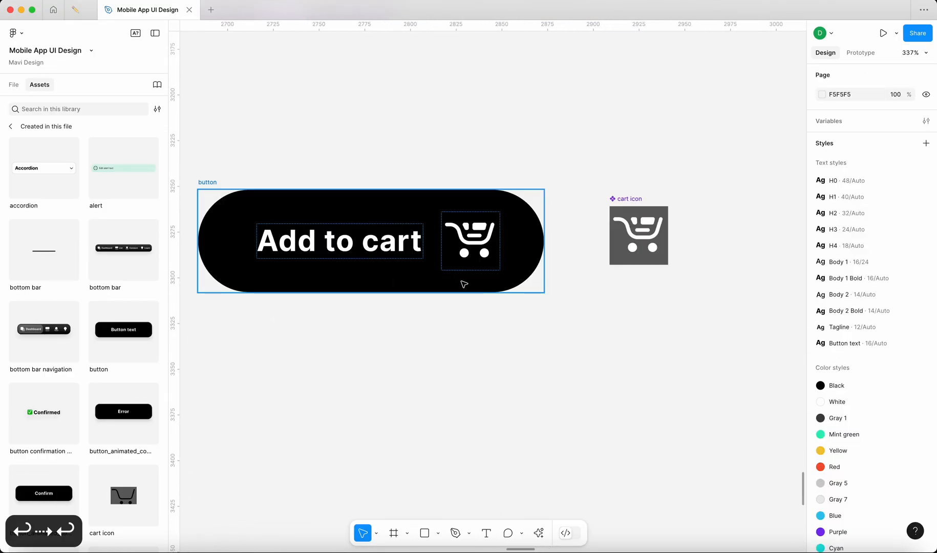
scroll(666, 238, "up", 5)
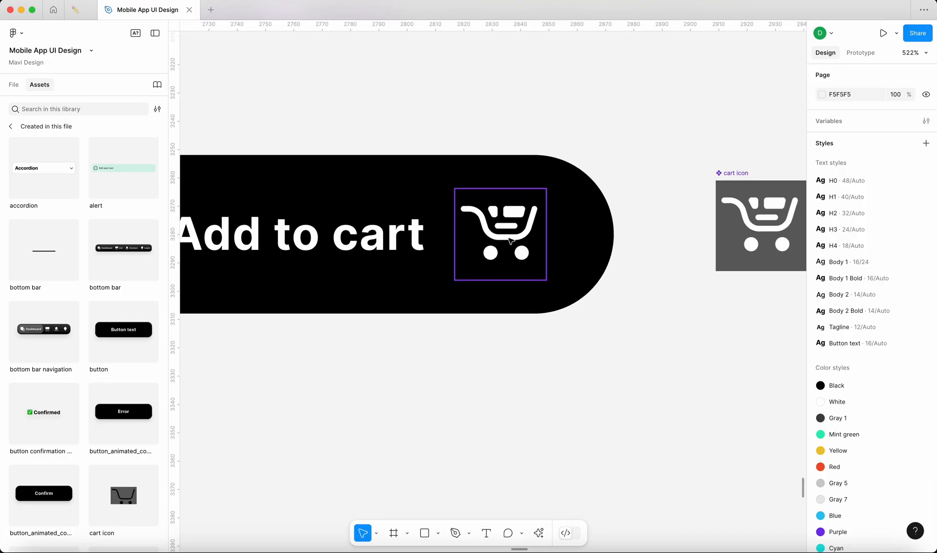
key("super+0")
scroll(540, 274, "up", 10)
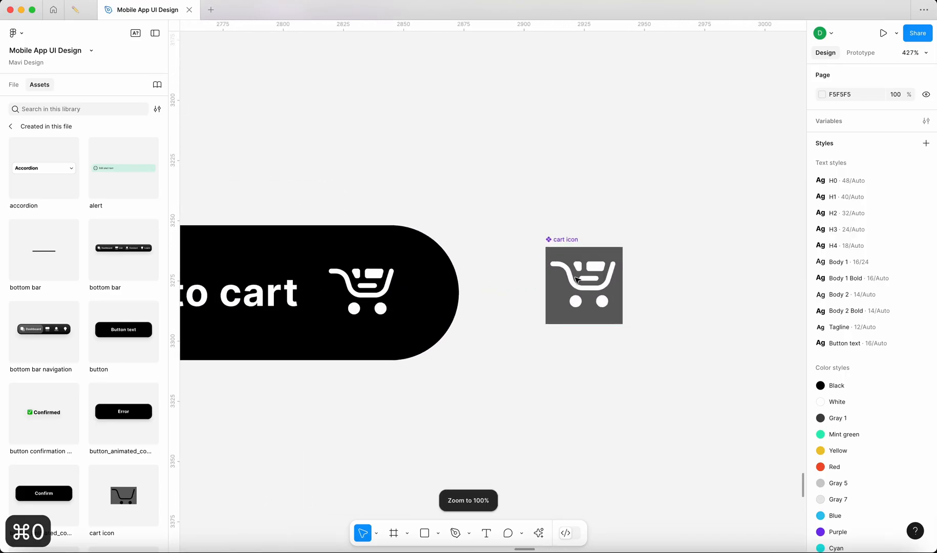
left_click_drag(594, 279, 544, 250)
left_click(533, 247)
scroll(589, 181, "down", 5)
left_click(677, 195)
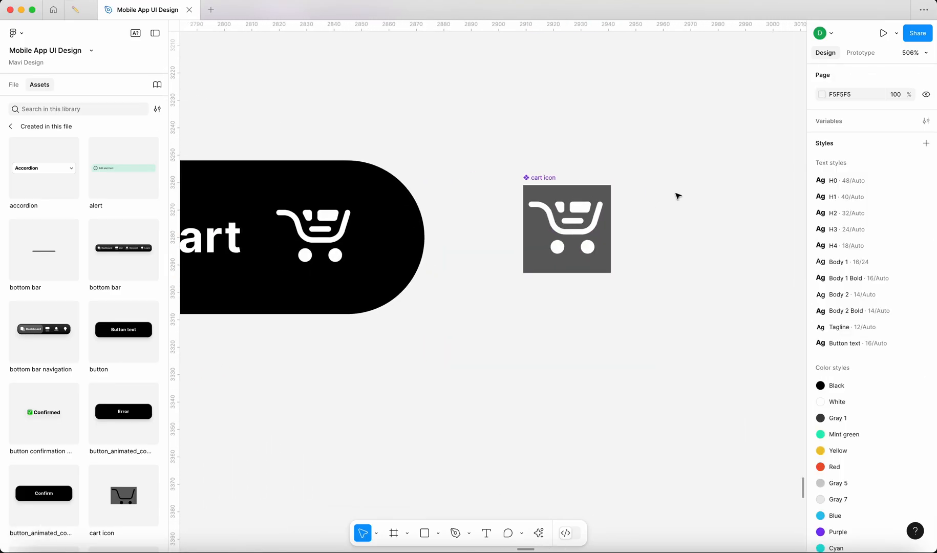
key("super+0")
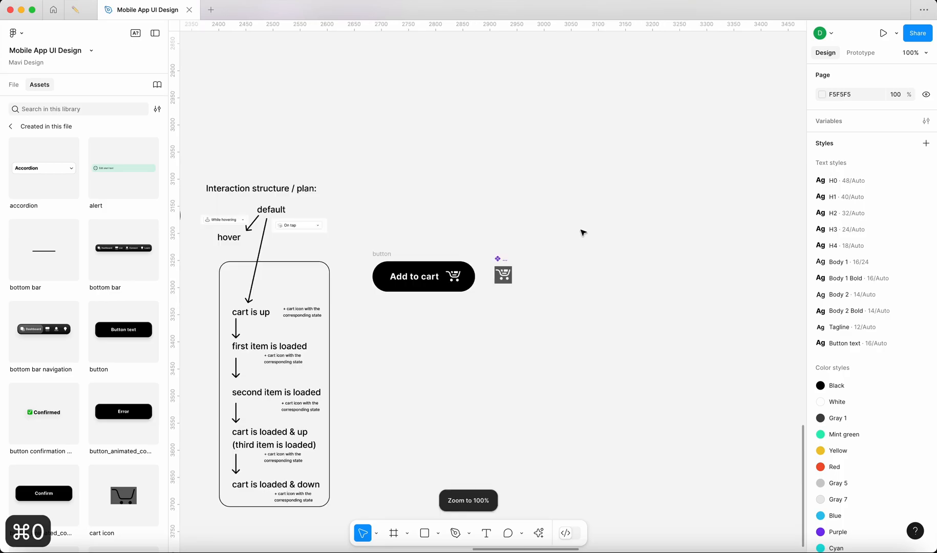
scroll(466, 298, "up", 2)
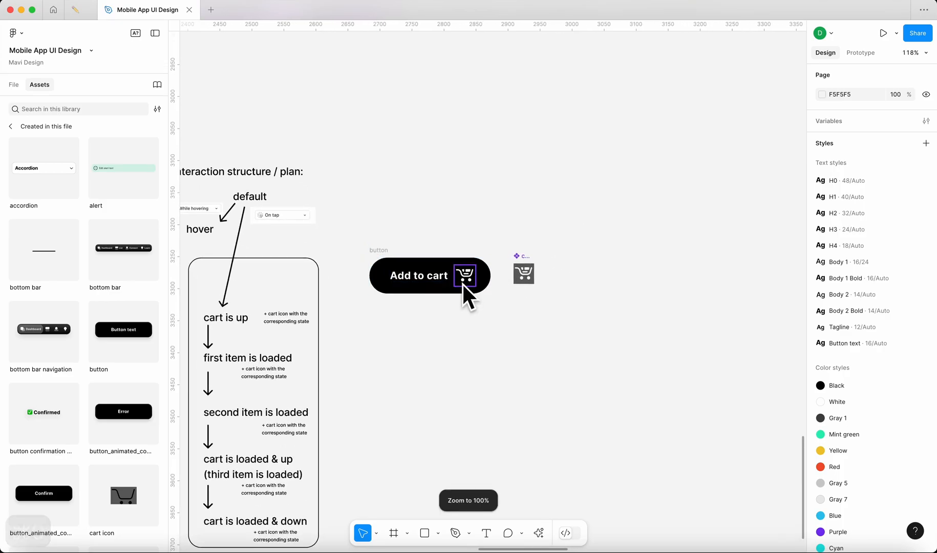
key("super+0")
scroll(495, 285, "down", 4)
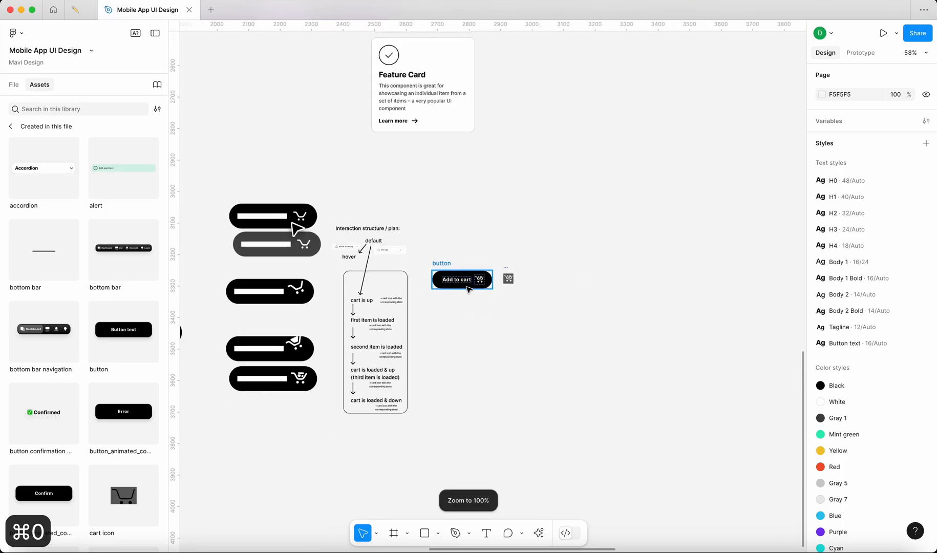
scroll(466, 290, "up", 2)
key("super+0")
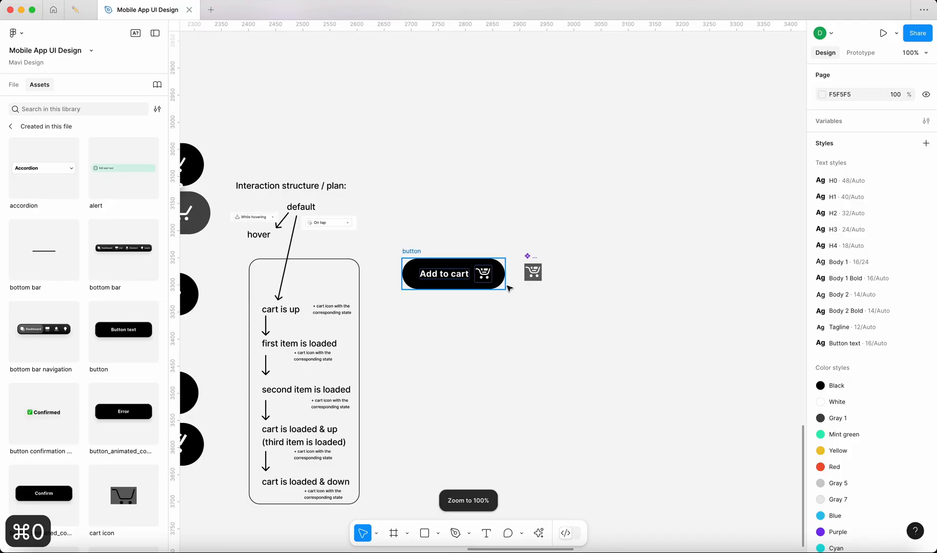
Step: Move the cart icon component slightly farther from the button, to X 2913, Y 3262
scroll(538, 282, "up", 6)
left_click(537, 275)
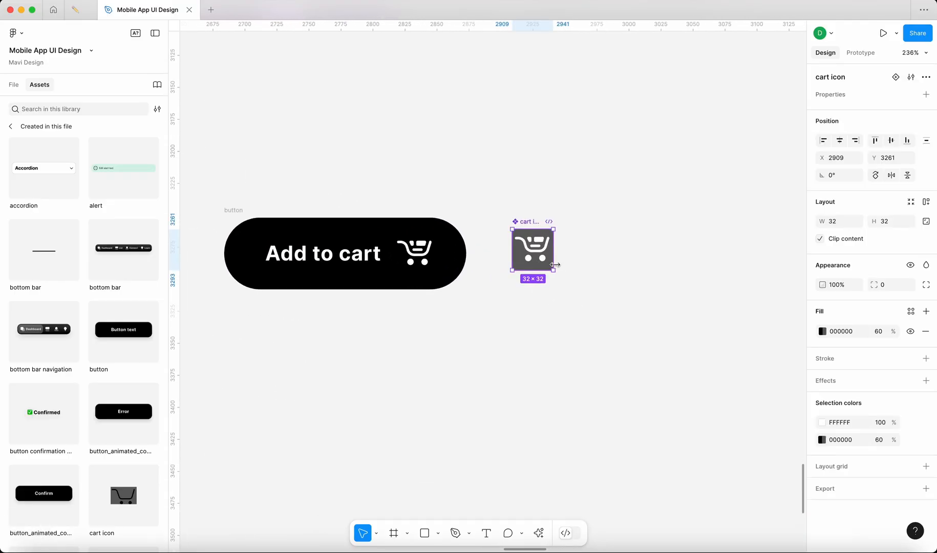
left_click_drag(517, 258, 526, 260)
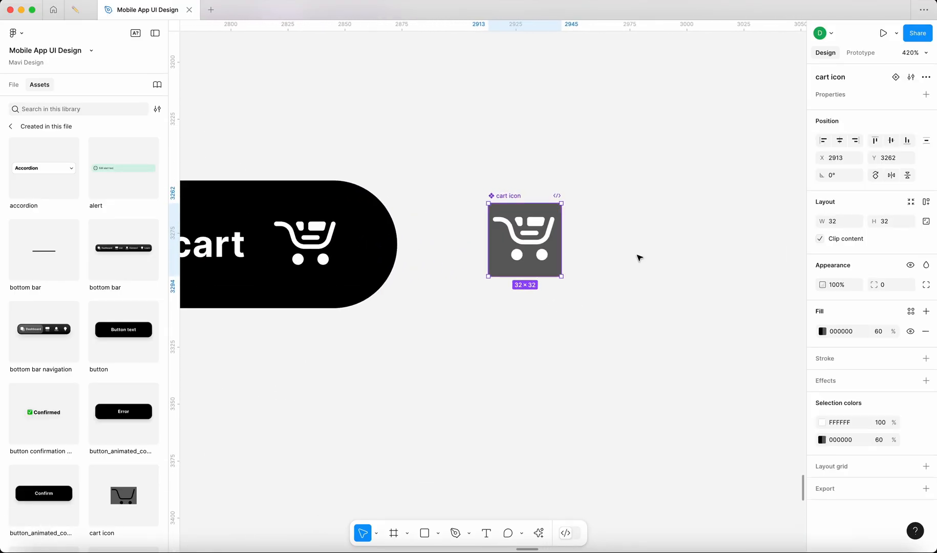
Step: Rename the left wheel ellipse in the cart icon component as "wheel 1"
left_click(924, 332)
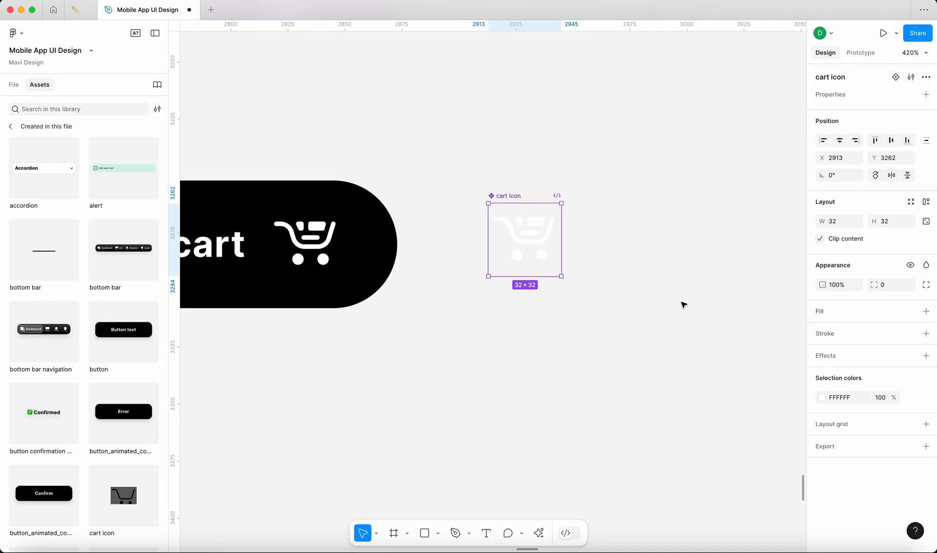
key("ctrl+z")
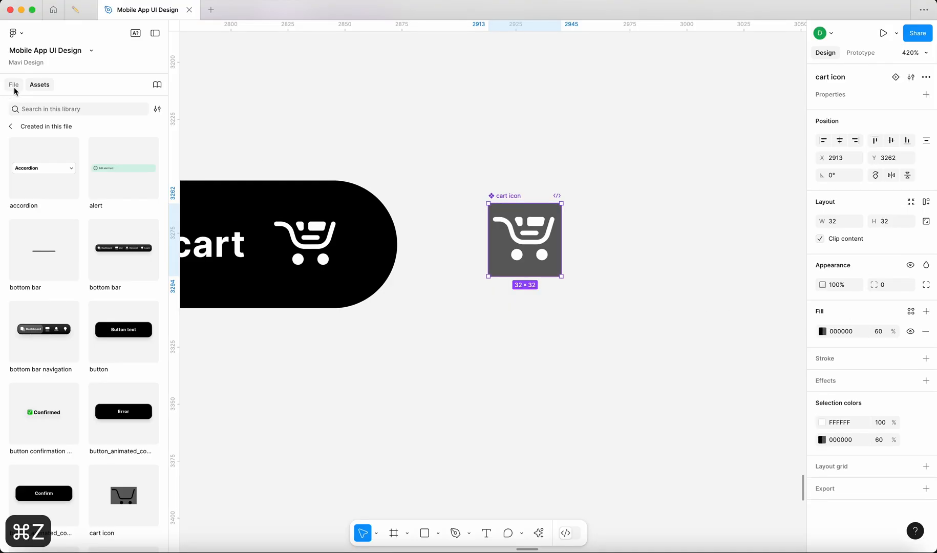
left_click(13, 87)
scroll(551, 256, "up", 5)
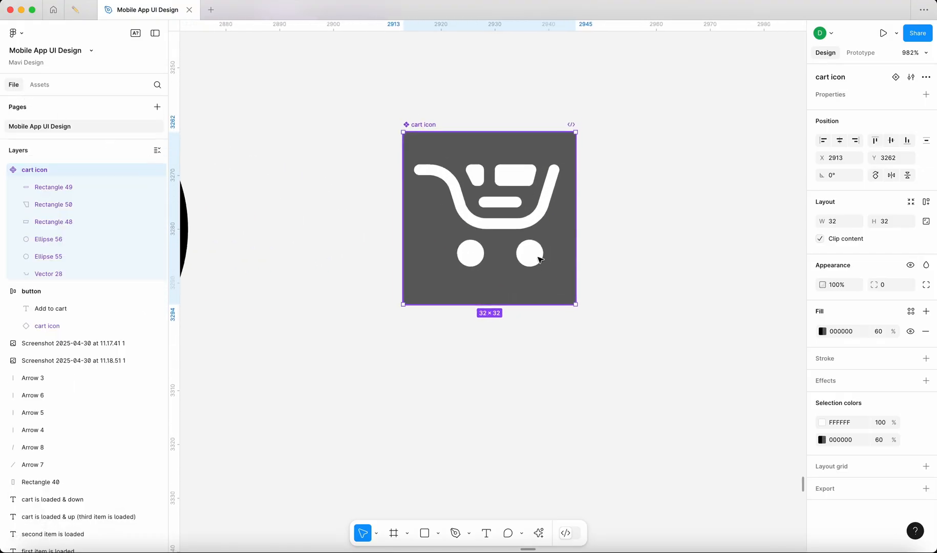
left_click(531, 254)
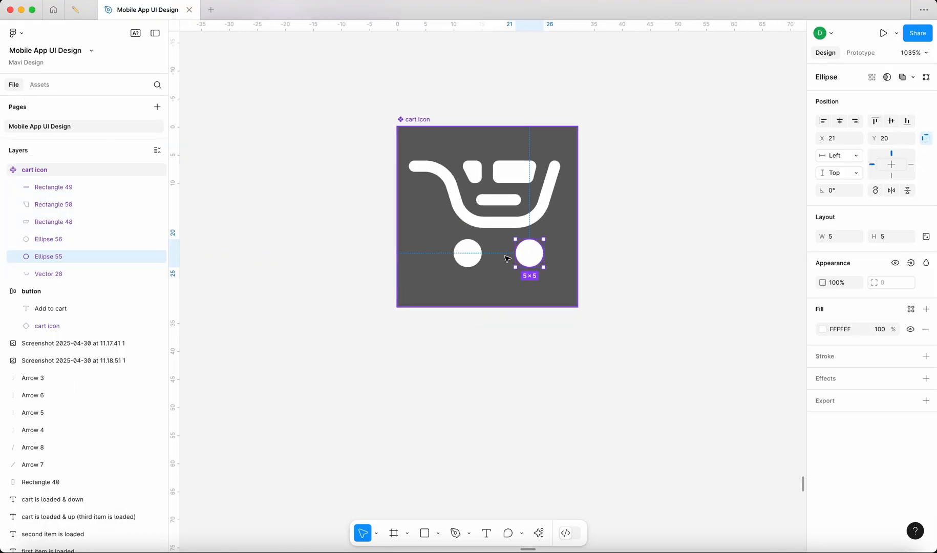
left_click(474, 259, "shift")
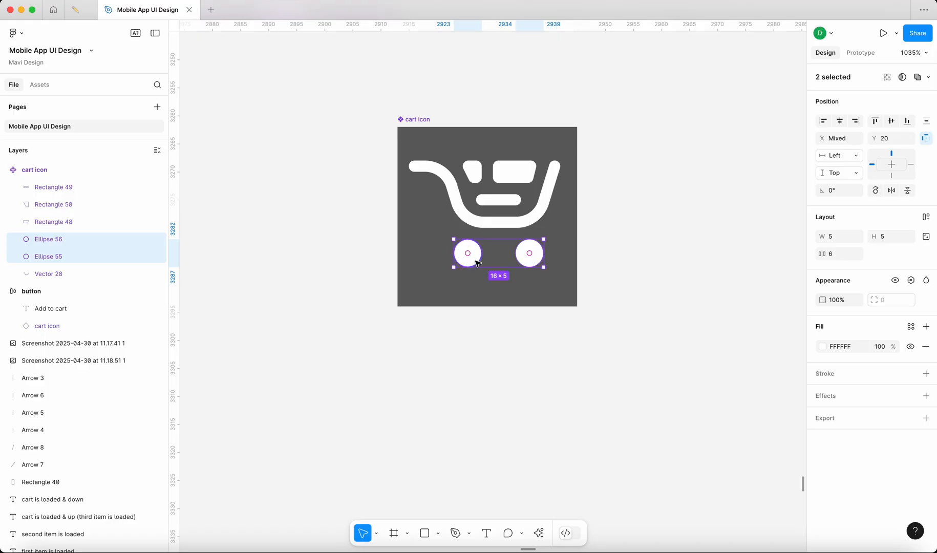
left_click(475, 261)
key("cmd+r")
type("wheel ")
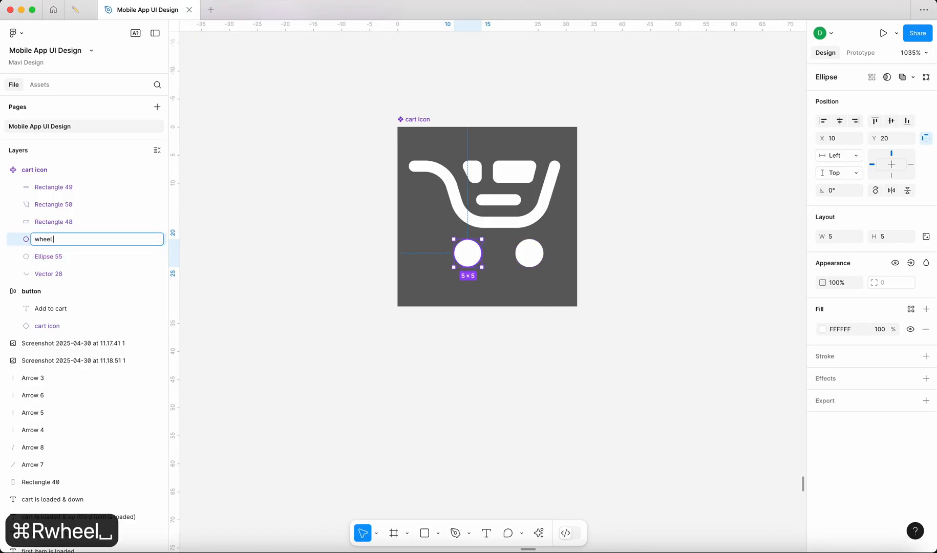
type("1")
key("Return")
Step: Rename the right wheel ellipse as "wheel 2"
left_click(534, 258)
key("super+r")
type("w")
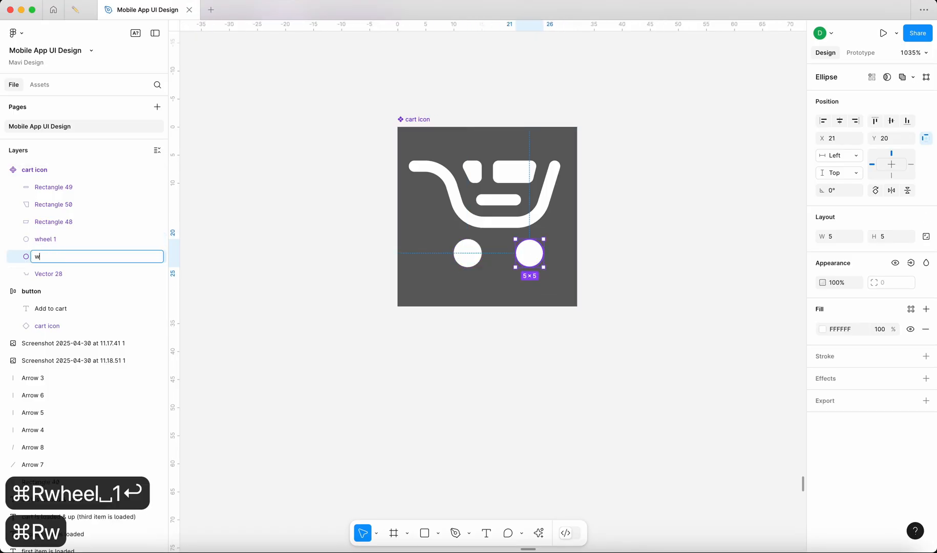
type("heel 1")
key("BackSpace")
type("2")
key("Return")
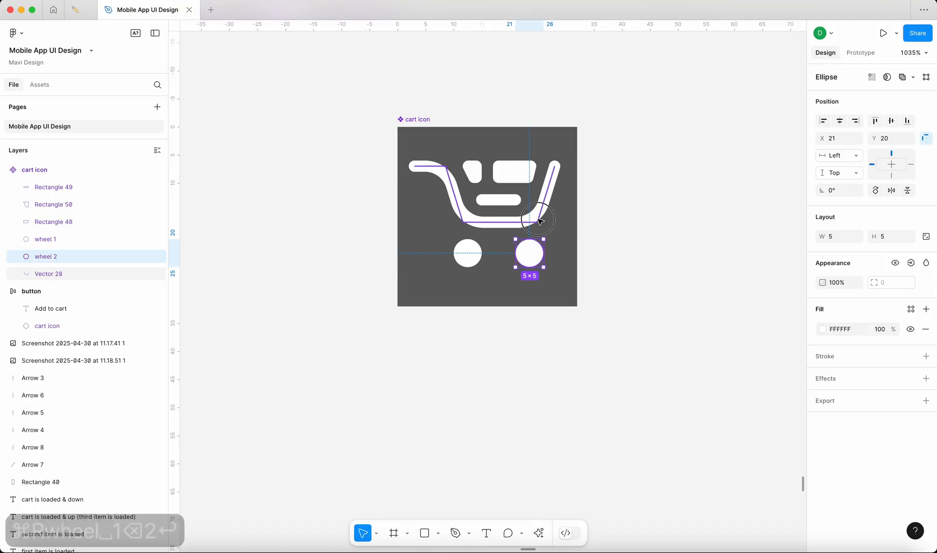
Step: Rename the cart outline vector as "cart body" and place it above both wheels in the layer order
left_click(540, 220)
key("super+r")
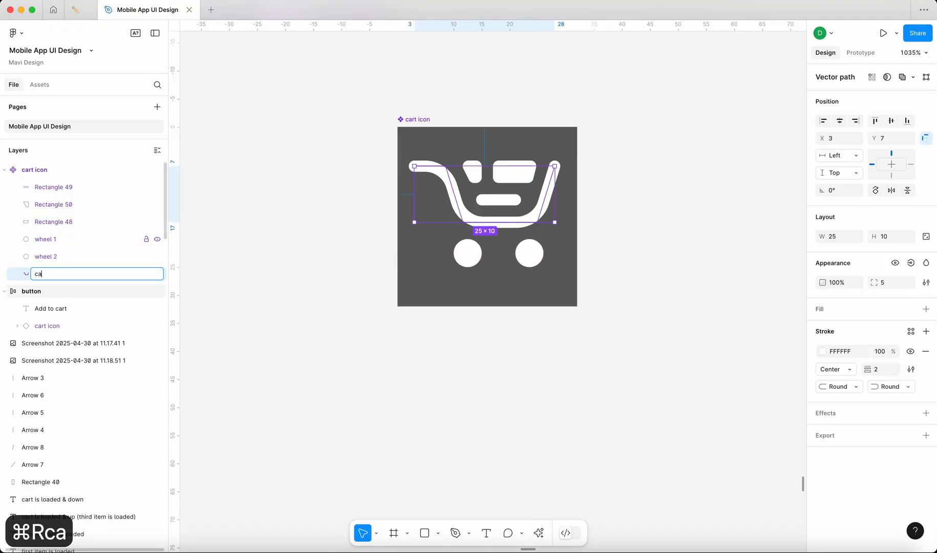
type("cart body")
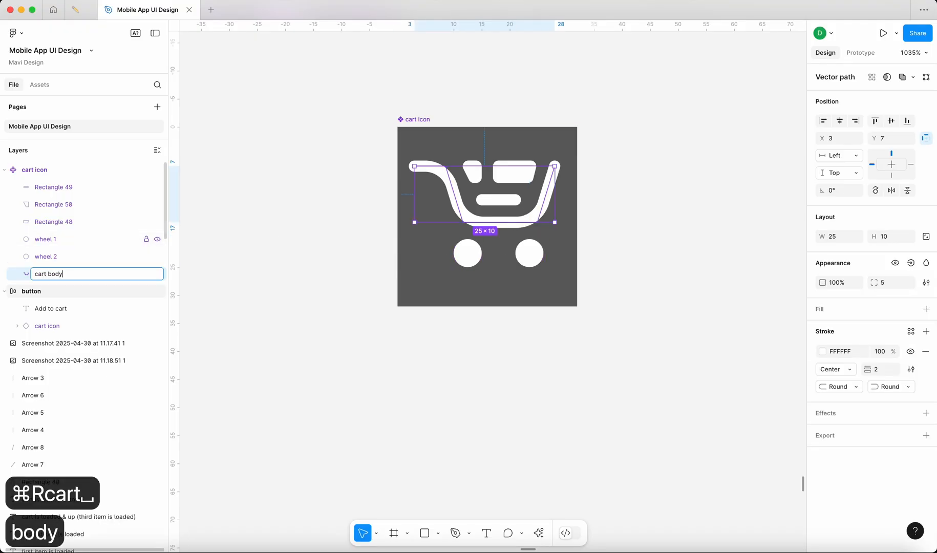
left_click(105, 239)
left_click_drag(70, 248, 69, 280)
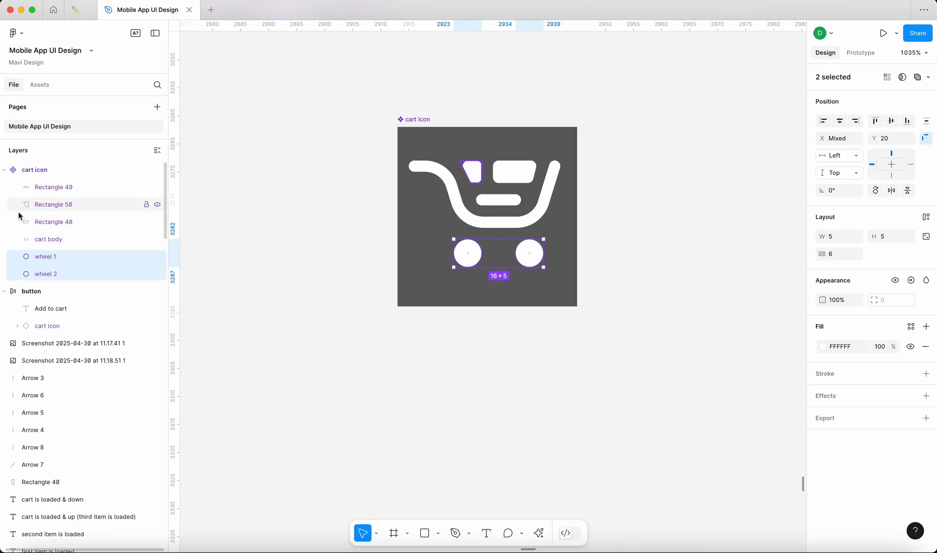
Step: Rename the lower item bar as "item 1" and place it directly above the cart body in the layer order
left_click(36, 222)
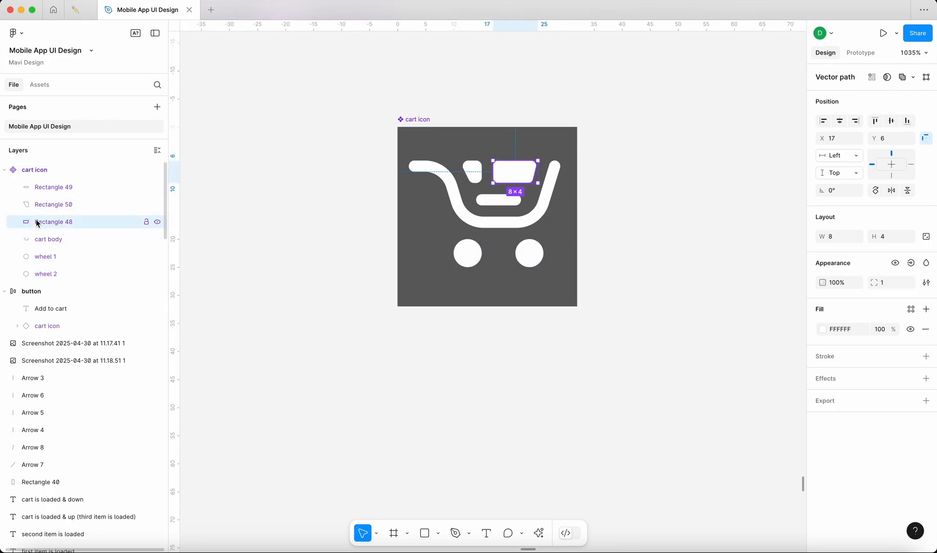
left_click(488, 200)
key("super+r")
type("itm")
key("BackSpace")
type("em 1")
key("Return")
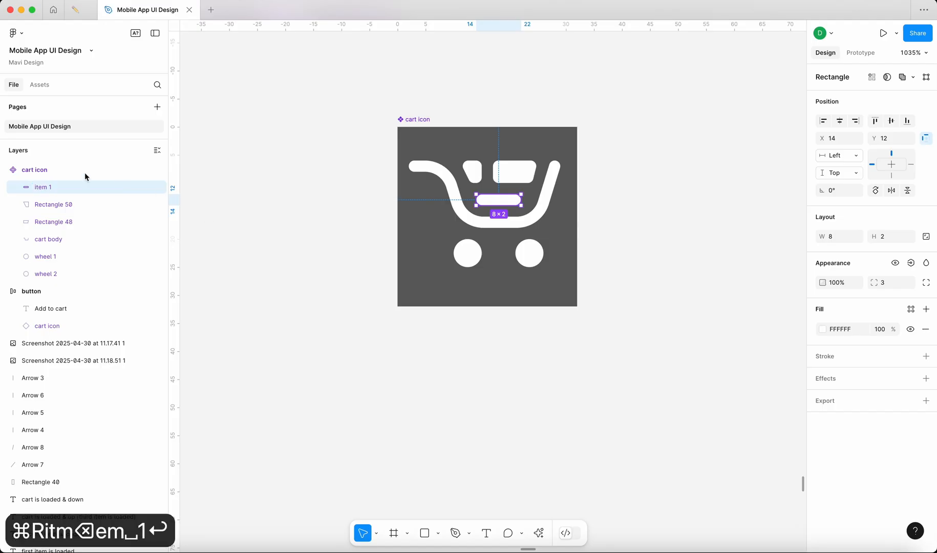
left_click_drag(83, 186, 85, 232)
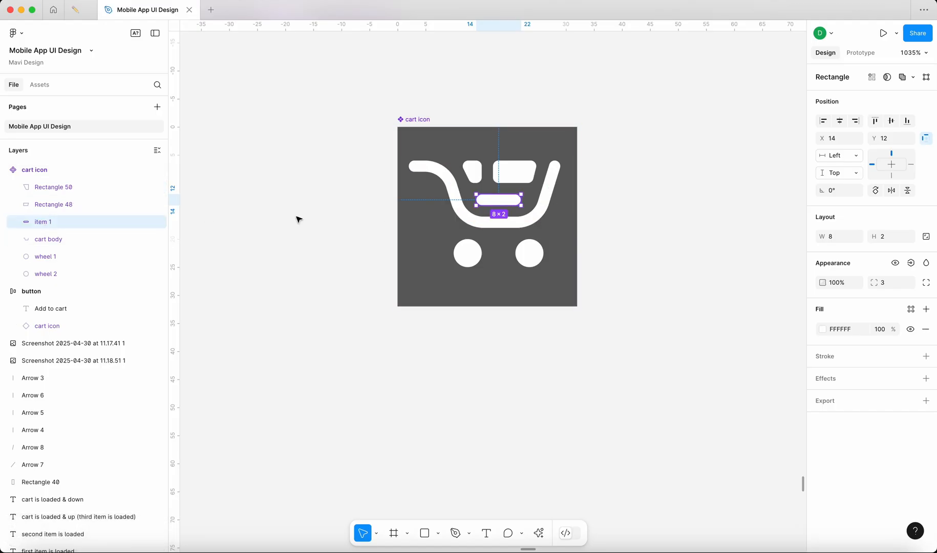
Step: Rename the wide upper item as "item 2" and the narrow upper item as "item 3"
left_click(66, 206)
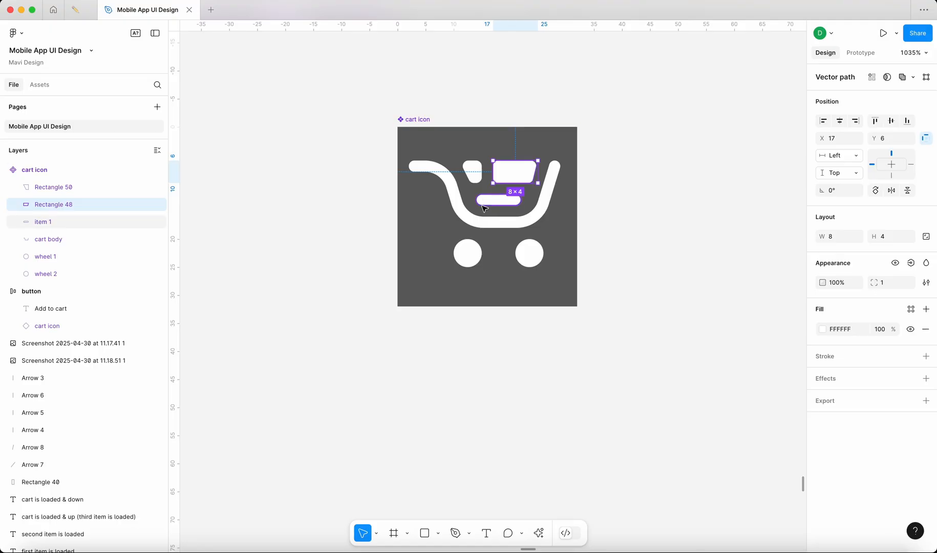
key("super+r")
type("it")
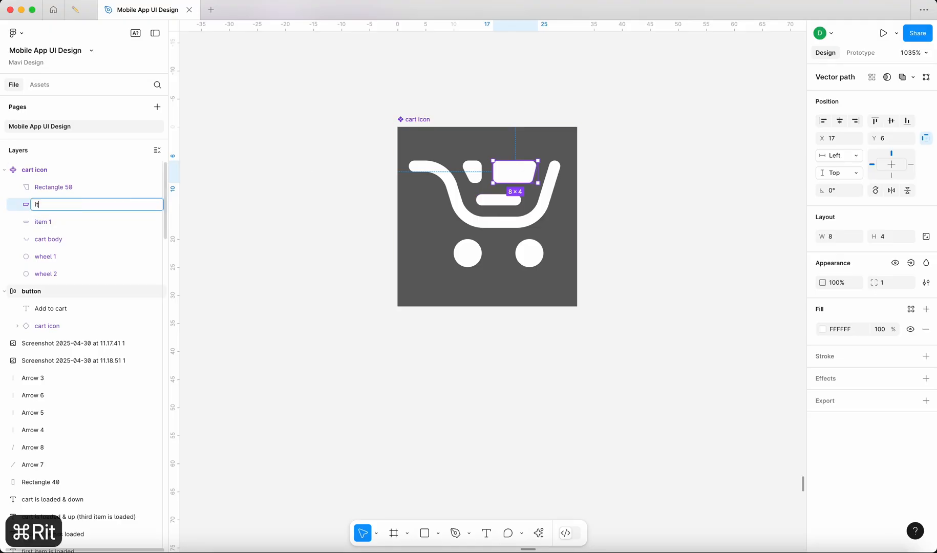
type("em 2")
key("Return")
double_click(479, 173)
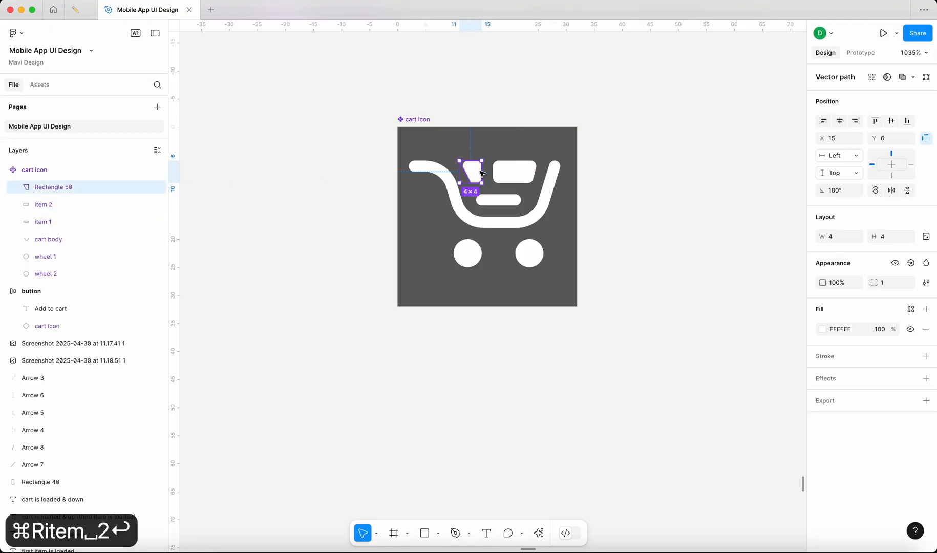
key("super+r")
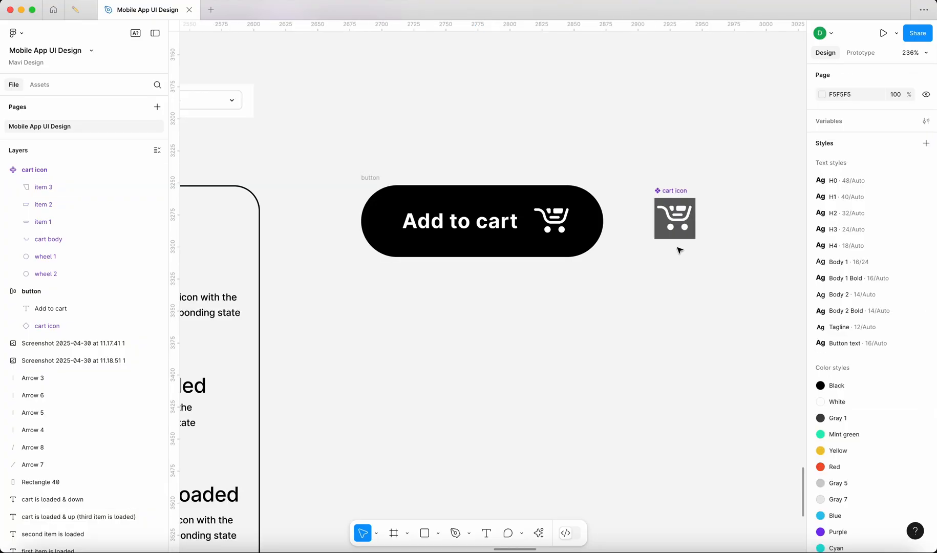
Step: Remove the cart icon component's background fill and add a second variant to it
left_click(680, 233)
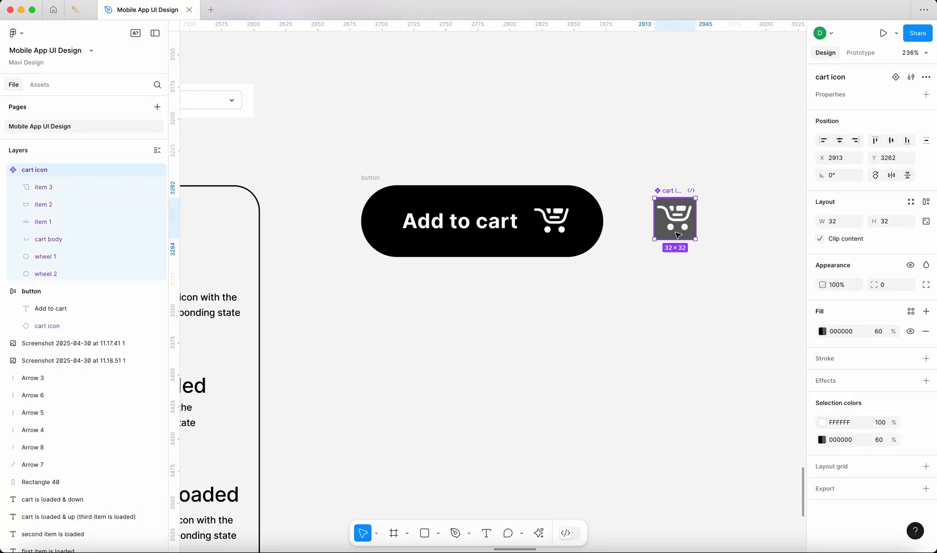
left_click(926, 332)
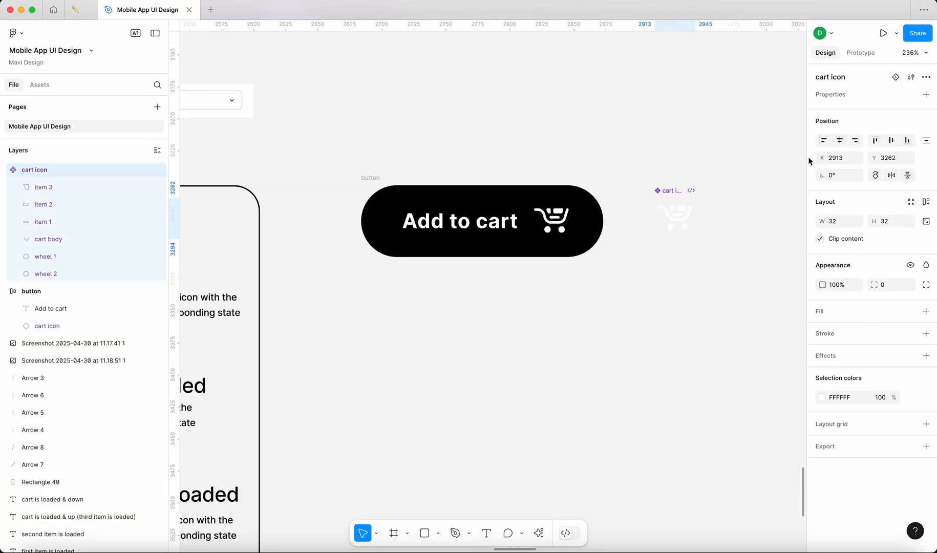
left_click(898, 81)
left_click(660, 167)
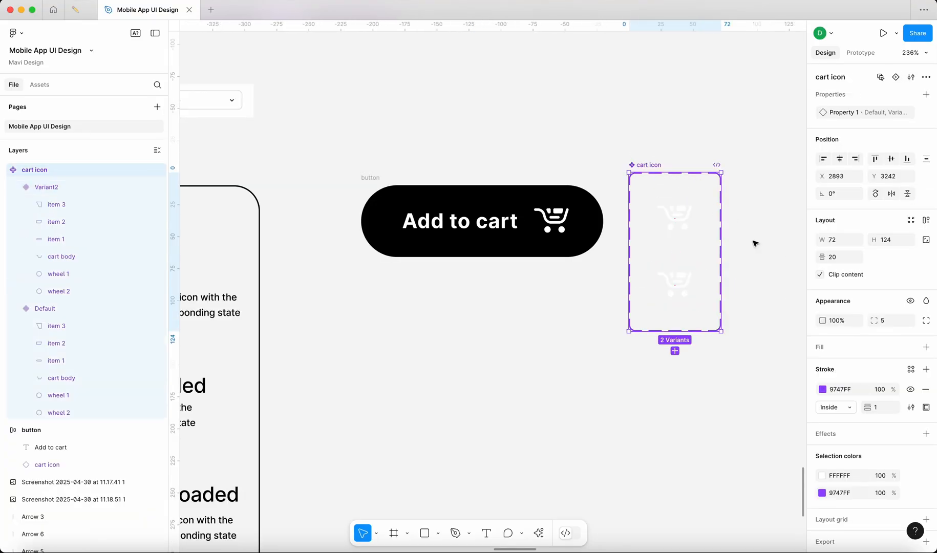
Step: Give the cart icon component set a solid black 000000 fill at 100% opacity
left_click(927, 347)
left_click_drag(771, 342, 640, 438)
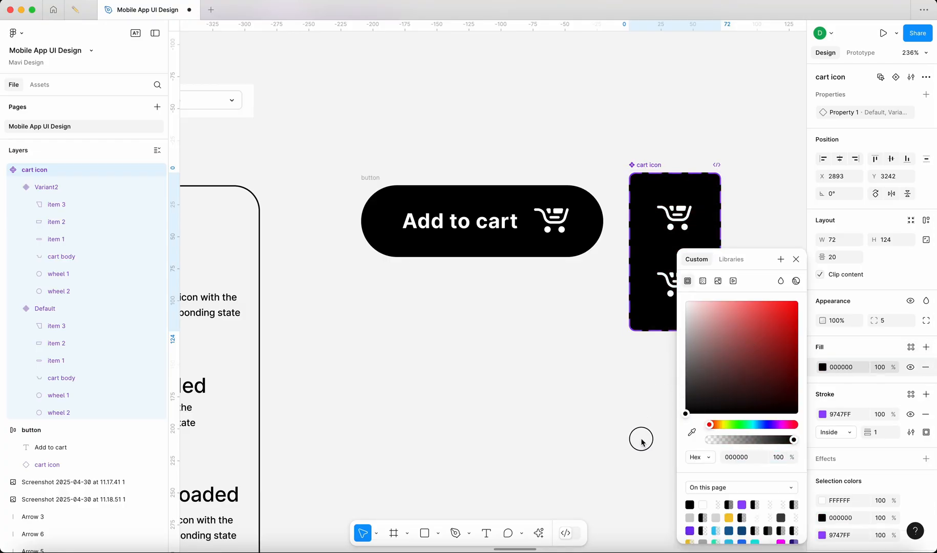
left_click(796, 260)
left_click(755, 233)
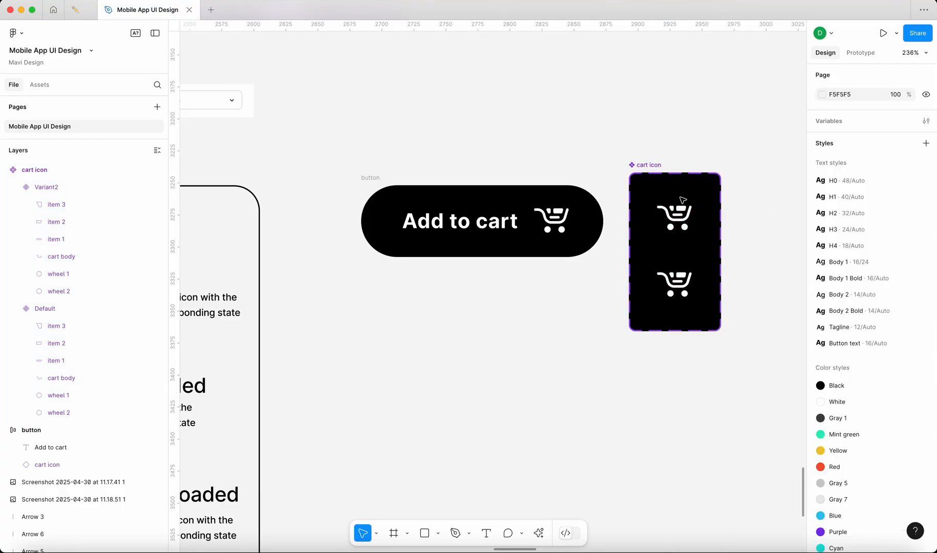
Step: Move the cart icon component set slightly away from the button, to X 2903, Y 3252
left_click(700, 287)
left_click(691, 221)
scroll(746, 251, "up", 1)
left_click_drag(648, 168, 668, 185)
left_click(741, 183)
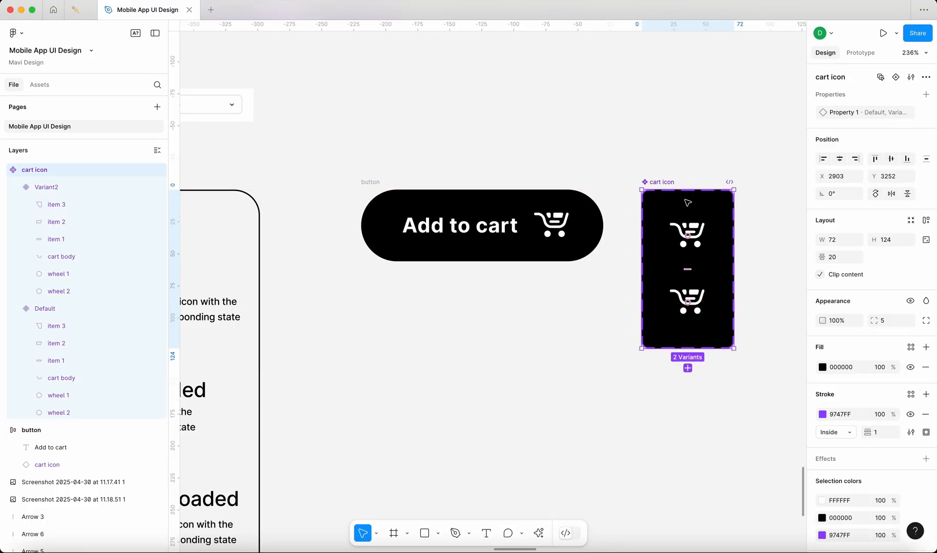
Step: Check the interaction plan, and raise item 2 in the Default variant by 5 px, to Y 1
left_click(703, 250)
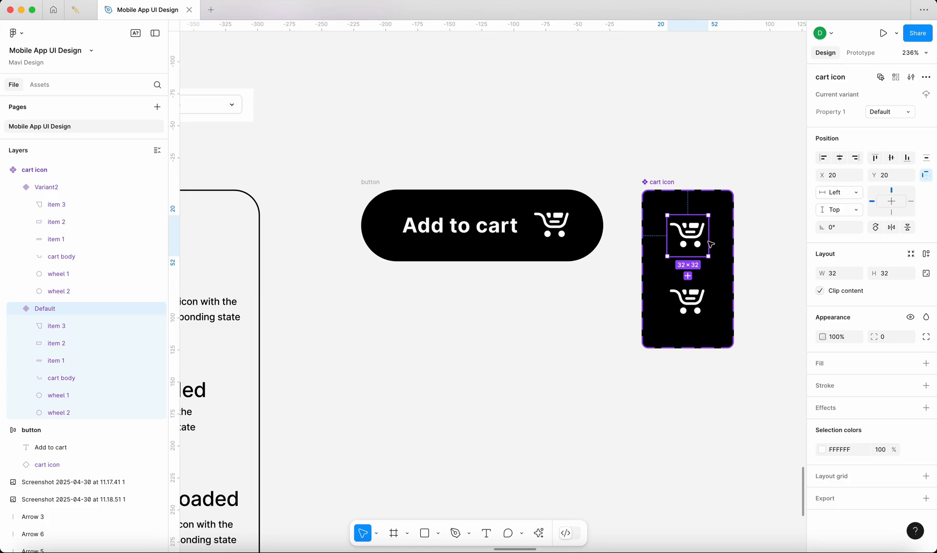
scroll(498, 297, "left", 10)
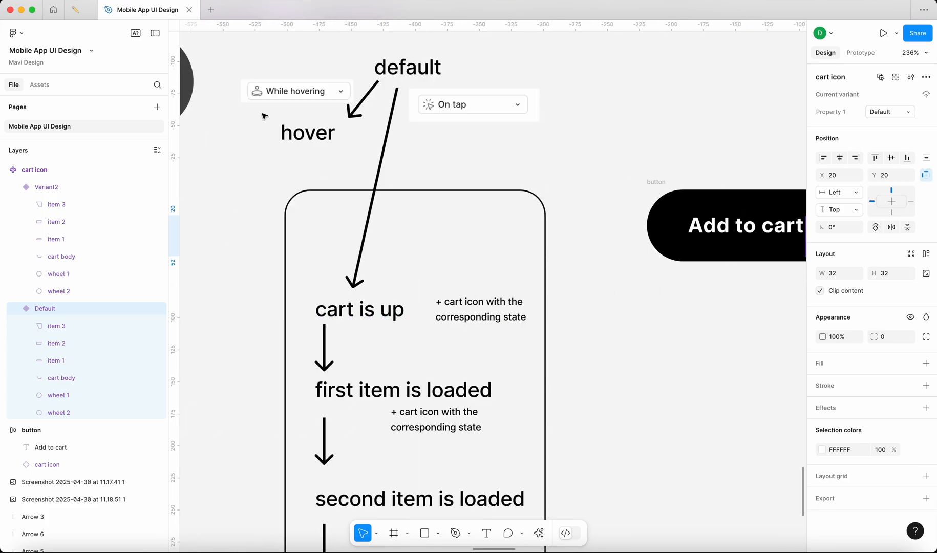
scroll(625, 346, "right", 12)
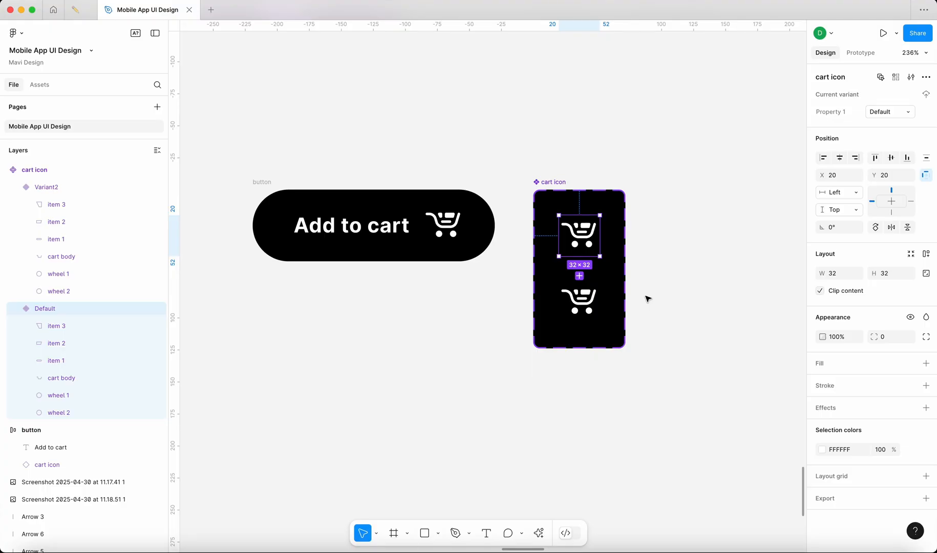
scroll(593, 217, "up", 5)
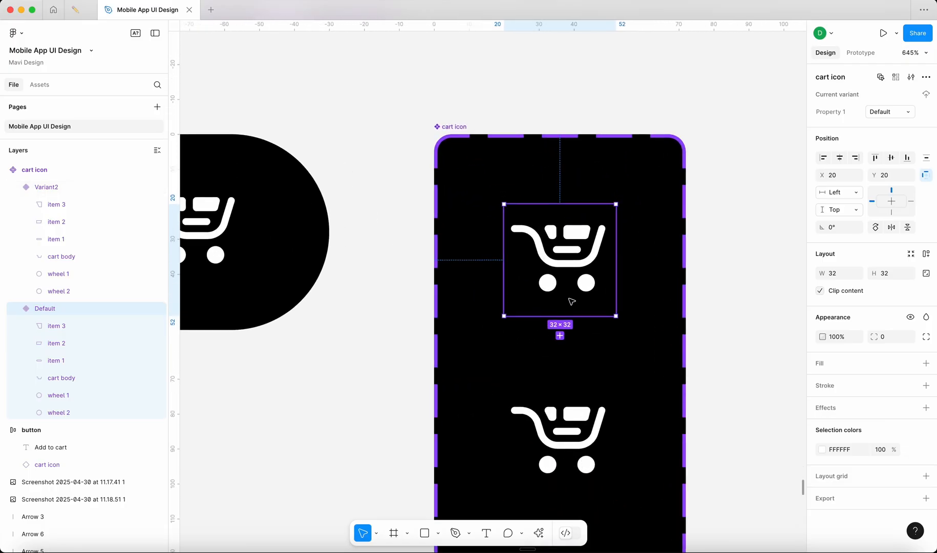
left_click(573, 238, "super")
key("shift+Up")
key("shift+Up")
key("shift+Down")
key("shift+Down")
key("Up")
key("Up")
key("Up")
key("Up")
key("Up")
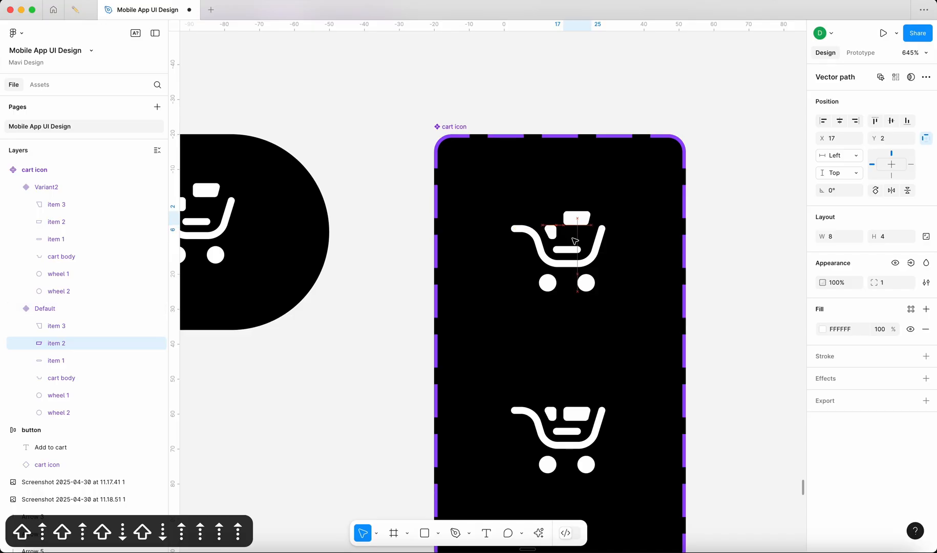
Step: Set the opacity of the raised item 2 in the Default variant to 0%
left_click(573, 239)
scroll(594, 294, "down", 1)
scroll(594, 294, "down", 1)
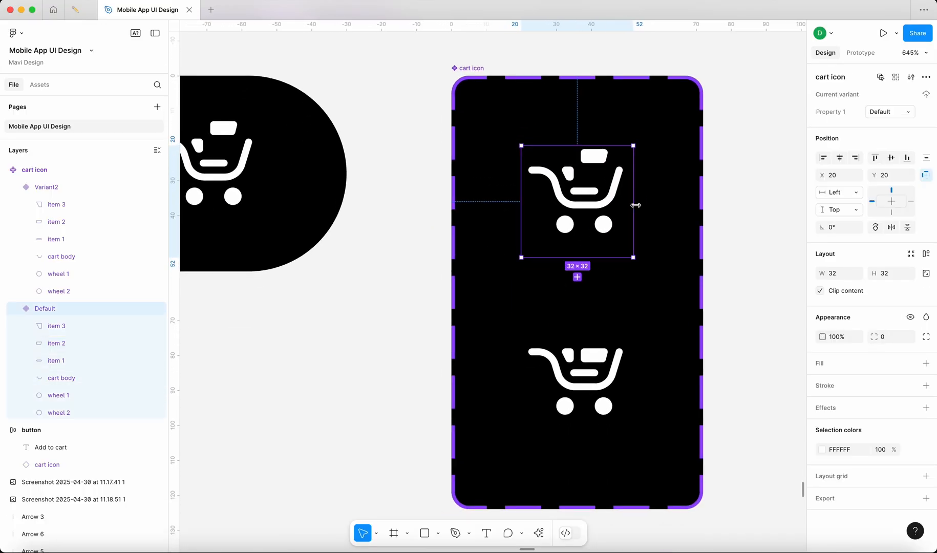
left_click(594, 156)
left_click(841, 287)
type("0")
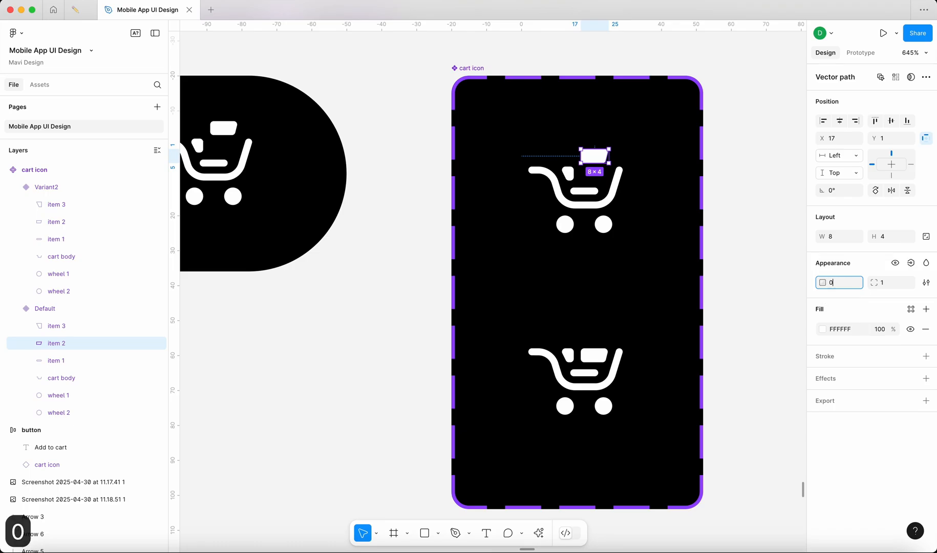
key("Return")
left_click(719, 255)
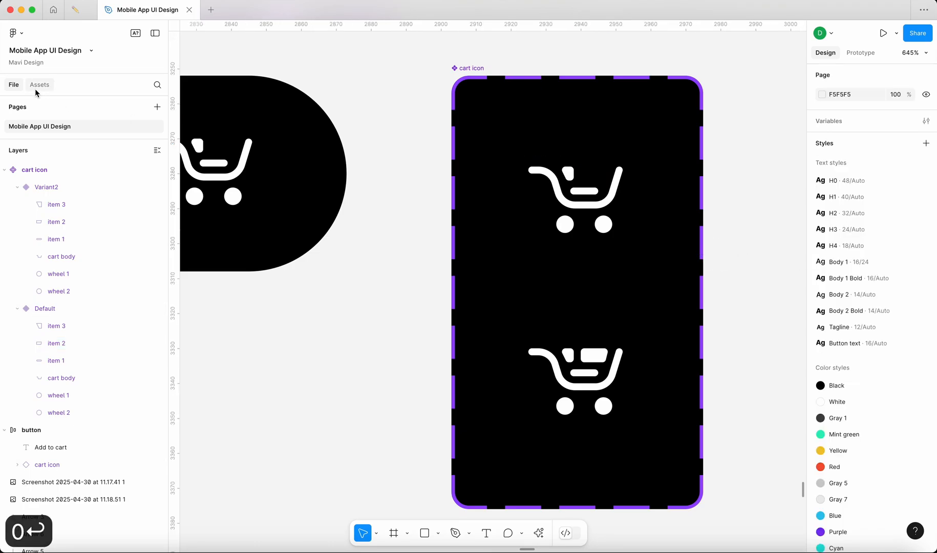
Step: Try deleting item 2 from the Default variant of the cart icon
left_click(616, 378)
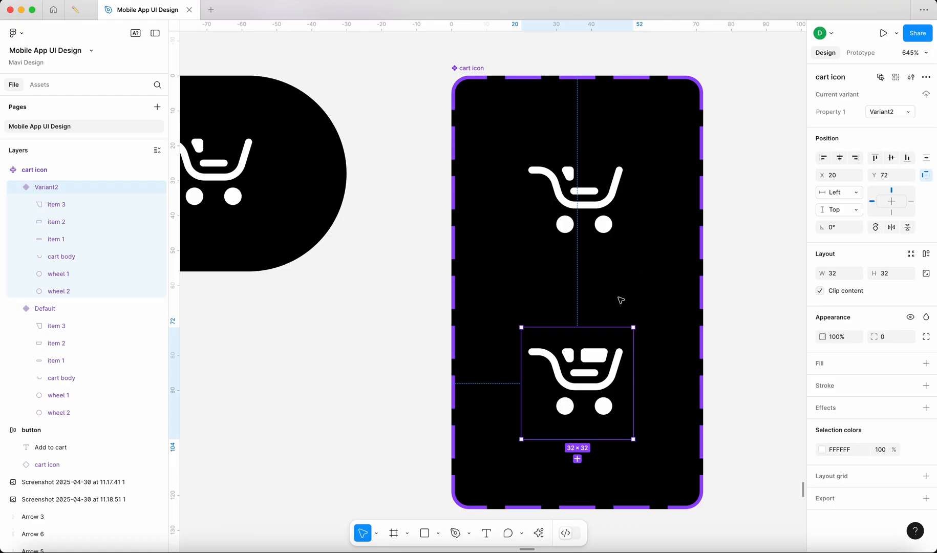
key("super+z")
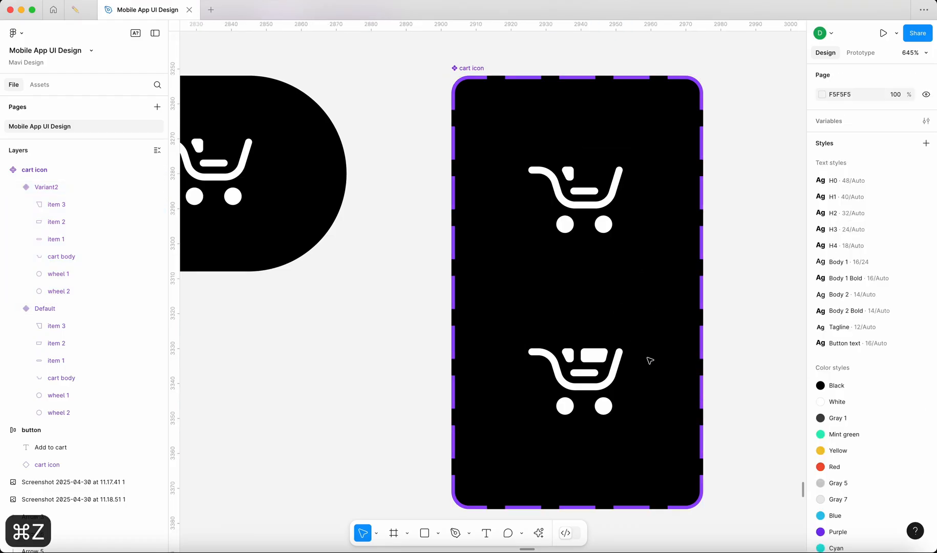
double_click(595, 357)
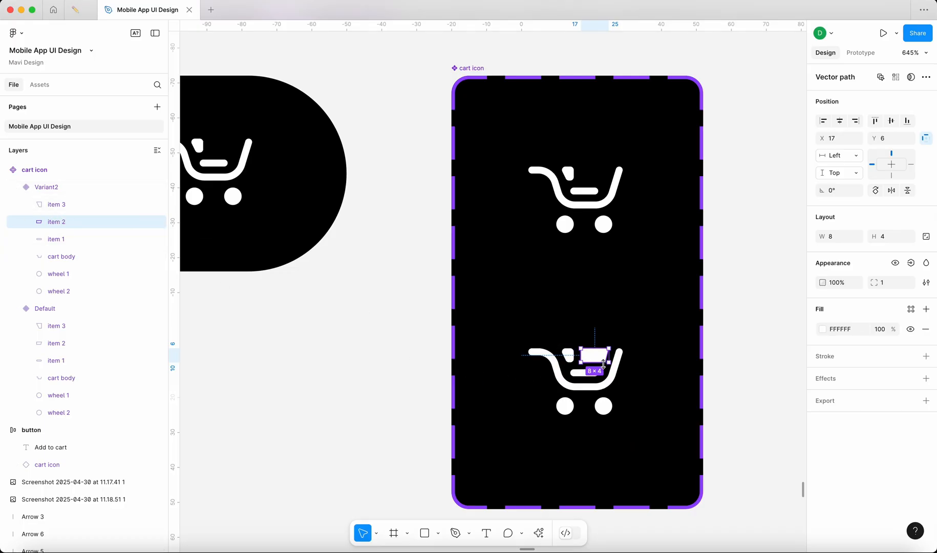
left_click(90, 344)
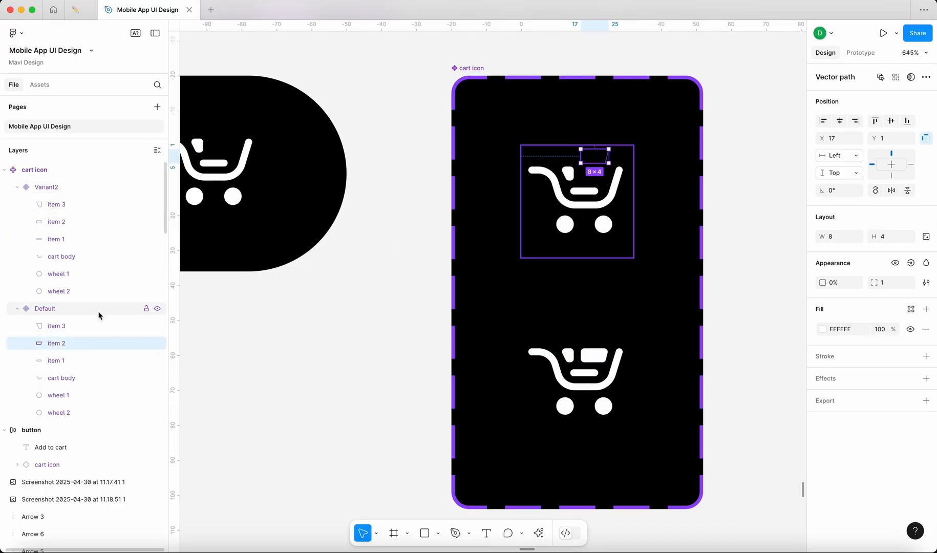
key("BackSpace")
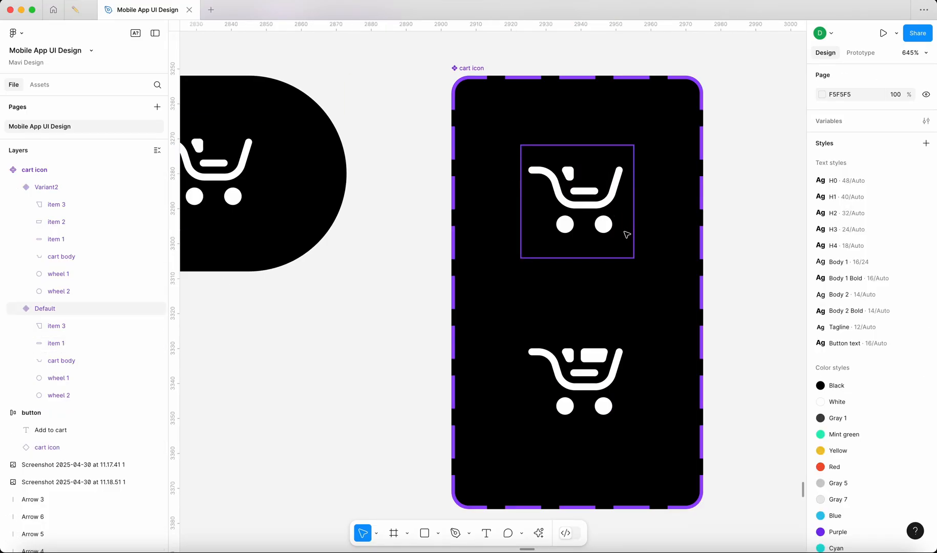
key("super+z")
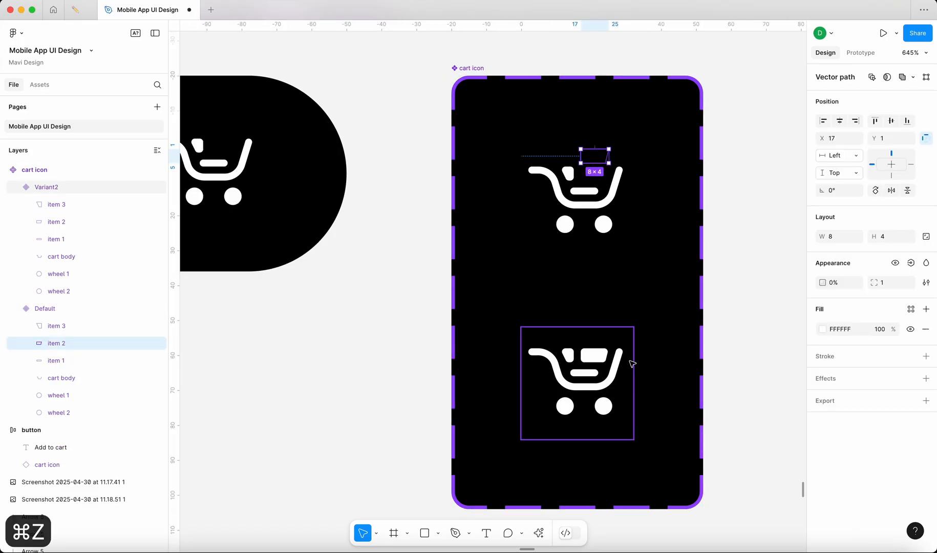
Step: Undo the opacity and position changes made to item 2 in the Default variant
key("super+z")
key("super+z")
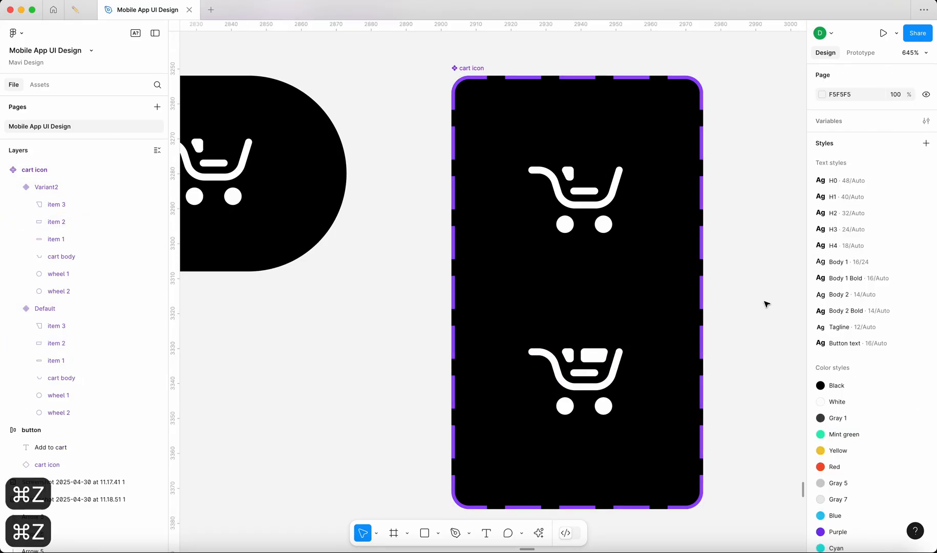
key("super+z")
key("super+z")
key("super+z")
key("super+z")
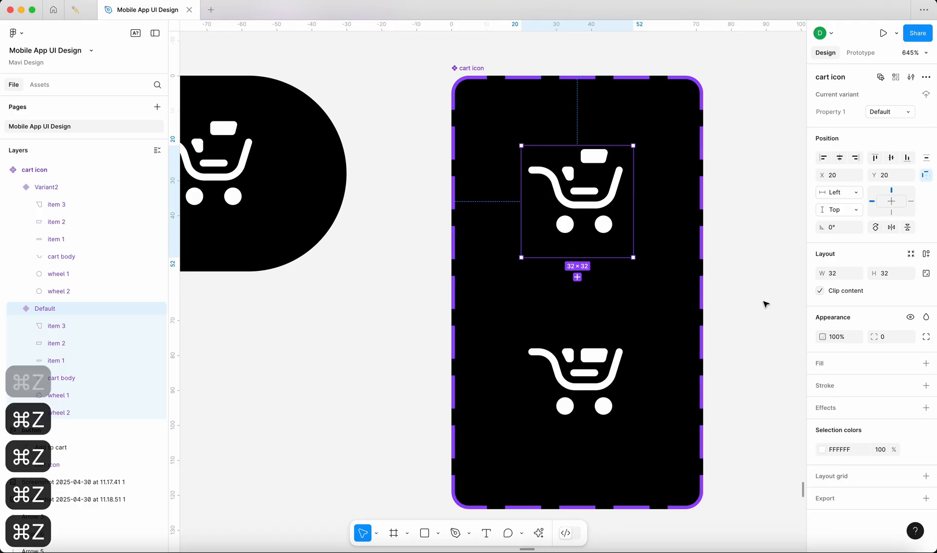
key("super+z")
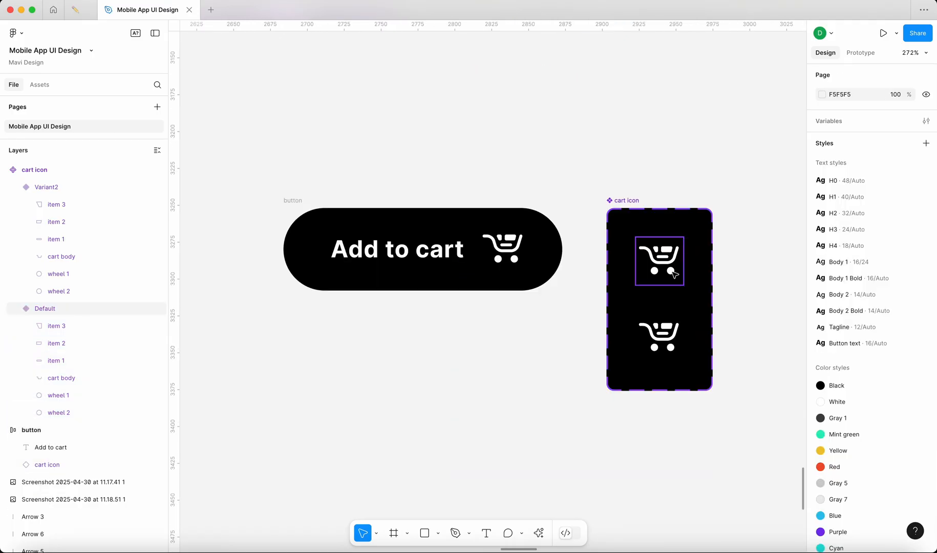
Step: Turn off content clipping for both cart icon variants, Default and Variant2
left_click(674, 274)
left_click(666, 348, "shift")
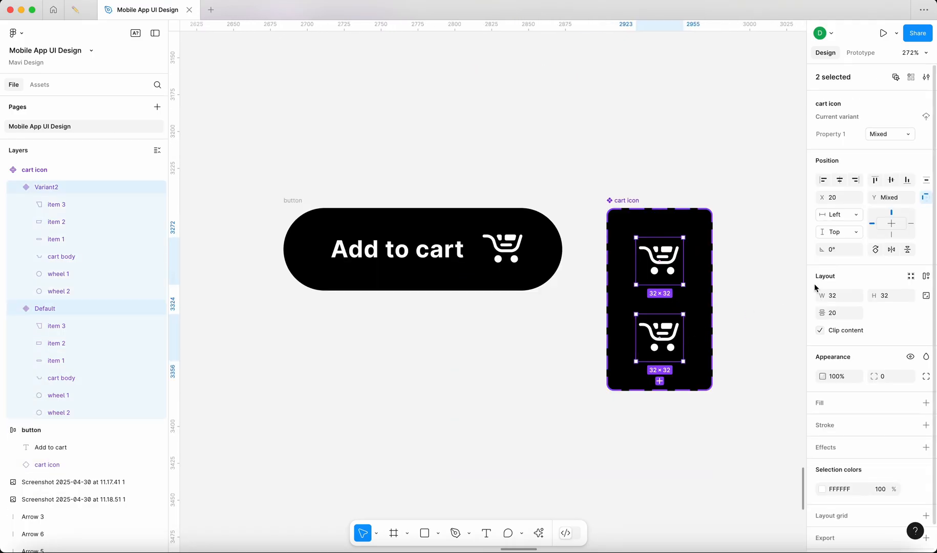
left_click(821, 331)
left_click(745, 290)
Step: Try moving item 2 of the Default variant upward, past the bounds of its frame
scroll(673, 245, "up", 5)
left_click(669, 256, "super")
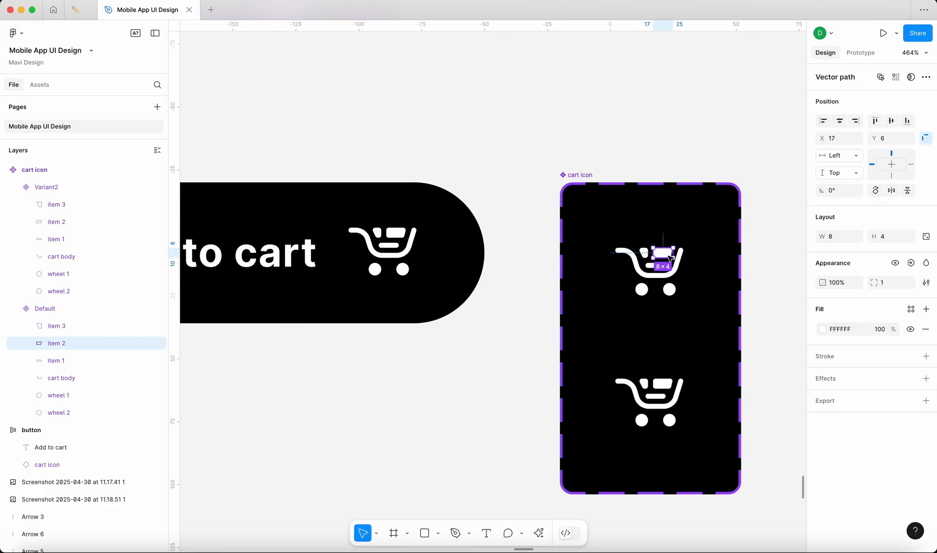
key("shift+Up")
key("shift+Up")
key("shift+Up")
key("shift+Up")
key("shift+Up")
key("shift+Up")
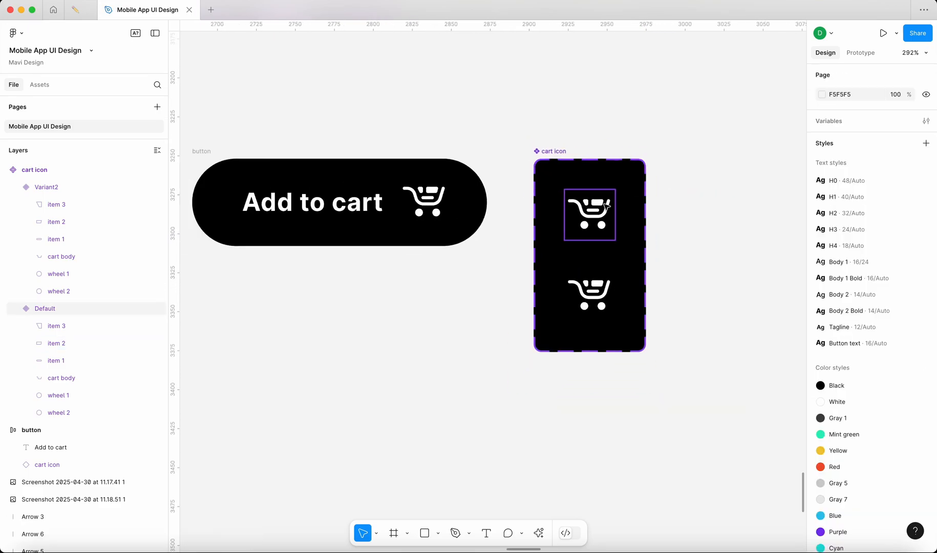
Step: Check the interaction plan, and extend the lower edge of the cart icon component set downward to make room for more variants
scroll(638, 320, "down", 1)
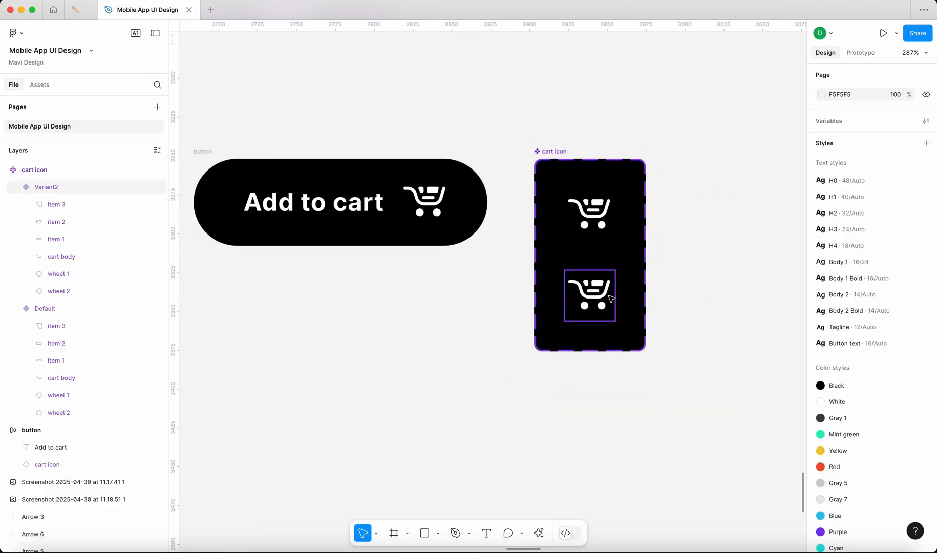
scroll(610, 297, "down", 5)
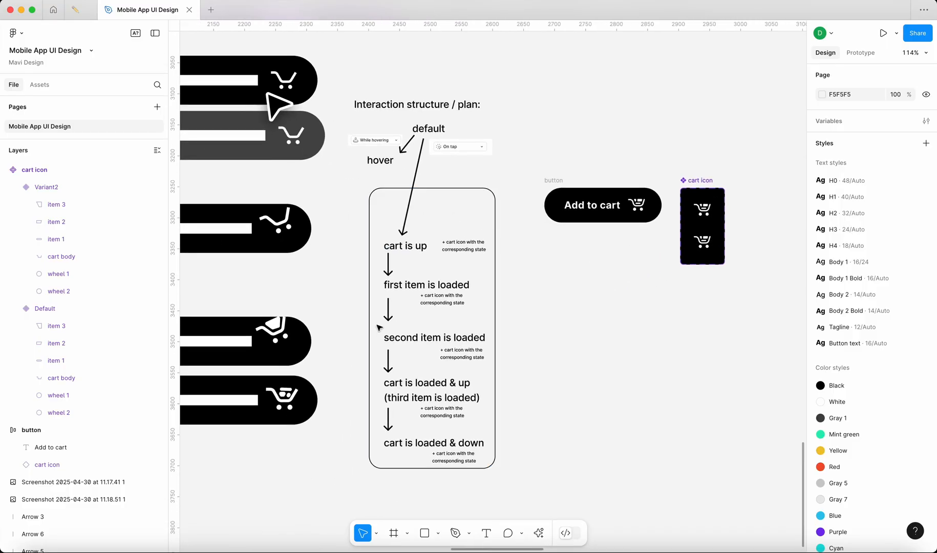
scroll(380, 329, "up", 4)
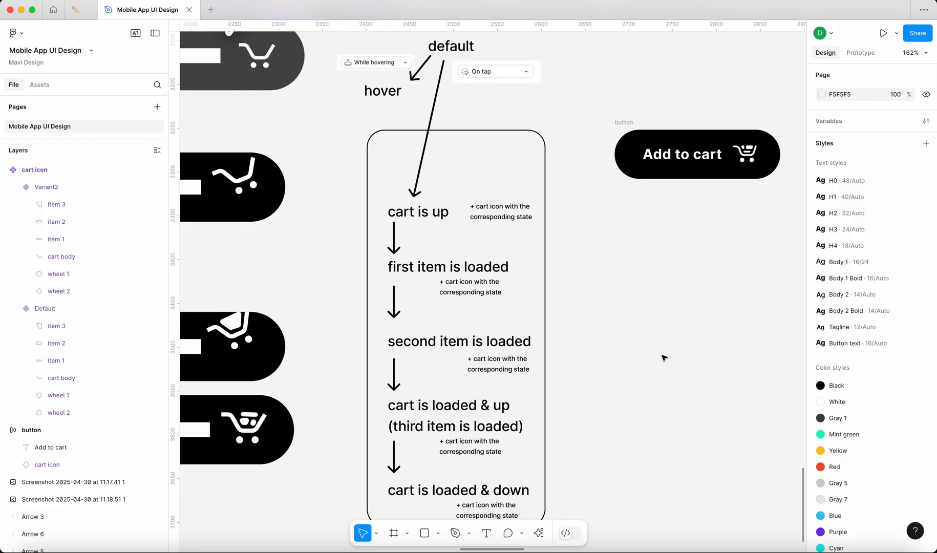
scroll(487, 376, "right", 10)
left_click(465, 147)
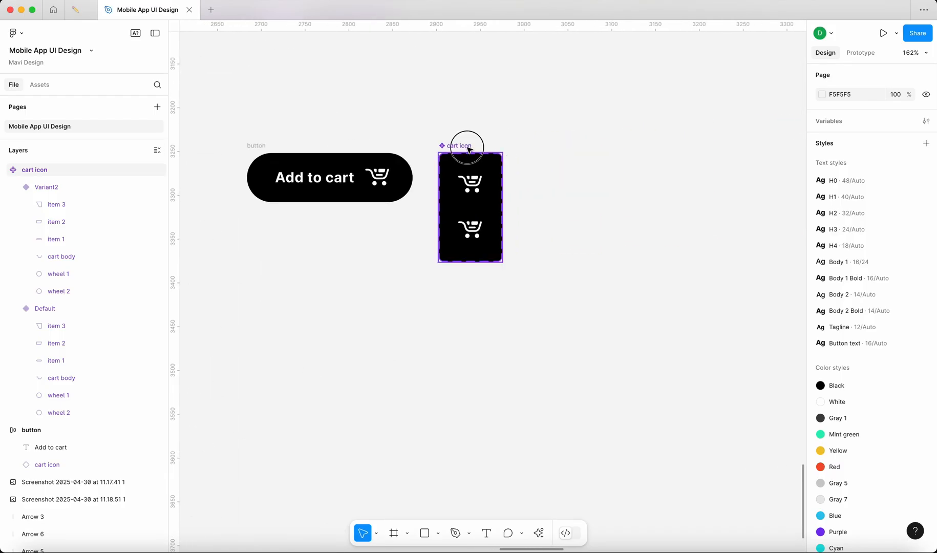
left_click_drag(479, 261, 502, 364)
left_click(566, 257)
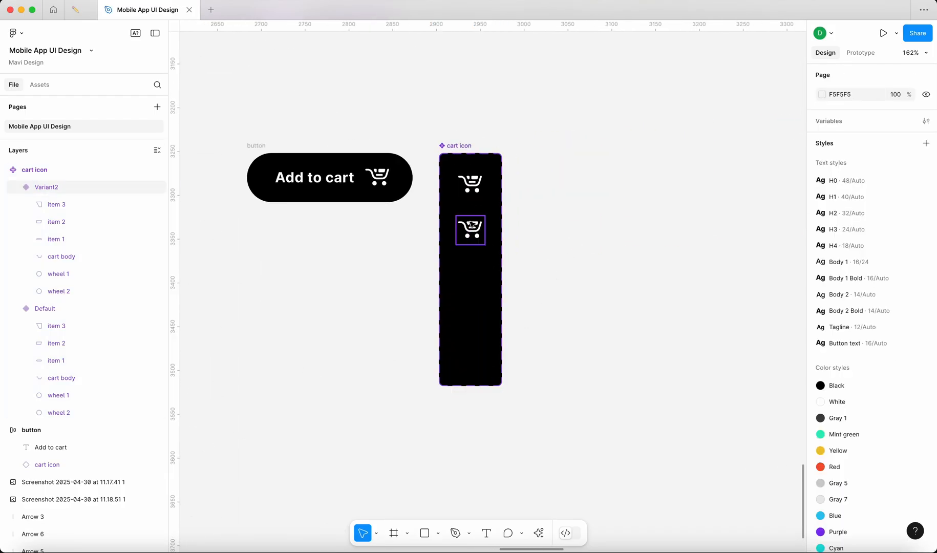
Step: Select all six cart parts inside Variant2 and move them up 6 px
left_click(470, 226)
scroll(461, 228, "up", 8)
scroll(490, 218, "left", 3)
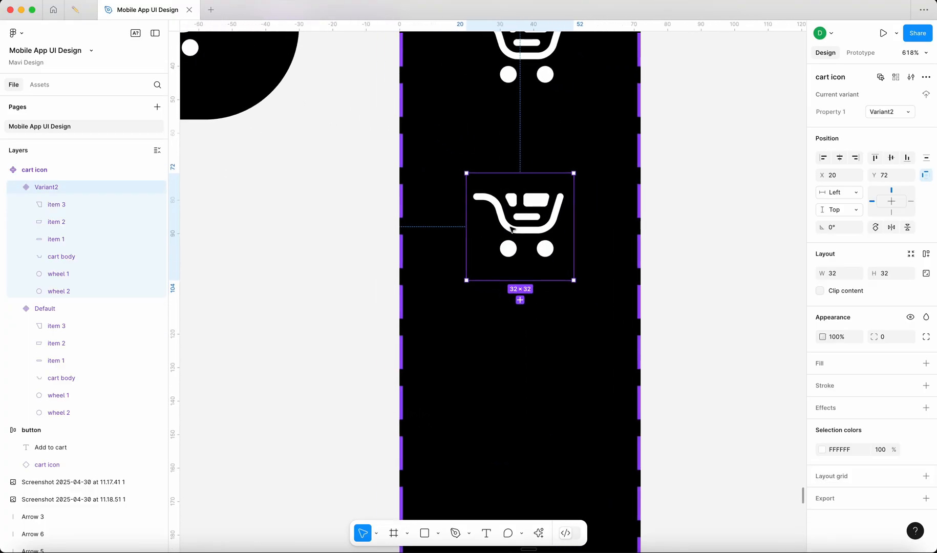
key("Return")
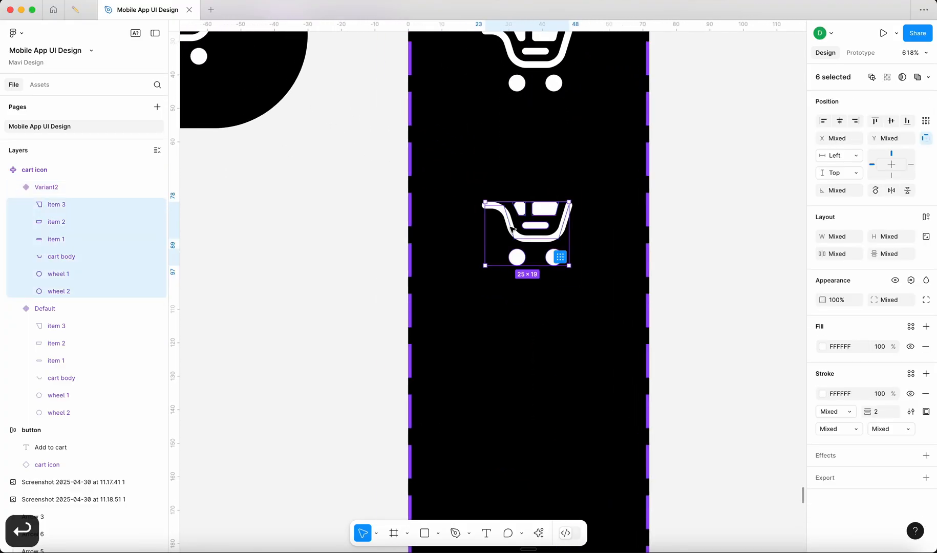
key("Up")
key("Up")
key("Up")
key("Up")
key("Up")
key("Up")
key("Up")
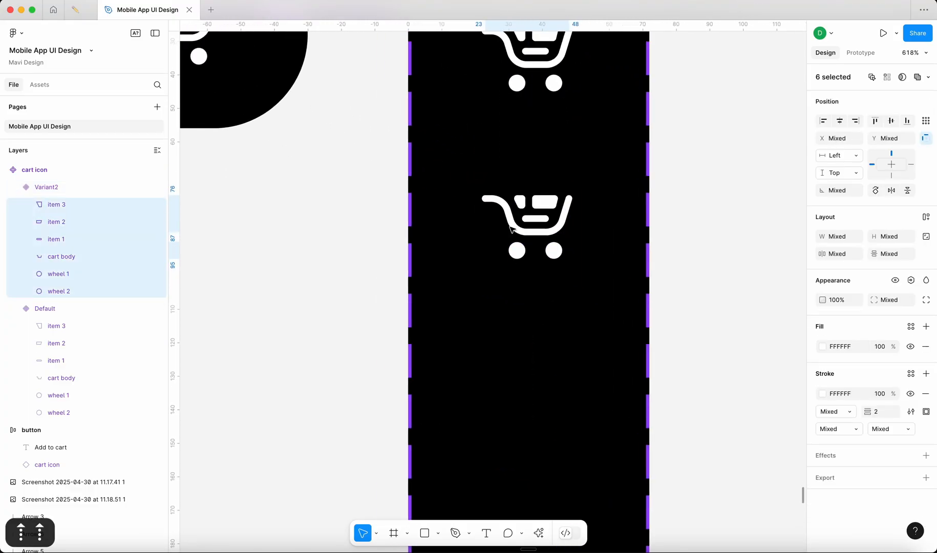
key("Down")
Step: Move the six Variant2 cart parts 5 px left, and rotate them together slightly counter-clockwise so the cart tips back
key("Left")
key("Left")
key("Left")
key("Left")
key("Left")
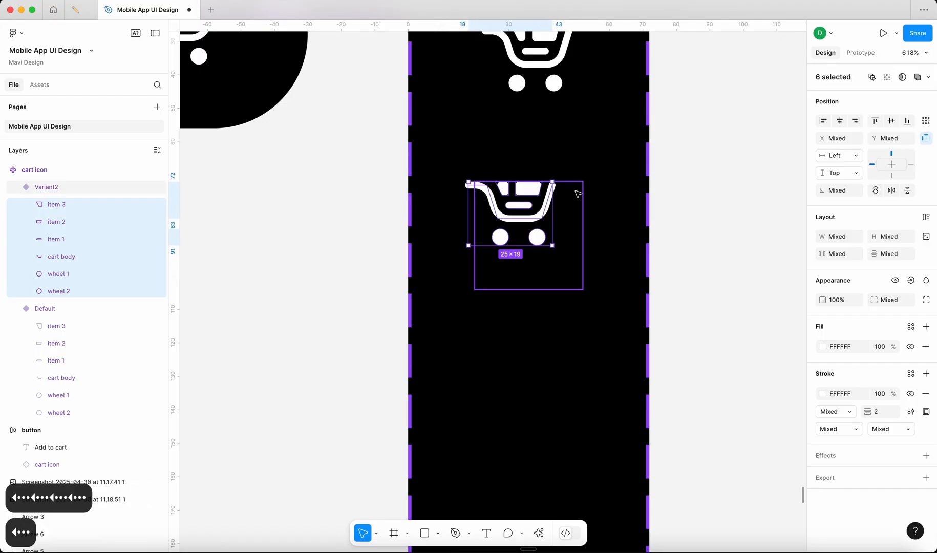
left_click_drag(558, 177, 548, 167)
left_click(571, 213)
Step: Give both cart icon variants a white FFFFFF inside stroke with a weight of 0.5
left_click(556, 99)
left_click(571, 240, "shift")
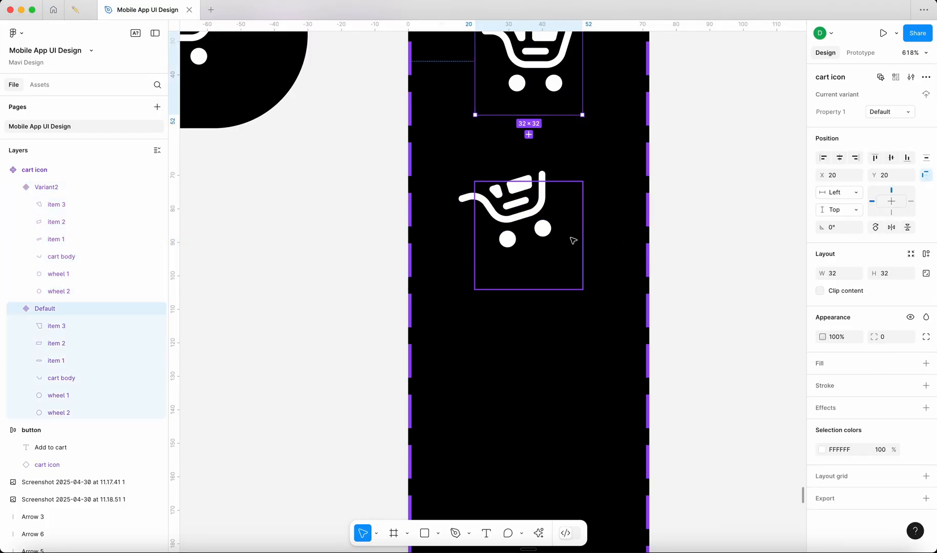
left_click(926, 425)
left_click(823, 445)
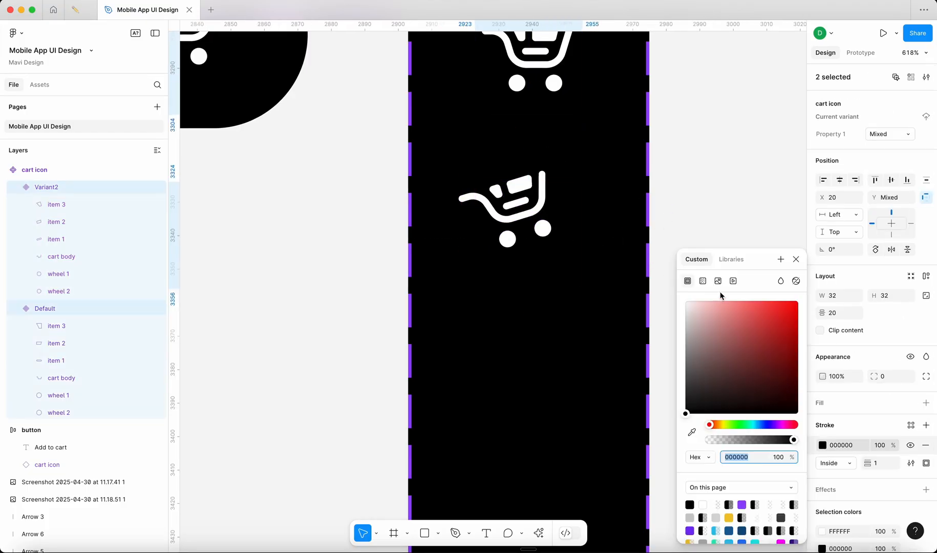
left_click(880, 463)
type("0.5")
key("Return")
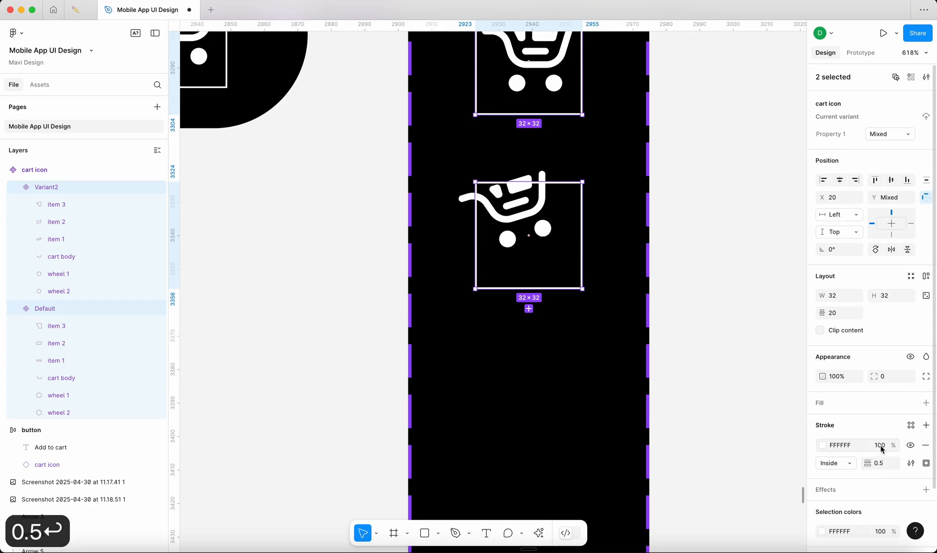
Step: Set the stroke opacity of both cart icon variants to 30%
left_click(881, 449)
type("10")
key("Return")
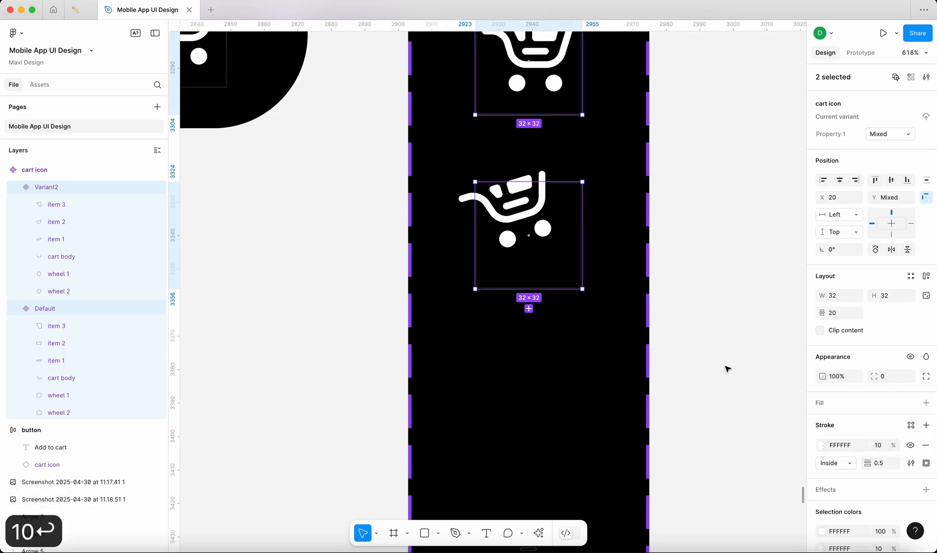
left_click(878, 445)
key("shift+Up")
key("shift+Up")
left_click(733, 404)
scroll(734, 406, "down", 5)
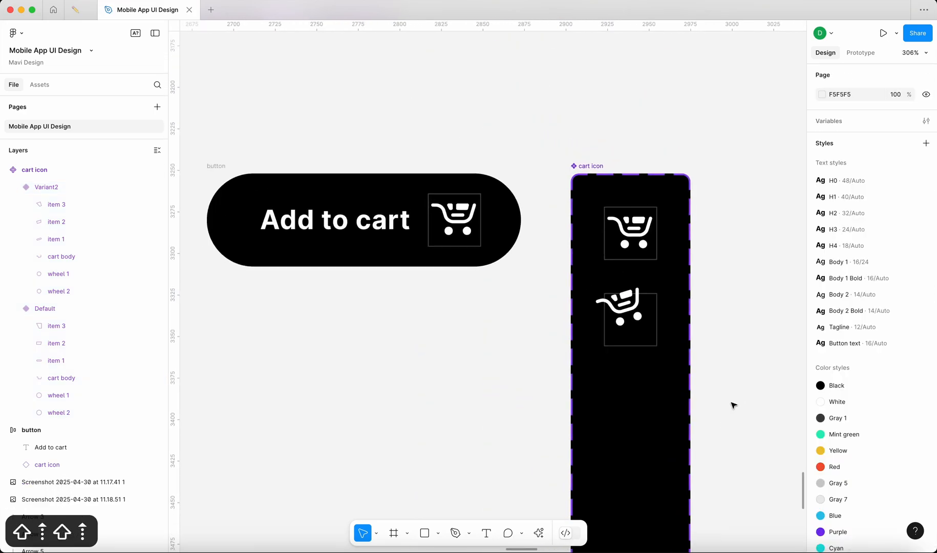
Step: Try adding another cart icon variant below Variant2
scroll(648, 320, "up", 5)
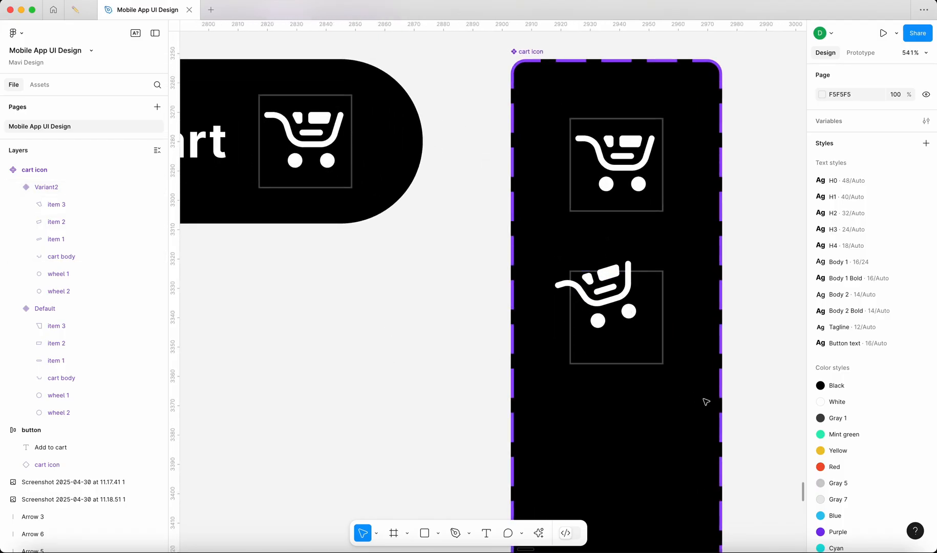
left_click_drag(732, 369, 632, 282)
left_click(530, 266)
scroll(530, 266, "down", 4)
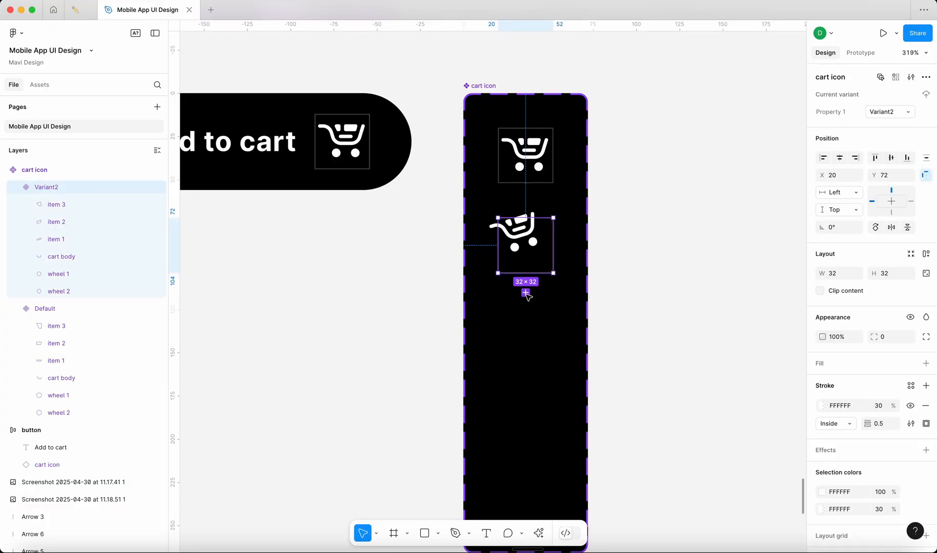
left_click(525, 293)
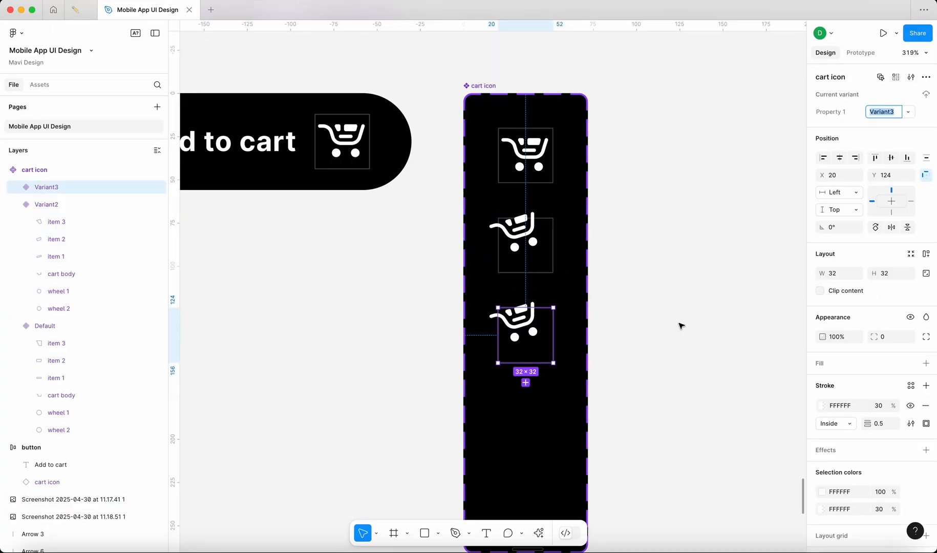
key("super+z")
Step: Select items 1, 2 and 3 in Variant2 and lift them 10 px out of the cart
scroll(528, 225, "up", 10)
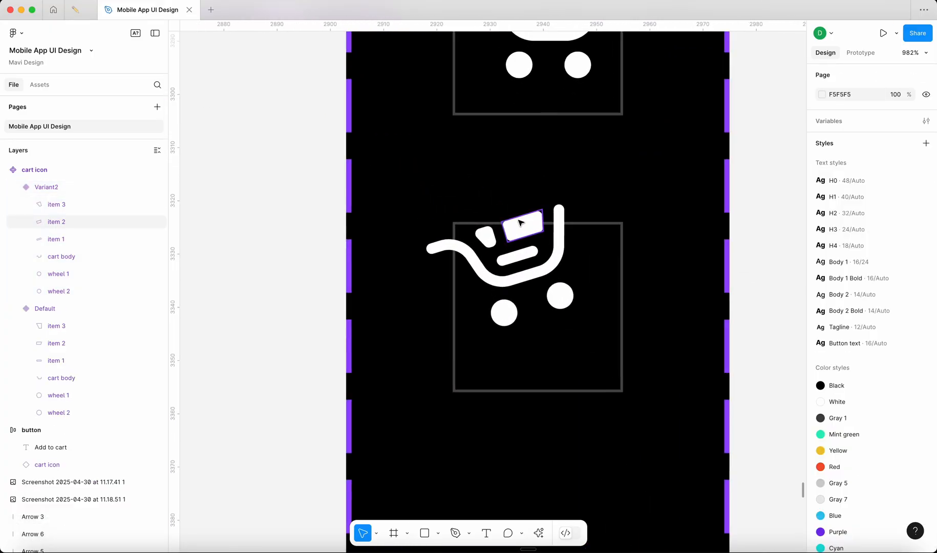
left_click(520, 222)
left_click(485, 236, "shift")
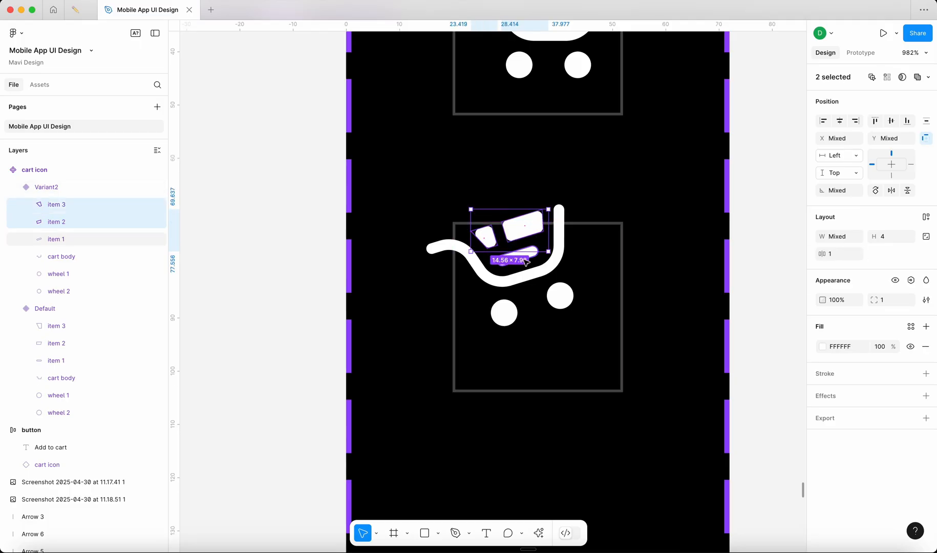
left_click(525, 262, "shift")
scroll(598, 235, "down", 5)
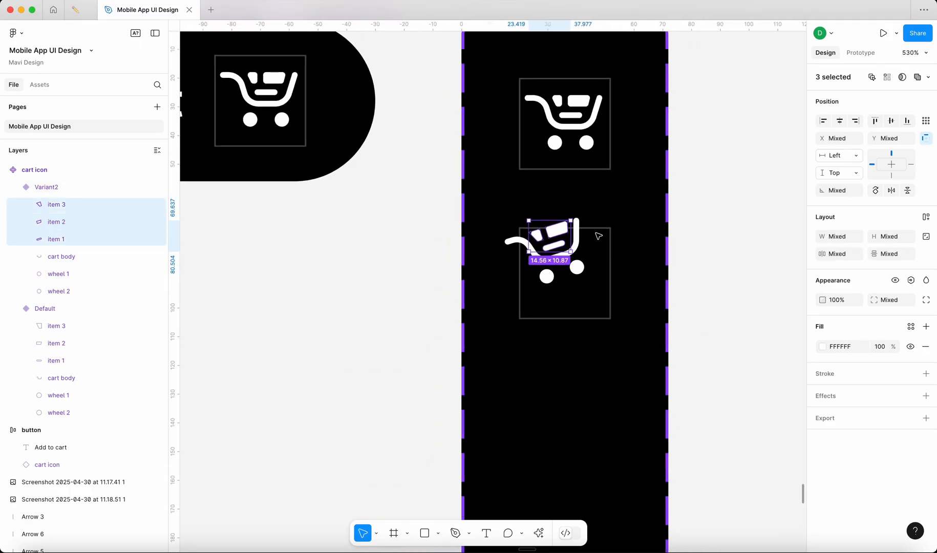
key("shift+Up")
key("shift+Left")
key("shift+Right")
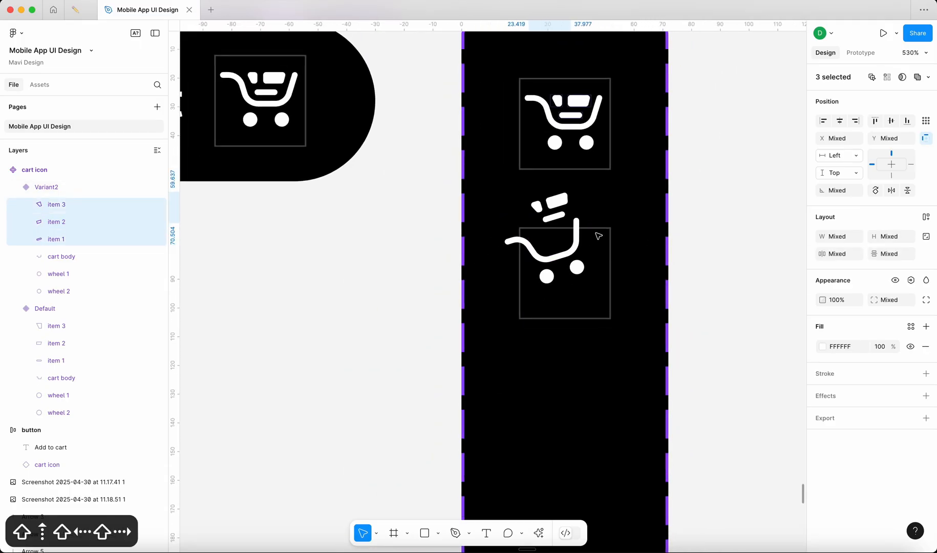
Step: Shift the three lifted Variant2 items 8 px left and 1 px up, and rotate them together further counter-clockwise
key("shift+Left")
key("Up")
key("Right")
key("Right")
key("Left")
key("Right")
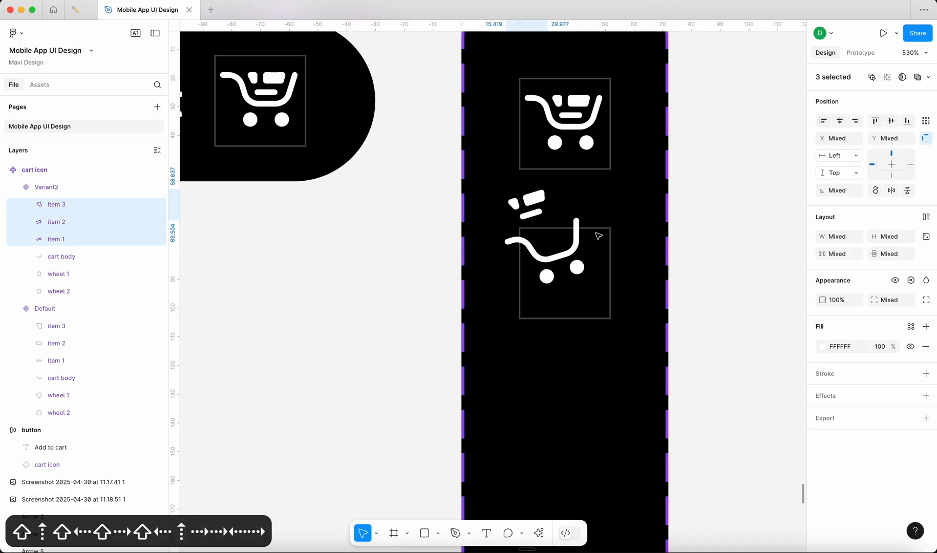
scroll(555, 226, "up", 5)
mouse_move(547, 153)
left_mouse_down()
mouse_move(525, 145)
mouse_move(537, 147)
left_mouse_up()
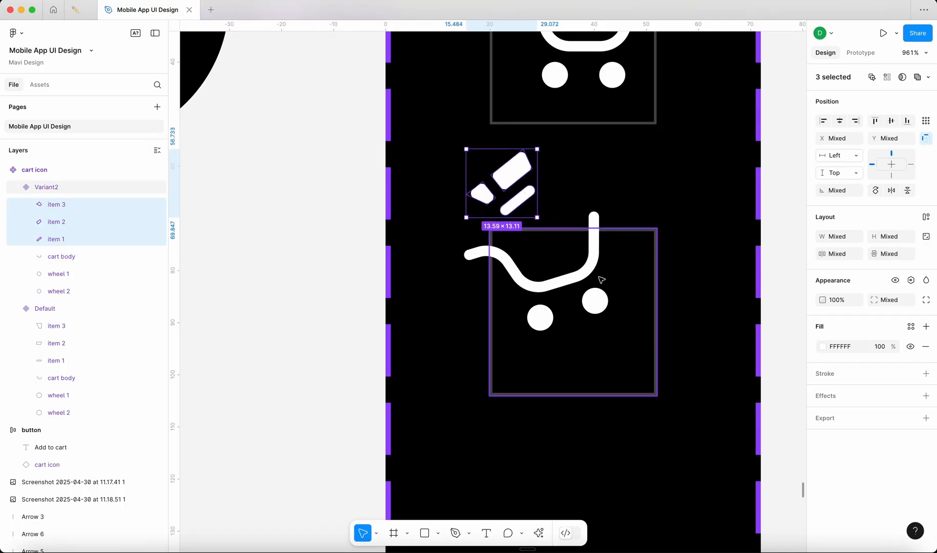
Step: Try nudging the three lifted Variant2 items another 1 px left
key("Left")
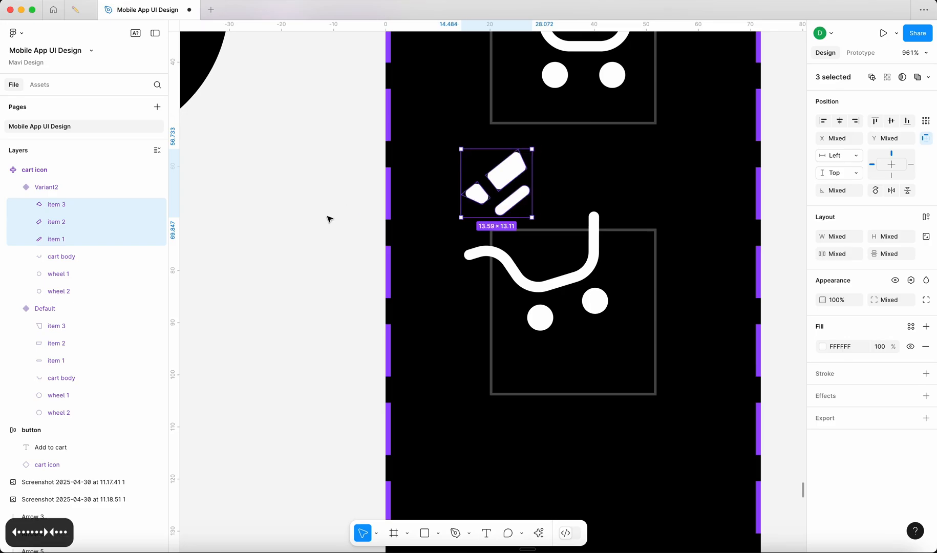
left_click(329, 219)
scroll(320, 232, "down", 5)
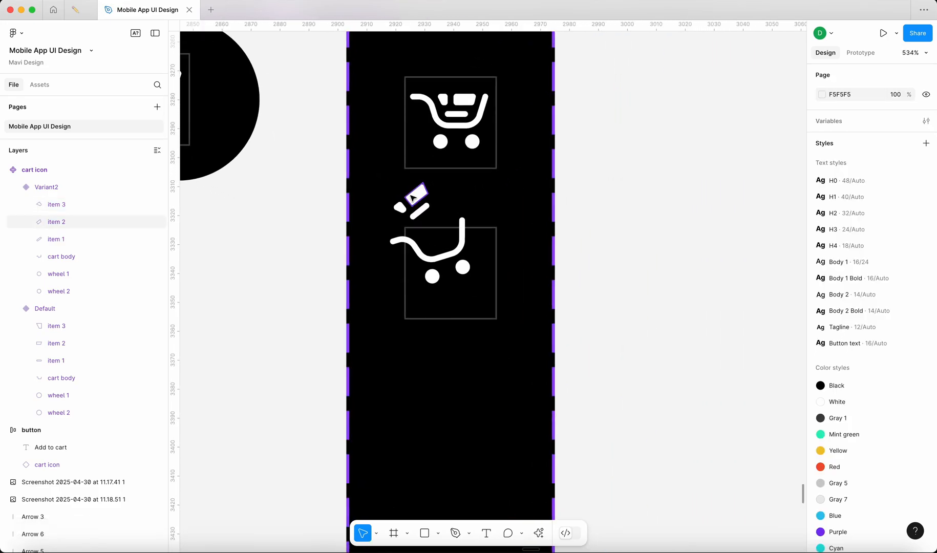
Step: Set the opacity of items 1, 2 and 3 in Variant2 to 0%
left_click(413, 198)
scroll(324, 246, "up", 5)
left_click(324, 247)
scroll(534, 272, "down", 4)
left_click(474, 217)
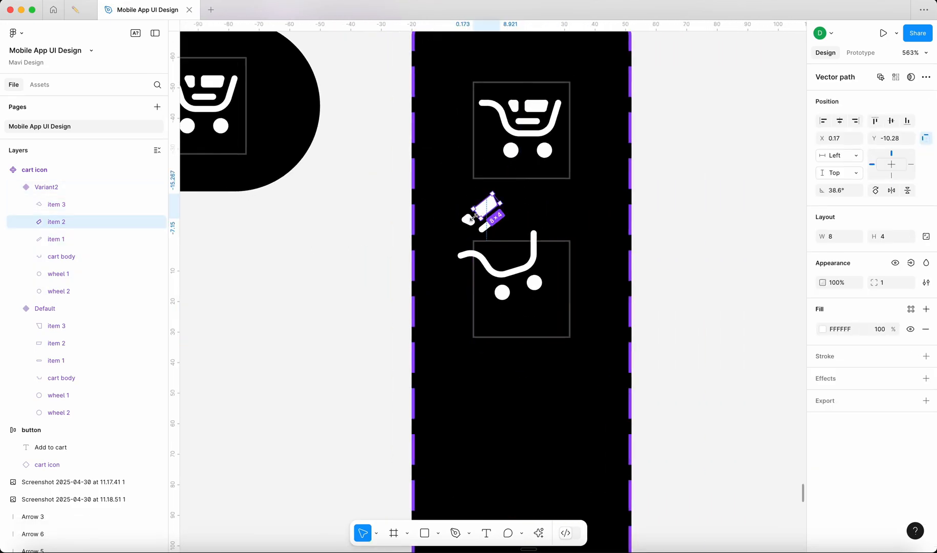
scroll(474, 218, "up", 5)
left_click(466, 221, "shift")
left_click(519, 227, "shift")
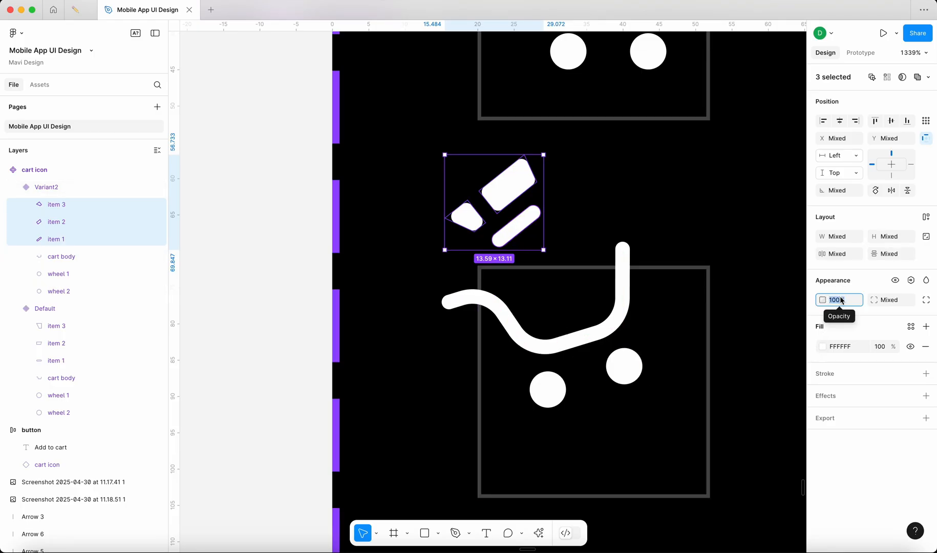
type("0")
key("Return")
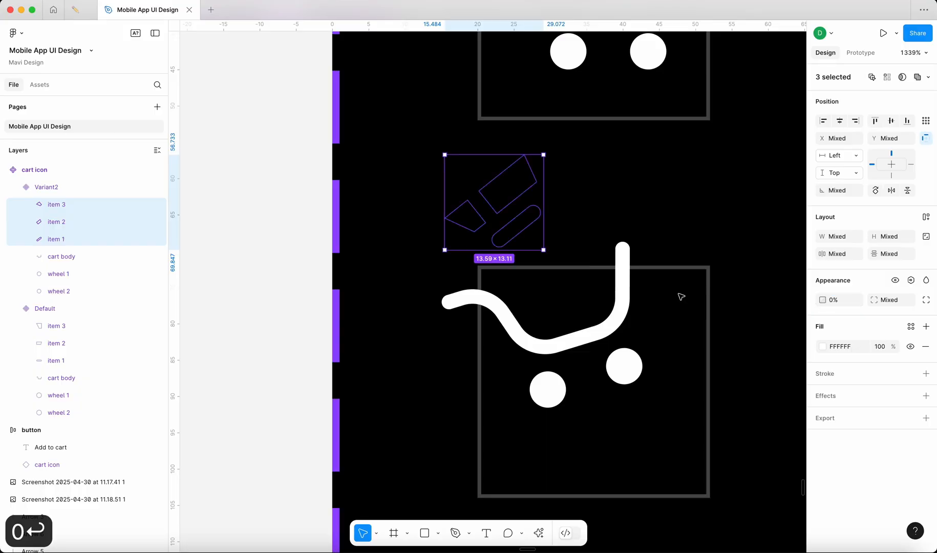
Step: Delete items 1, 2 and 3 from the Default cart icon variant, leaving only the cart body and wheels
scroll(348, 314, "down", 2)
left_click(318, 331)
scroll(604, 239, "right", 3)
scroll(604, 239, "up", 3)
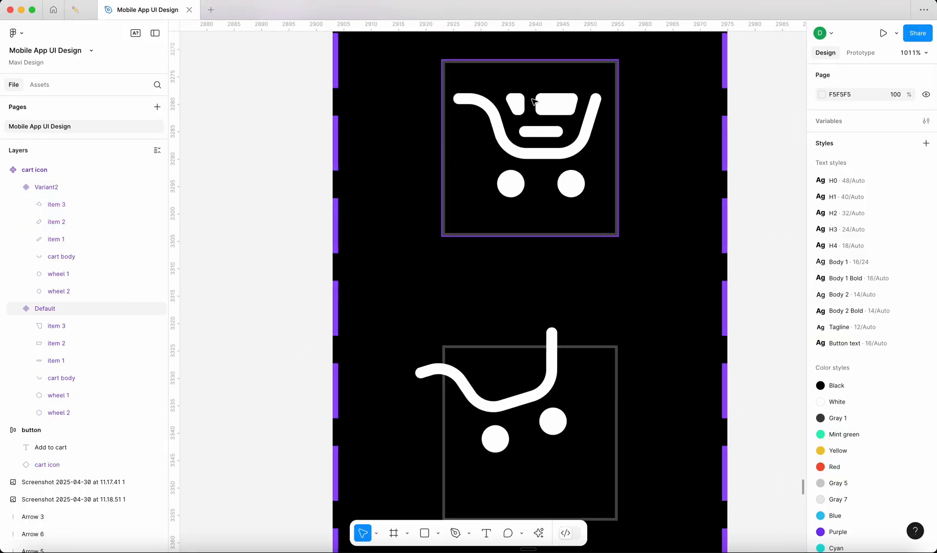
scroll(634, 340, "down", 3)
scroll(579, 257, "down", 3)
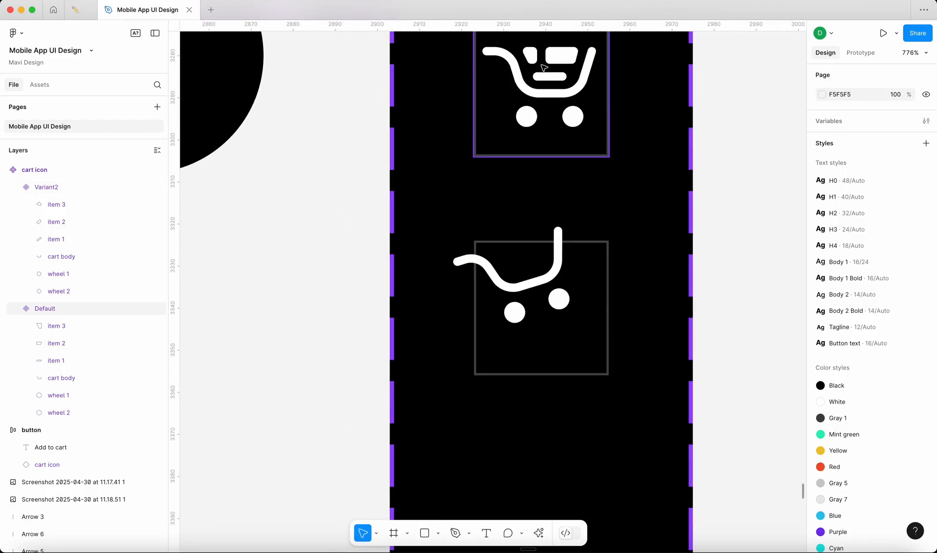
scroll(535, 160, "up", 1)
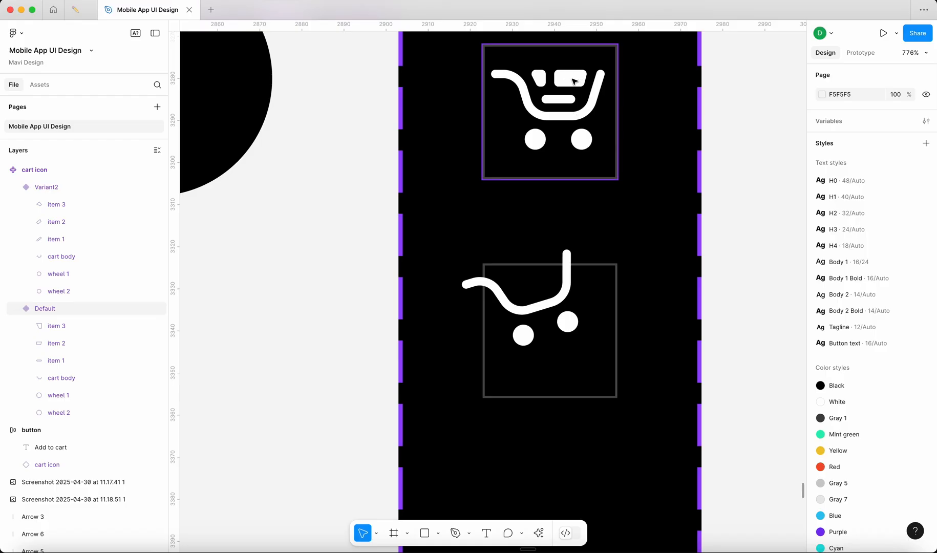
left_click(572, 80)
left_click(540, 81, "shift")
left_click(552, 99, "shift")
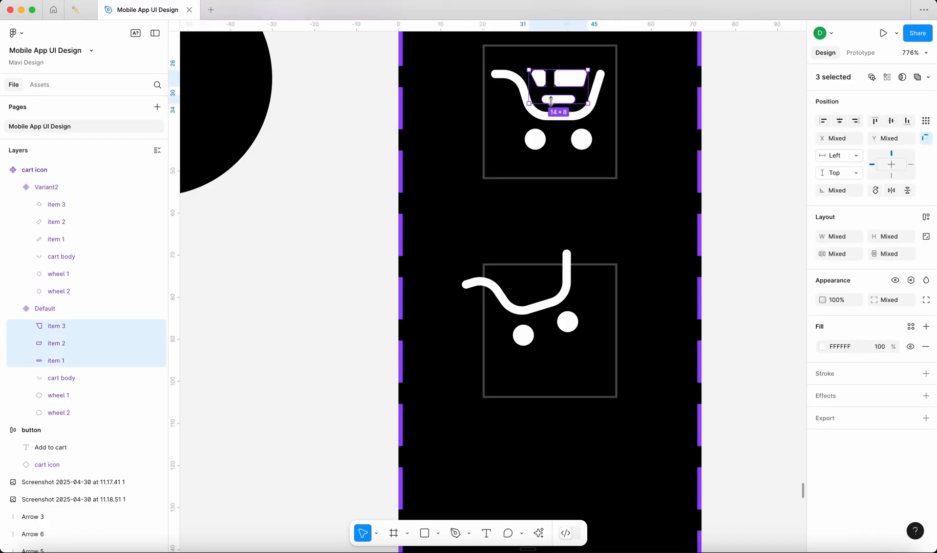
key("BackSpace")
Step: Add a new cart icon variant below Variant2
scroll(512, 358, "down", 3)
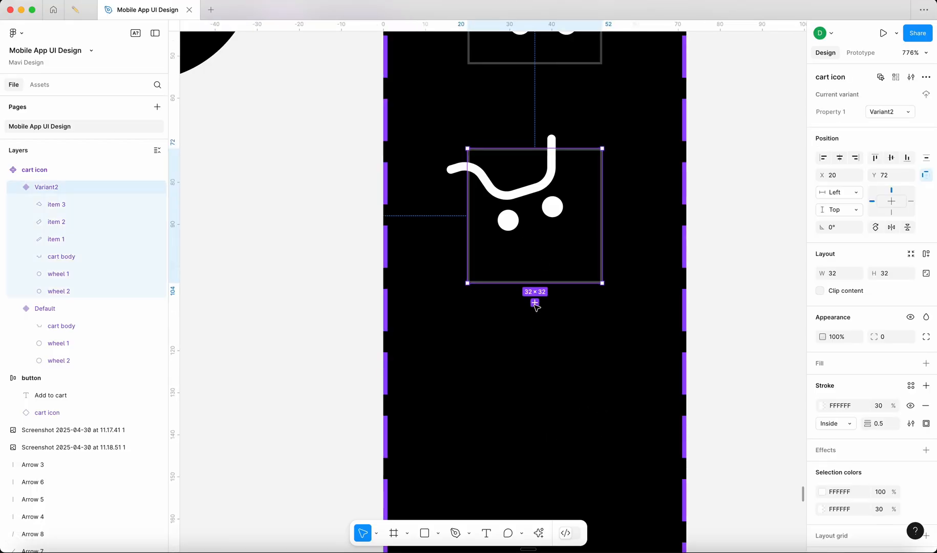
left_click(535, 304)
left_click(721, 377)
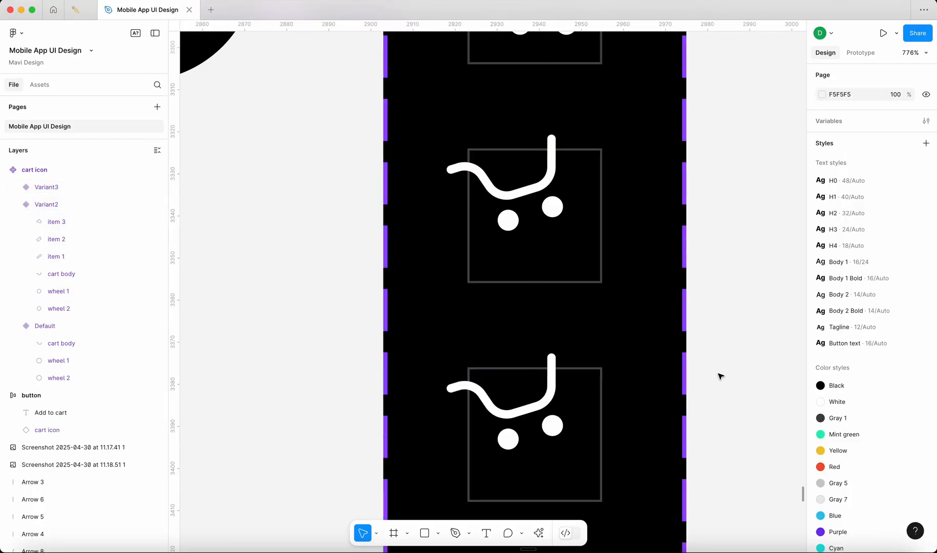
Step: Set the opacity of item 1 in Variant3 to 100%
scroll(576, 150, "up", 3)
left_click(576, 150)
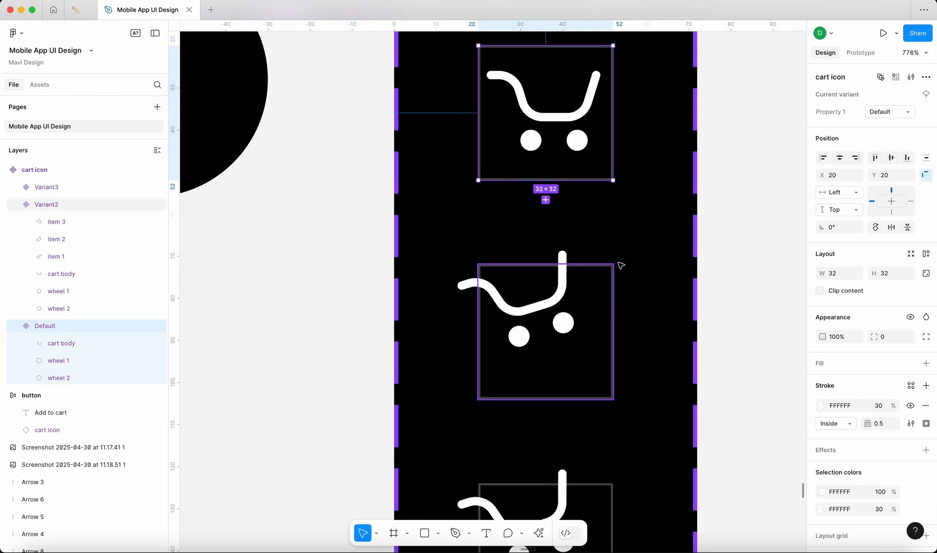
scroll(565, 369, "down", 3)
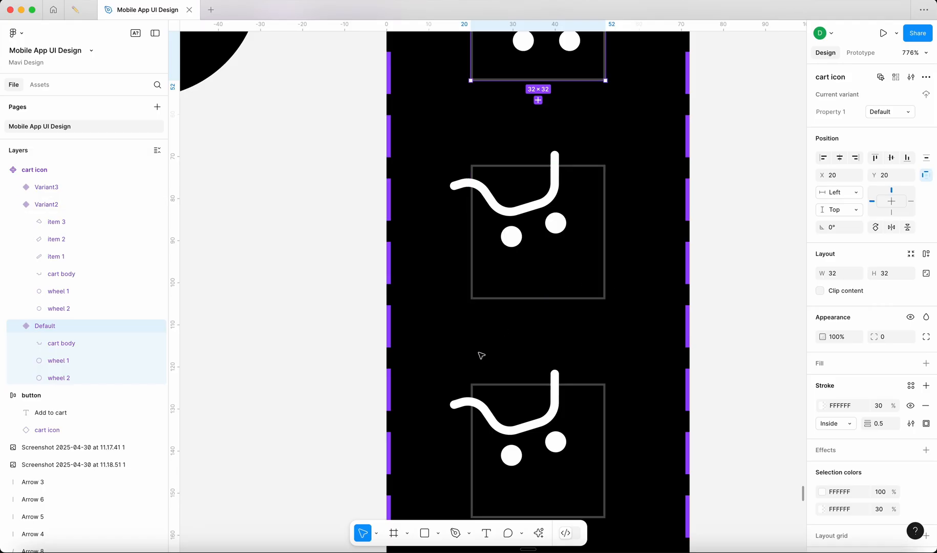
scroll(481, 357, "down", 3)
scroll(485, 364, "down", 4)
double_click(540, 348)
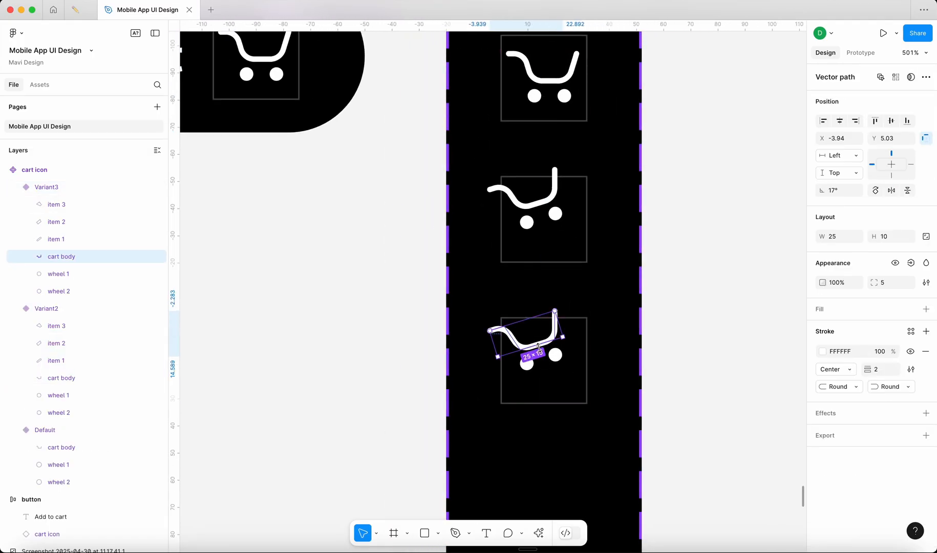
left_click(352, 349)
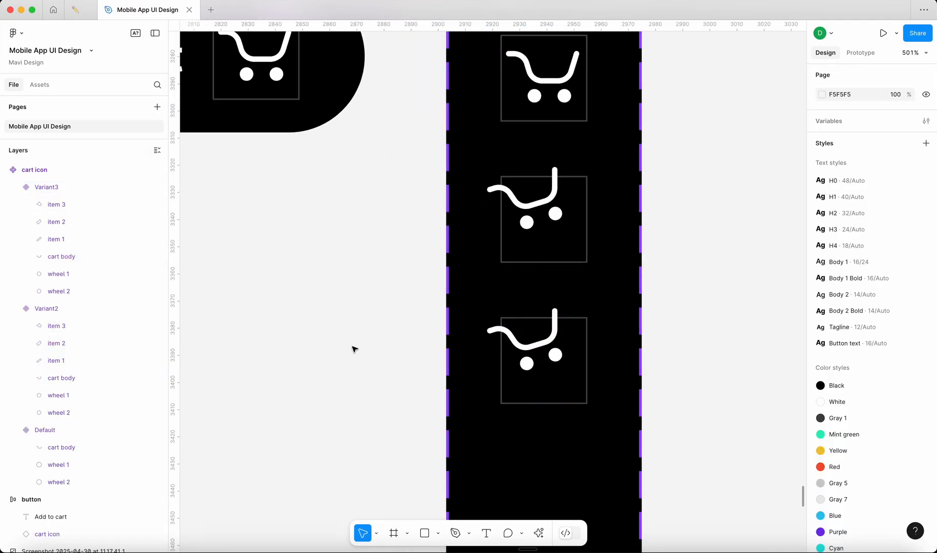
left_click(530, 344)
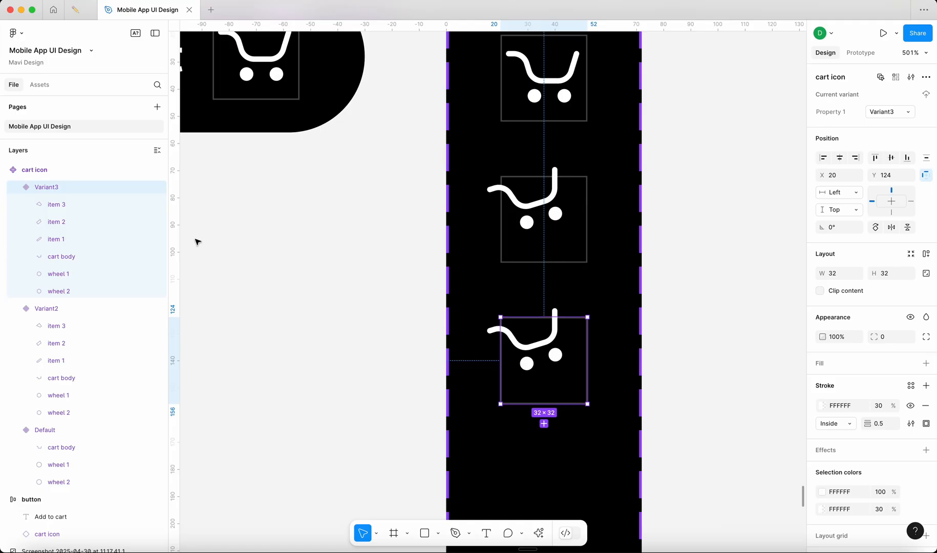
left_click(102, 239)
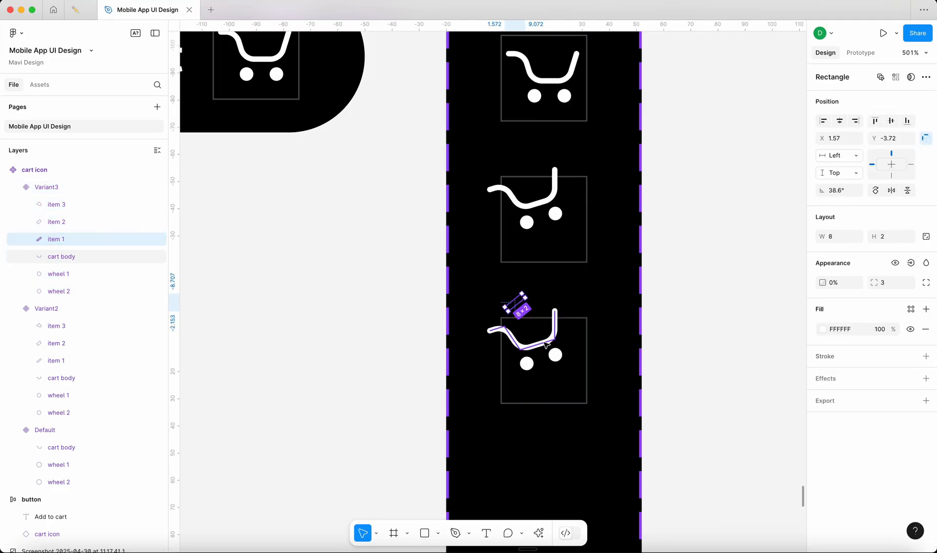
scroll(515, 281, "up", 5)
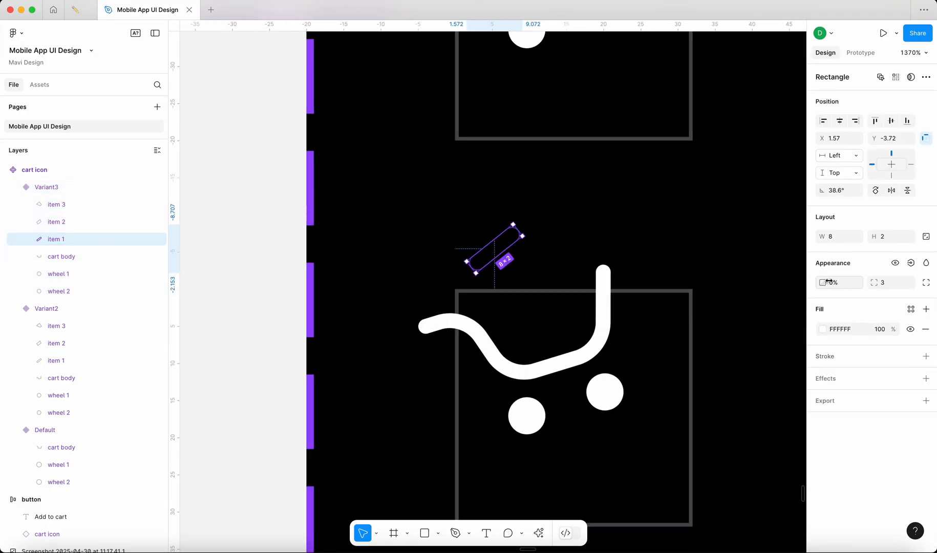
left_click_drag(822, 283, 147, 298)
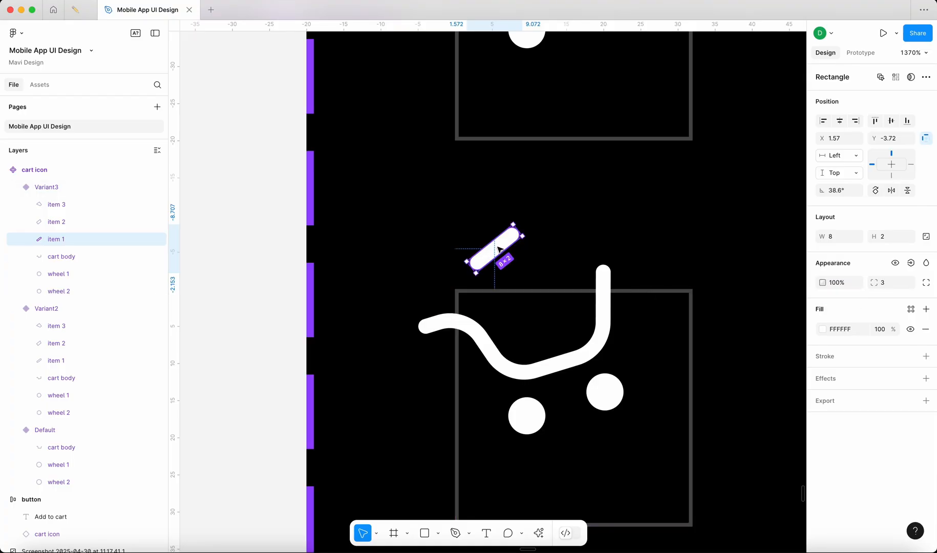
Step: Move item 1 down into Variant3's cart and rotate it to about 16.73° to align with the tilted cart base
left_click_drag(502, 254, 551, 332)
scroll(560, 340, "down", 5)
scroll(55, 294, "up", 2)
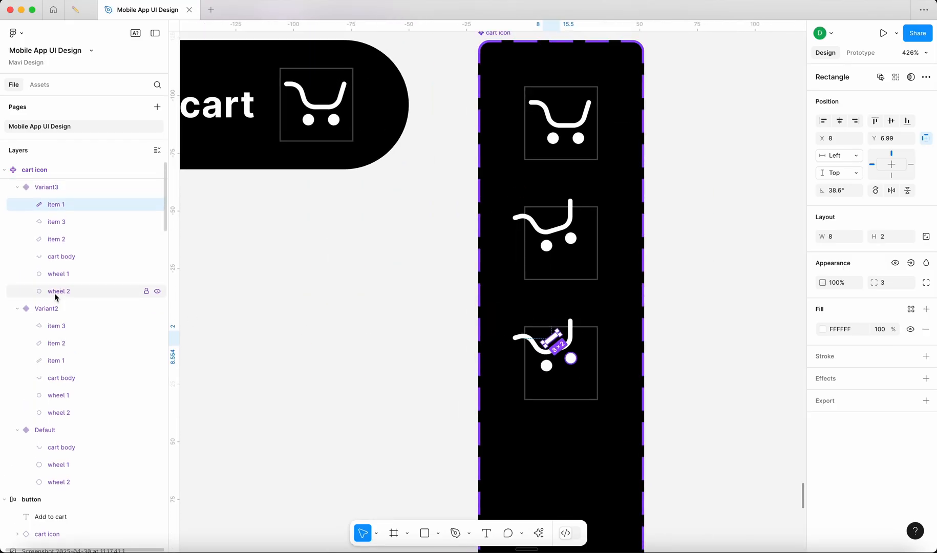
scroll(577, 338, "up", 5)
scroll(574, 344, "up", 2)
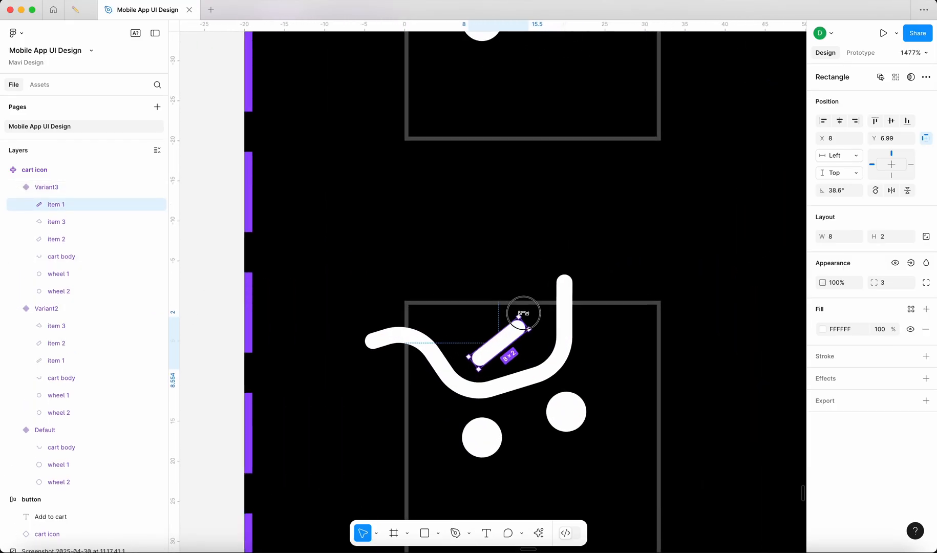
left_click_drag(524, 315, 531, 345)
scroll(517, 331, "up", 5)
left_click_drag(566, 318, 569, 318)
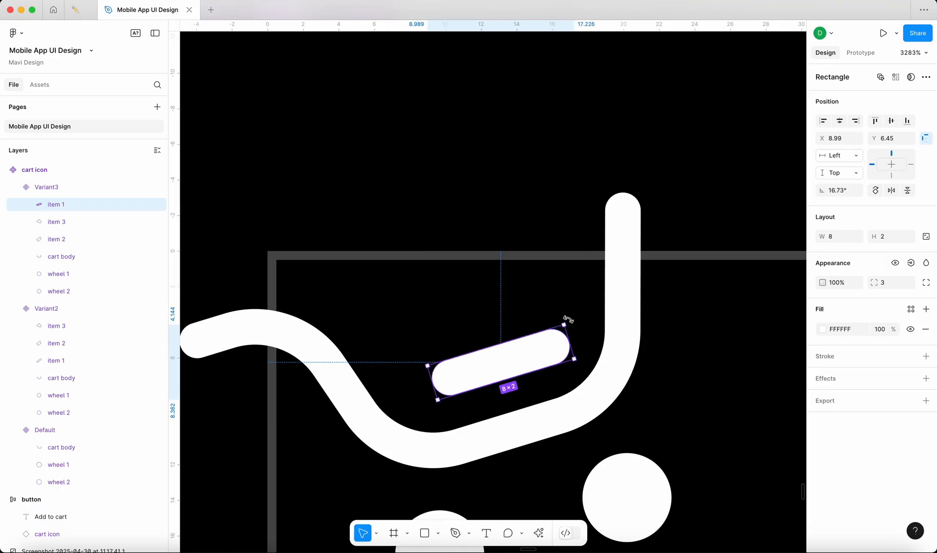
Step: Fine-tune item 1's position inside Variant3's cart to X 8, Y 6.3
key("Left")
left_click(507, 353)
left_click_drag(506, 353, 515, 356)
scroll(514, 356, "down", 10)
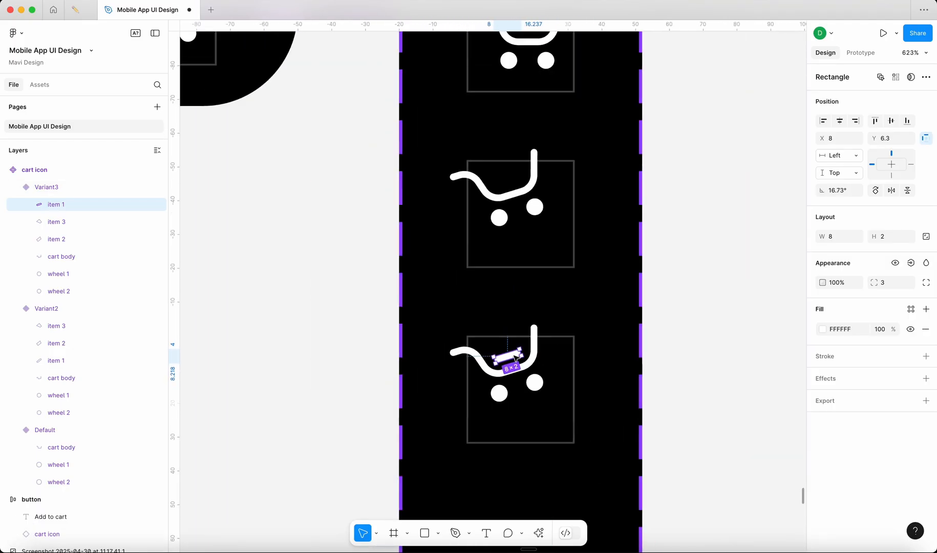
left_click(686, 429)
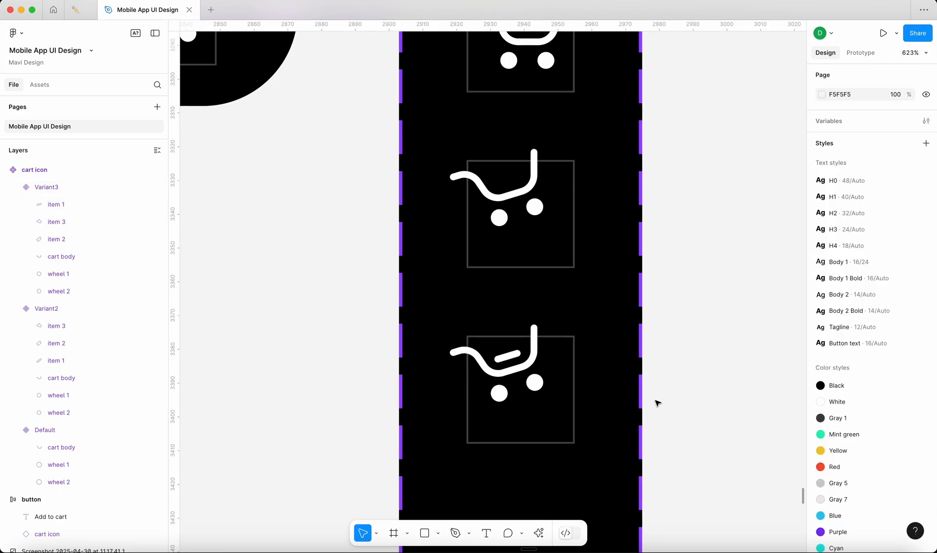
Step: Add another cart icon variant below Variant3 and extend the component set downward for more variants
scroll(519, 419, "down", 2)
scroll(694, 328, "down", 6)
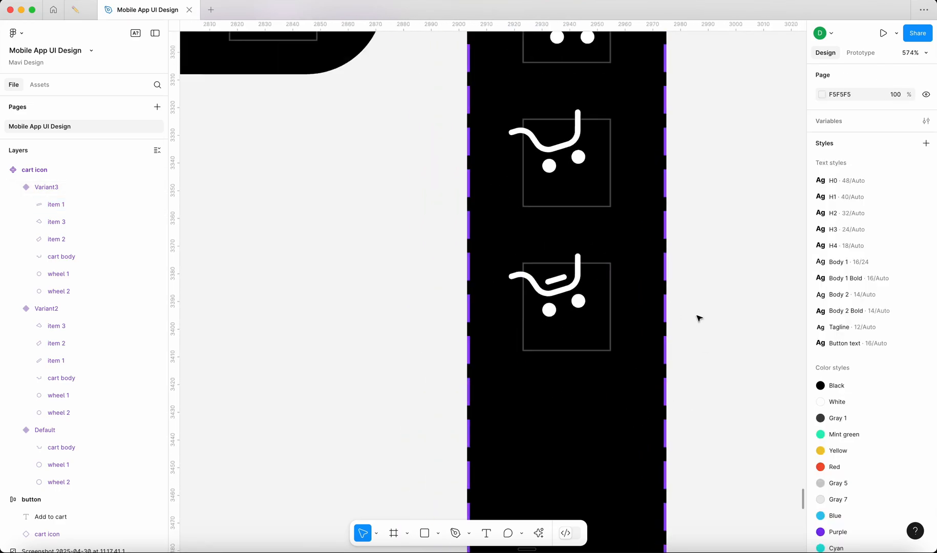
scroll(690, 303, "up", 5)
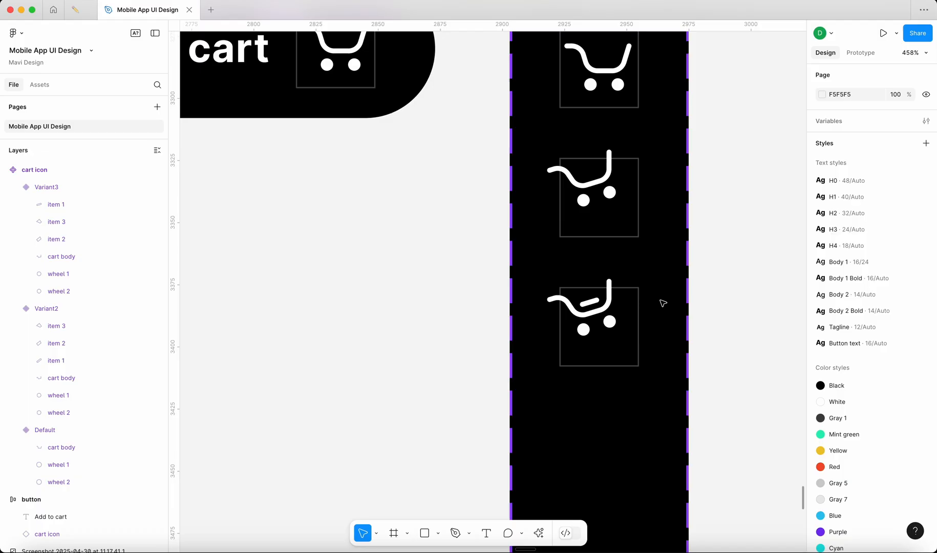
scroll(662, 304, "up", 4)
left_click(650, 323)
scroll(684, 352, "down", 3)
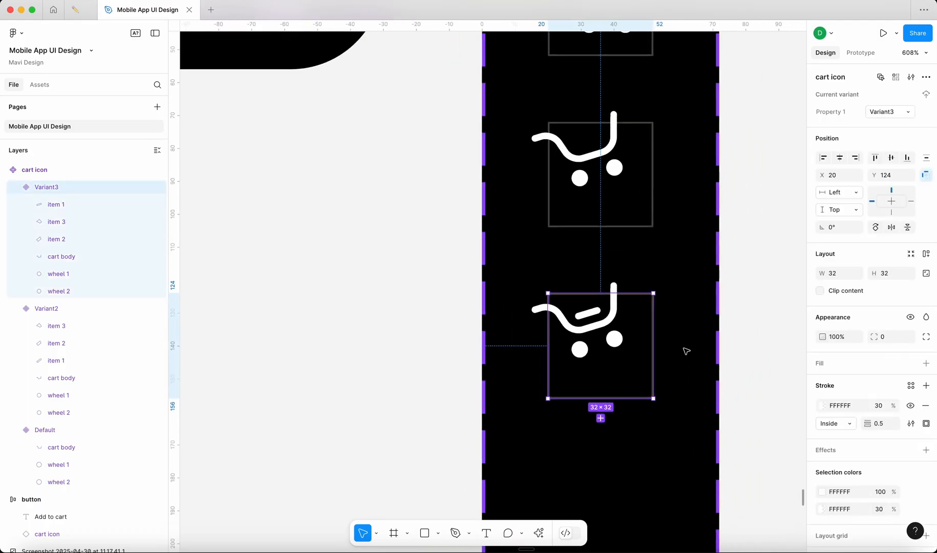
scroll(741, 353, "right", 3)
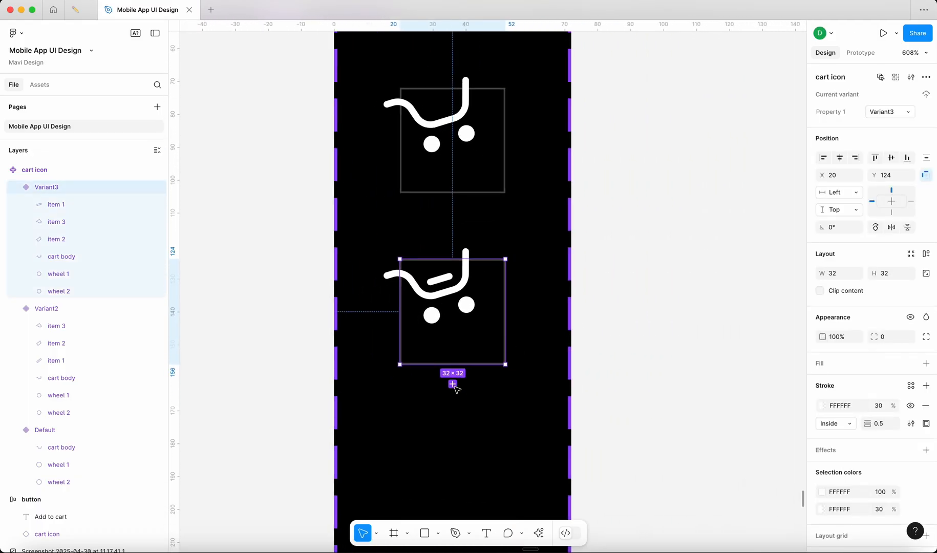
scroll(472, 398, "down", 10)
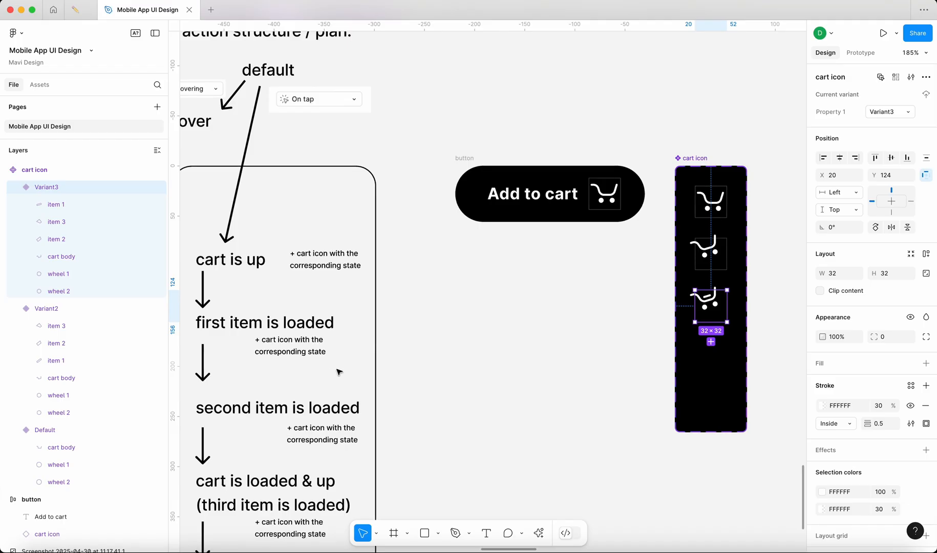
scroll(333, 368, "down", 2)
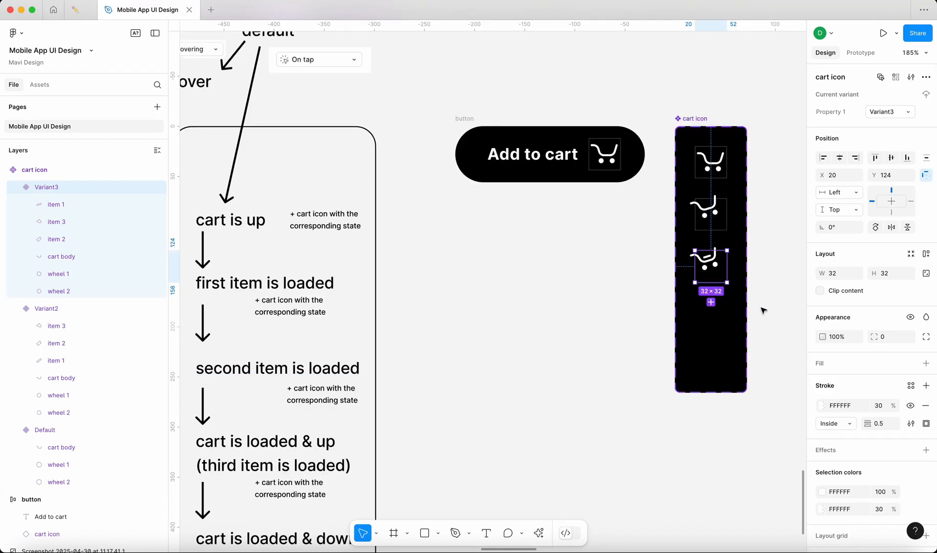
scroll(763, 310, "right", 3)
left_click(618, 296)
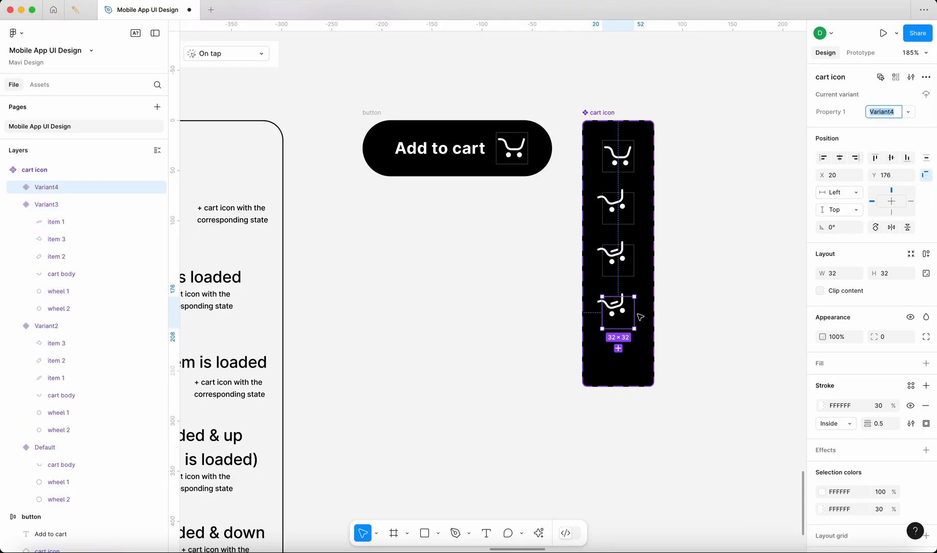
scroll(530, 260, "right", 3)
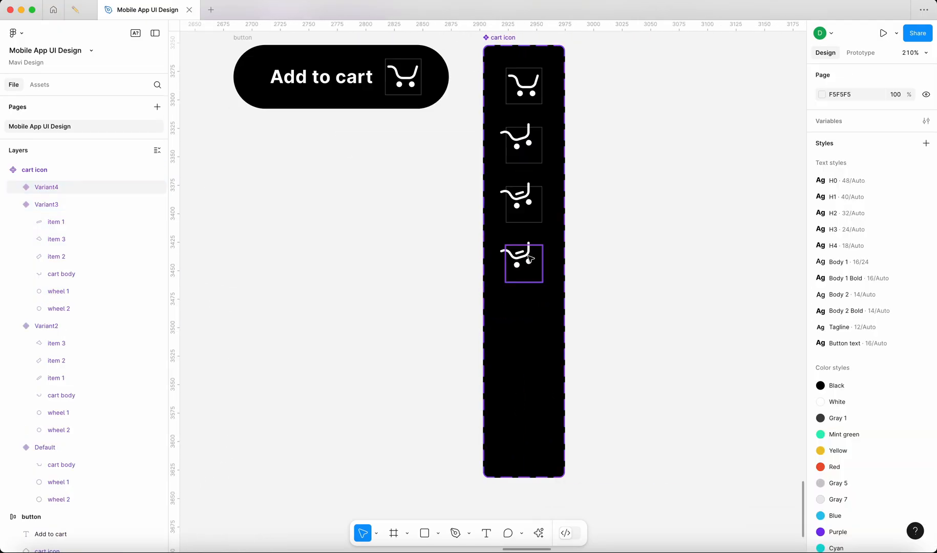
scroll(529, 261, "up", 5)
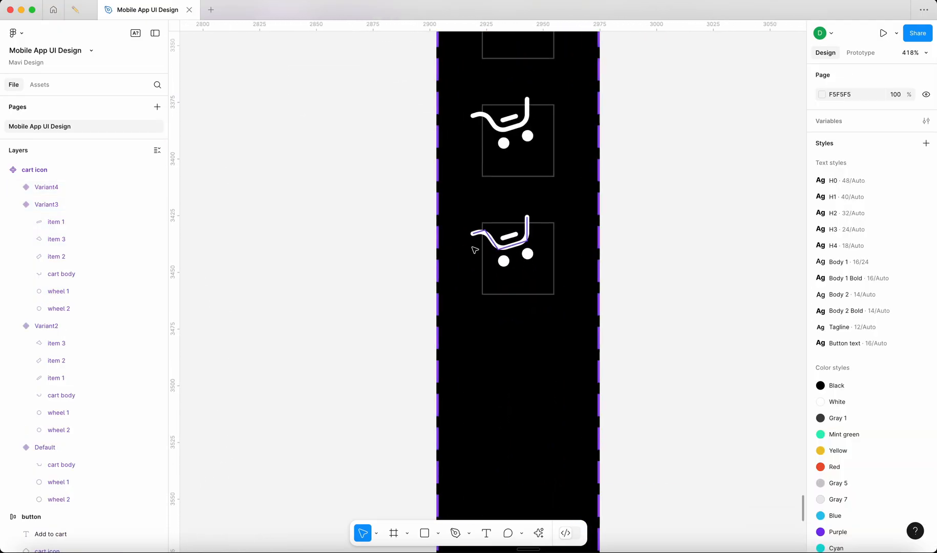
scroll(525, 283, "down", 2)
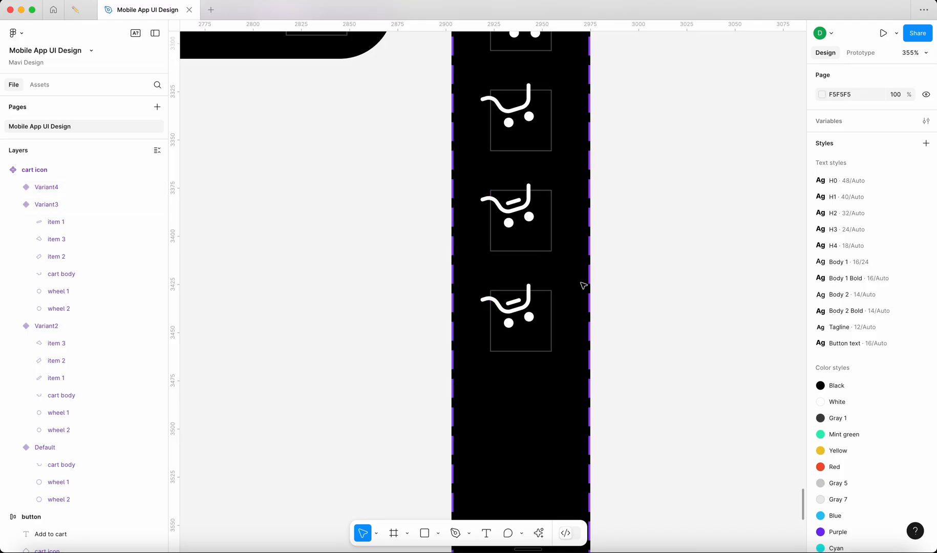
scroll(616, 286, "left", 1)
scroll(616, 286, "up", 2)
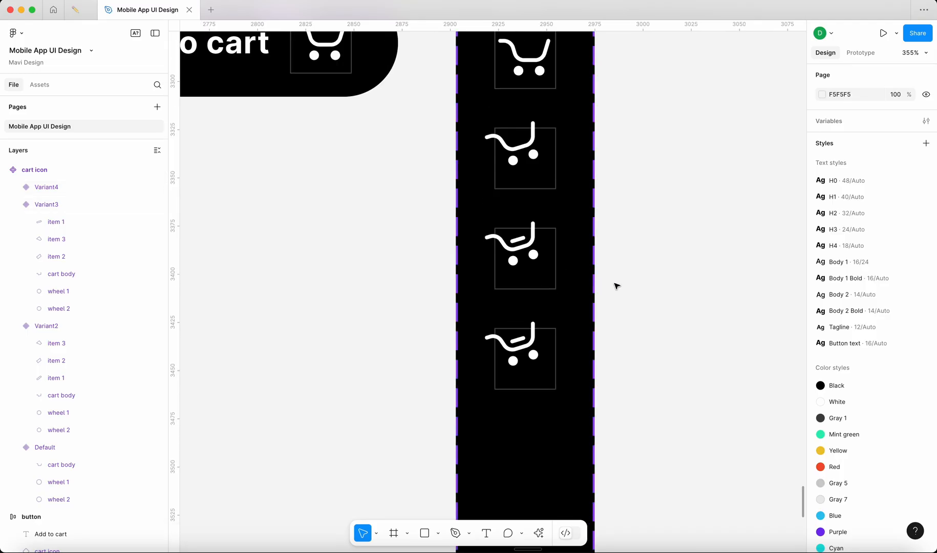
Step: Add another cart icon variant directly below Variant4 in the component set
scroll(616, 307, "down", 1)
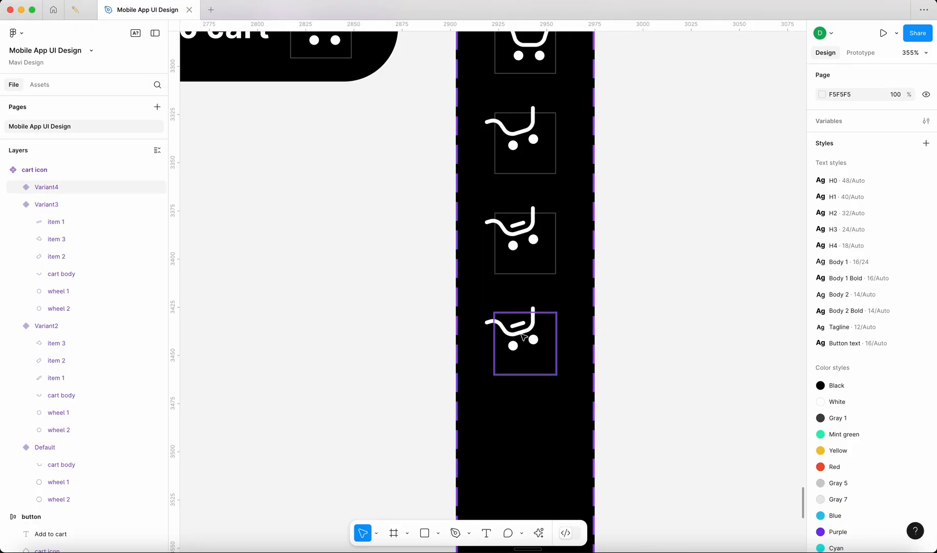
scroll(520, 335, "up", 5)
left_click(519, 207)
scroll(515, 154, "down", 3)
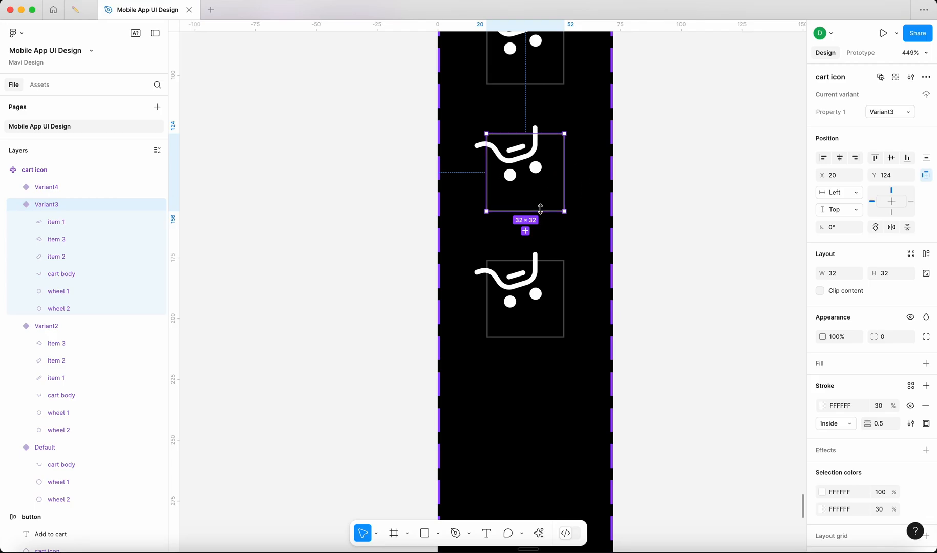
scroll(553, 189, "up", 5)
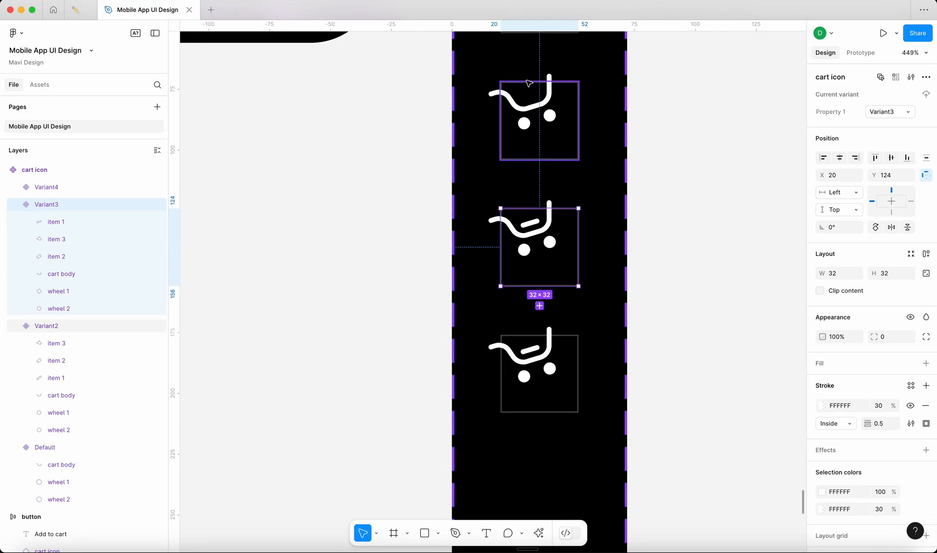
left_click(559, 377)
scroll(559, 376, "down", 3)
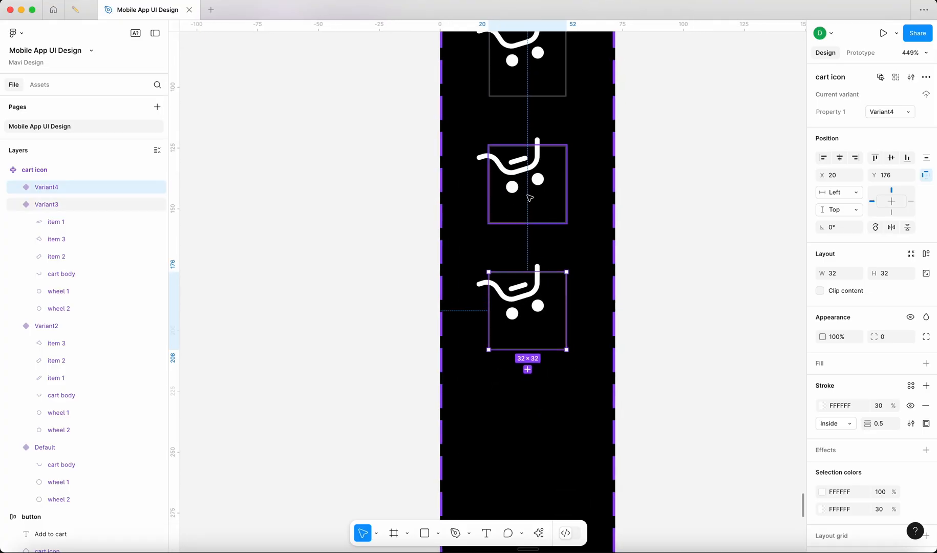
scroll(523, 288, "down", 3)
left_click(527, 354)
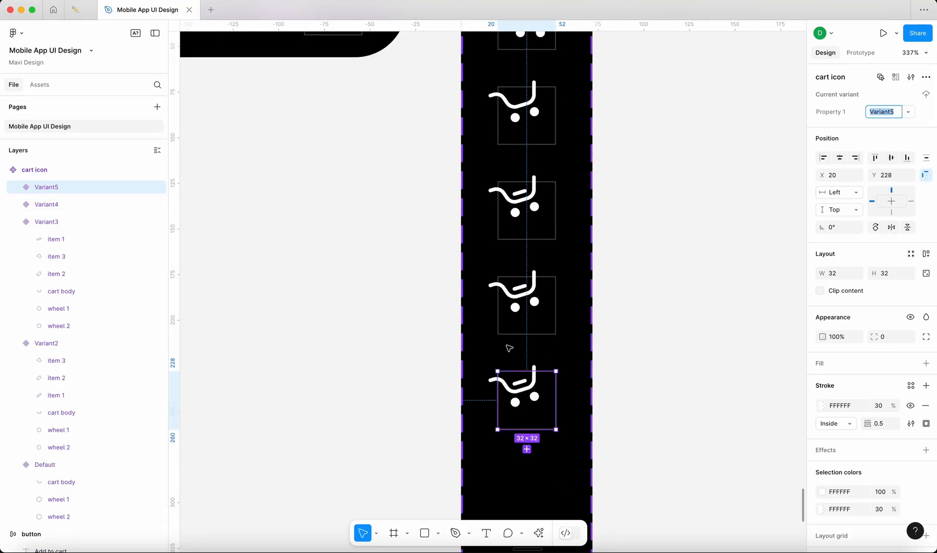
Step: Set the opacity of item 2 in Variant5 to 100%
left_click(17, 185)
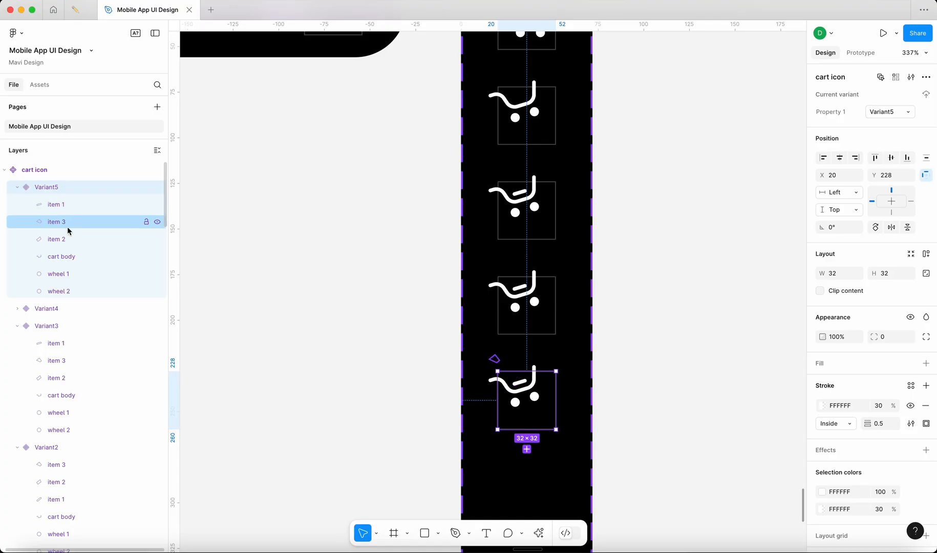
left_click(56, 239)
scroll(487, 408, "up", 5)
left_click_drag(822, 282, 929, 295)
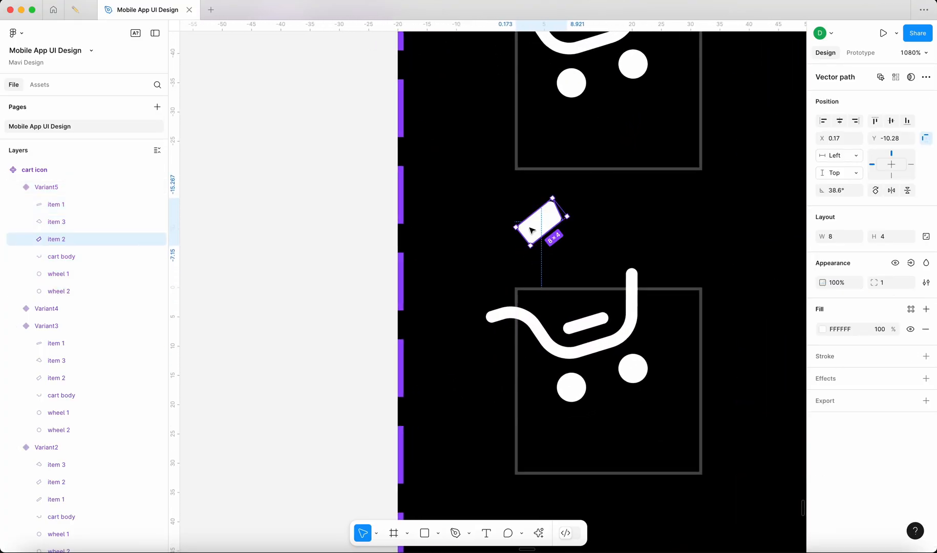
Step: Move item 2 above item 1 in Variant5's cart at about X 7.97, Y 0.27 and rotate it to about 16.44°
left_click_drag(534, 228, 587, 294)
left_click_drag(606, 258, 610, 278)
key("Down")
scroll(611, 277, "up", 5)
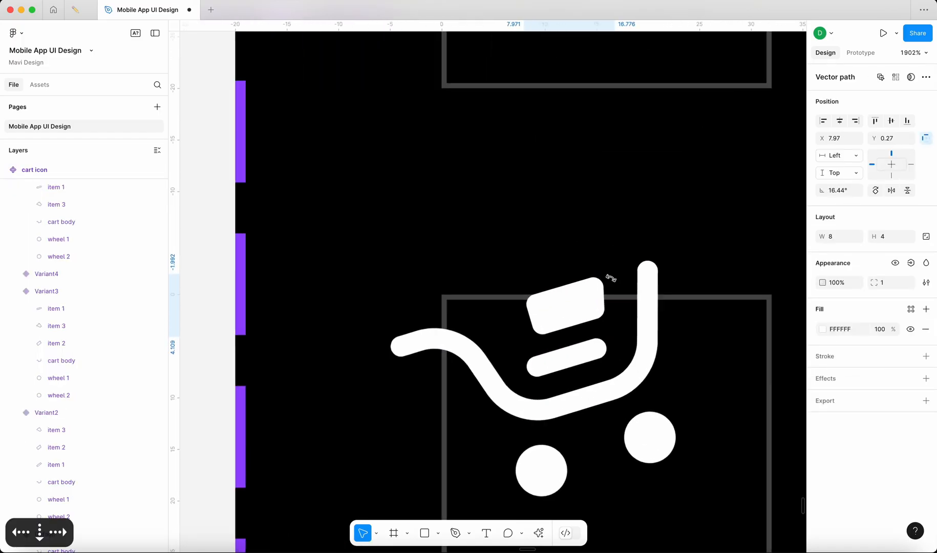
scroll(610, 274, "down", 5)
key("Escape")
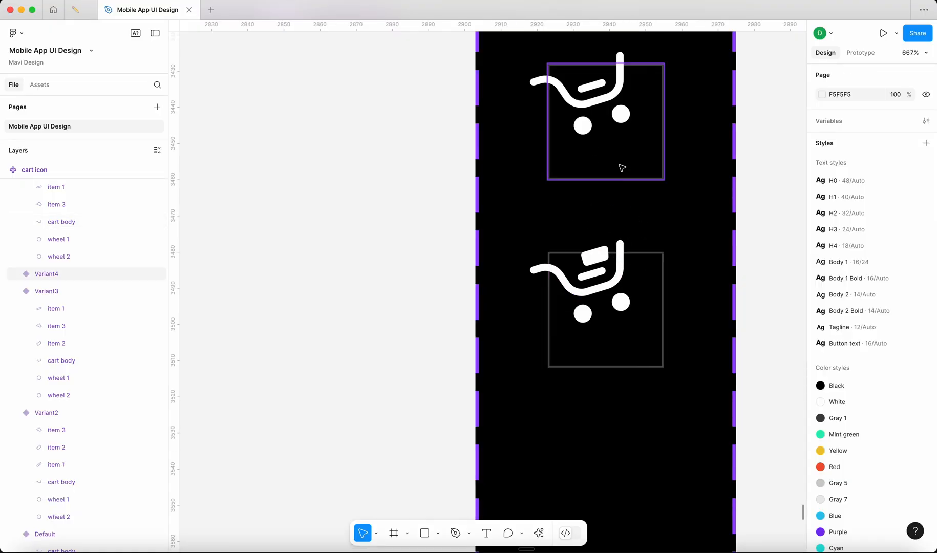
Step: Add another cart icon variant below Variant5 and extend the component set's height to 463
scroll(329, 163, "right", 3)
scroll(477, 244, "down", 2)
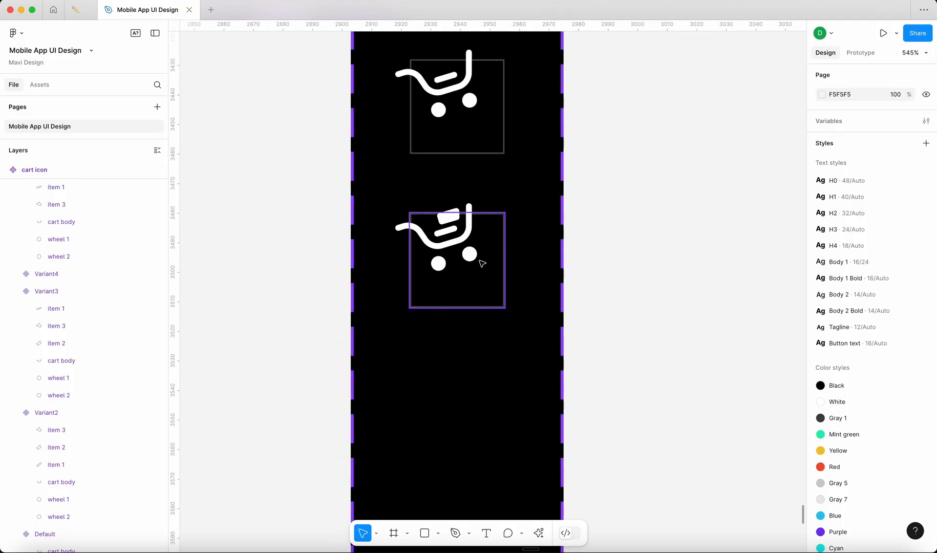
scroll(479, 265, "down", 3)
scroll(479, 266, "up", 1)
left_click(480, 279)
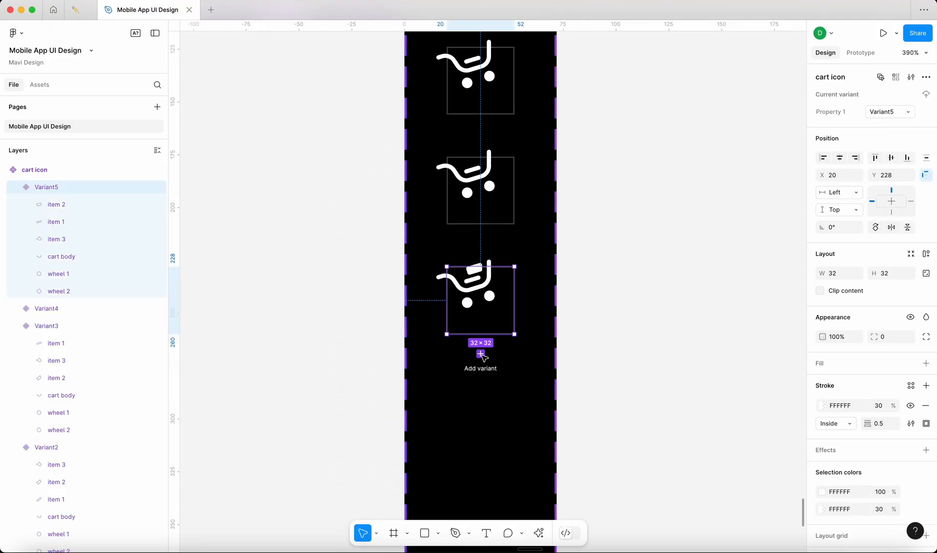
left_click(481, 354)
scroll(560, 355, "down", 5)
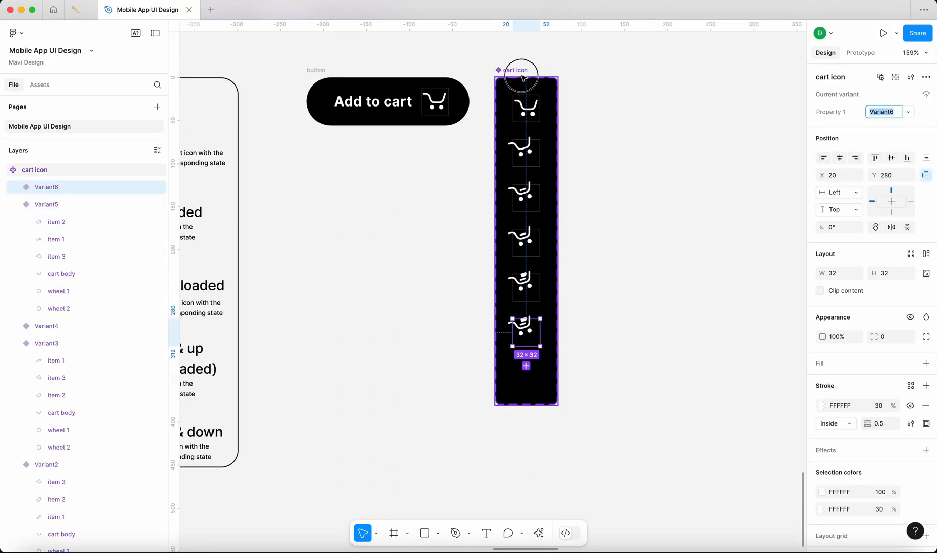
left_click(522, 77)
scroll(501, 335, "up", 5)
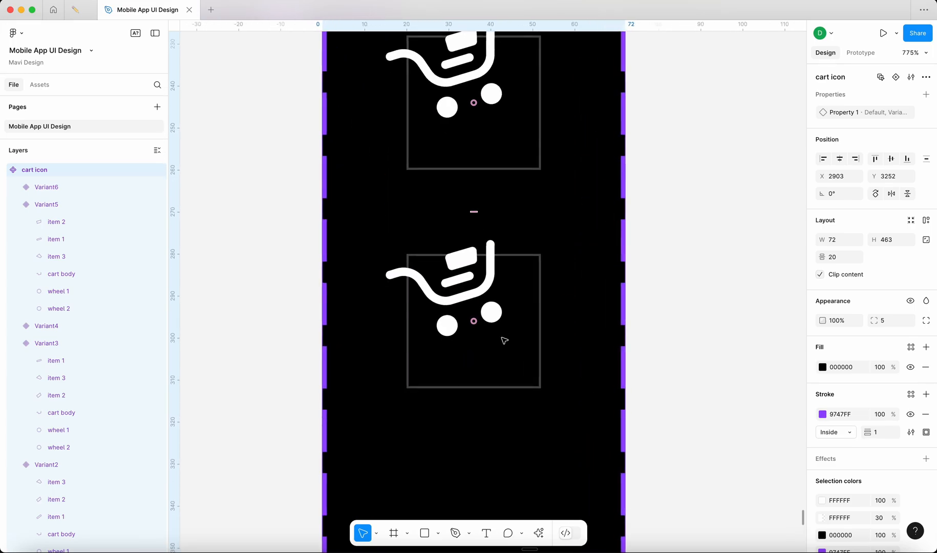
scroll(506, 339, "down", 2)
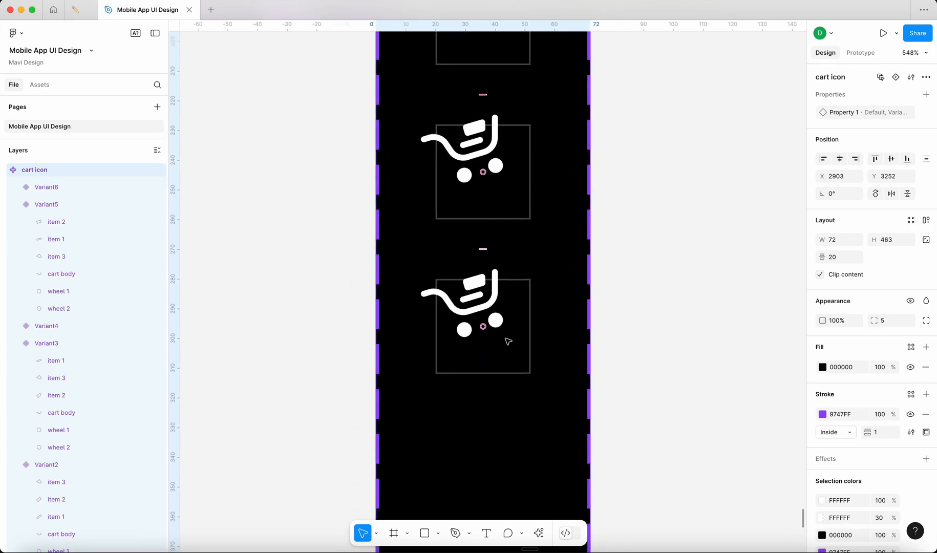
Step: Add another cart icon variant directly below Variant6 in the component set
left_click(510, 360)
scroll(530, 358, "down", 2)
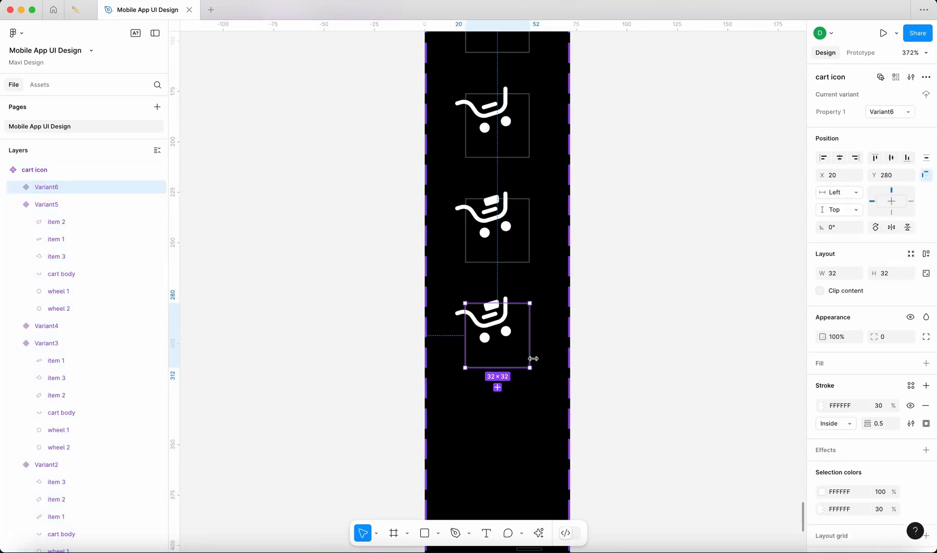
scroll(533, 359, "down", 2)
scroll(507, 328, "up", 2)
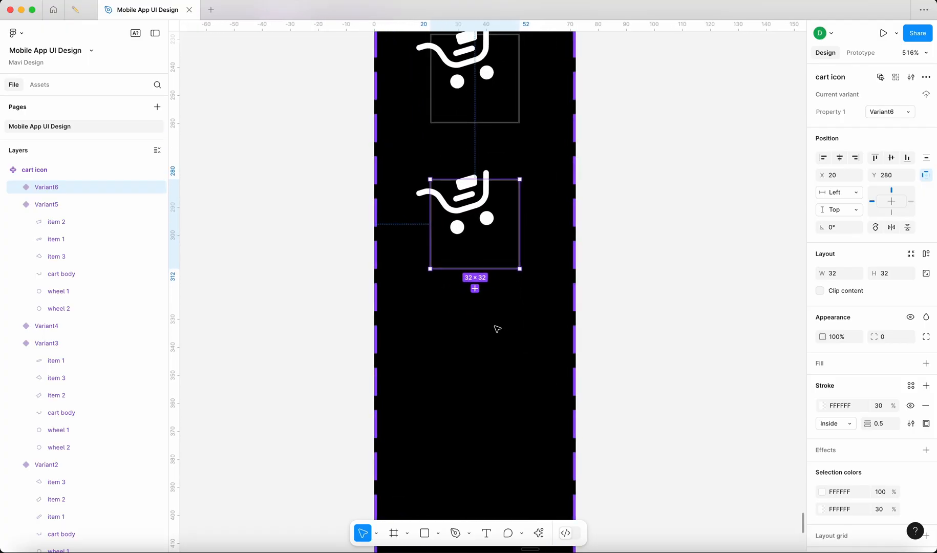
left_click(475, 288)
scroll(624, 355, "up", 2)
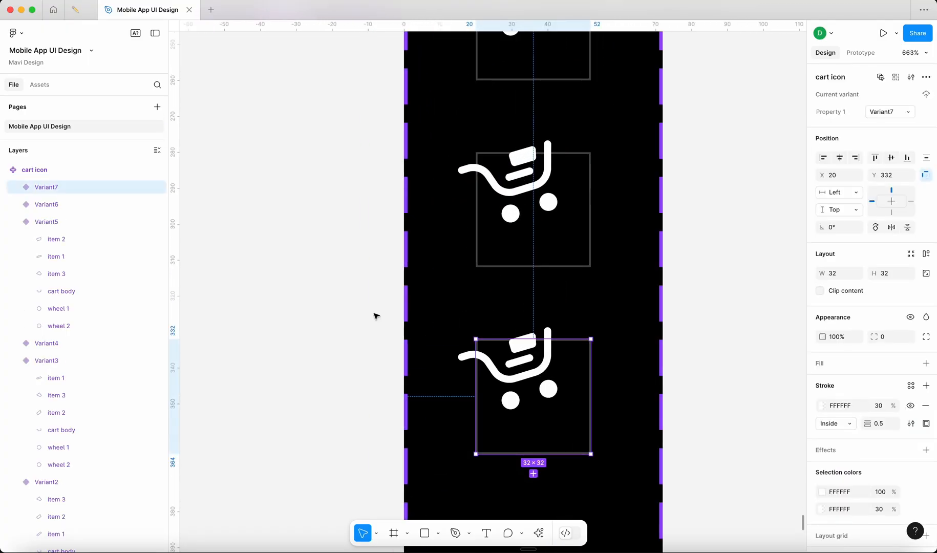
Step: Set the opacity of item 3 in Variant7 to 100%
left_click(16, 189)
left_click(51, 239)
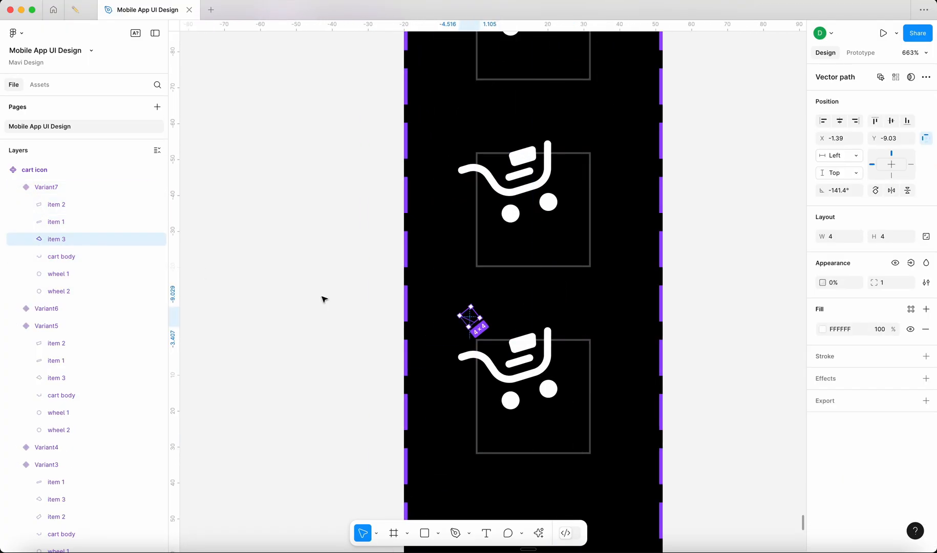
scroll(479, 315, "up", 6)
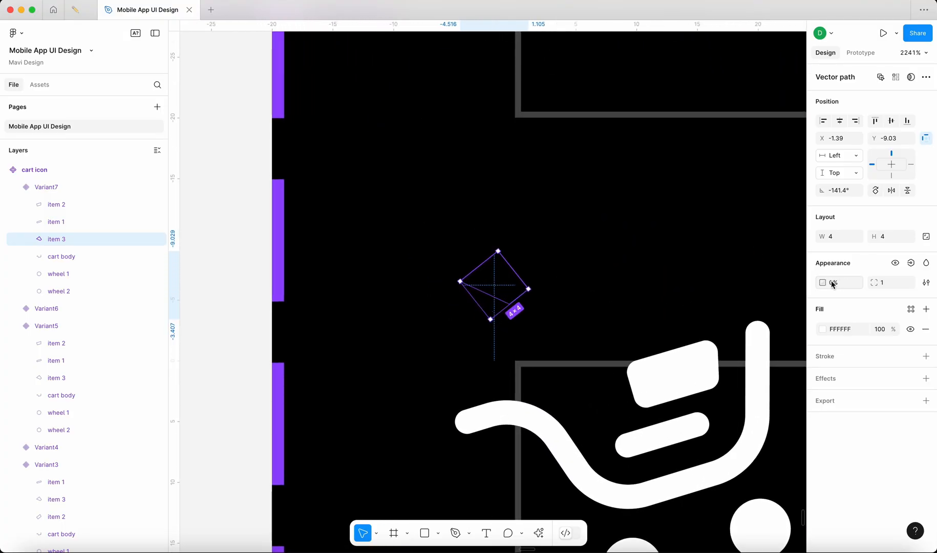
type("100")
key("Return")
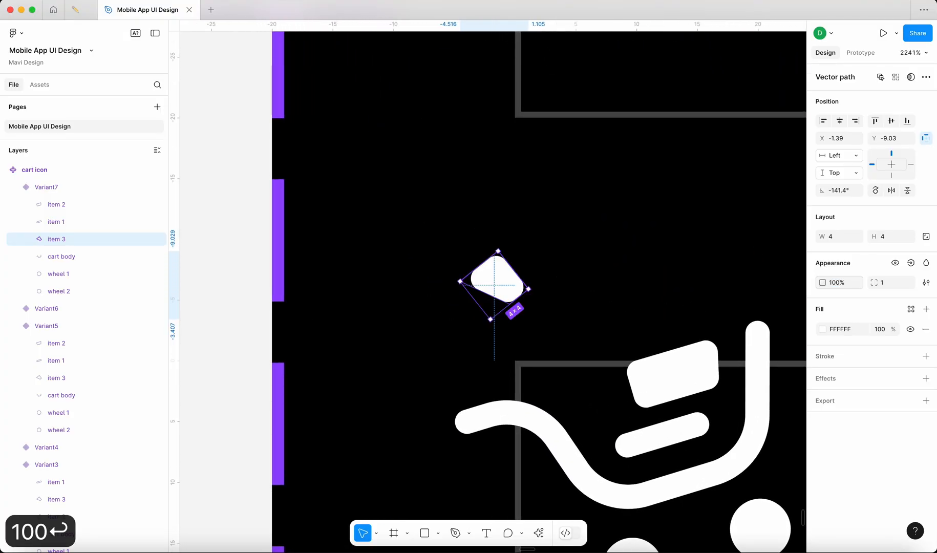
Step: Move item 3 into Variant7's cart beside item 2 at Y 1 and rotate it to about -161.21°
left_click_drag(515, 300, 602, 412)
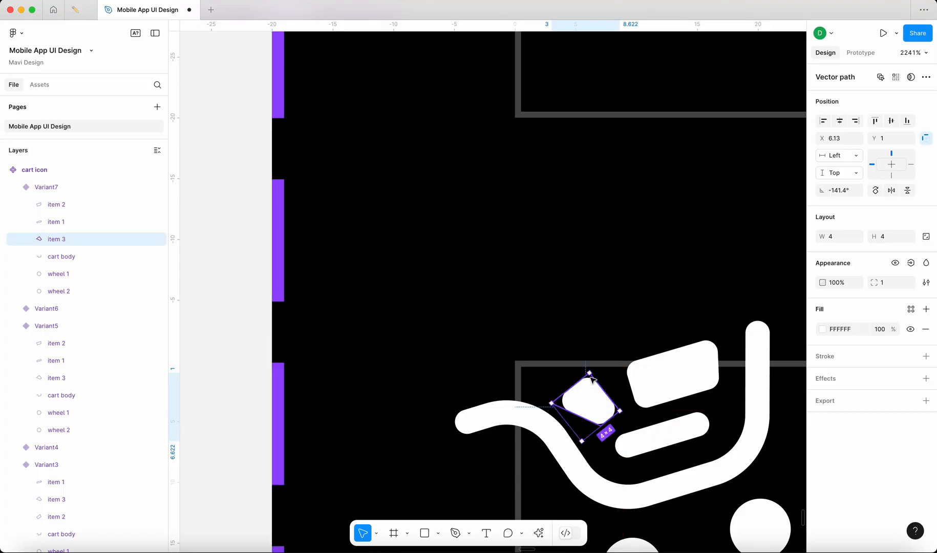
left_click_drag(591, 369, 589, 395)
key("Right")
key("Down")
key("Left")
key("Up")
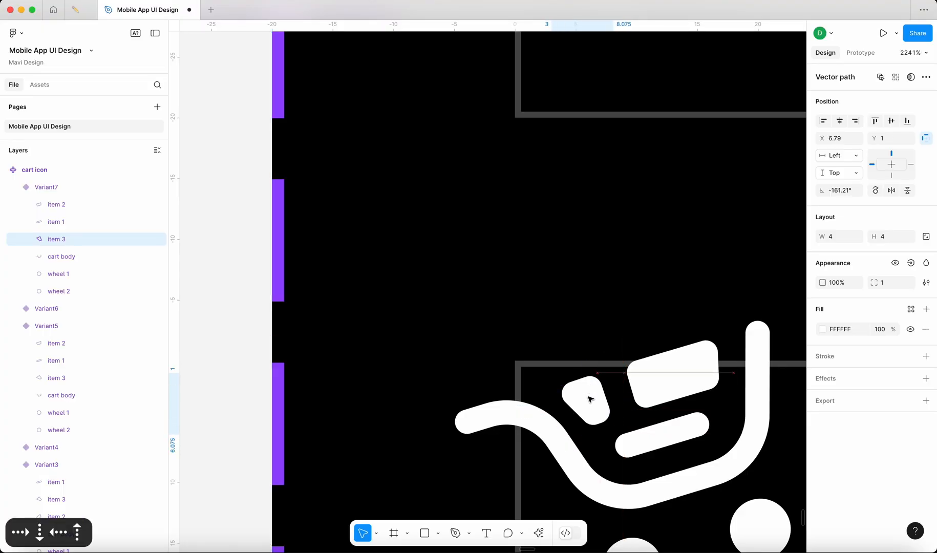
Step: Set the X position of item 3 in Variant7 to 6.9 and deselect it
left_click(840, 138)
key("Right")
key("BackSpace")
key("BackSpace")
type("9")
key("Return")
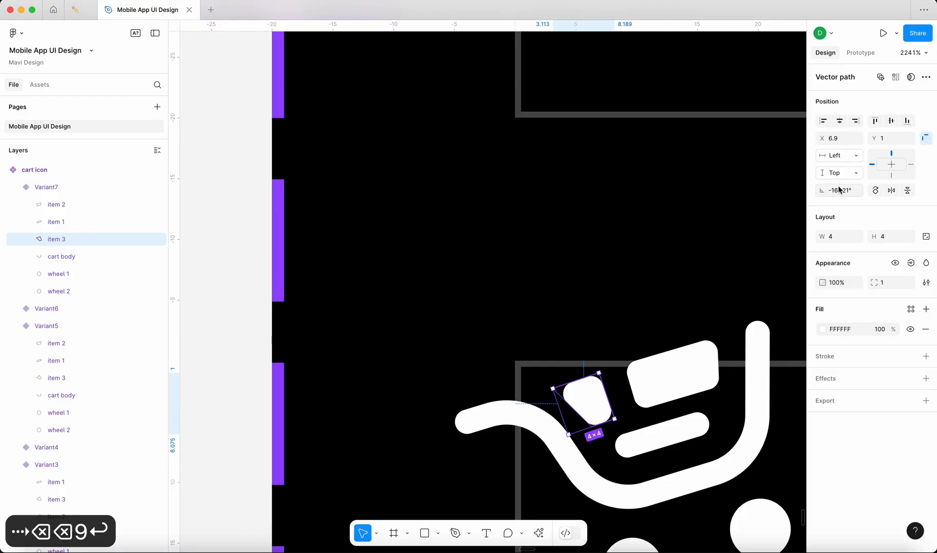
scroll(665, 216, "down", 8)
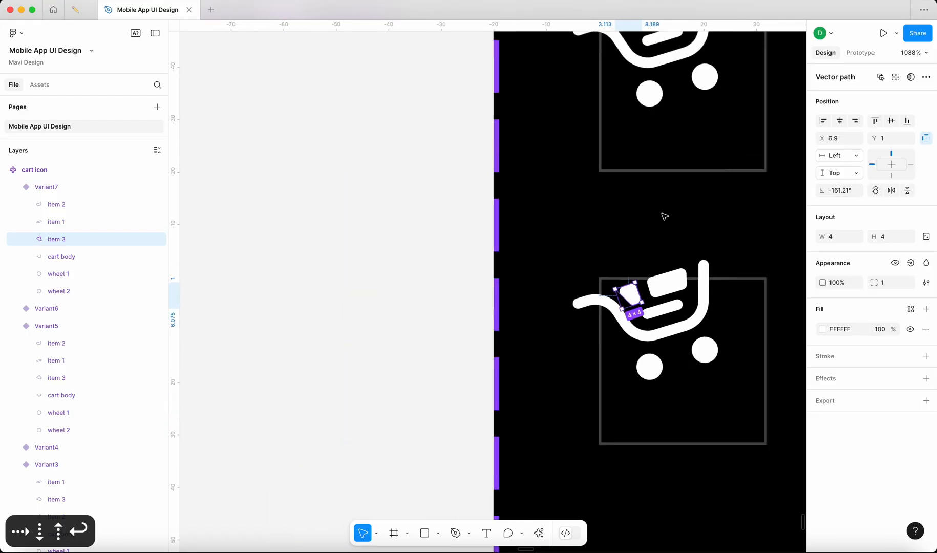
left_click(666, 215)
left_click(467, 264)
Step: Delete the duplicate variants Variant4 and Variant6 from the cart icon component set
scroll(469, 266, "down", 4)
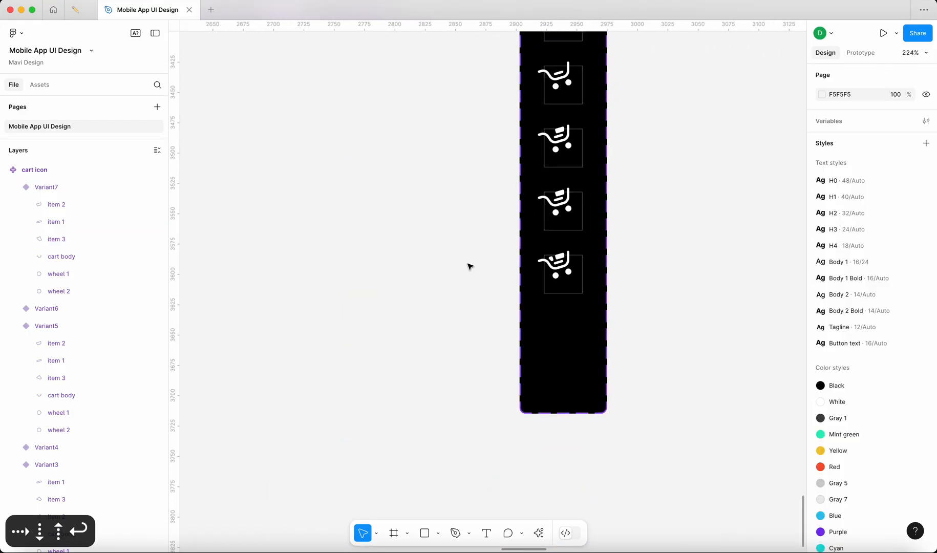
scroll(602, 138, "up", 5)
scroll(575, 132, "up", 5)
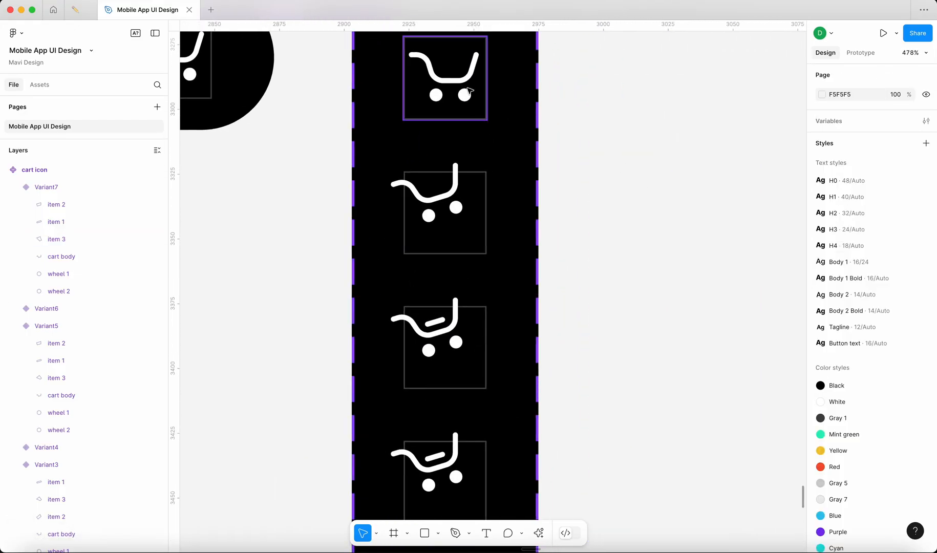
scroll(467, 169, "down", 5)
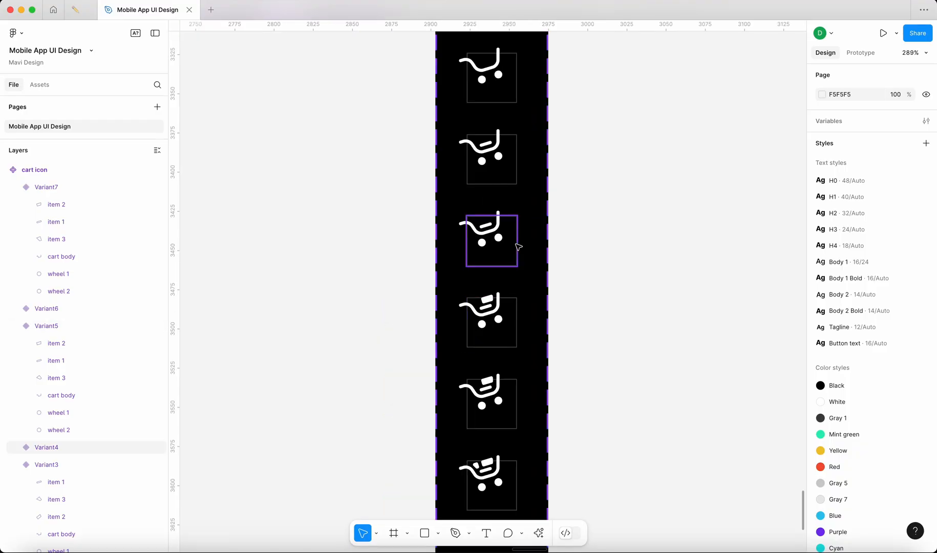
scroll(518, 236, "up", 2)
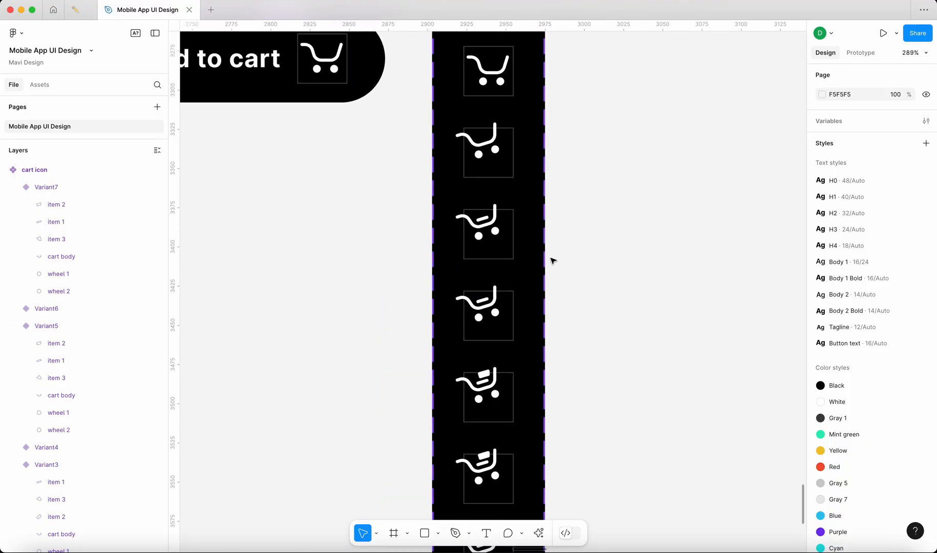
scroll(502, 313, "down", 2)
left_click(500, 232)
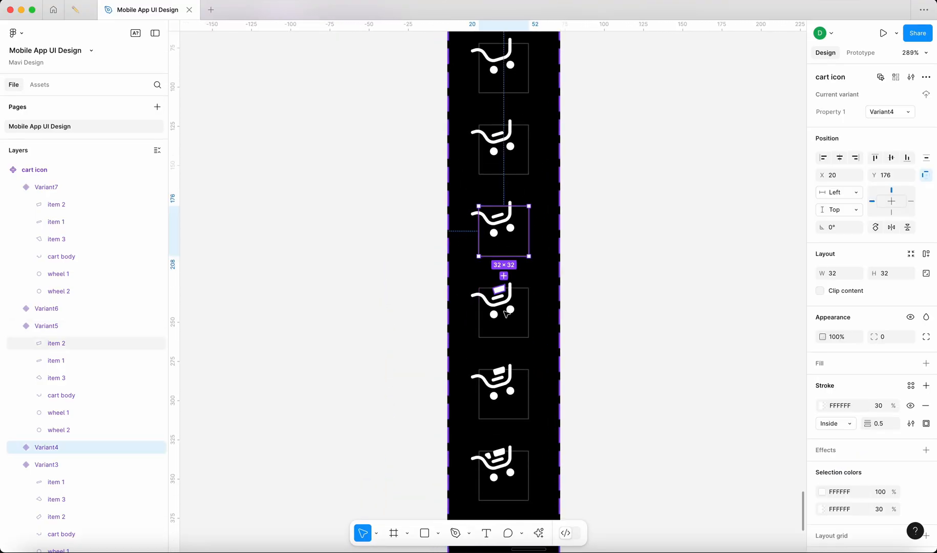
left_click(516, 403, "shift")
scroll(522, 425, "down", 3)
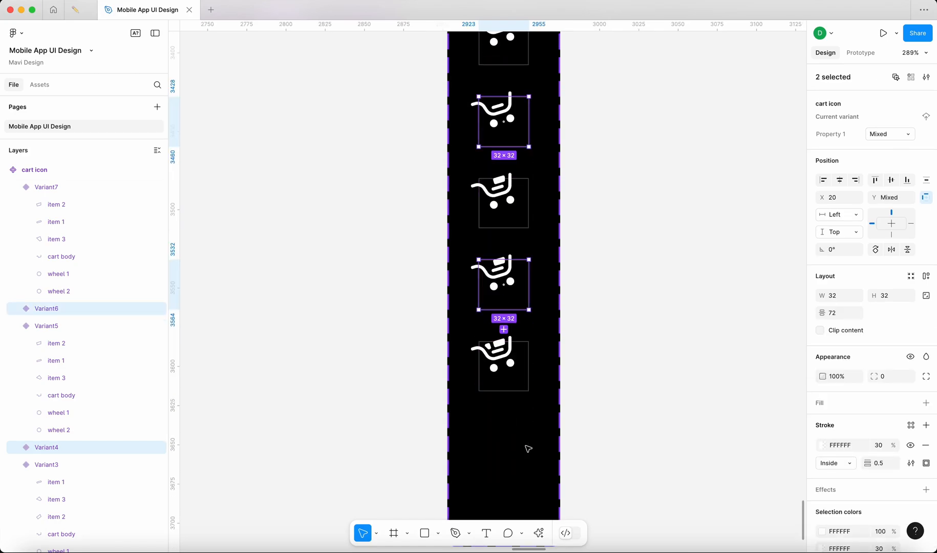
scroll(535, 348, "up", 1)
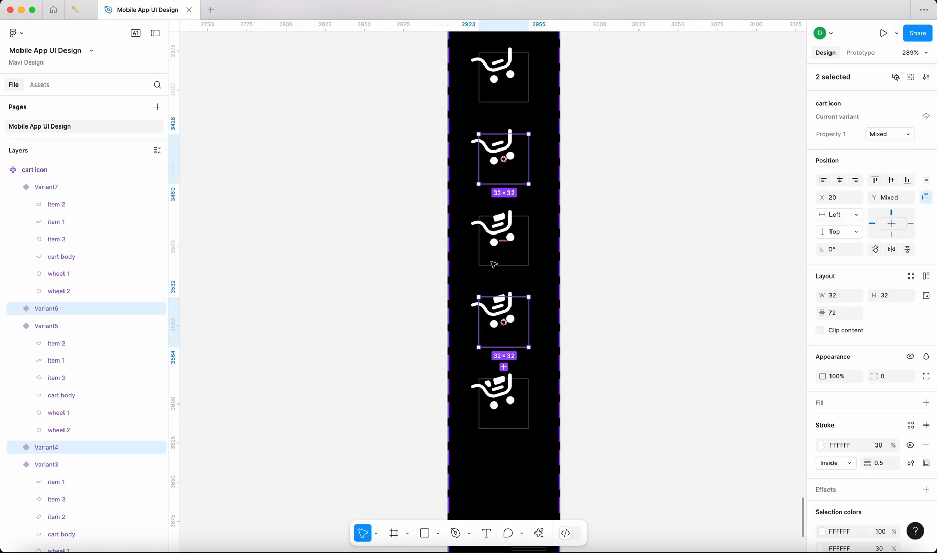
key("BackSpace")
Step: Close the gaps between the remaining variants by moving Variant5 up to Y 176 and Variant7 up to Y 228
scroll(653, 268, "up", 5)
scroll(653, 268, "down", 2)
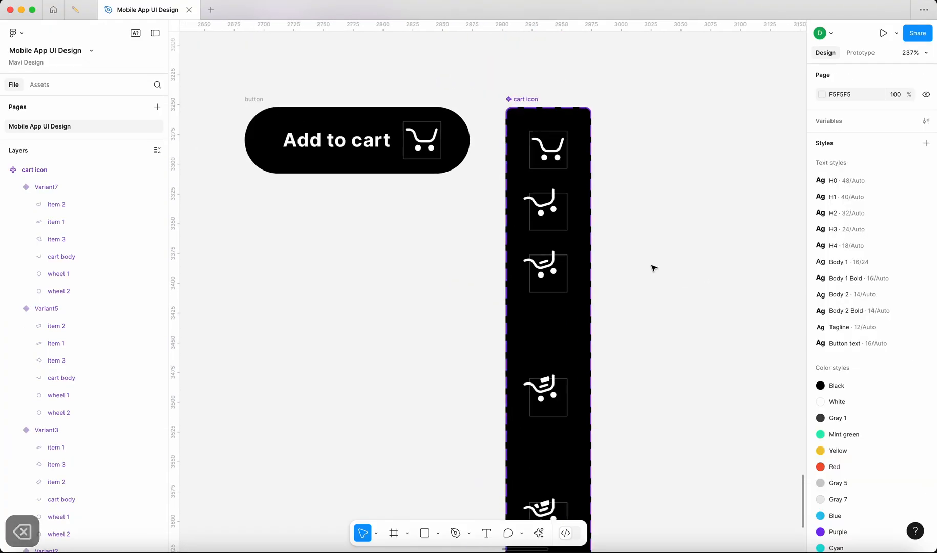
scroll(653, 268, "down", 4)
left_click(588, 357)
scroll(590, 356, "up", 7)
left_click_drag(591, 355, 593, 272)
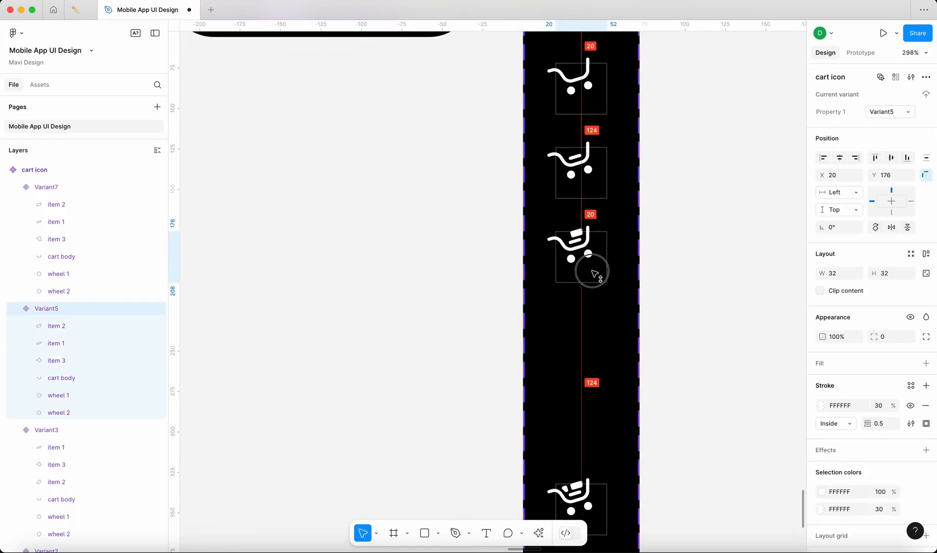
left_click_drag(589, 500, 595, 334)
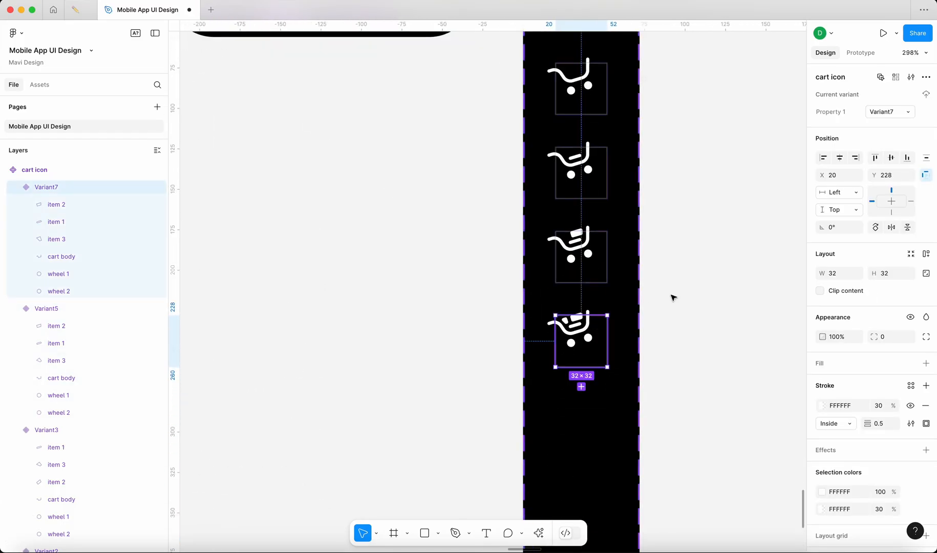
left_click(674, 298)
scroll(617, 337, "down", 4)
scroll(612, 338, "up", 3)
left_click(579, 106)
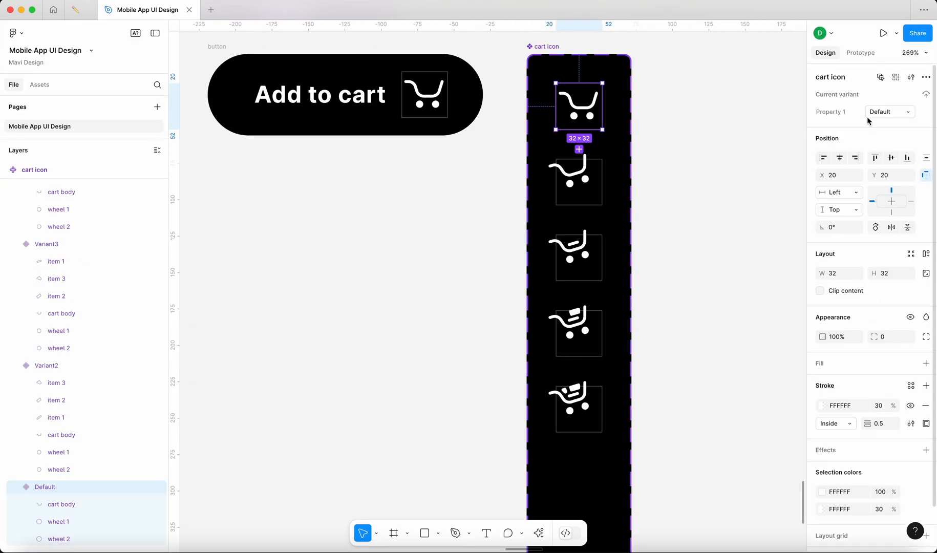
left_click(874, 113)
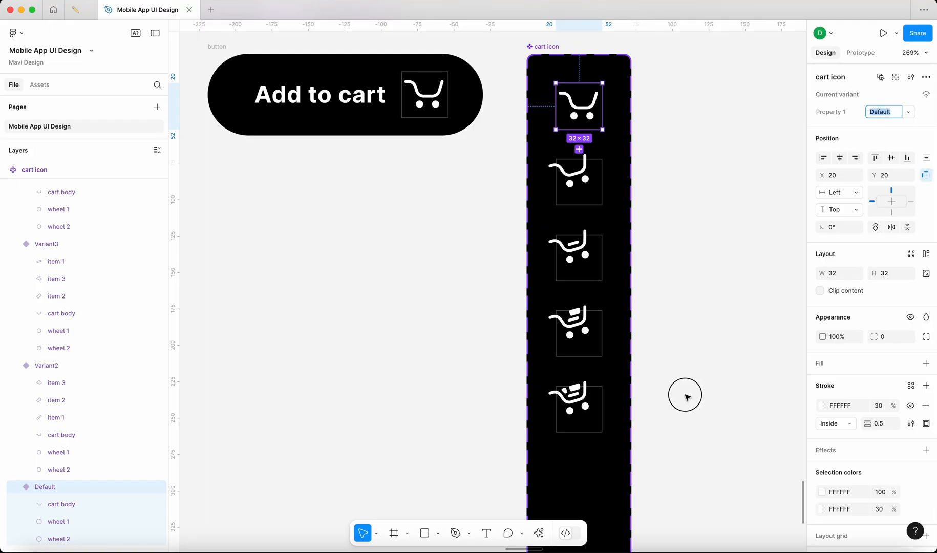
left_click(686, 397)
Step: Add a new cart icon variant below Variant7 in the component set
left_click(596, 413)
scroll(713, 438, "down", 3)
scroll(713, 437, "right", 1)
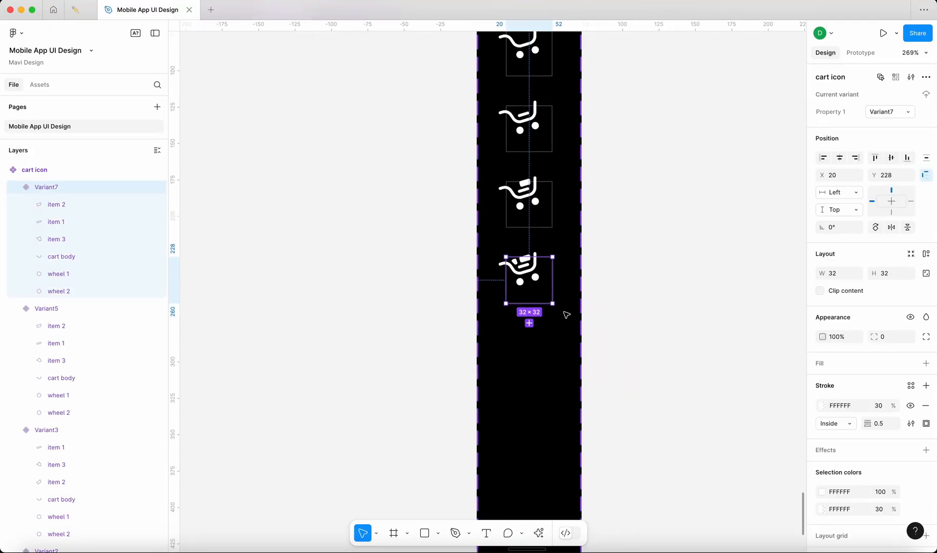
left_click(529, 324)
scroll(640, 405, "down", 2)
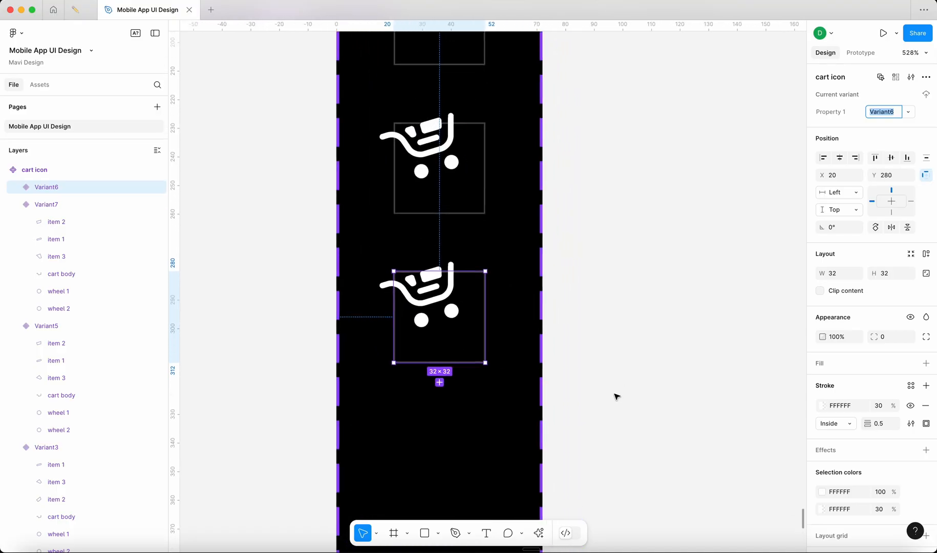
scroll(559, 328, "down", 1)
scroll(559, 330, "up", 5)
scroll(557, 329, "up", 1)
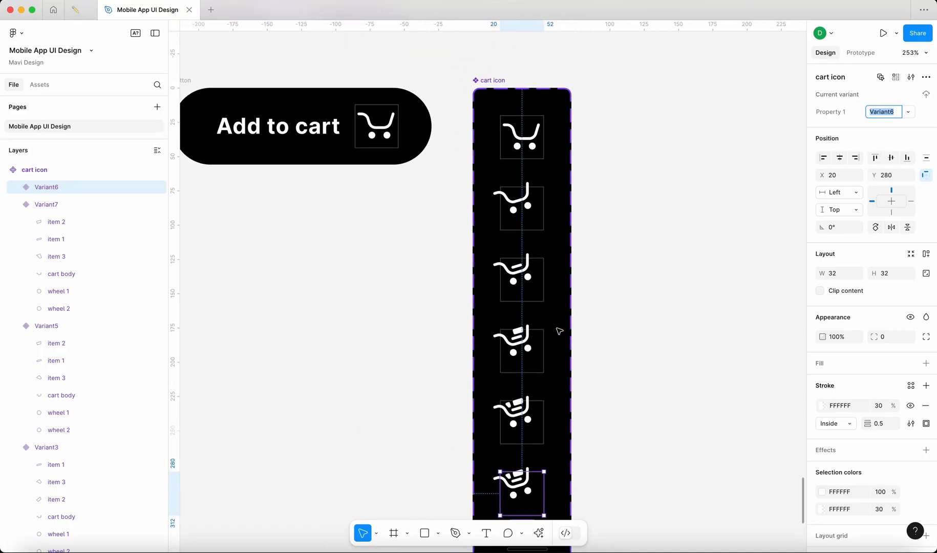
double_click(523, 137)
scroll(522, 137, "up", 6)
left_click(509, 168, "shift")
left_click(549, 160, "shift")
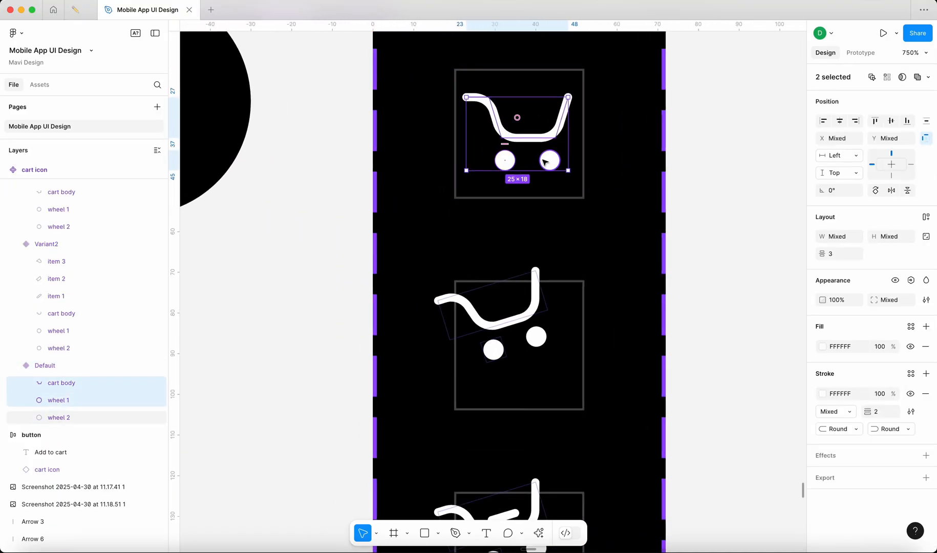
key("super+c")
scroll(522, 204, "down", 5)
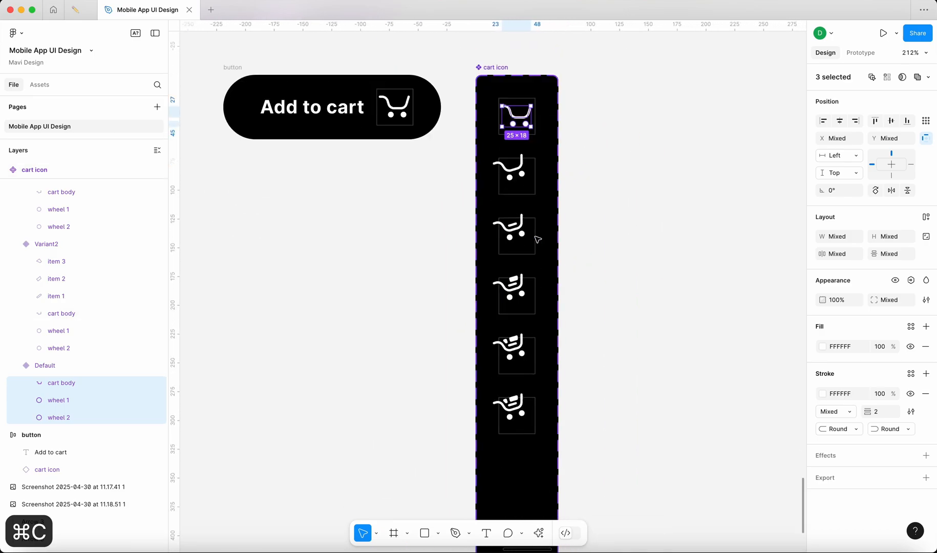
scroll(512, 256, "down", 5)
left_click(501, 268)
scroll(532, 251, "up", 5)
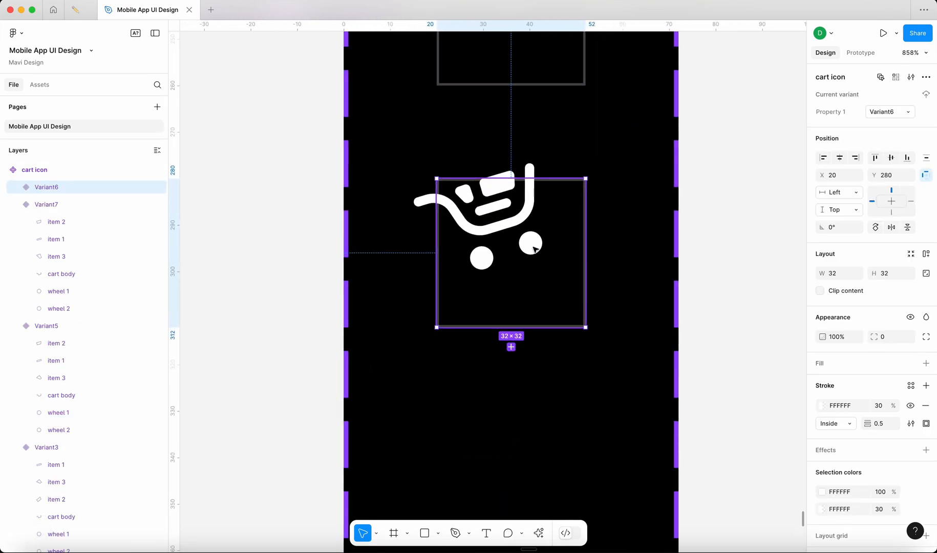
scroll(534, 249, "down", 5)
scroll(563, 359, "up", 5)
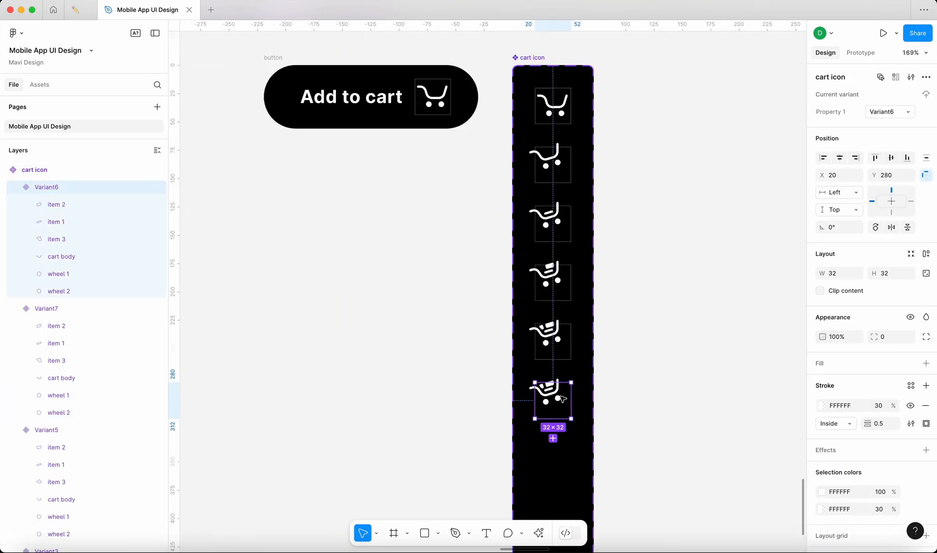
scroll(578, 384, "up", 10)
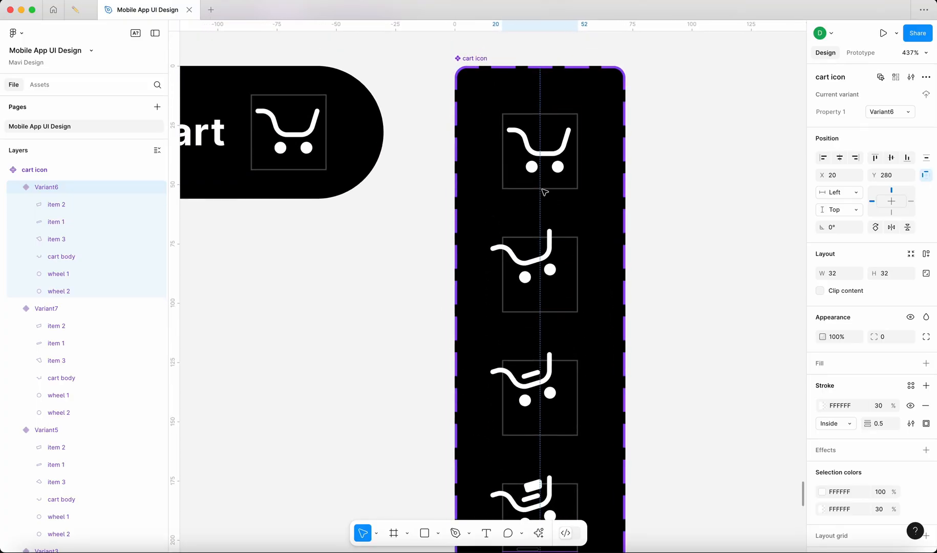
Step: Copy the cart body and both wheels of the Default variant
left_click(540, 179)
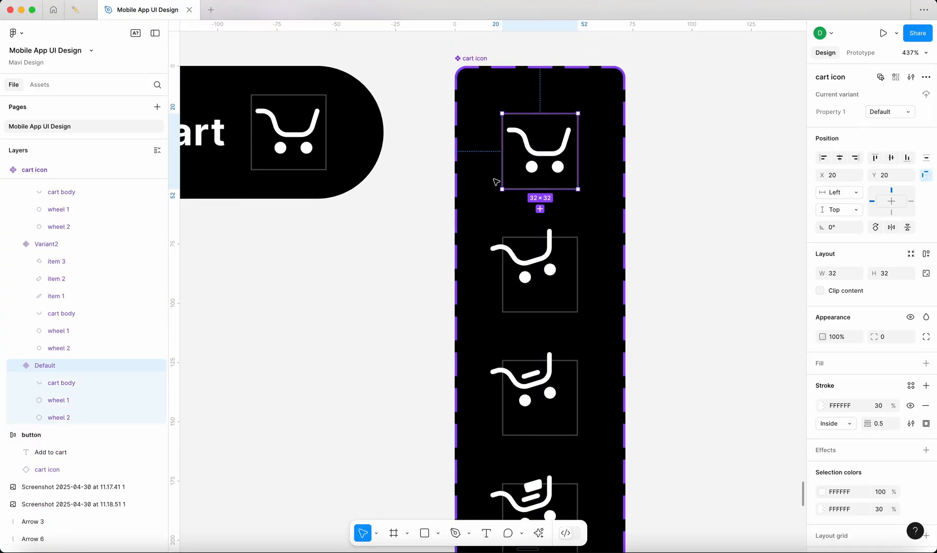
key("Return")
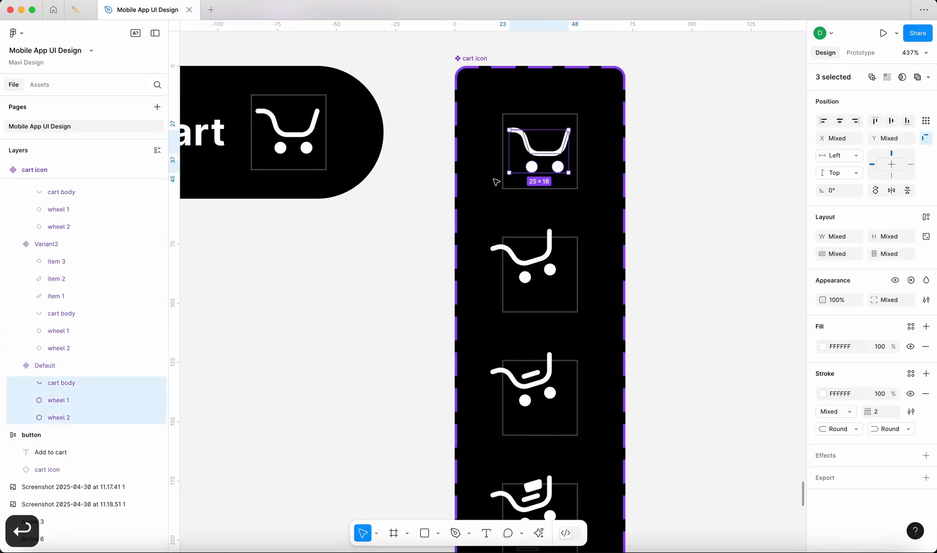
scroll(661, 314, "down", 4)
key("super+c")
scroll(661, 314, "down", 8)
scroll(661, 314, "right", 1)
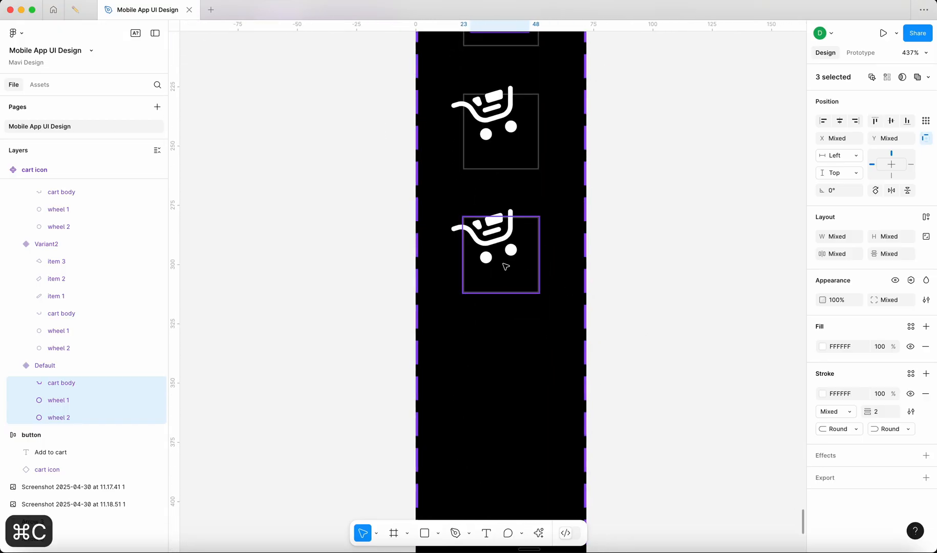
Step: Replace the tilted cart body and wheels in Variant6 with the copied upright parts
left_click(506, 267)
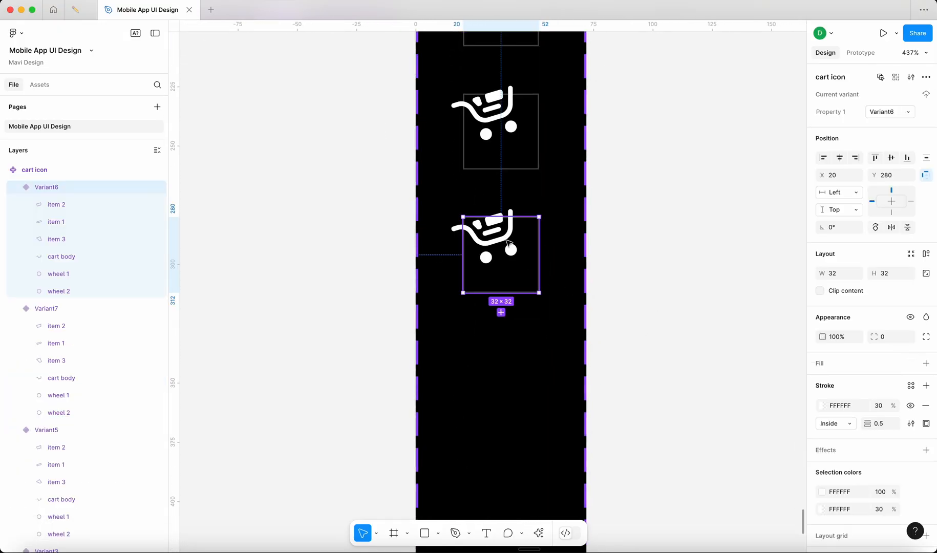
double_click(509, 243)
left_click(511, 253, "shift")
key("BackSpace")
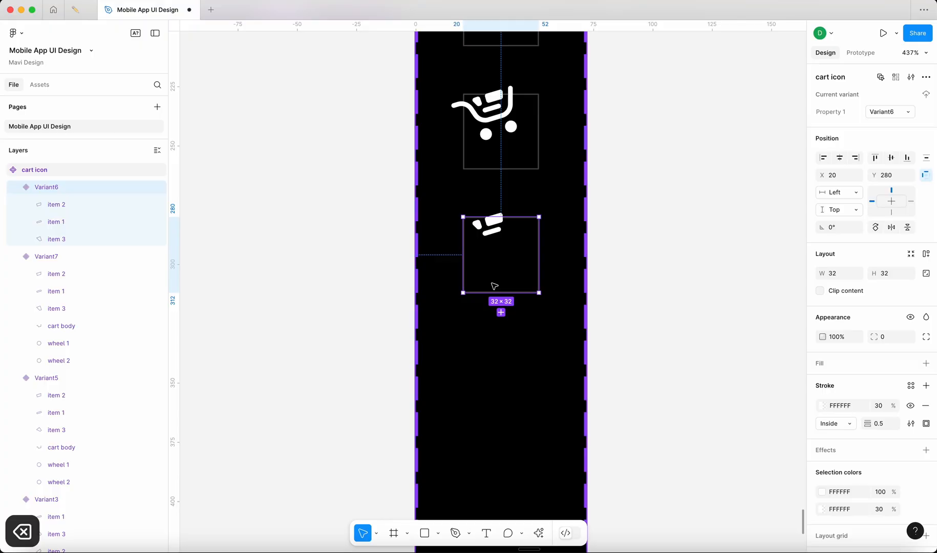
key("super+v")
left_click(391, 267)
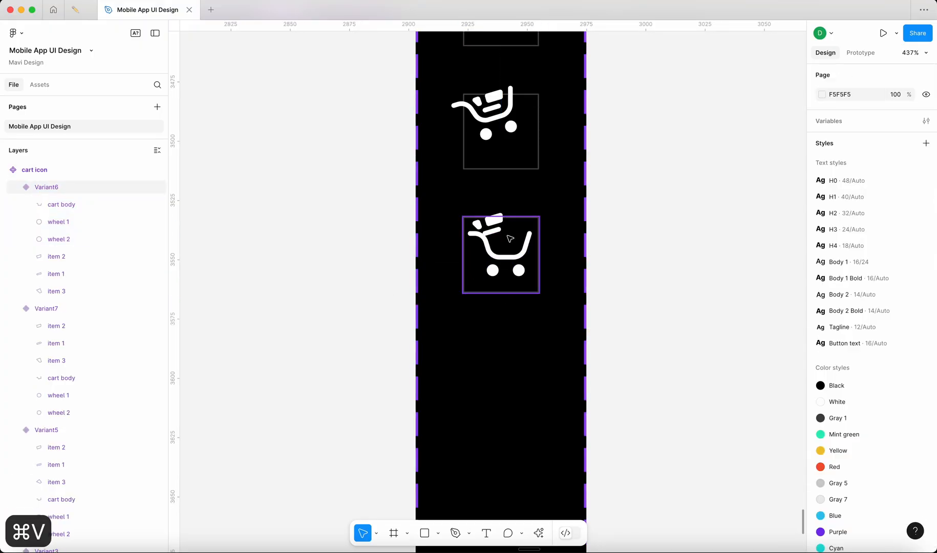
Step: Set the rotation of item 1 and item 2 in Variant6 to 0°
scroll(510, 236, "up", 10)
double_click(456, 217)
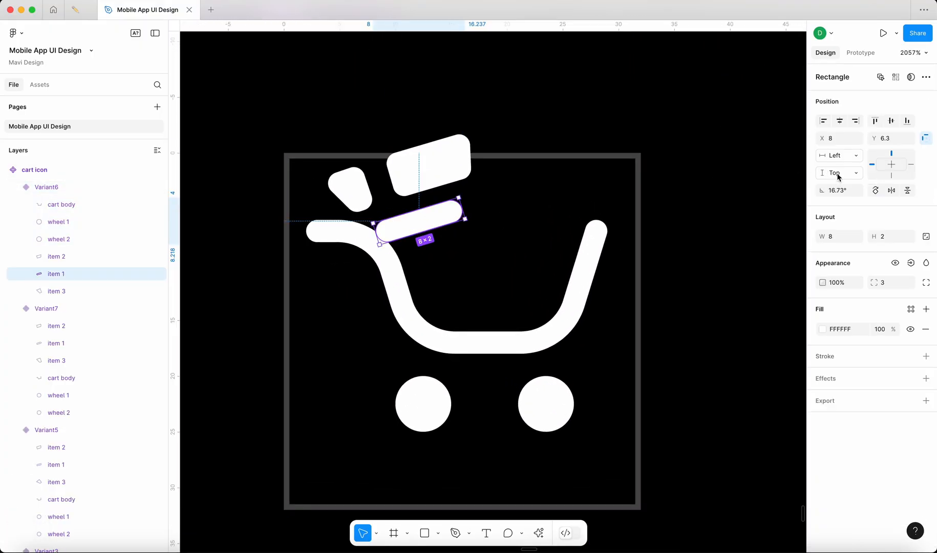
left_click(839, 194)
type("0")
key("Return")
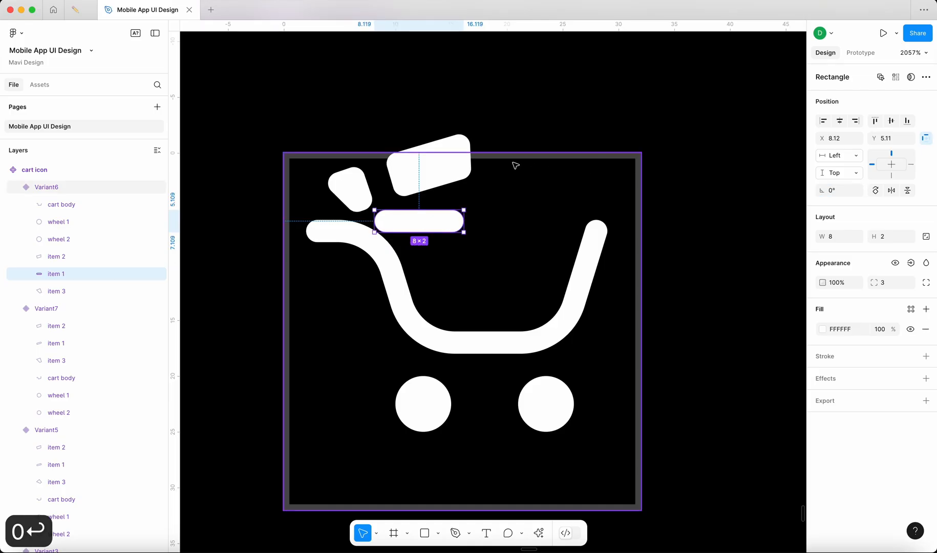
left_click(450, 164)
key("Return")
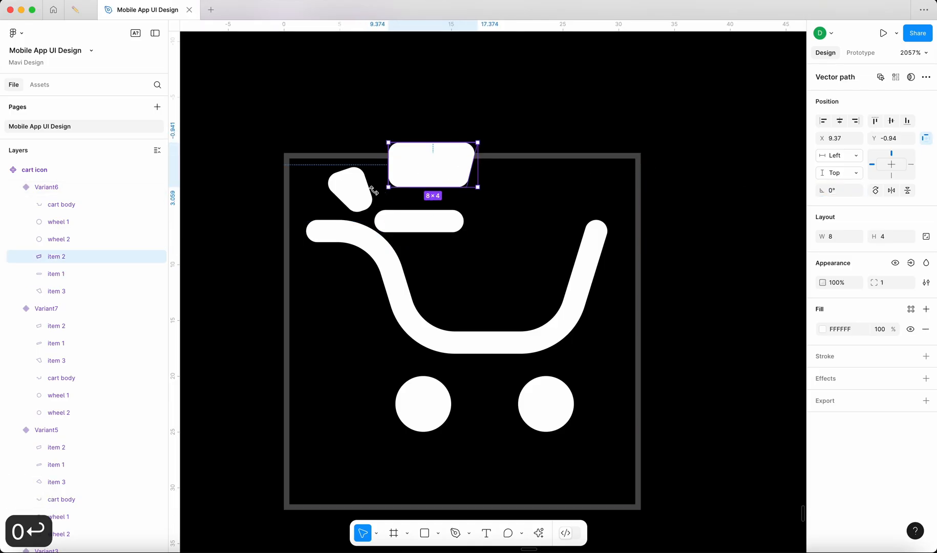
Step: Try item 3 of Variant6 at 0° rotation, undo it, and straighten the item with its narrow end pointing down
left_click(360, 191)
type("0")
key("Return")
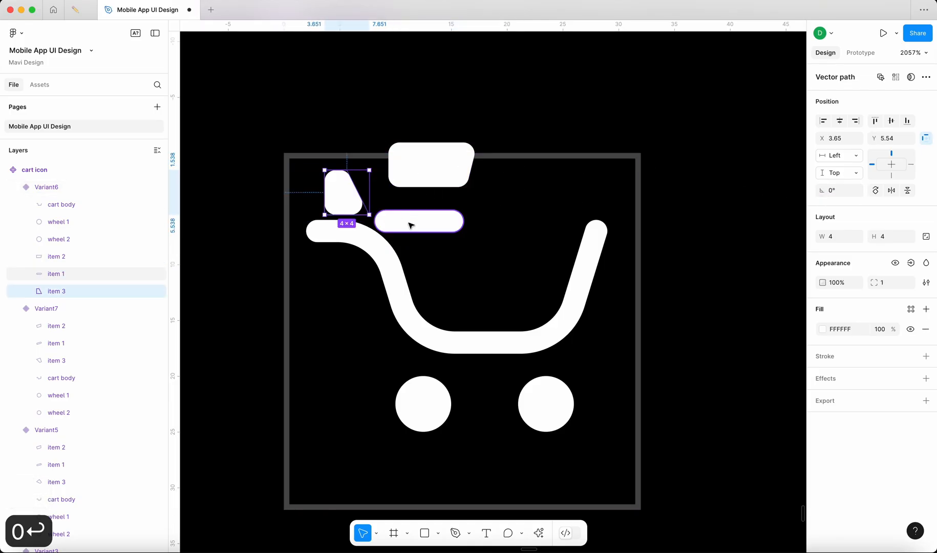
key("super+z")
key("super+z")
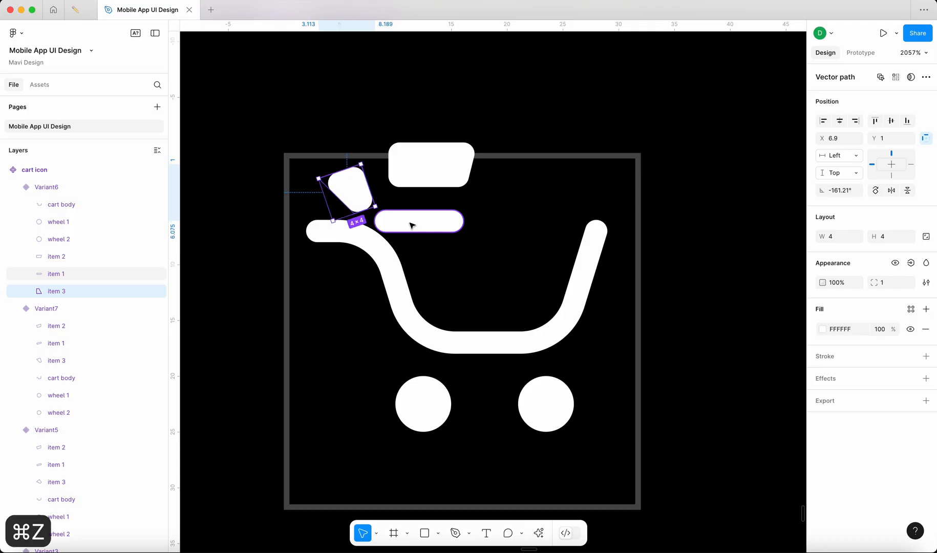
left_click(833, 194)
left_click(477, 119)
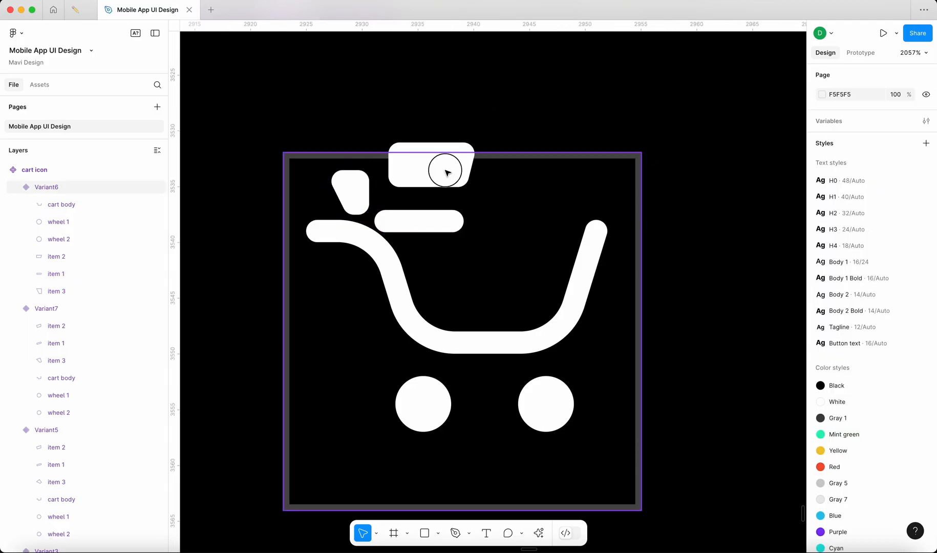
Step: Move the three items of Variant6 into the upright cart: item 1 lowest, item 2 above it at X 17, Y 6, and item 3 beside item 2
left_click(435, 225)
left_click(432, 226)
left_click_drag(432, 227, 500, 306)
left_click(438, 178)
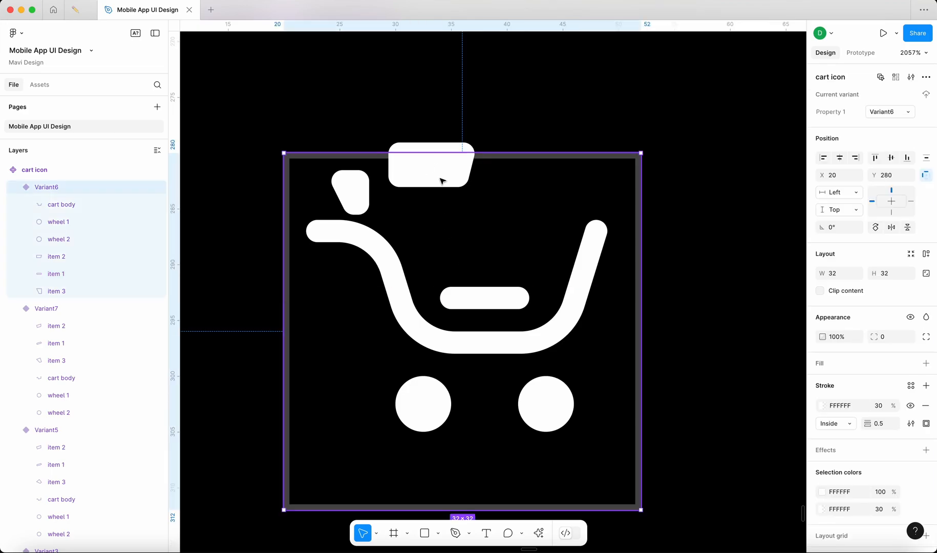
left_click(436, 171)
left_click_drag(436, 171, 523, 249)
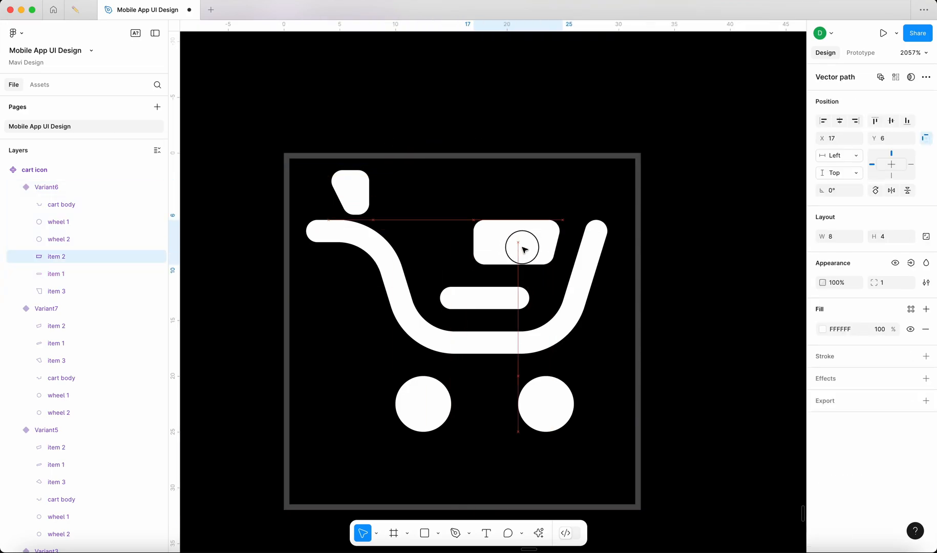
left_click_drag(354, 191, 431, 241)
left_click(748, 254)
Step: Look over the whole column of cart icon variants next to the Add to cart button
scroll(758, 253, "down", 10)
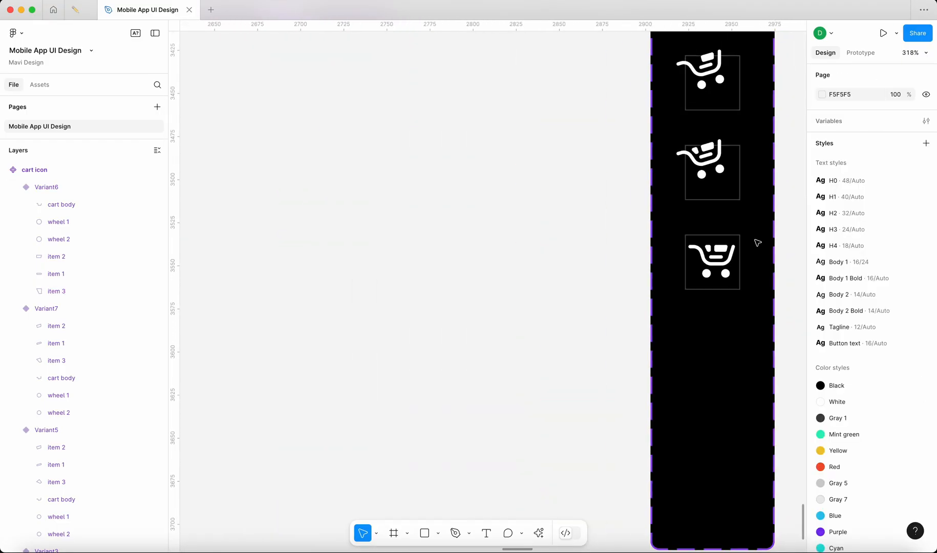
scroll(737, 251, "down", 5)
scroll(635, 322, "right", 2)
scroll(626, 332, "up", 2)
scroll(667, 316, "up", 5)
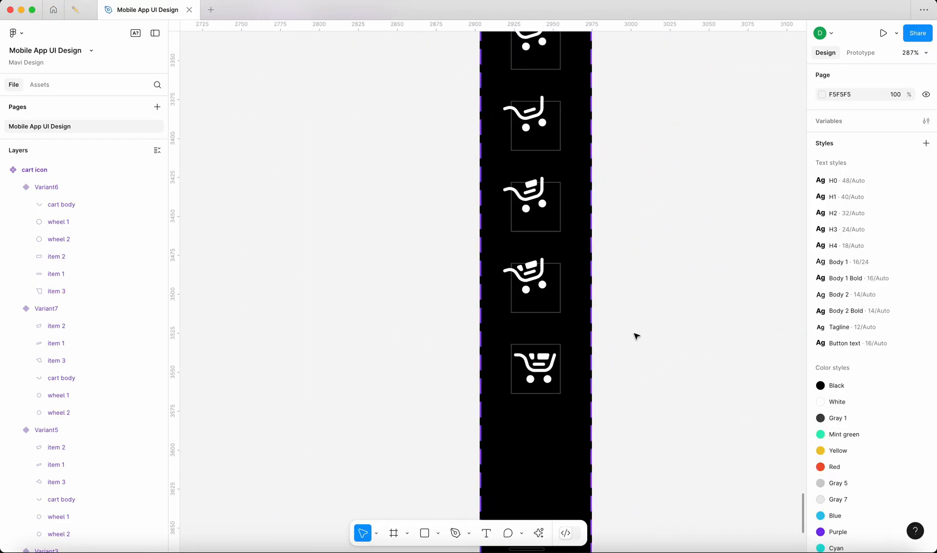
scroll(635, 333, "up", 3)
scroll(621, 332, "down", 2)
scroll(601, 277, "down", 3)
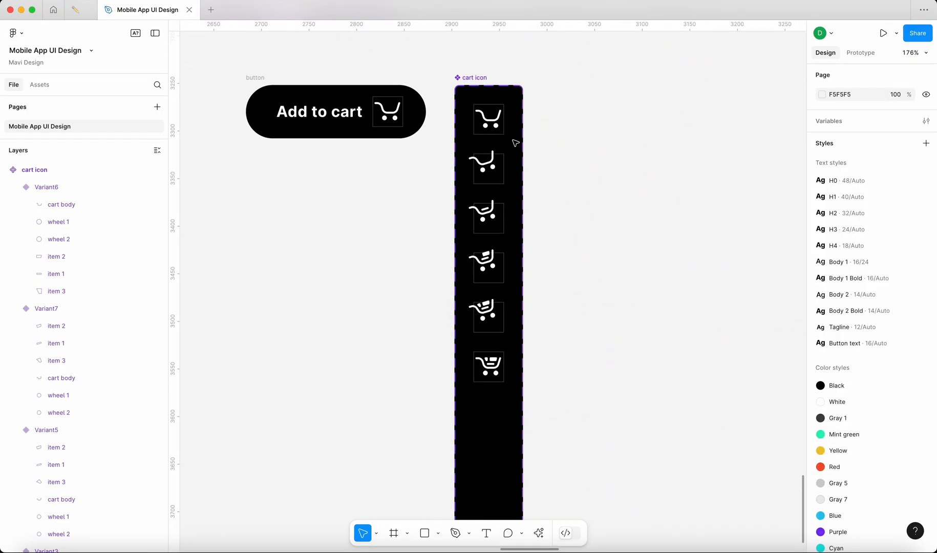
scroll(493, 118, "up", 4)
Step: Compare each cart icon variant with its matching state in the flow diagram, from the default to the loaded and lowered cart
left_click(492, 123)
scroll(512, 154, "down", 4)
scroll(480, 107, "left", 4)
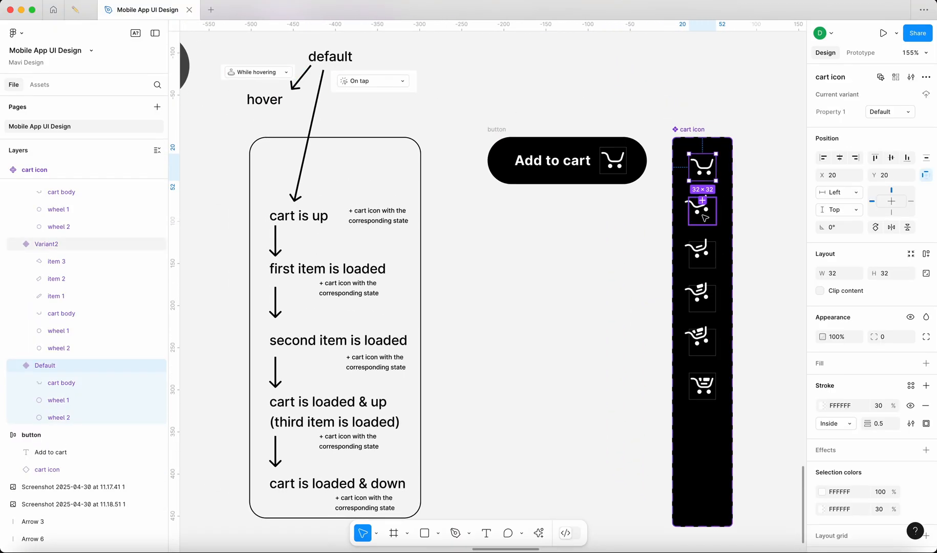
left_click(706, 251)
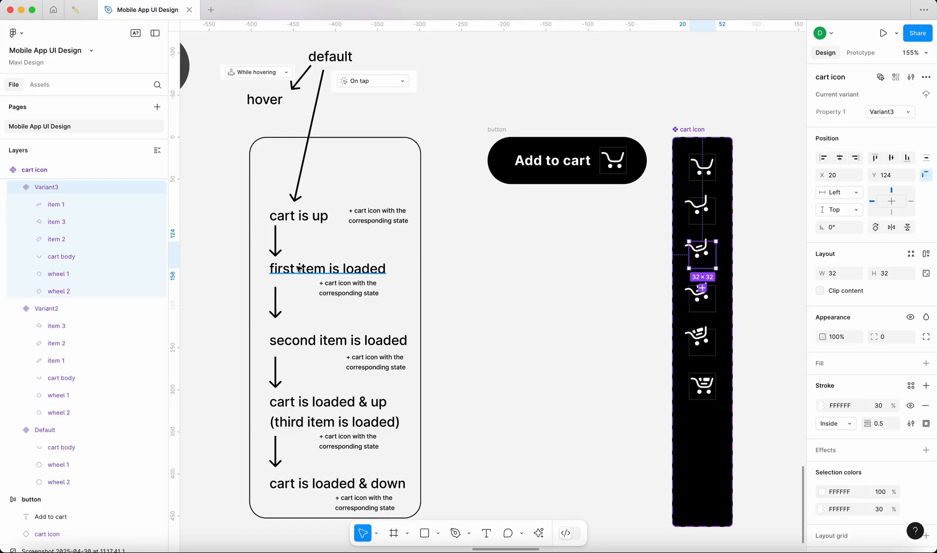
left_click(701, 298)
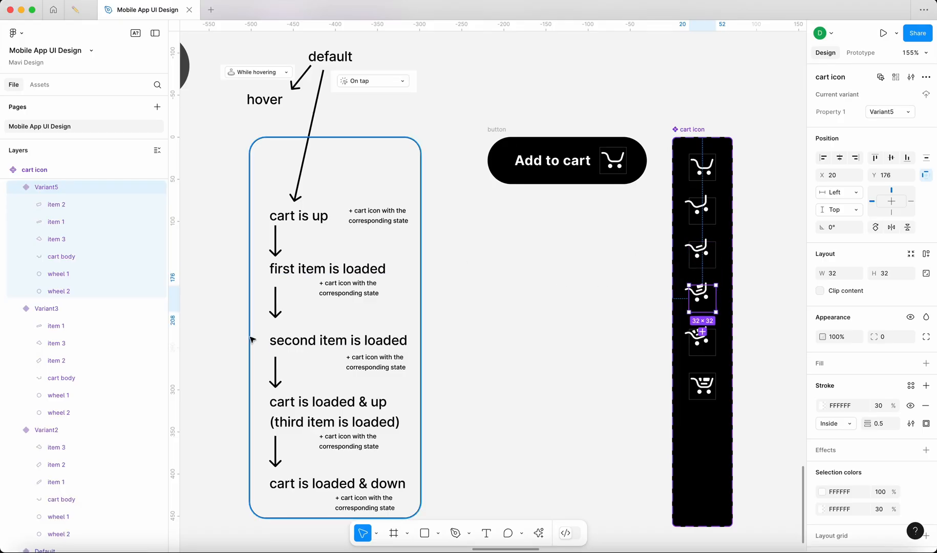
left_click(702, 343)
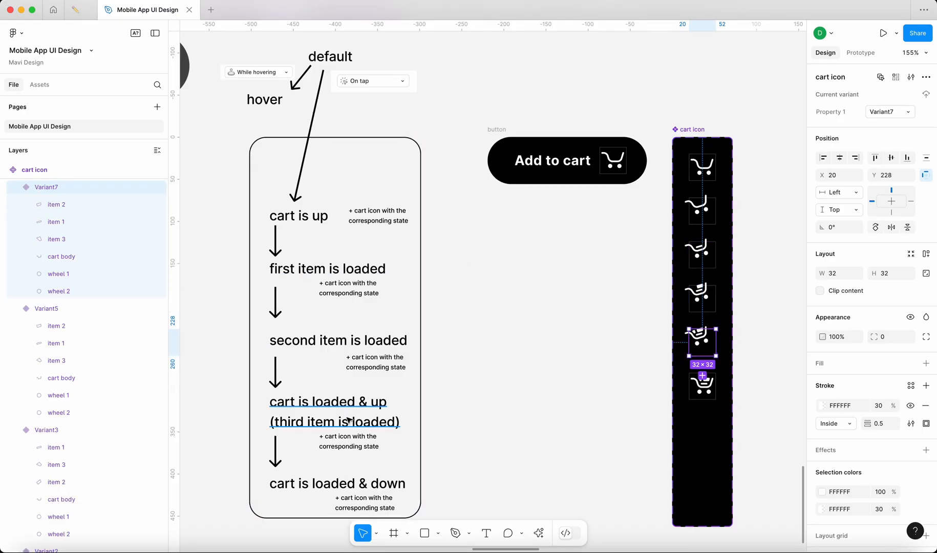
left_click(715, 395)
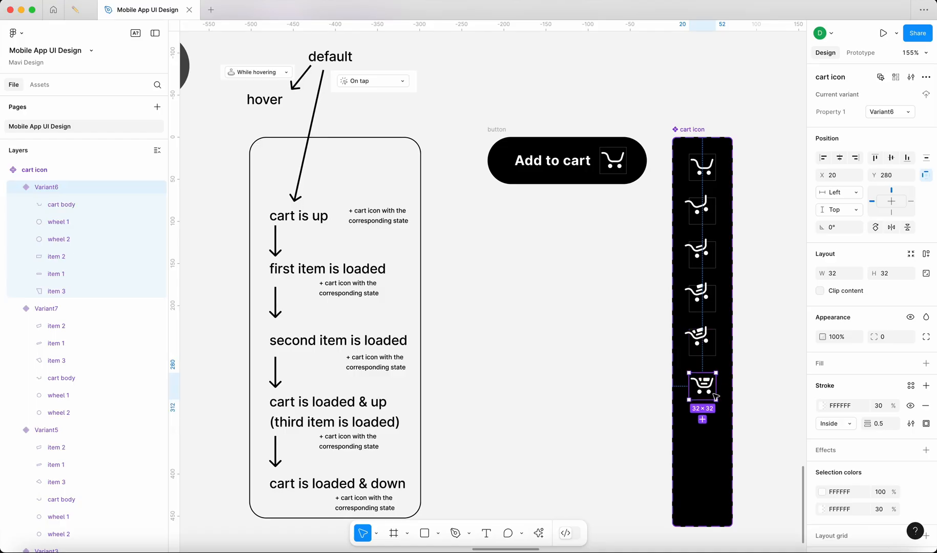
scroll(769, 375, "down", 3)
scroll(770, 375, "right", 3)
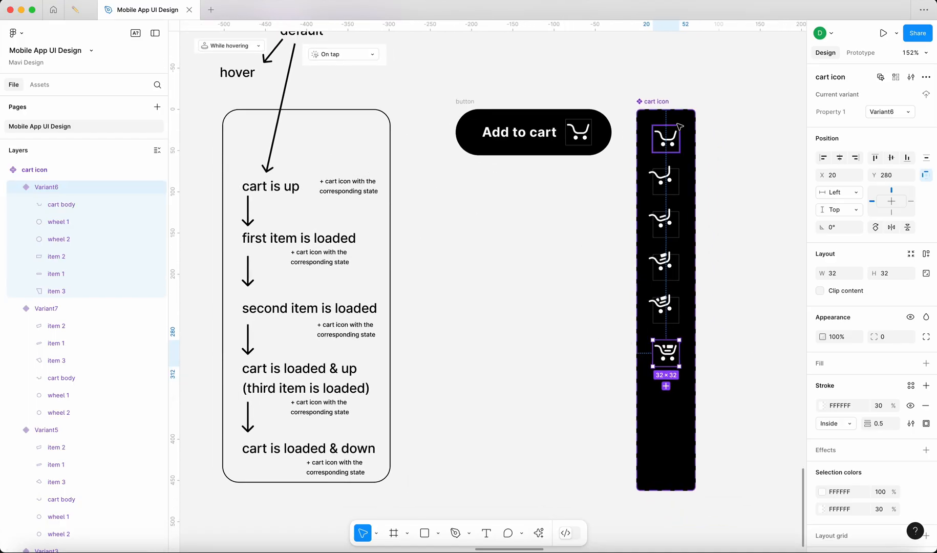
left_click(684, 154)
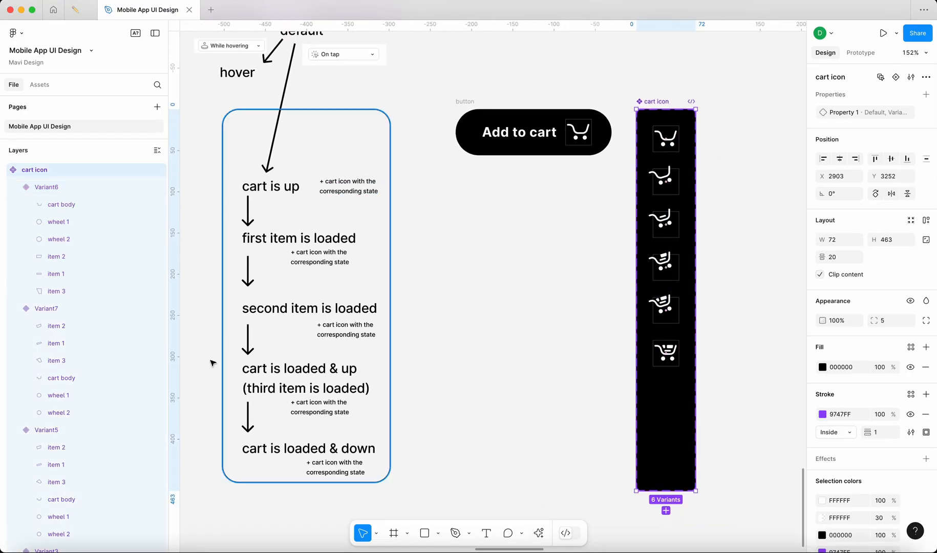
left_click(497, 390)
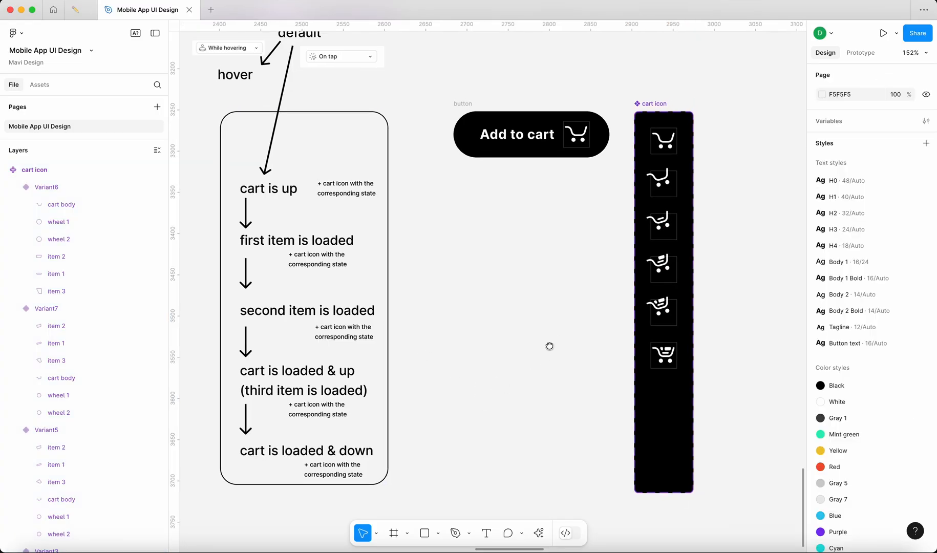
Step: Turn the Add to cart button frame into a component and rename it "add to cart button"
scroll(548, 343, "up", 2)
scroll(548, 343, "right", 2)
left_click(407, 145)
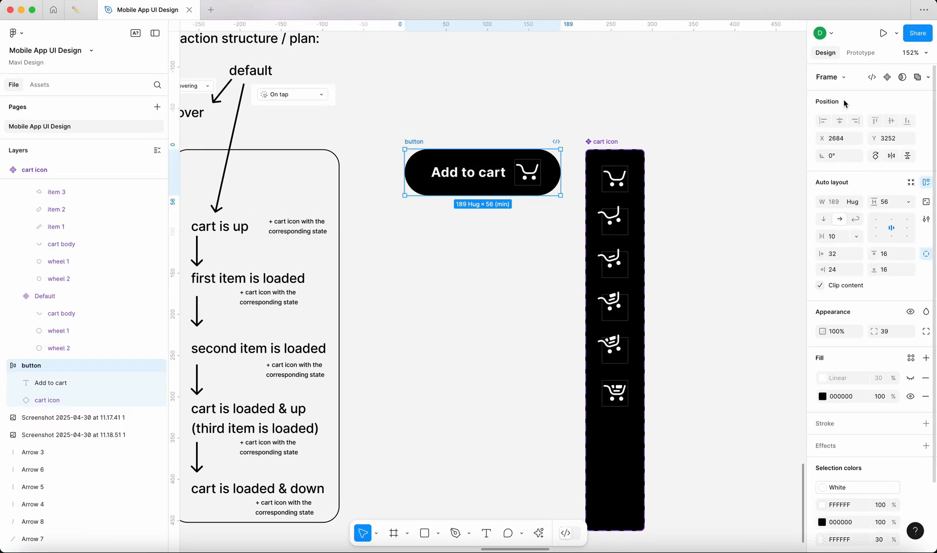
left_click(887, 78)
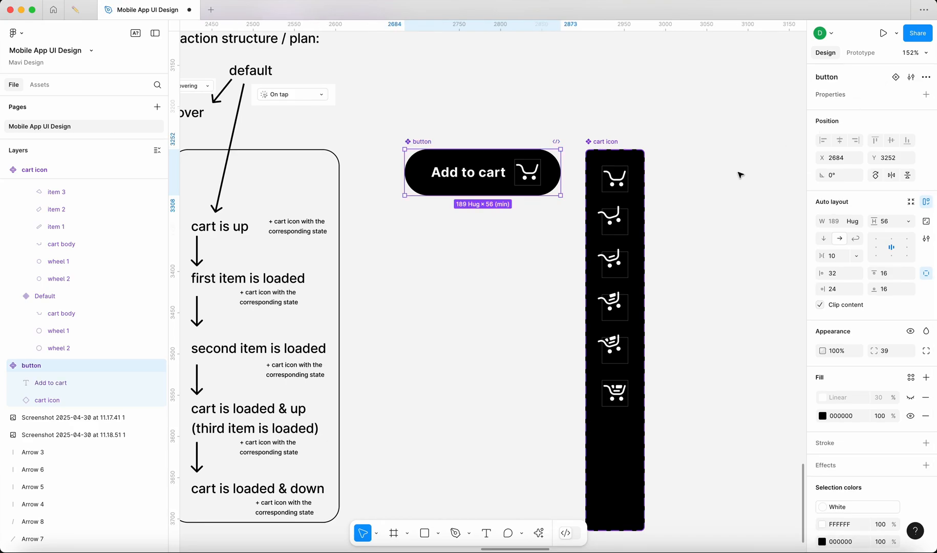
key("cmd+r")
type("add to")
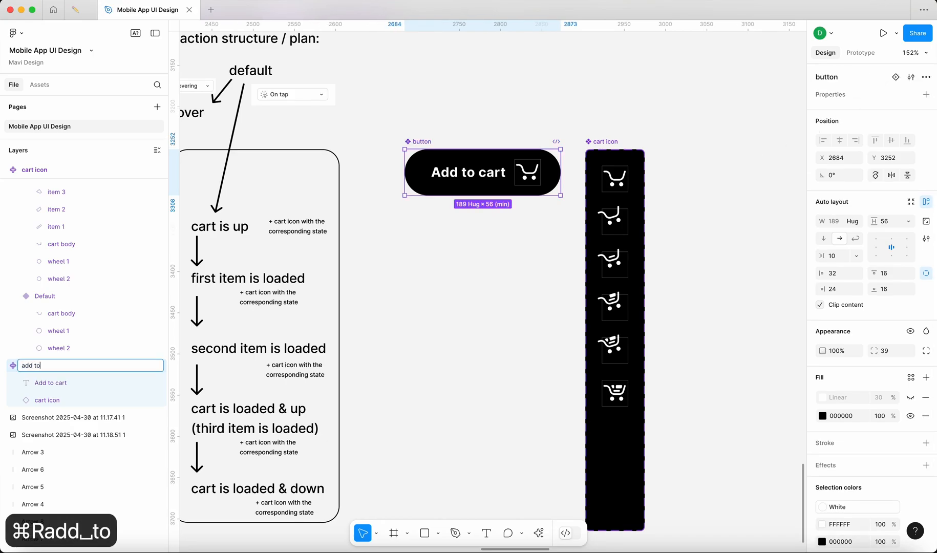
type(" cart button")
key("Return")
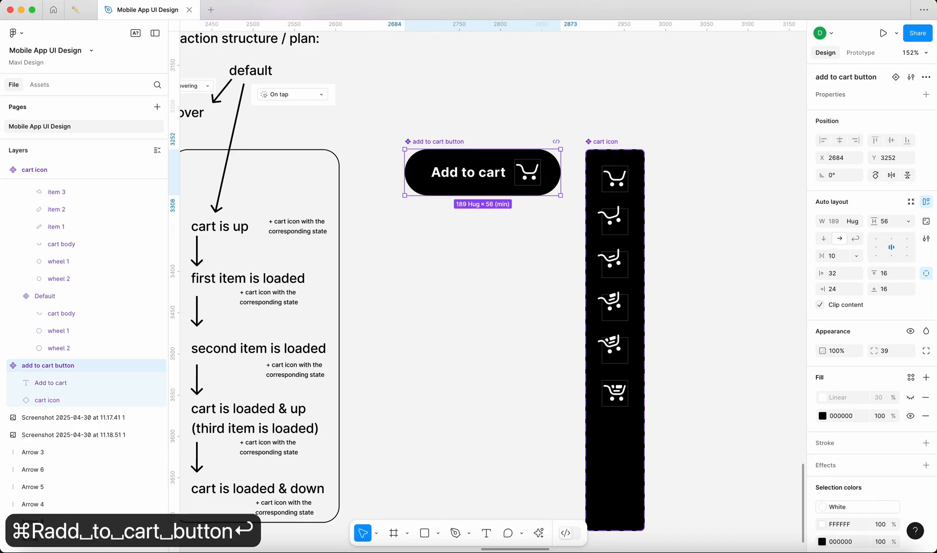
Step: Move the button component slightly away from the cart icon set and add variants to it until there are six
left_click(648, 160)
left_click_drag(507, 179, 499, 184)
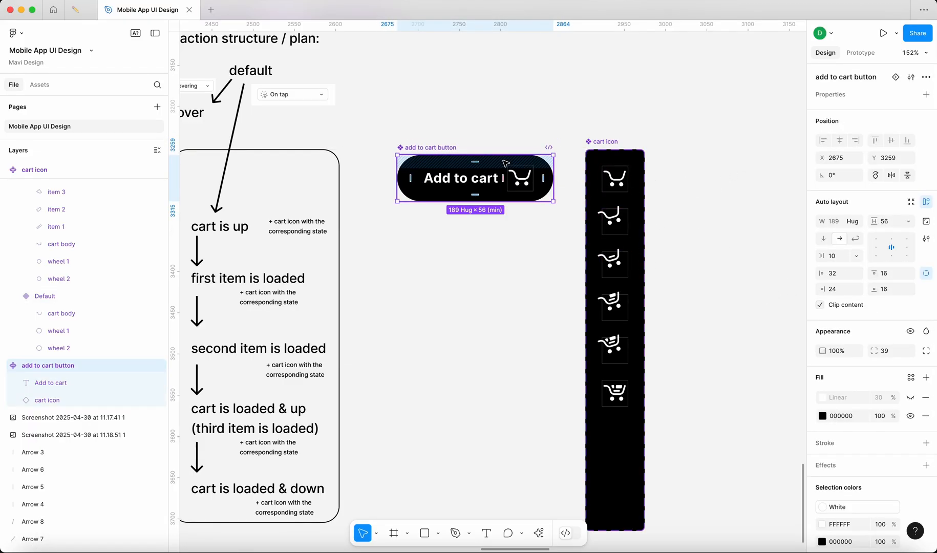
left_click(896, 77)
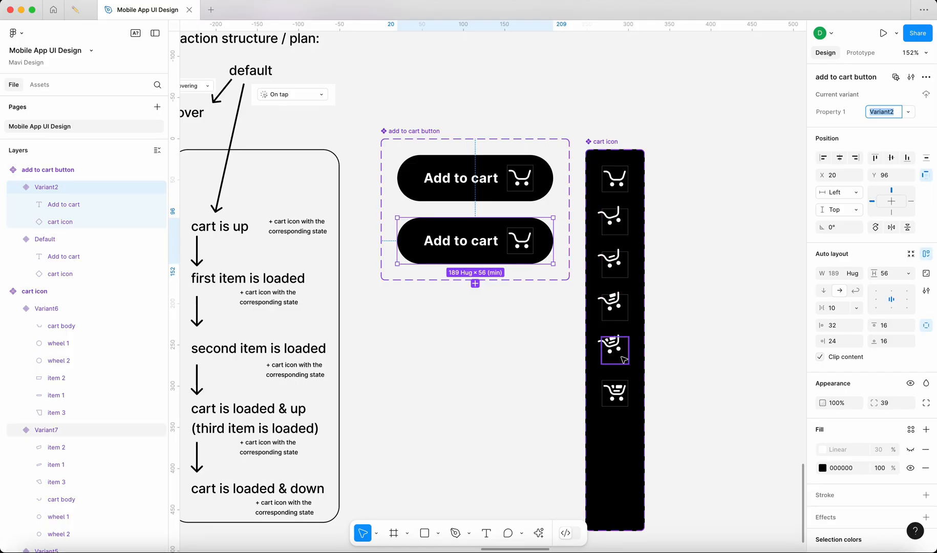
left_click(476, 284)
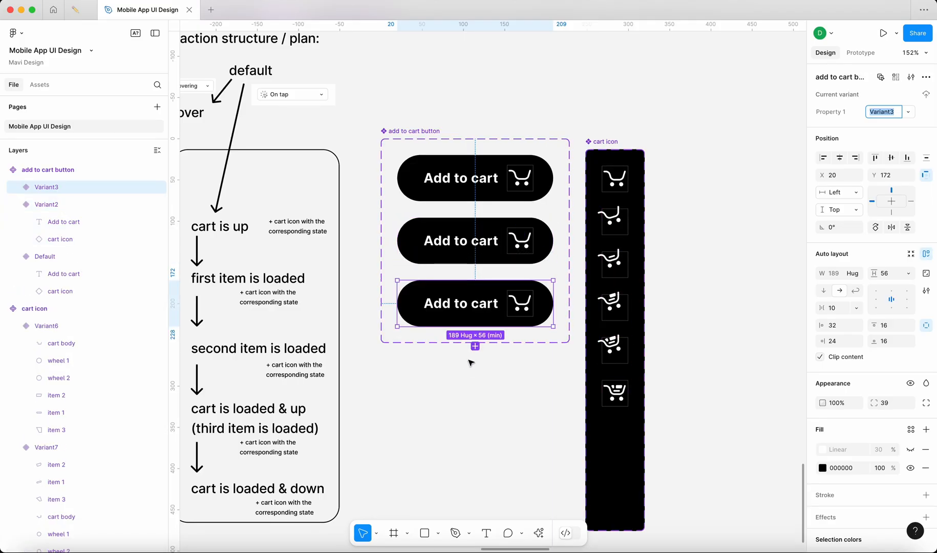
left_click(476, 347)
left_click(476, 408)
left_click(475, 470)
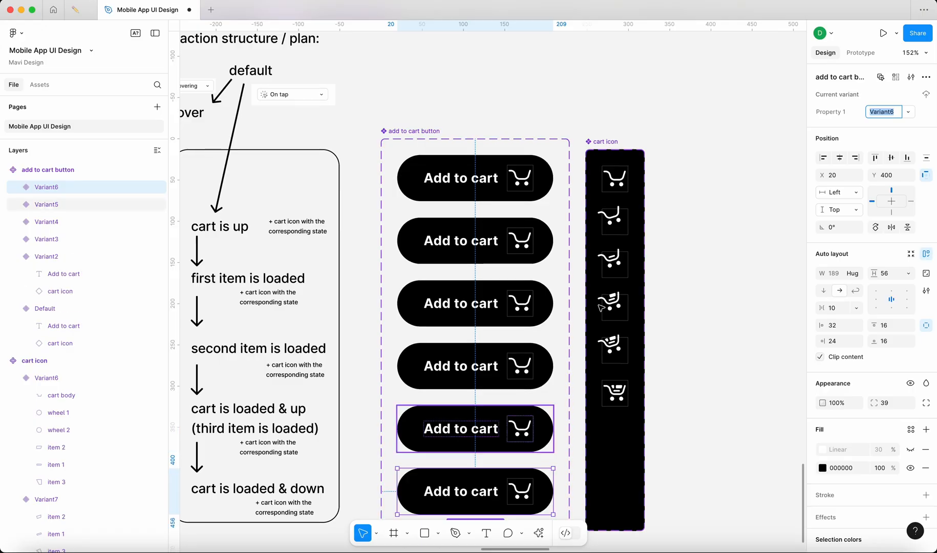
Step: Rename the first three cart icon variants, from the empty cart onward, as 1, 2 and 3
left_click(615, 178)
left_click(878, 113)
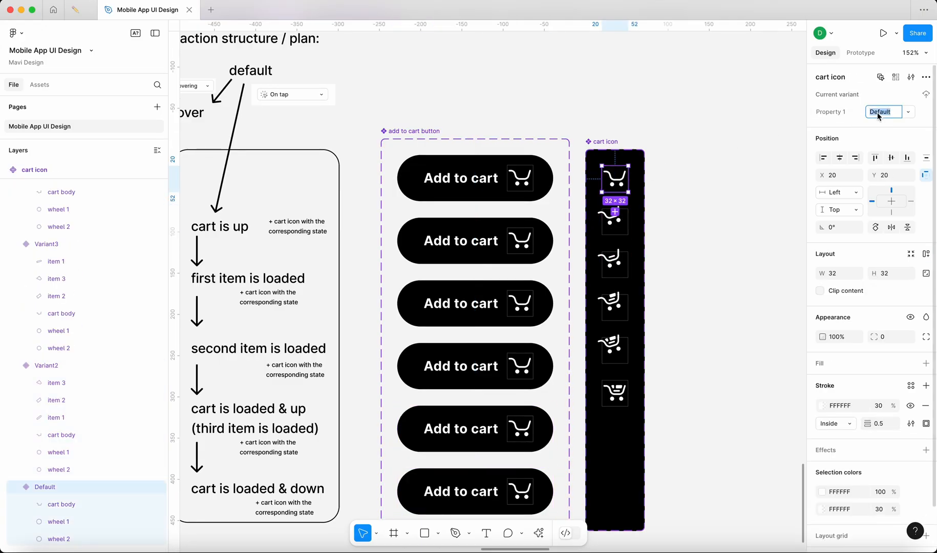
type("1")
key("Return")
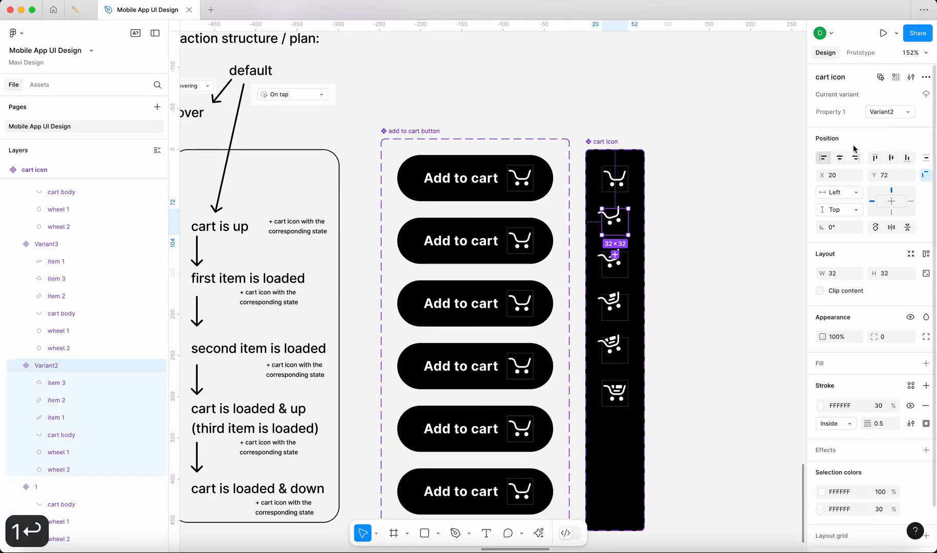
type("2")
key("Return")
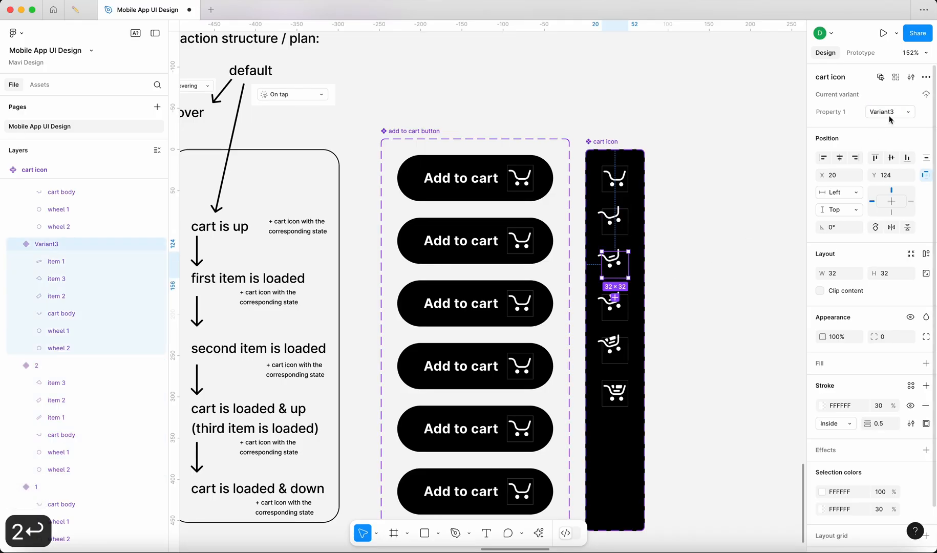
type("3")
key("Return")
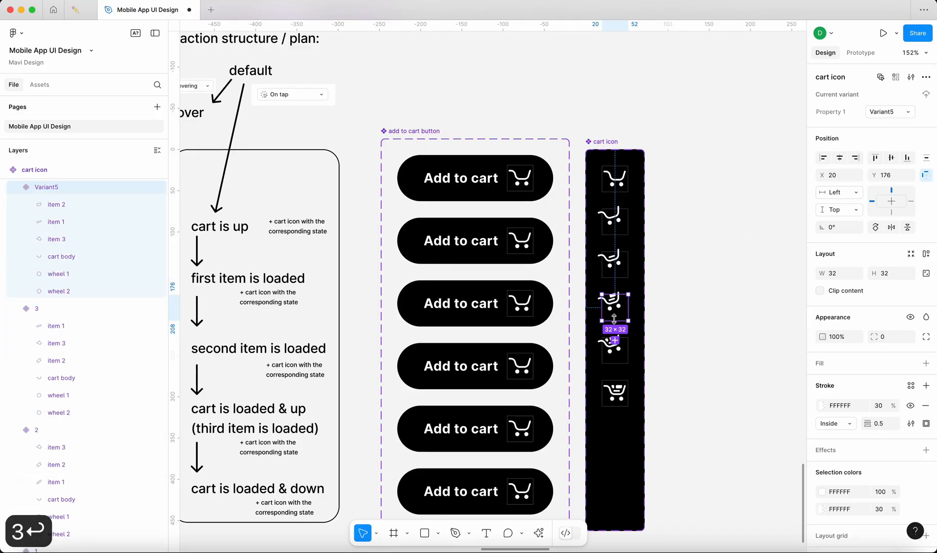
Step: Rename the last three cart icon variants, ending with the loaded upright cart, as 4, 5 and 6
left_click(888, 117)
type("4")
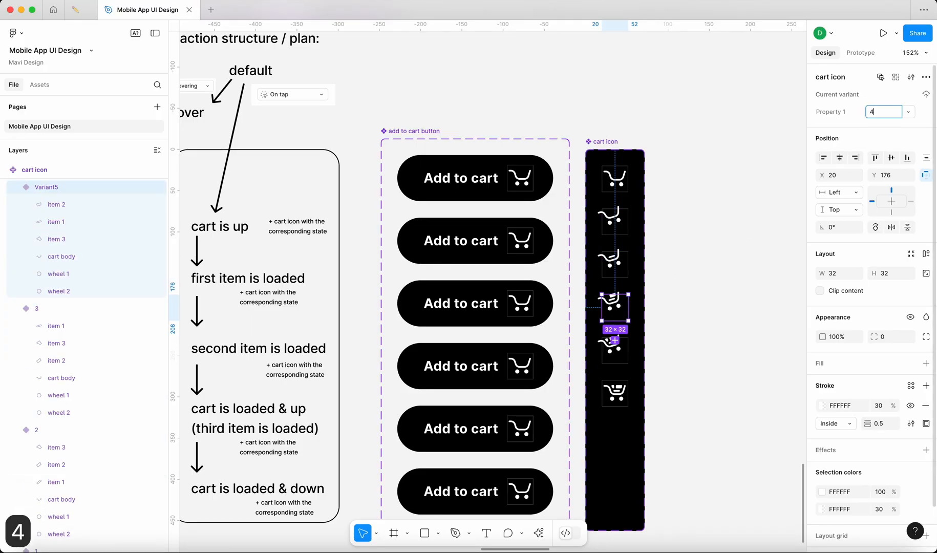
key("Return")
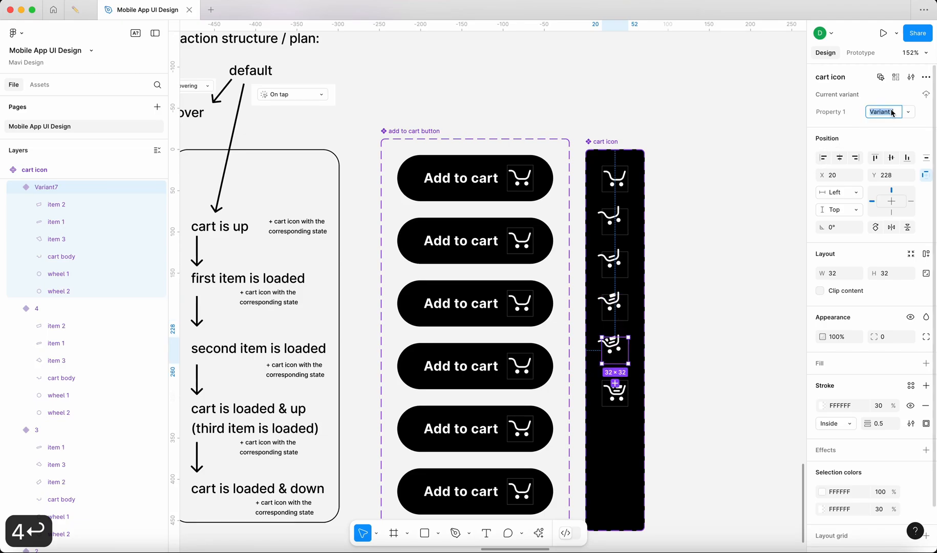
type("5")
key("Return")
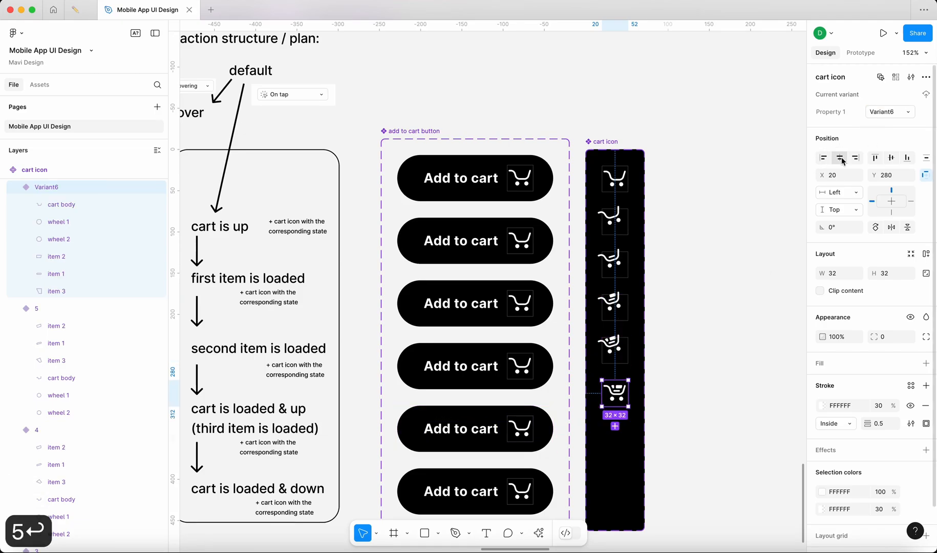
left_click(885, 112)
type("6")
key("Return")
left_click(684, 293)
scroll(684, 293, "down", 2)
scroll(684, 294, "right", 1)
double_click(477, 169)
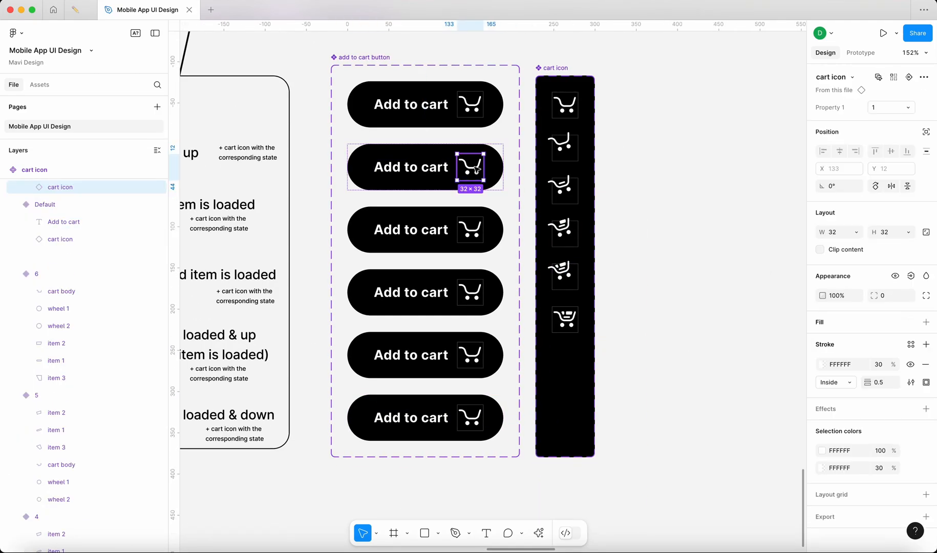
scroll(395, 215, "up", 2)
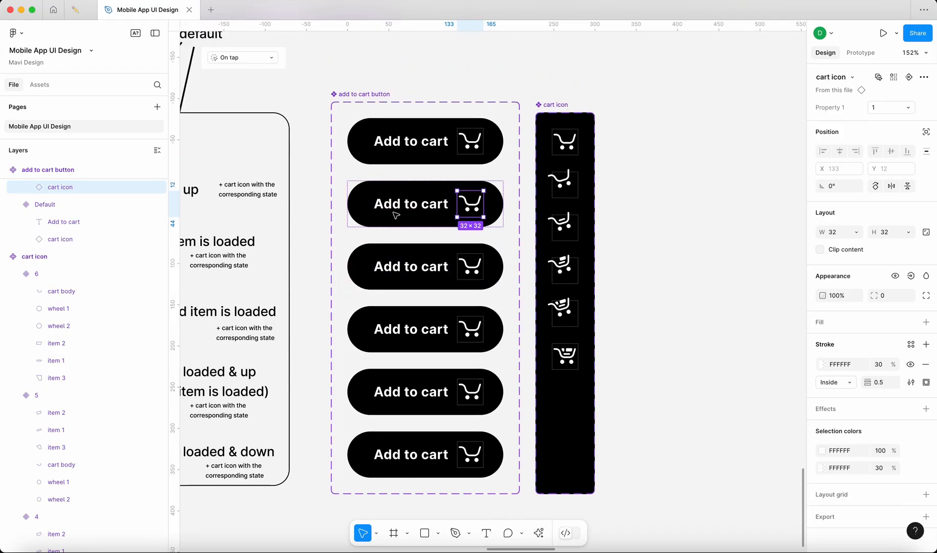
left_click(891, 108)
left_click(870, 105)
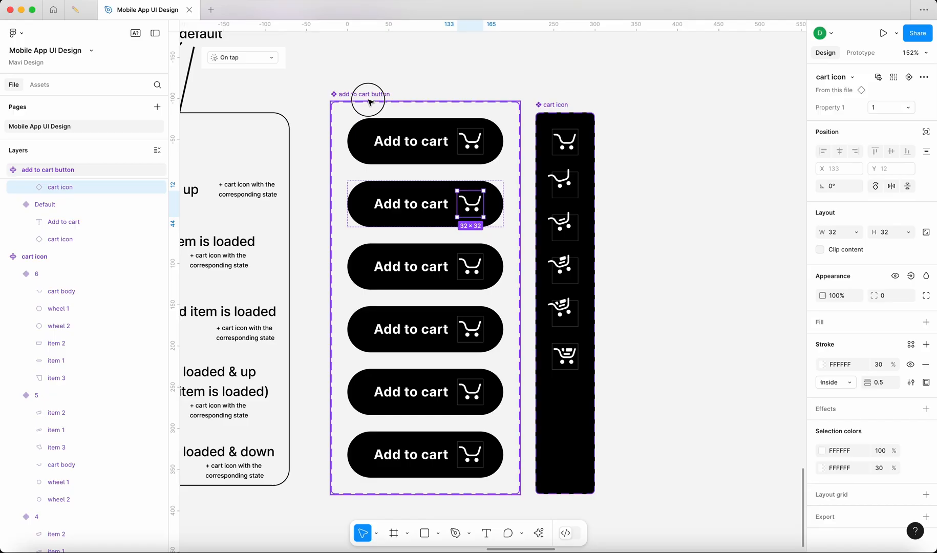
Step: Rename the variant property of the add to cart button component set as "animation state"
left_click(369, 101)
left_click(910, 112)
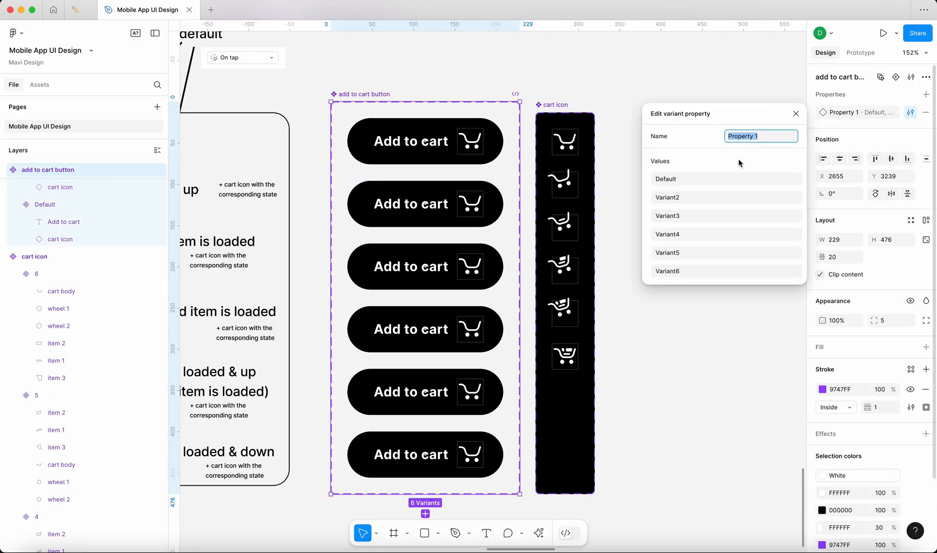
type("animation sta")
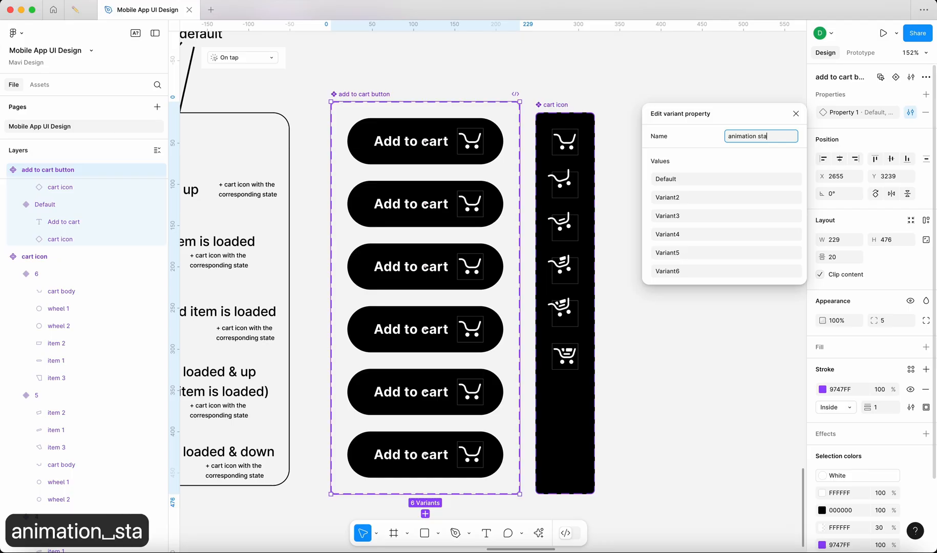
type("te")
key("Return")
Step: Check the cart icon value of the Default button and set the cart icon in button Variant2 to 2
double_click(471, 138)
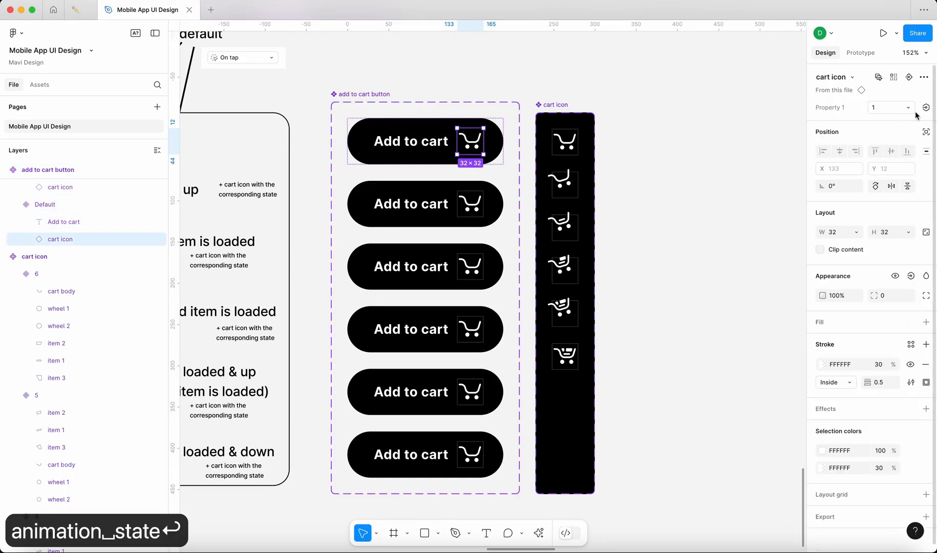
left_click(900, 107)
double_click(481, 203)
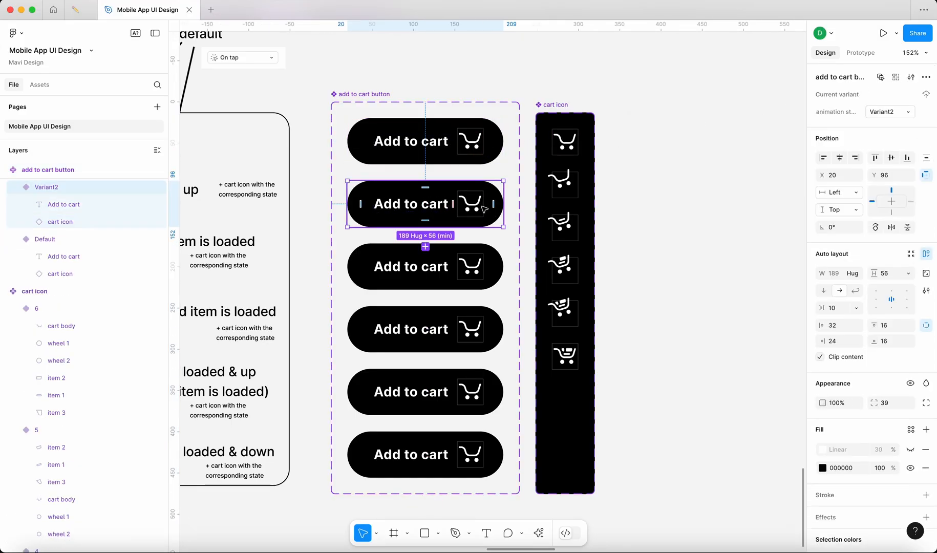
double_click(478, 207)
left_click(872, 107)
left_click(865, 121)
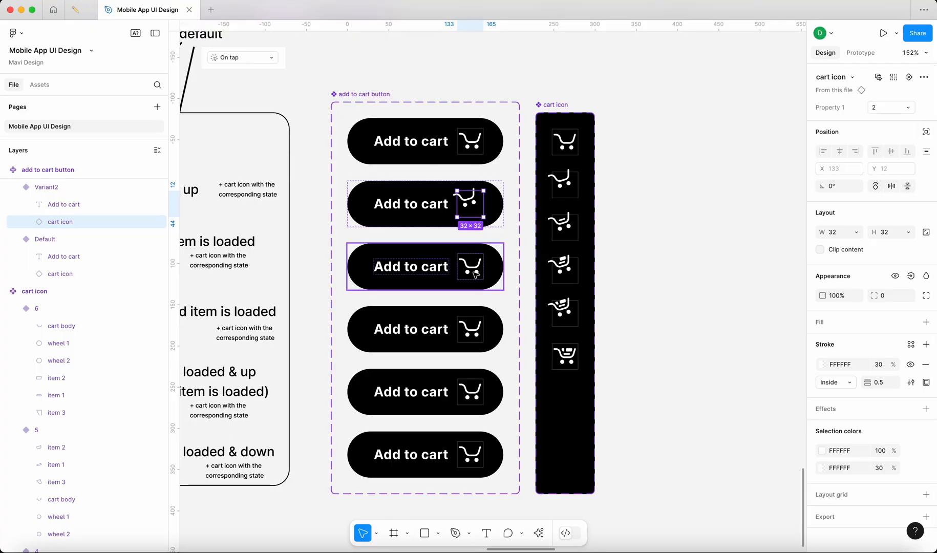
Step: Set the nested cart icon to 3 in button Variant3 and to 4 in button Variant4
double_click(470, 266)
left_click(891, 111)
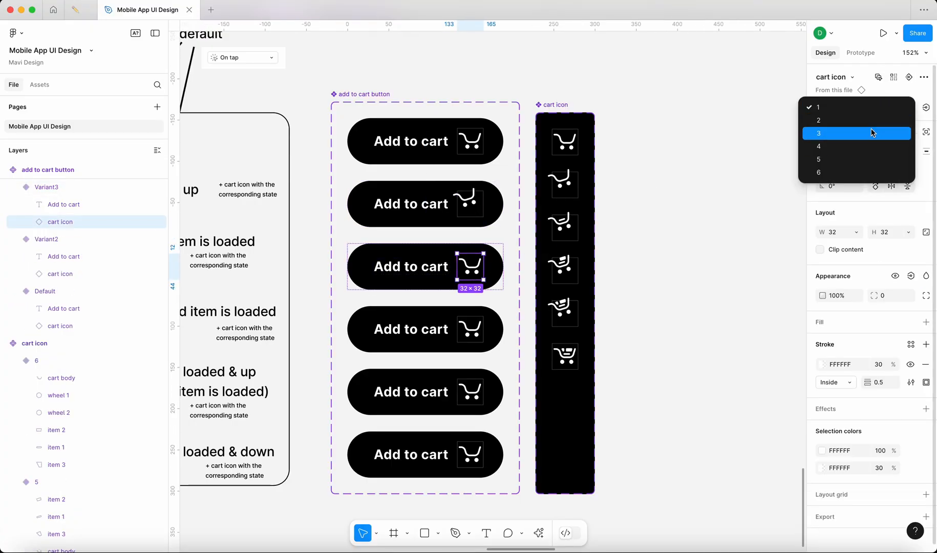
left_click(829, 133)
double_click(470, 329)
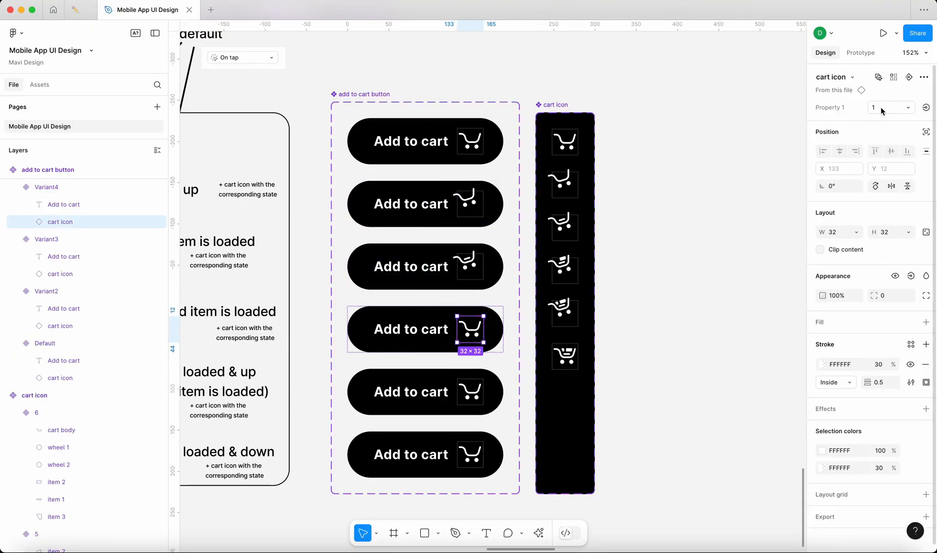
left_click(881, 110)
left_click(841, 146)
Step: Set the nested cart icon to 5 in button Variant5 and to 6 in button Variant6
double_click(470, 392)
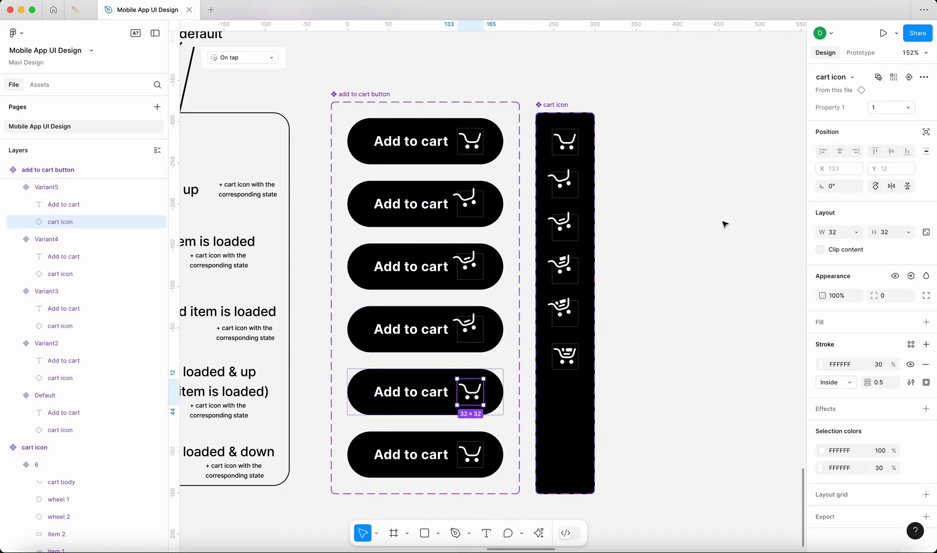
left_click(874, 109)
left_click(845, 159)
double_click(470, 455)
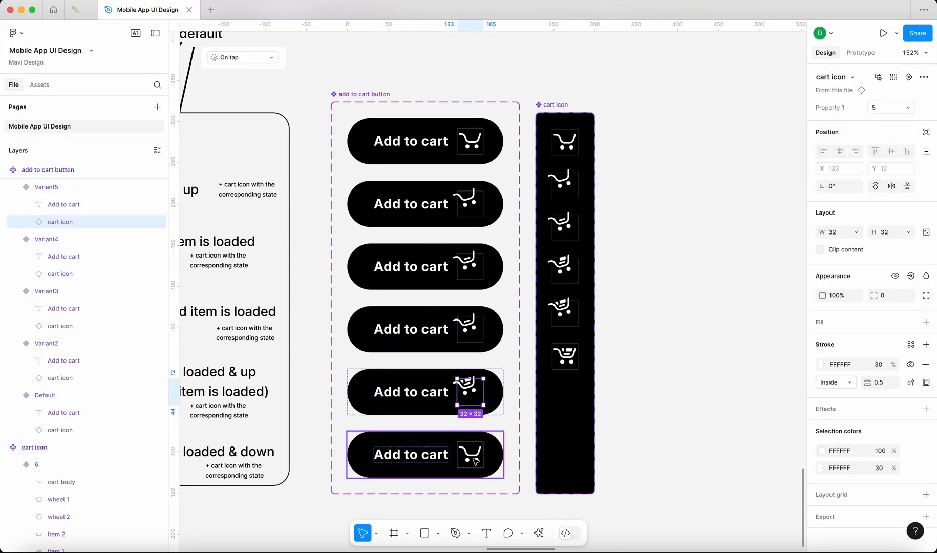
left_click(893, 108)
left_click(847, 171)
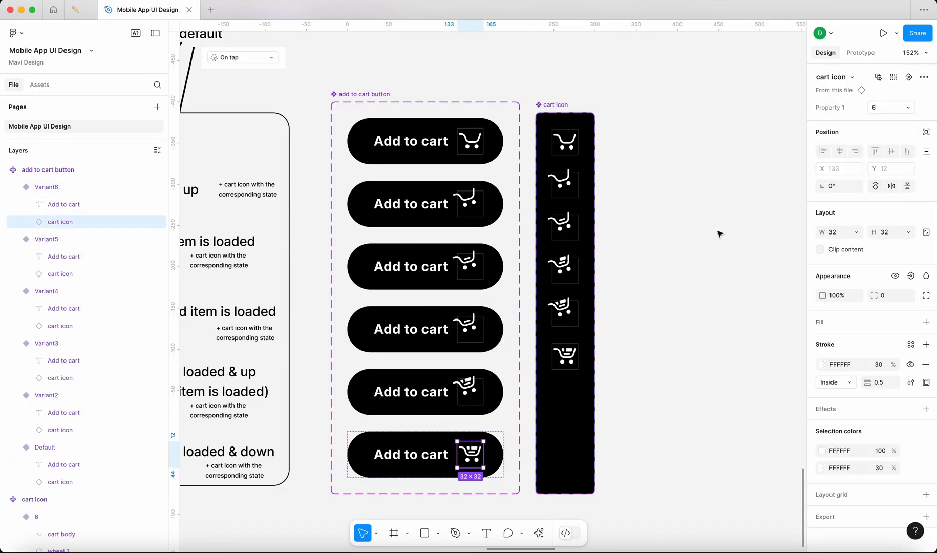
left_click(719, 239)
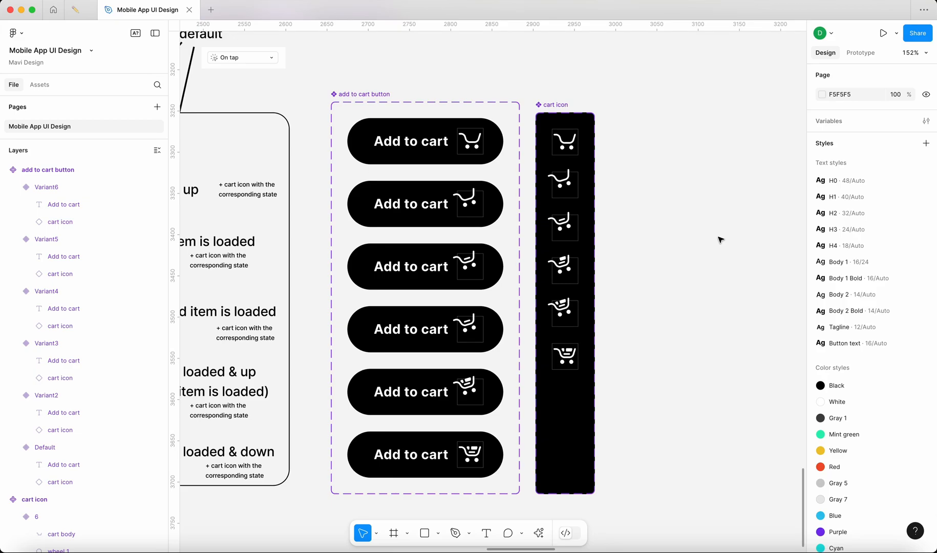
Step: Duplicate the New test page frame and place the copy beside the add to cart button and cart icon sets
scroll(621, 232, "down", 15)
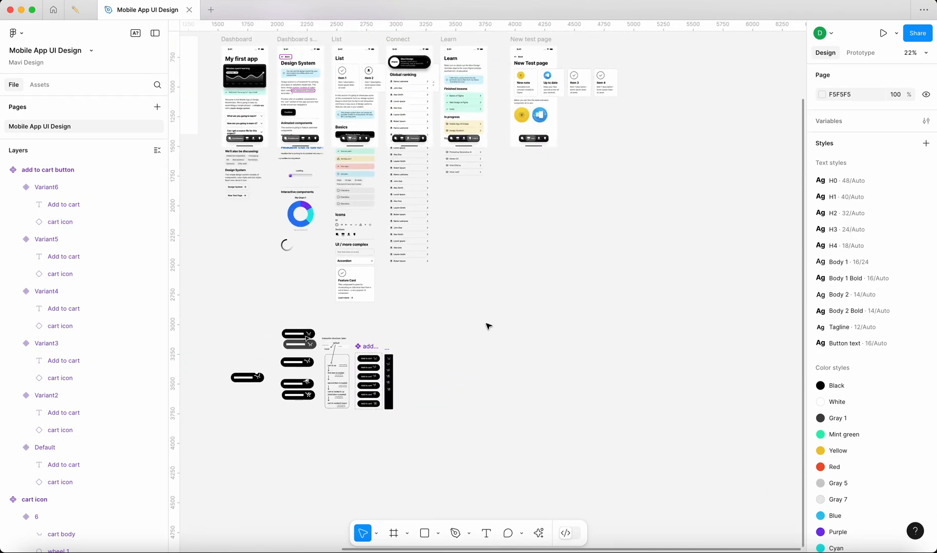
left_click(535, 37)
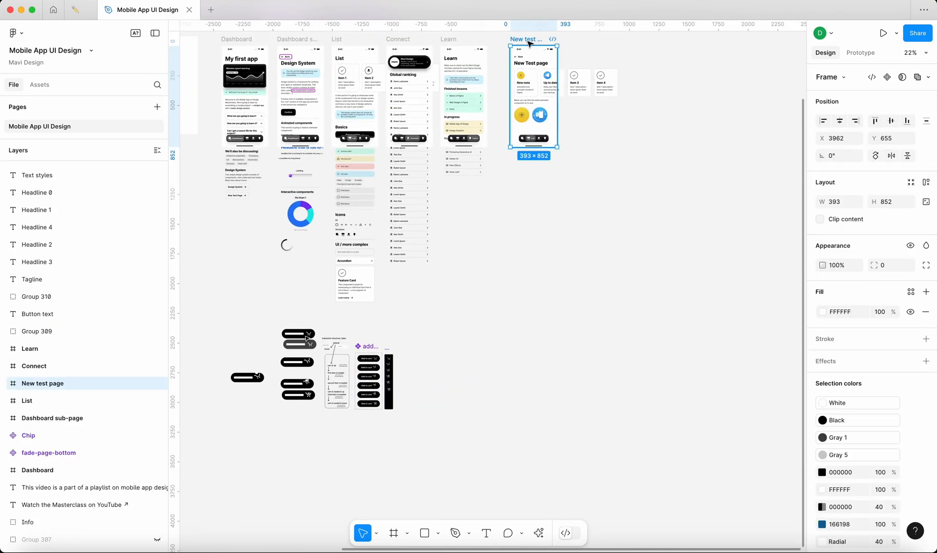
left_click_drag(530, 43, 439, 334)
Step: Rename the copied page frame as "Test page 2"
double_click(439, 334)
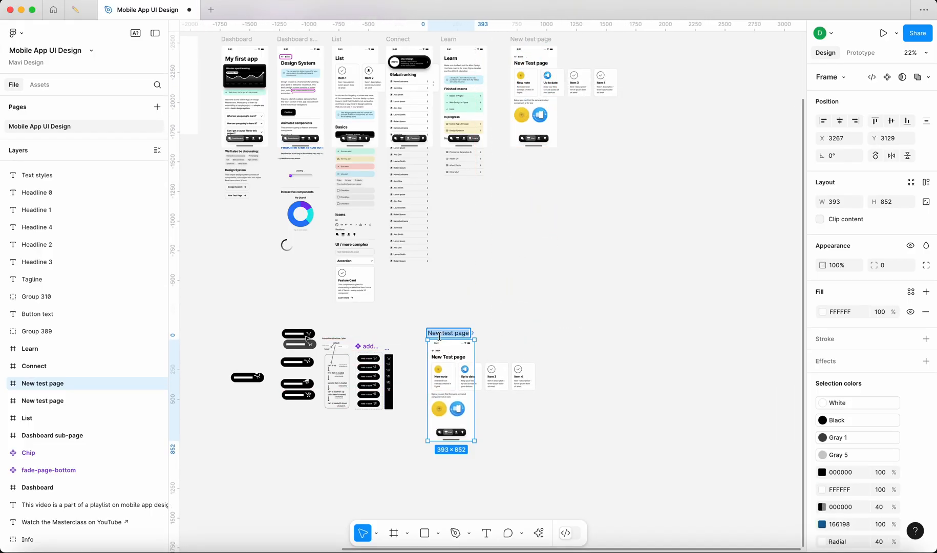
type("new pag")
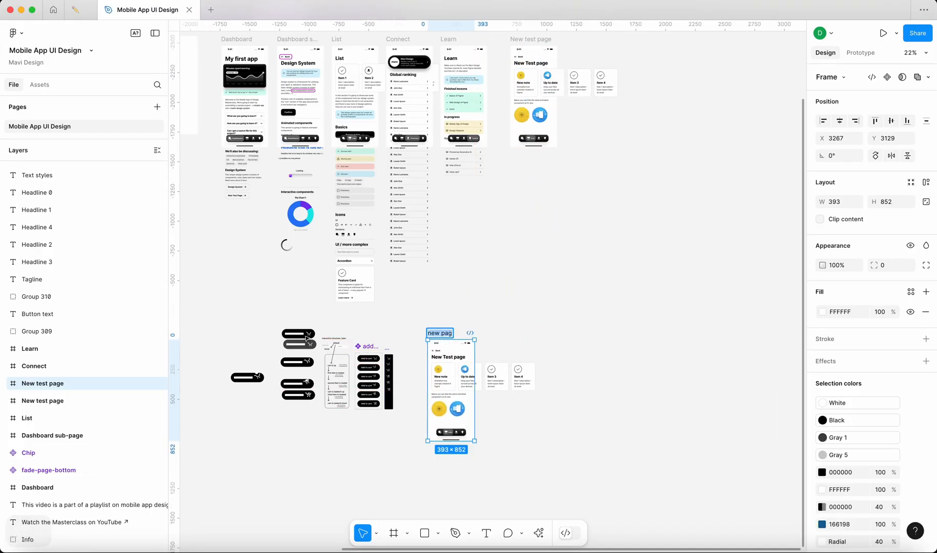
type("e")
key("BackSpace")
type("Test ")
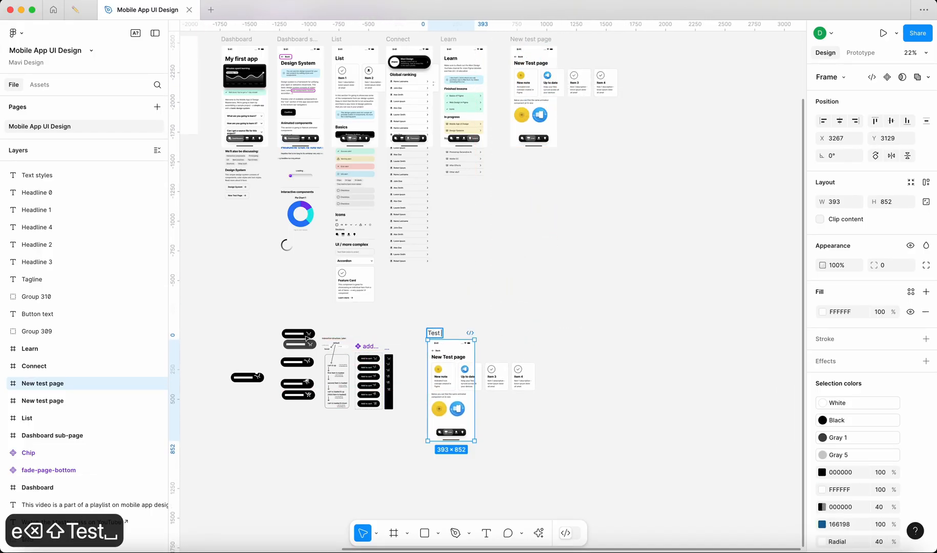
type("page 2")
key("Return")
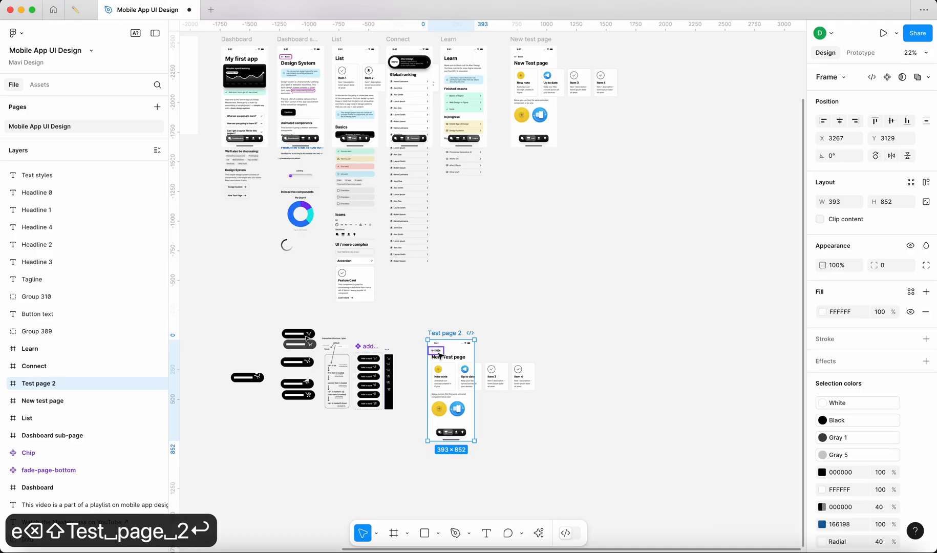
Step: Delete the feature cards section and the animated icons row from Test page 2, keeping only its heading and navigation elements
left_click(439, 376)
scroll(440, 377, "up", 5)
double_click(453, 378)
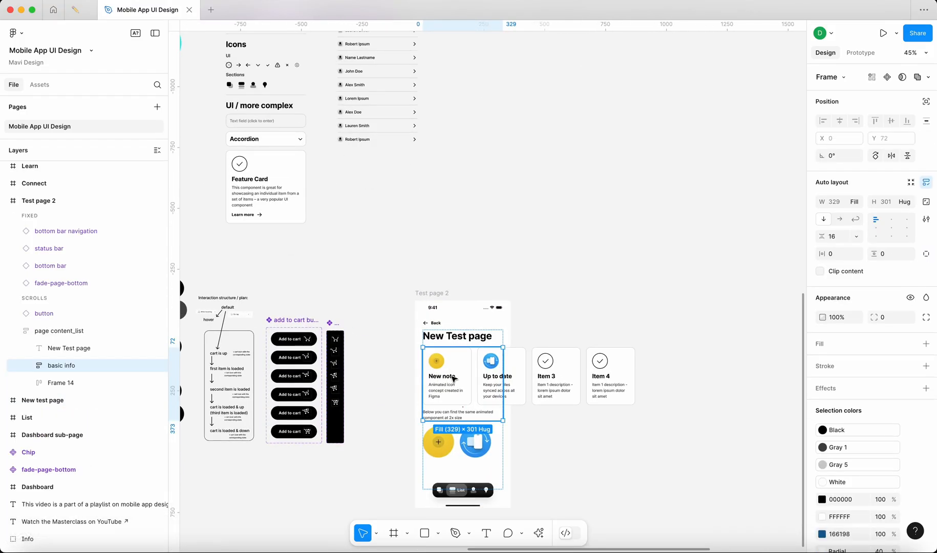
key("BackSpace")
key("BackSpace")
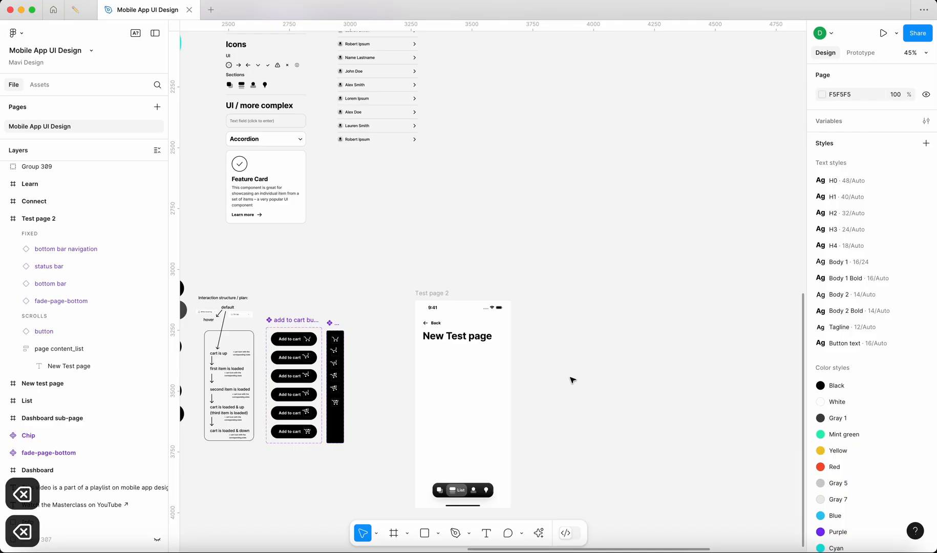
Step: Examine the prototype interaction on Test page 2's Back button and the page's connections to the other frames
left_click(445, 324)
left_click(862, 53)
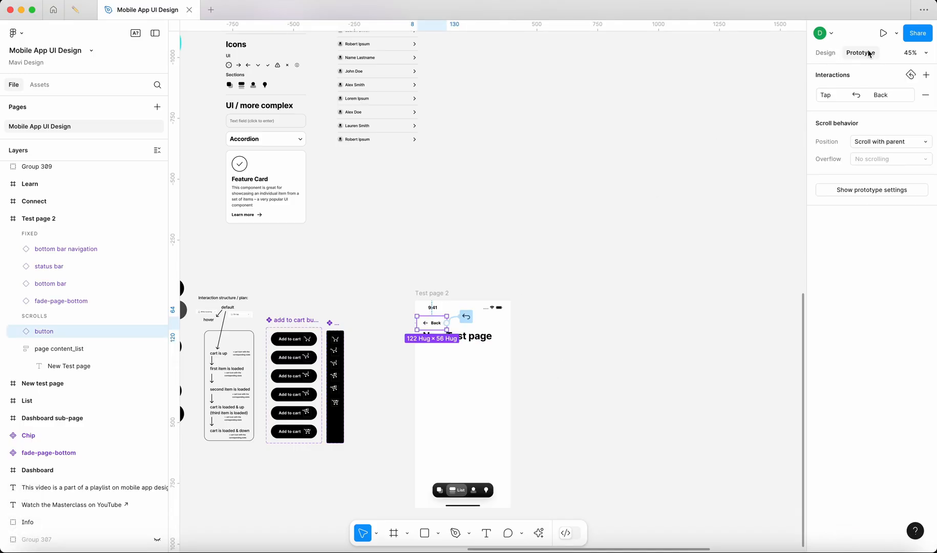
left_click(639, 253)
scroll(466, 268, "down", 5)
left_click(464, 279)
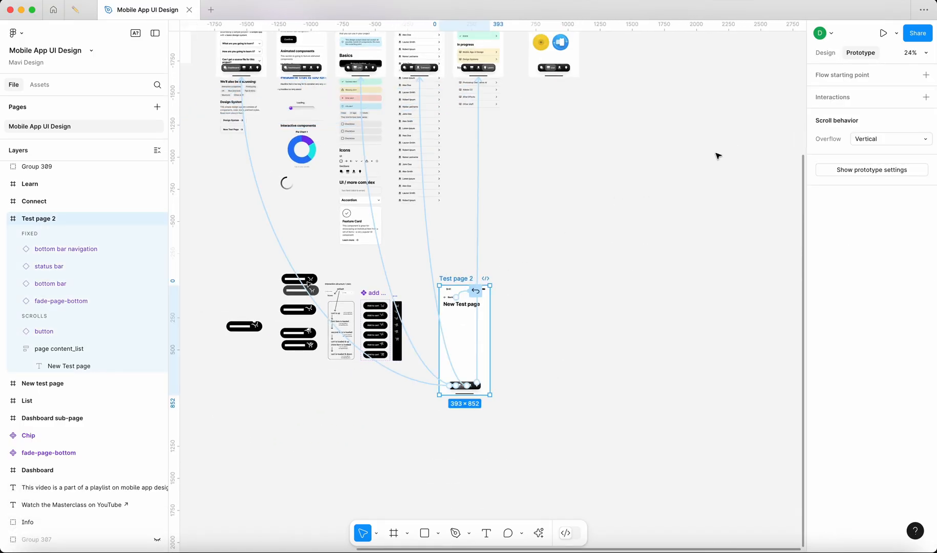
scroll(428, 290, "up", 5)
scroll(488, 287, "down", 5)
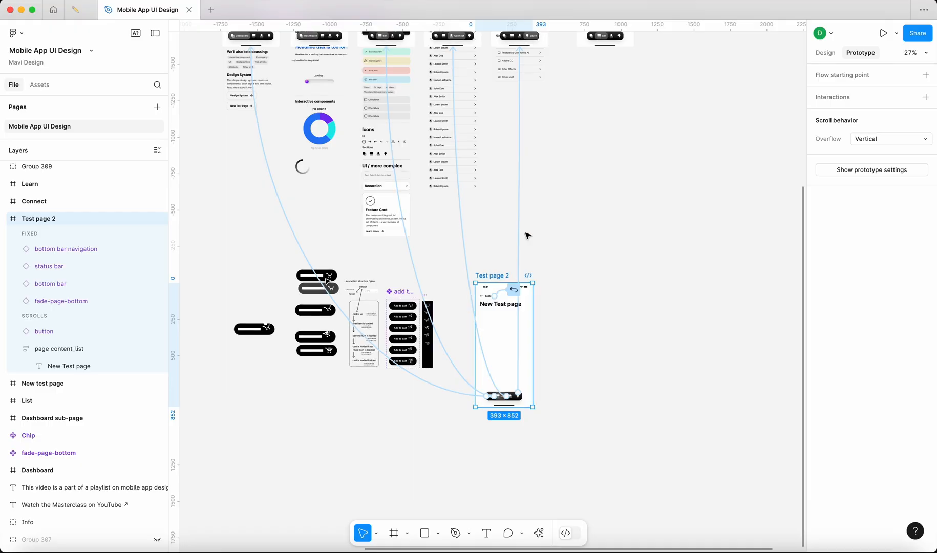
Step: Select the New Test Page button below the Design System text in the Dashboard frame
left_click(583, 203)
scroll(584, 203, "up", 3)
scroll(585, 205, "up", 2)
scroll(311, 266, "up", 8)
left_click(308, 358)
double_click(308, 358)
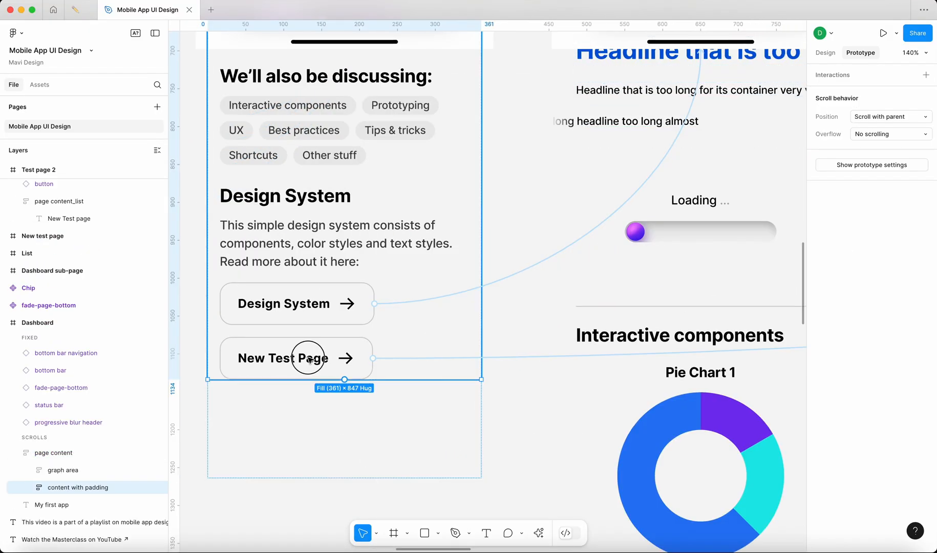
Step: Duplicate the New Test Page button on the Dashboard and relabel the copy "New Test Page 2"
double_click(309, 359)
scroll(311, 360, "down", 3)
key("super+d")
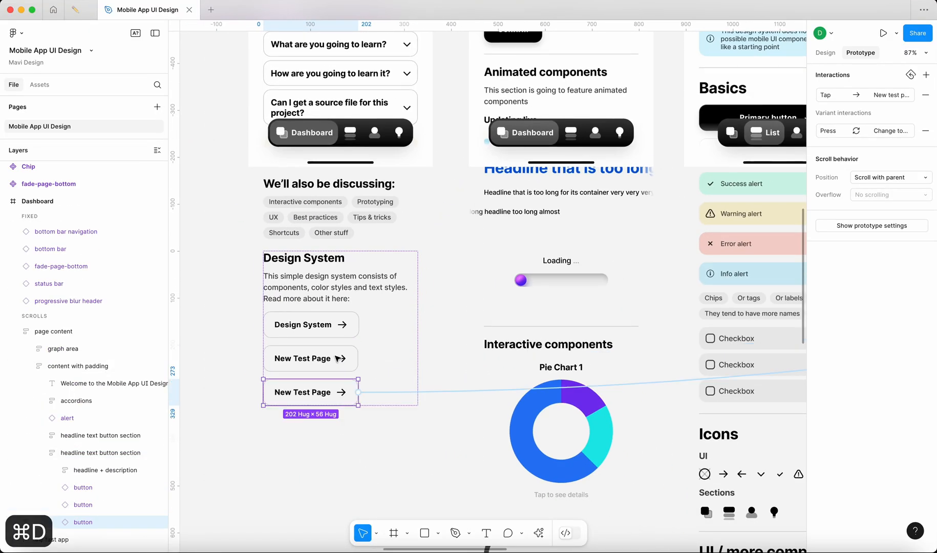
double_click(313, 392)
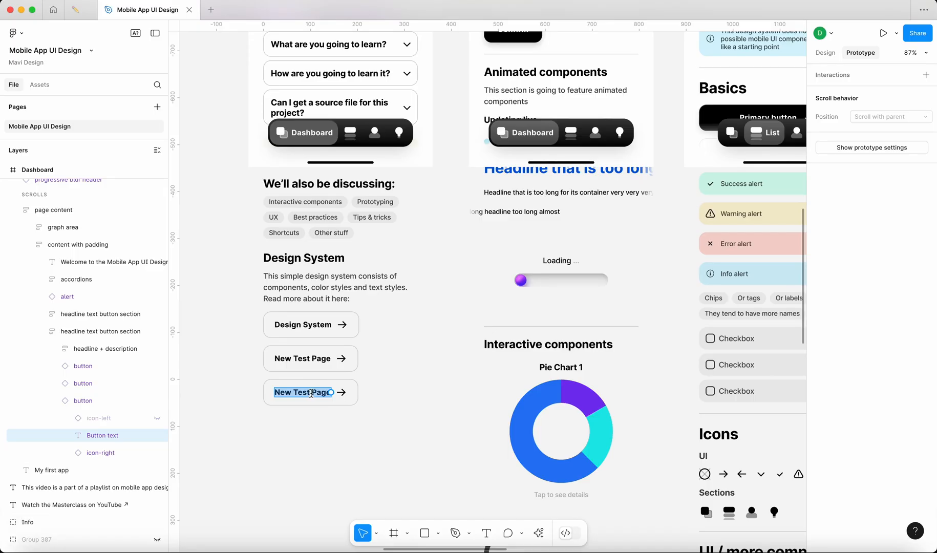
key("Right")
type("@")
key("BackSpace")
type("2")
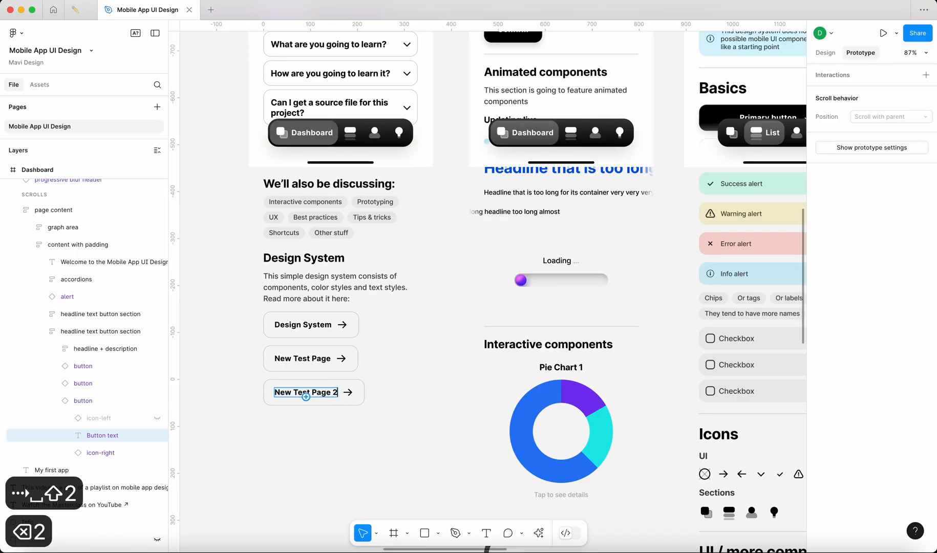
left_click(236, 412)
Step: Link the New Test Page 2 button on tap to navigate to the Test page 2 frame
scroll(237, 414, "down", 5)
scroll(236, 414, "down", 3)
left_click_drag(280, 404, 556, 450)
scroll(673, 354, "down", 5)
scroll(634, 438, "down", 4)
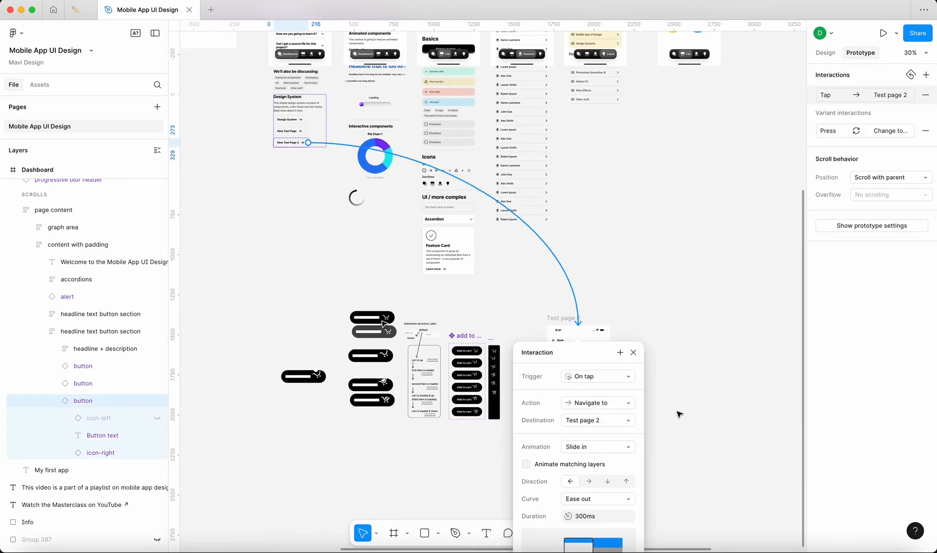
left_click(678, 414)
Step: Move the Test page 2 frame up into the empty canvas area and change its heading to "New Test page 2"
left_click_drag(564, 323, 651, 230)
double_click(663, 254)
key("Right")
type("2")
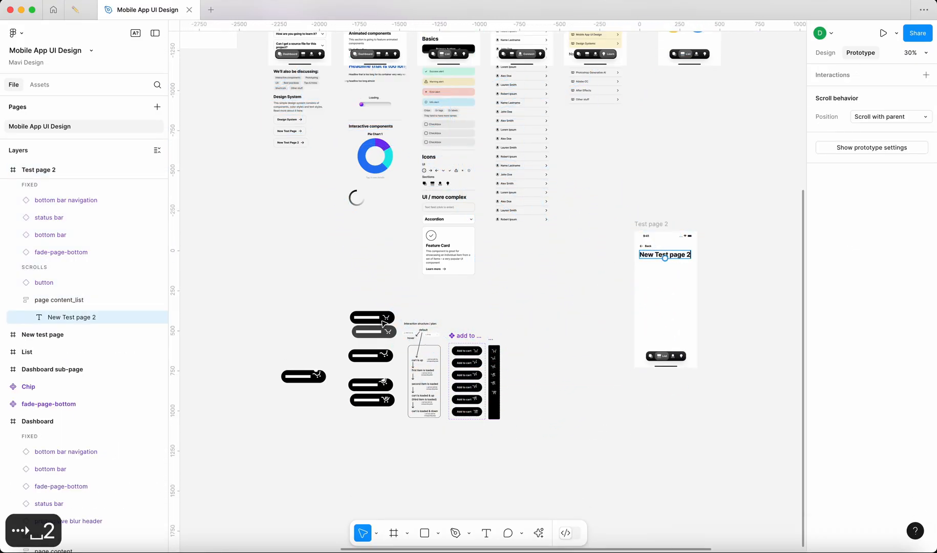
left_click(729, 337)
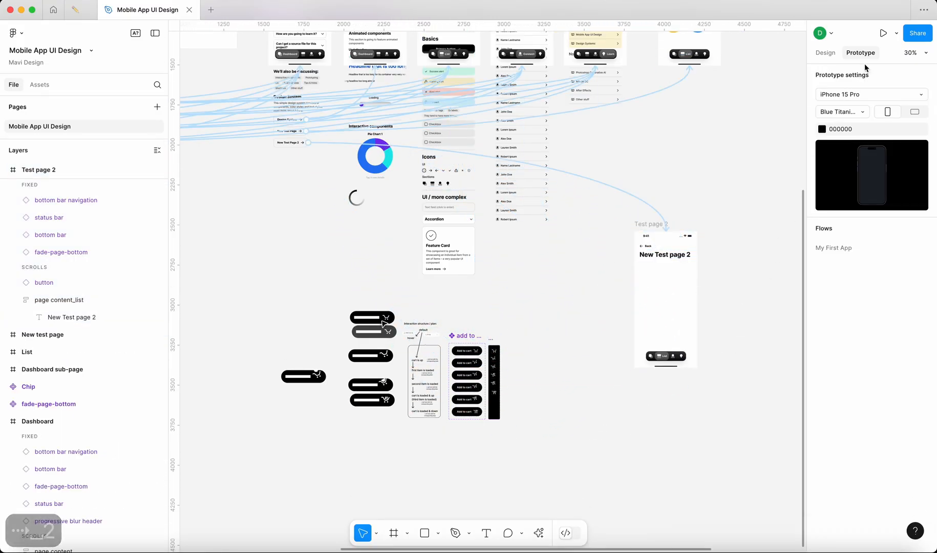
Step: Preview the prototype, follow the New Test Page 2 button, go back to the dashboard and return to the design file
left_click(884, 33)
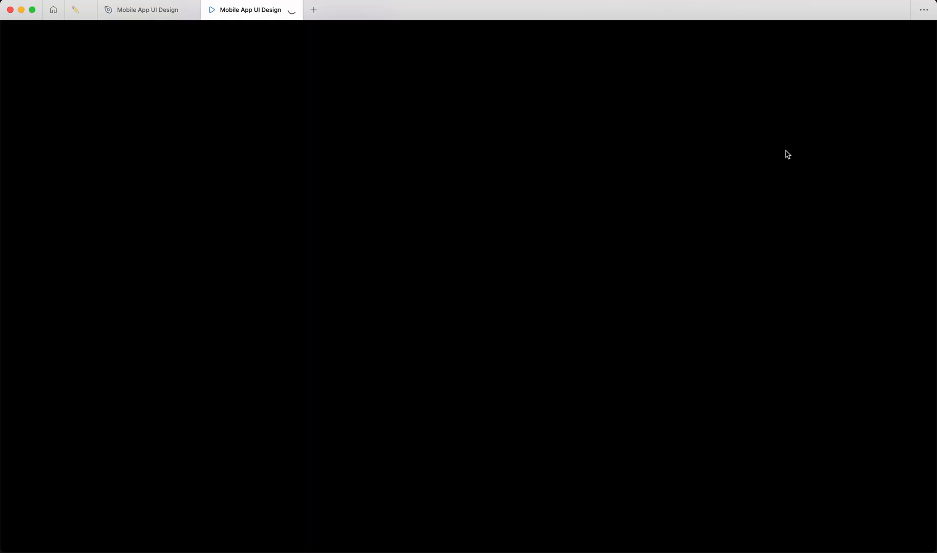
scroll(482, 310, "down", 5)
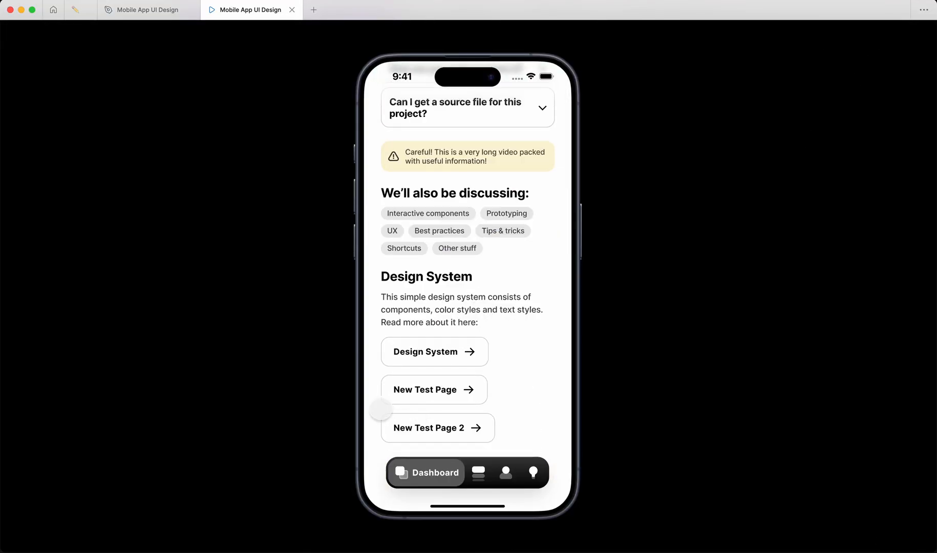
left_click(385, 419)
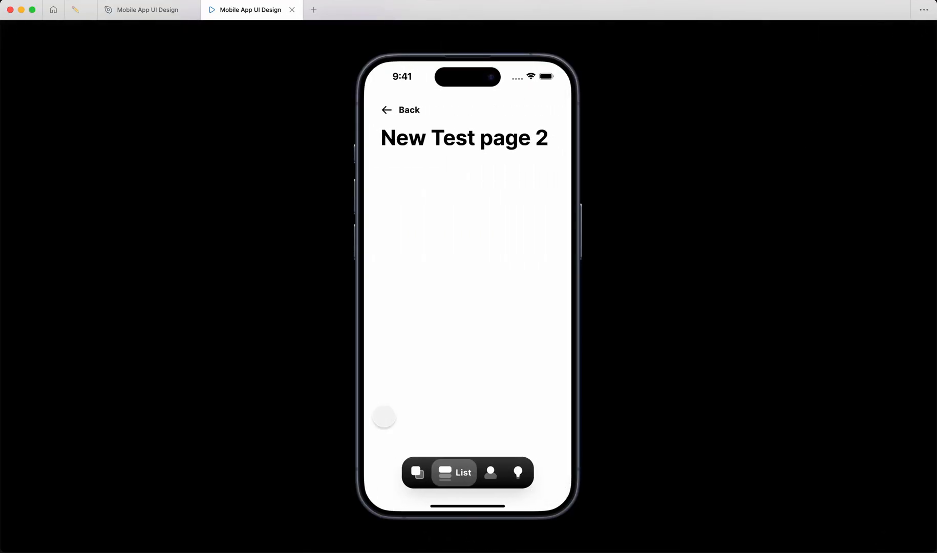
left_click(404, 110)
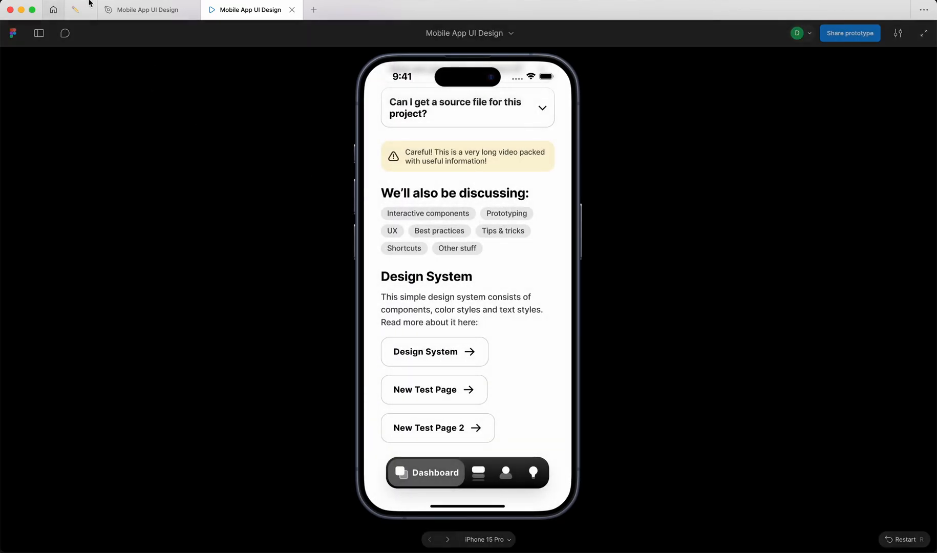
left_click(169, 11)
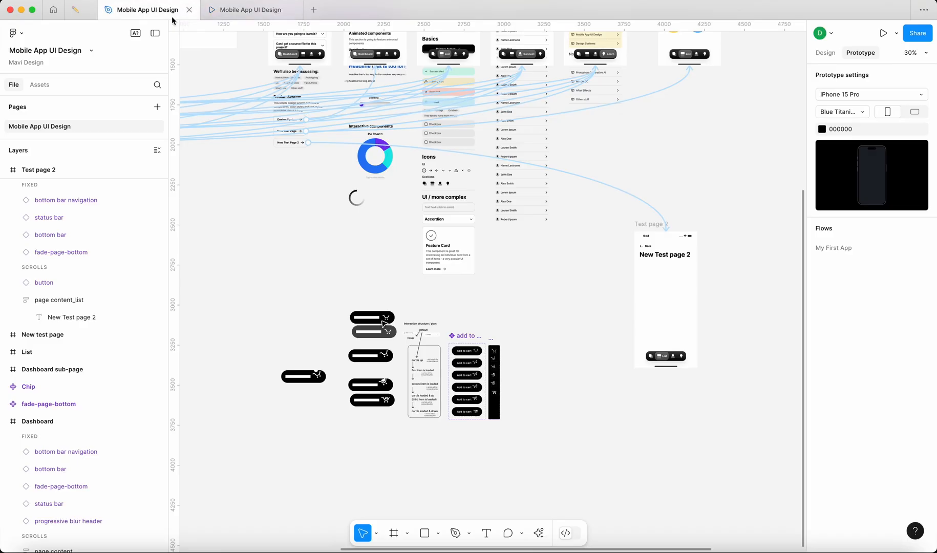
Step: Connect the Default variant of the add to cart button to Variant2 with an on-tap Change to interaction
left_click(828, 52)
left_click(468, 376)
scroll(469, 377, "up", 10)
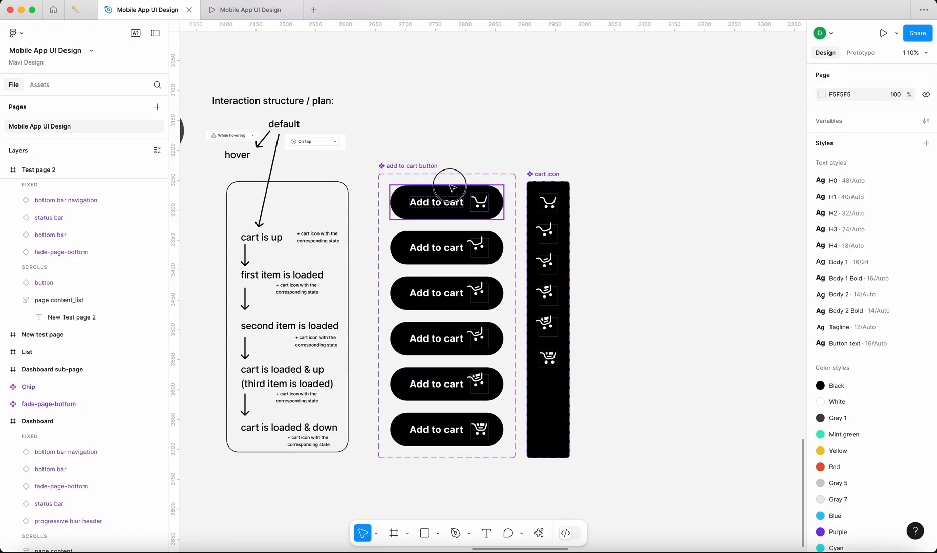
left_click(469, 209)
scroll(473, 210, "up", 5)
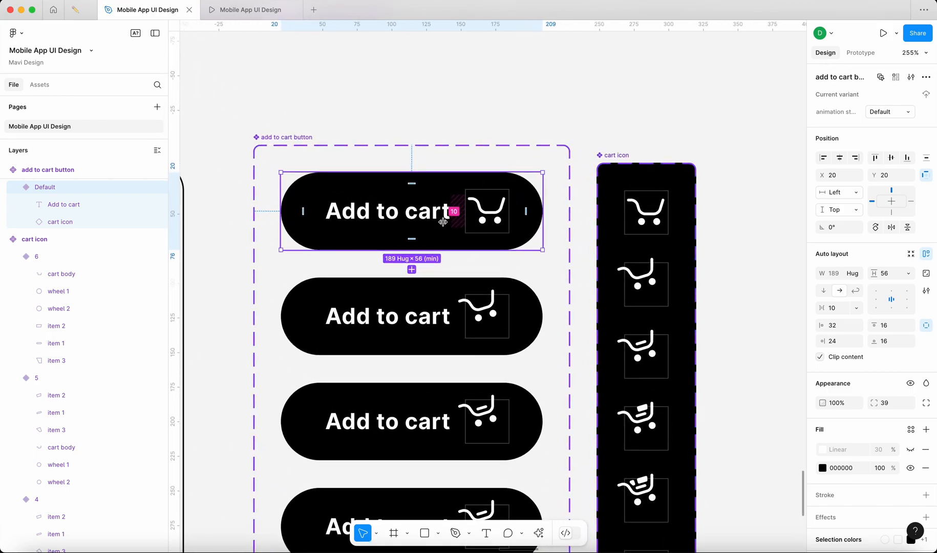
left_click(847, 53)
left_click_drag(543, 211, 485, 287)
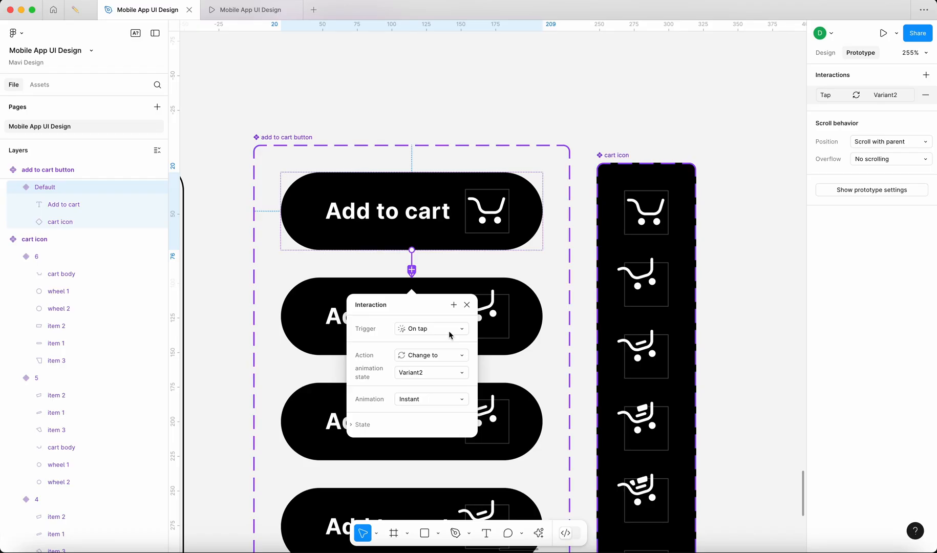
left_click(445, 372)
left_click(446, 372)
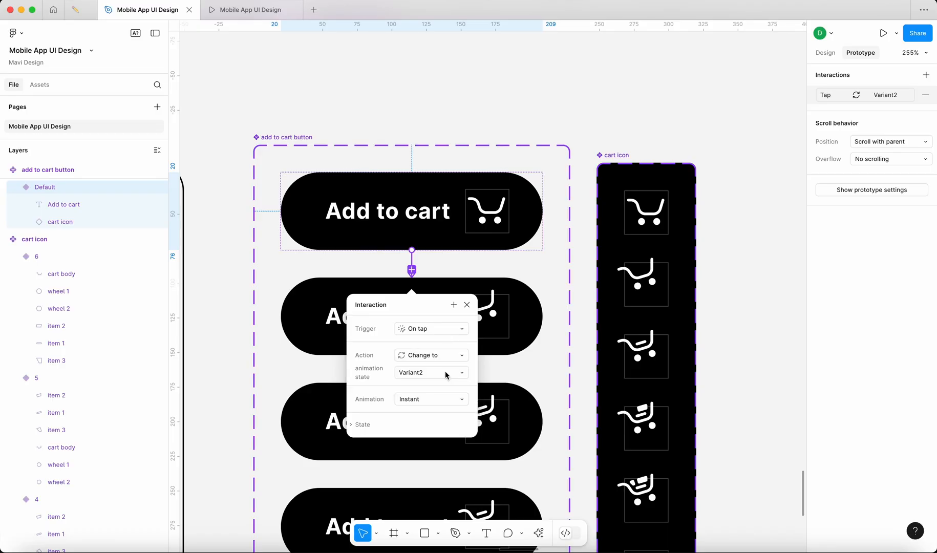
left_click(718, 355)
Step: Rename the add to cart button's second variant "cart is up" and its third variant "first item loaded"
left_click(410, 317)
left_click(824, 52)
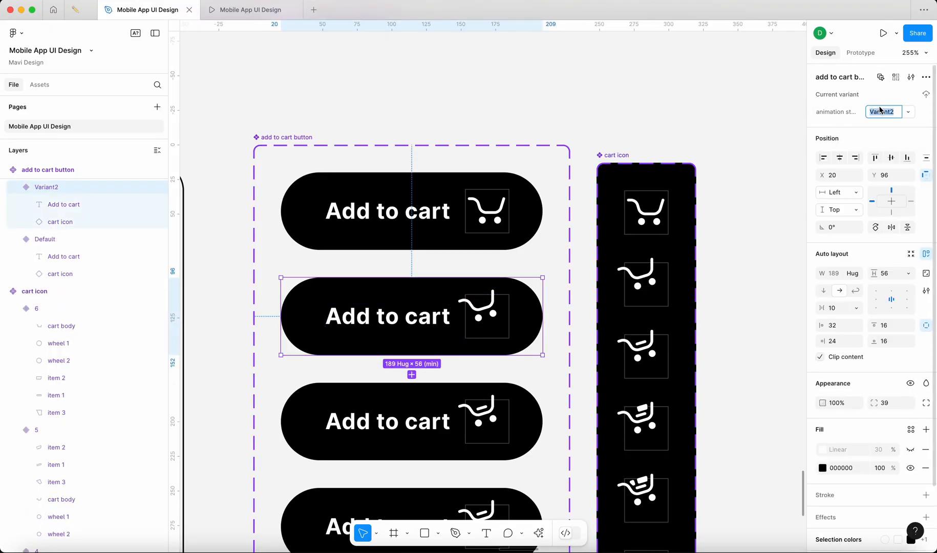
type("cart is up")
key("Return")
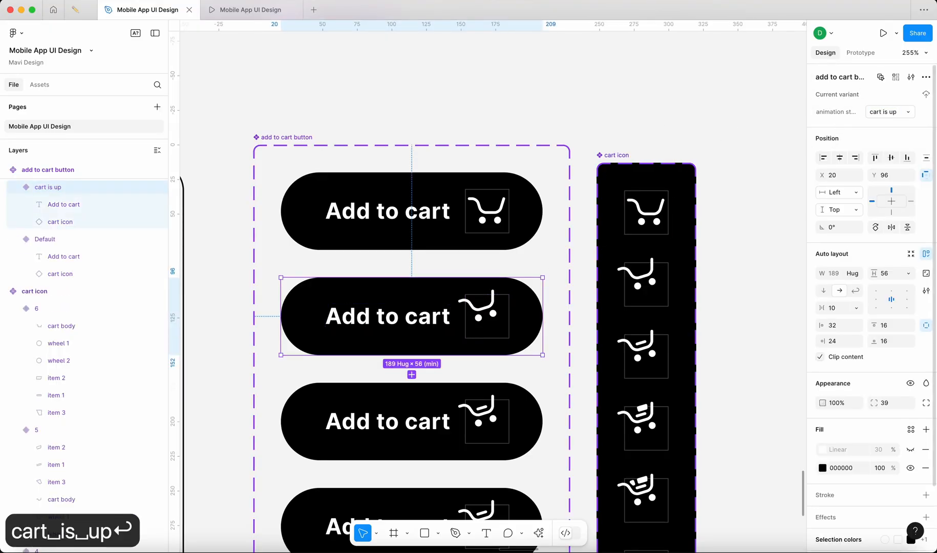
left_click(524, 409)
left_click(883, 112)
type("first item loa")
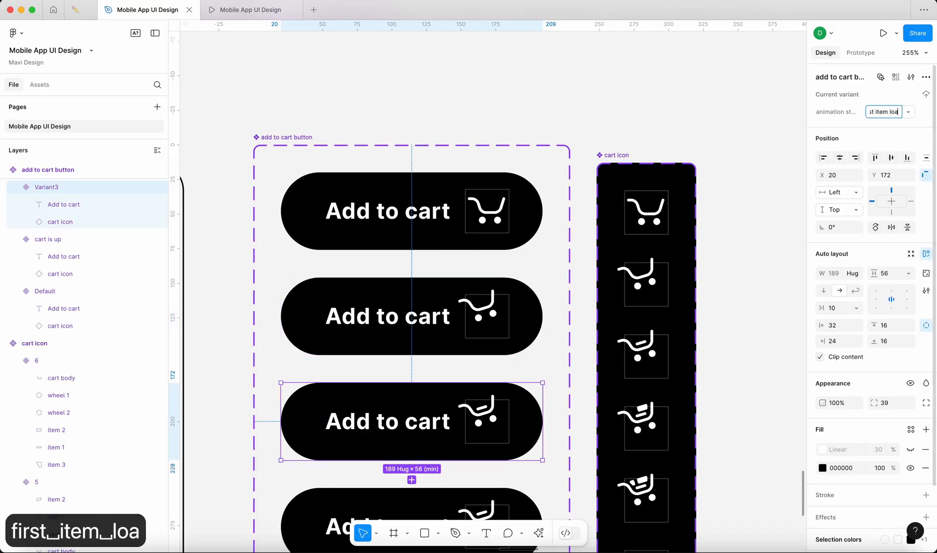
type("ded")
key("Return")
Step: Rename the add to cart button's fourth variant "second item loaded" and its fifth variant "third item loaded"
left_click(885, 113)
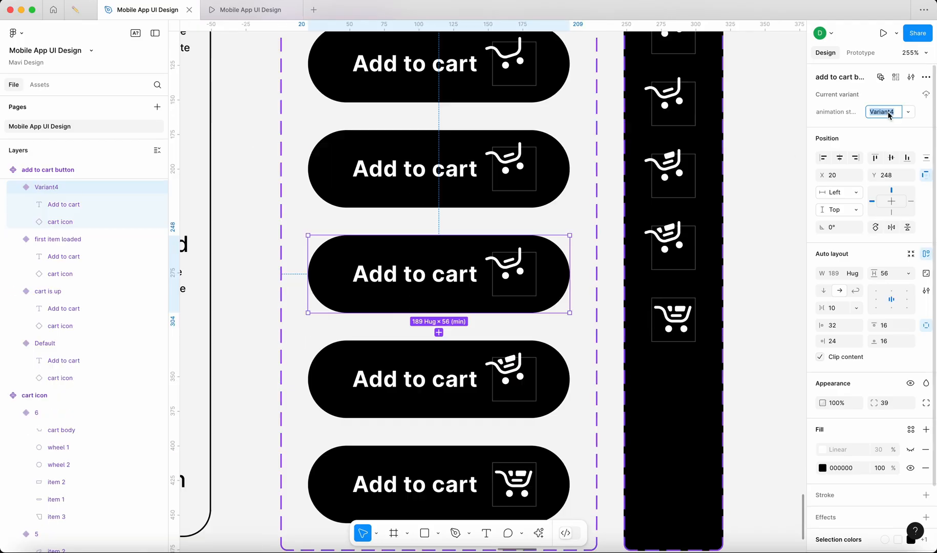
type("second")
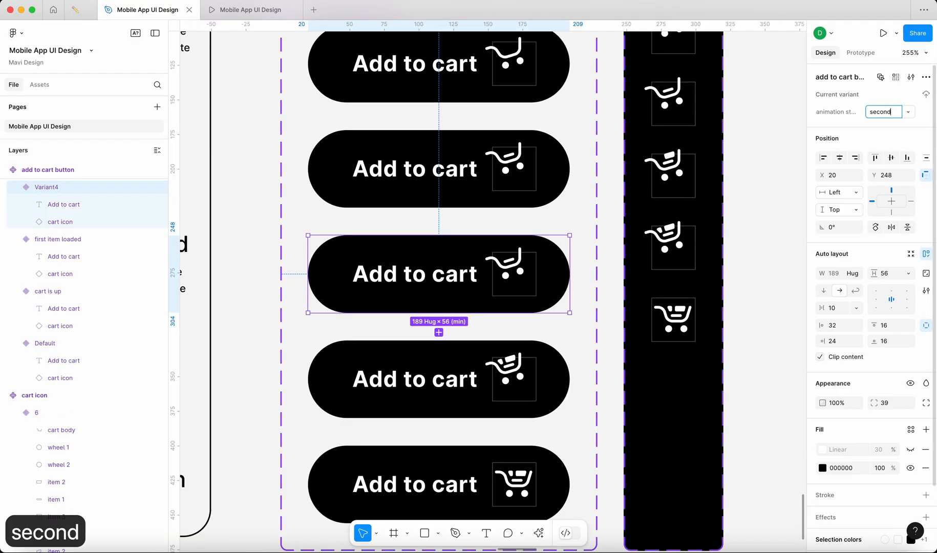
type(" item loaded")
key("Return")
left_click(885, 113)
type("t")
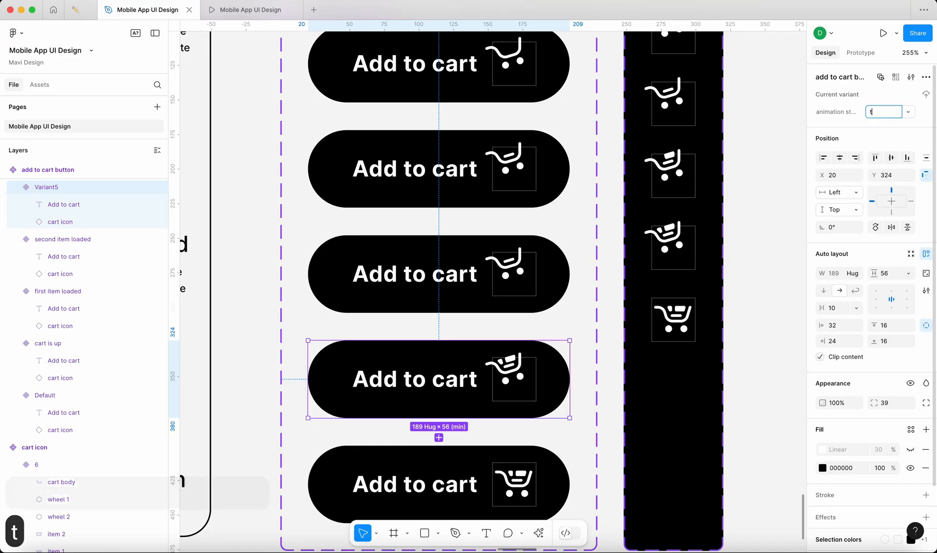
type("hird item loaded")
key("Return")
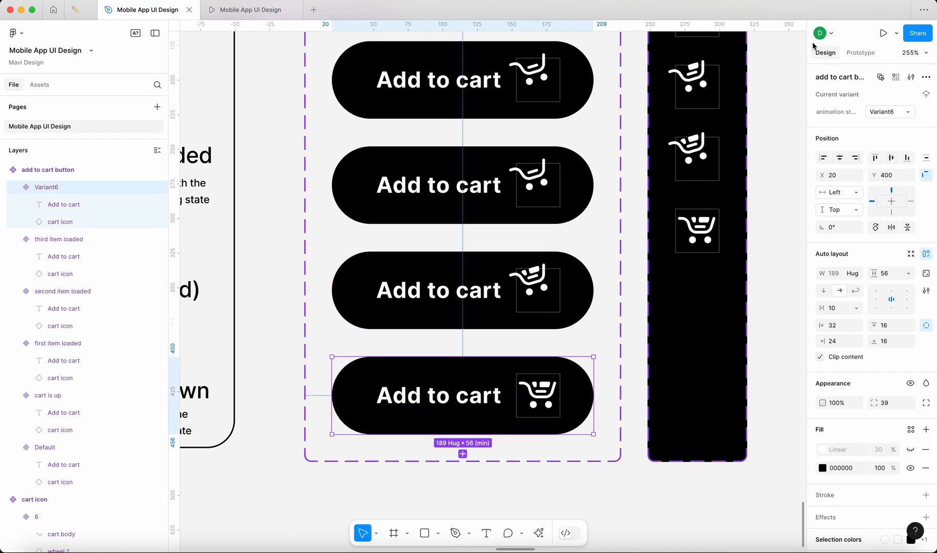
Step: Rename the last variant of the add to cart button "cart is back down"
left_click(869, 111)
type("cart is ba")
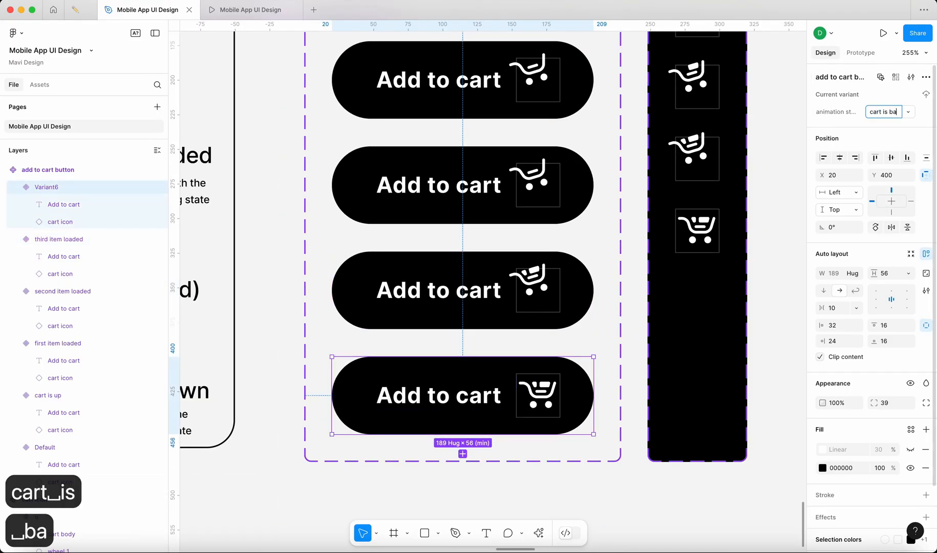
type("ck down")
key("Return")
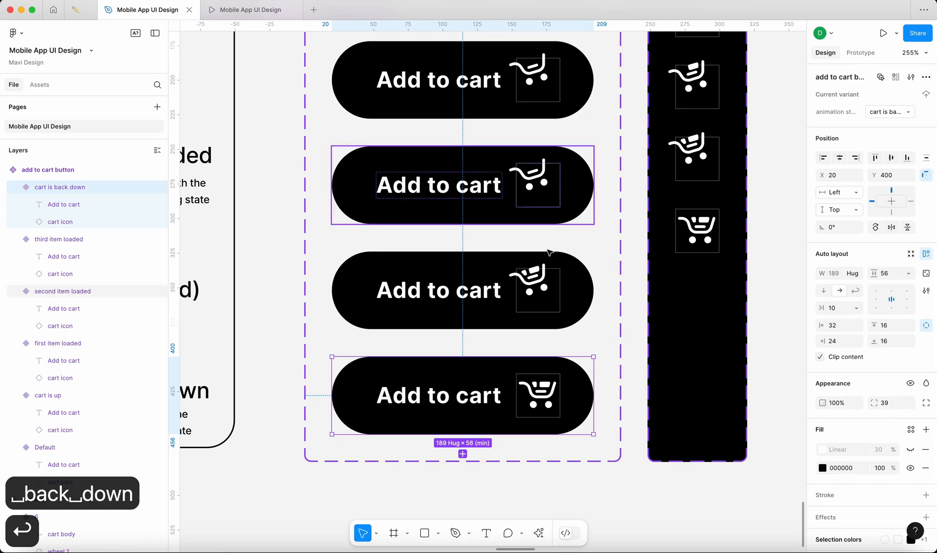
Step: Set the animation of the Default variant's on-tap interaction to Smart animate
scroll(549, 252, "up", 5)
left_click(468, 123)
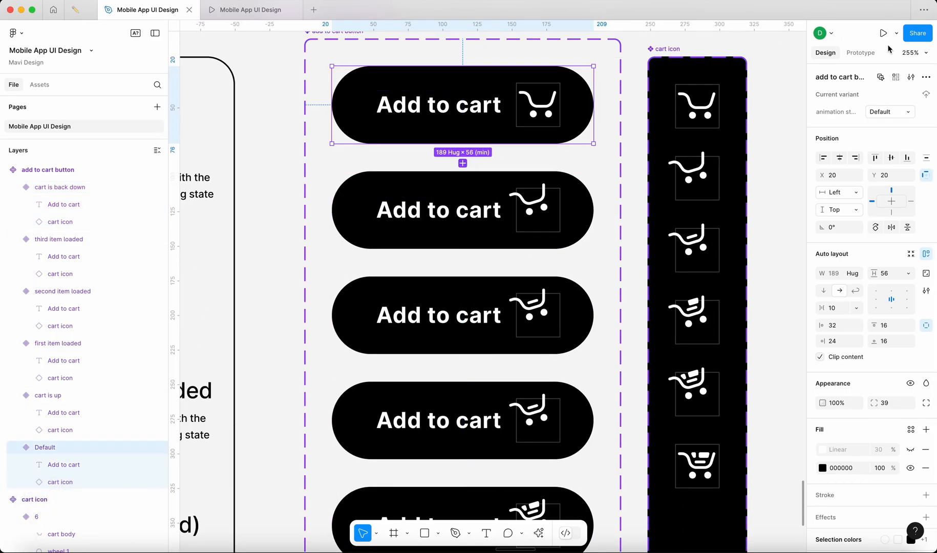
left_click(860, 52)
left_click(463, 163)
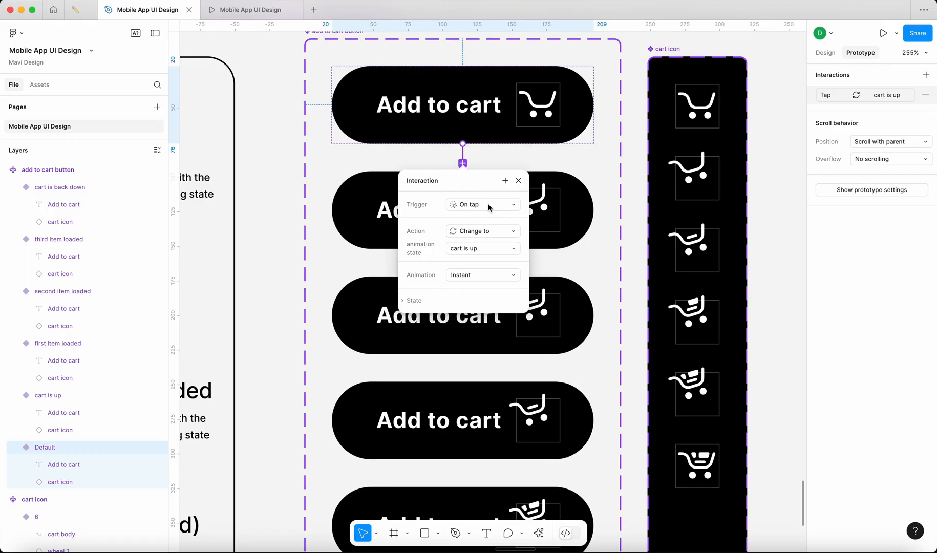
left_click(500, 277)
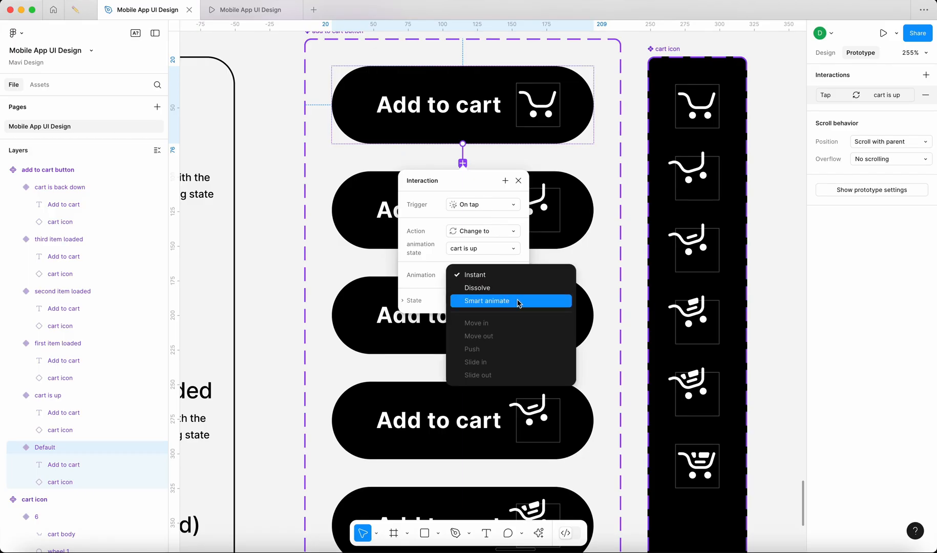
left_click(518, 301)
left_click(518, 180)
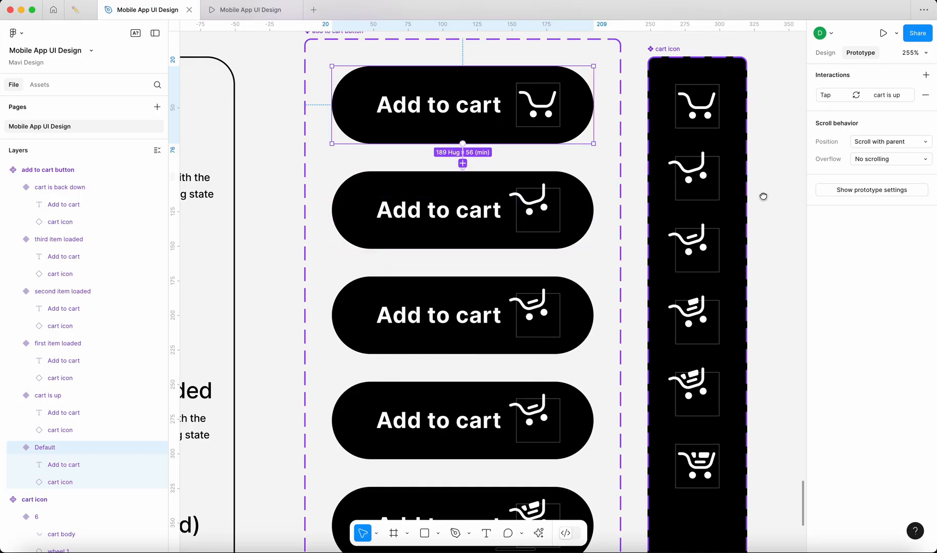
Step: Place an instance of the Default add to cart button below the heading on Test page 2
left_click_drag(763, 196, 615, 203)
scroll(369, 174, "down", 5)
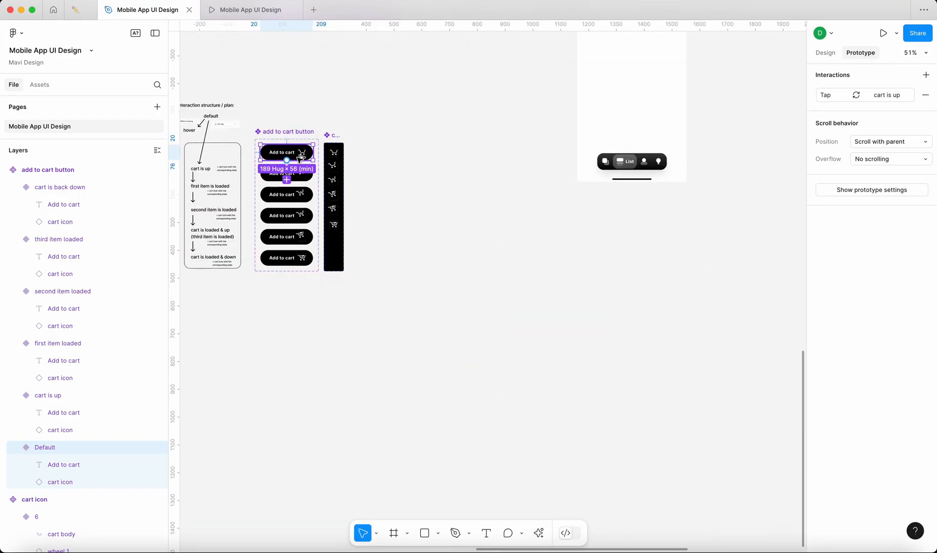
left_click_drag(300, 157, 634, 149)
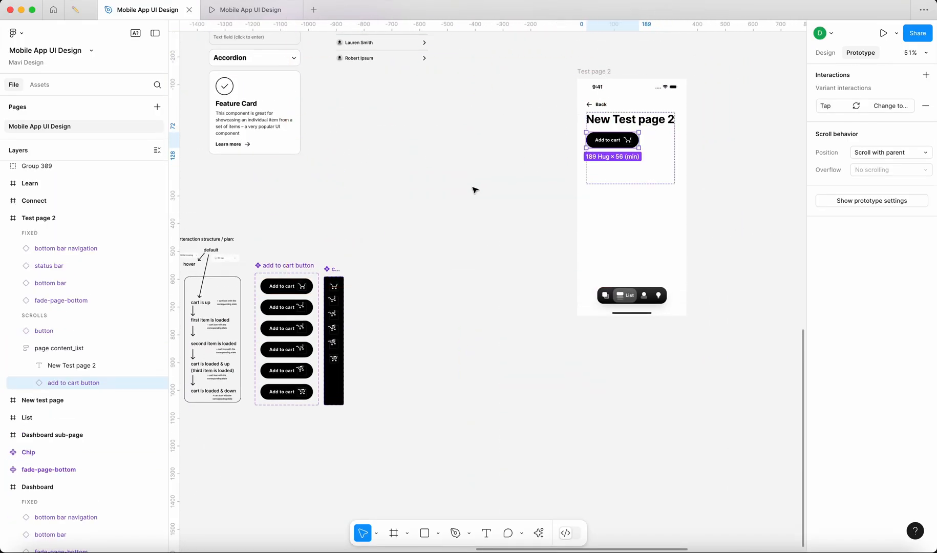
left_click(475, 190)
scroll(679, 137, "up", 5)
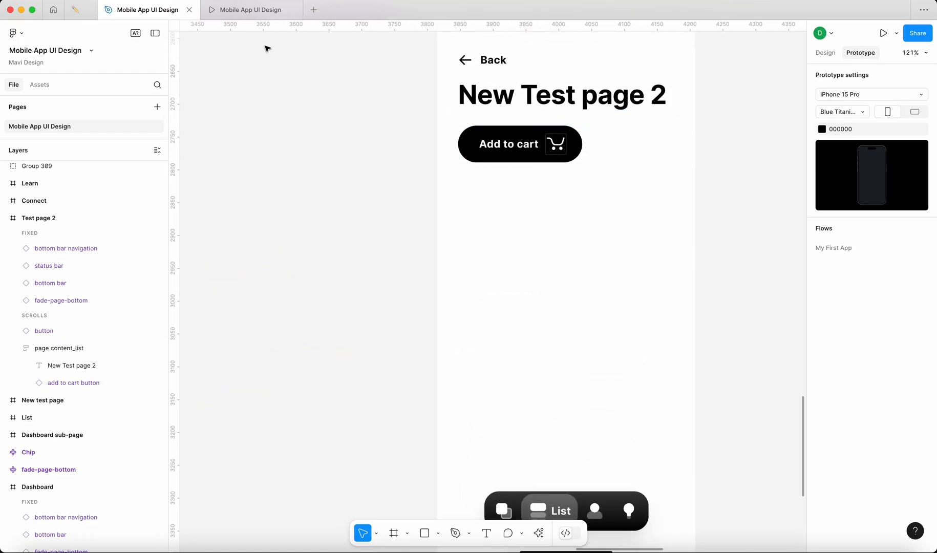
Step: Test the Add to cart button on New Test page 2 in the prototype preview, then return to the design file
left_click(251, 9)
left_click(417, 428)
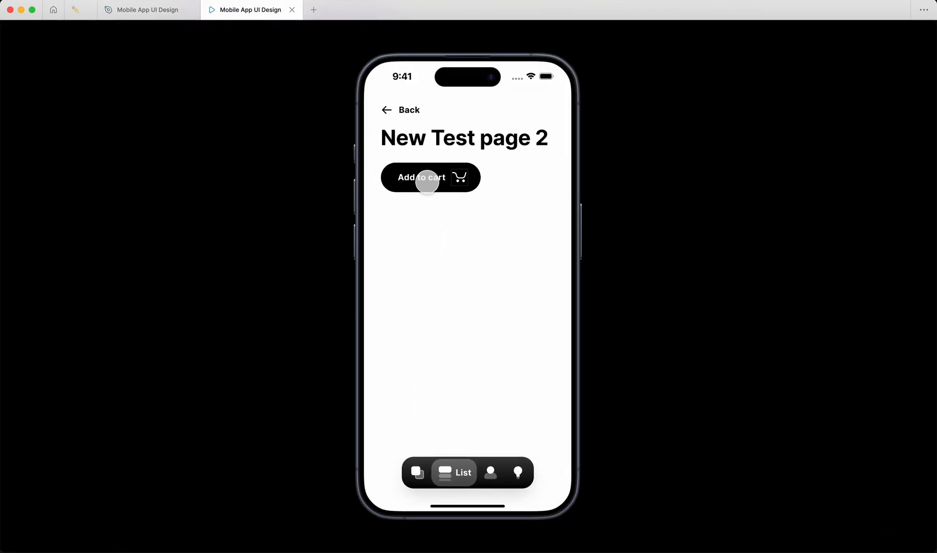
left_click(408, 181)
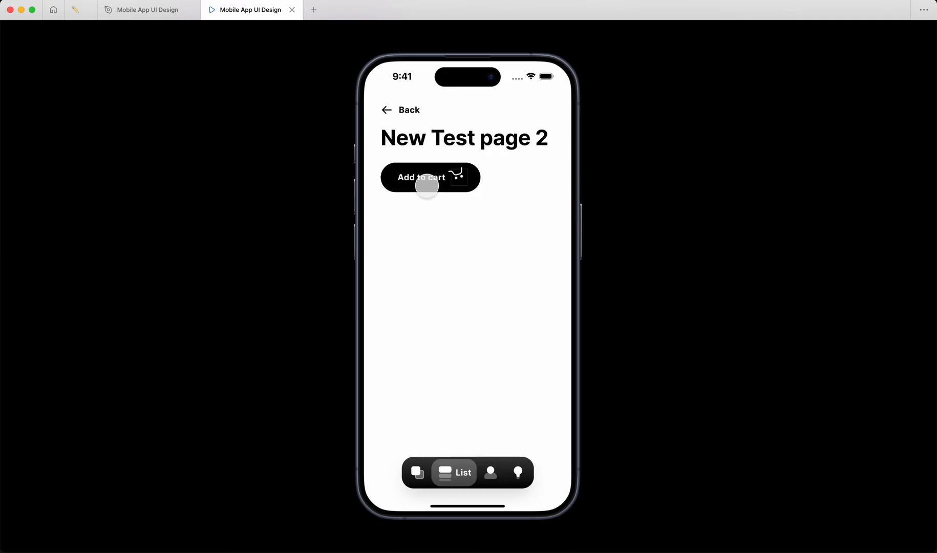
left_click(421, 201)
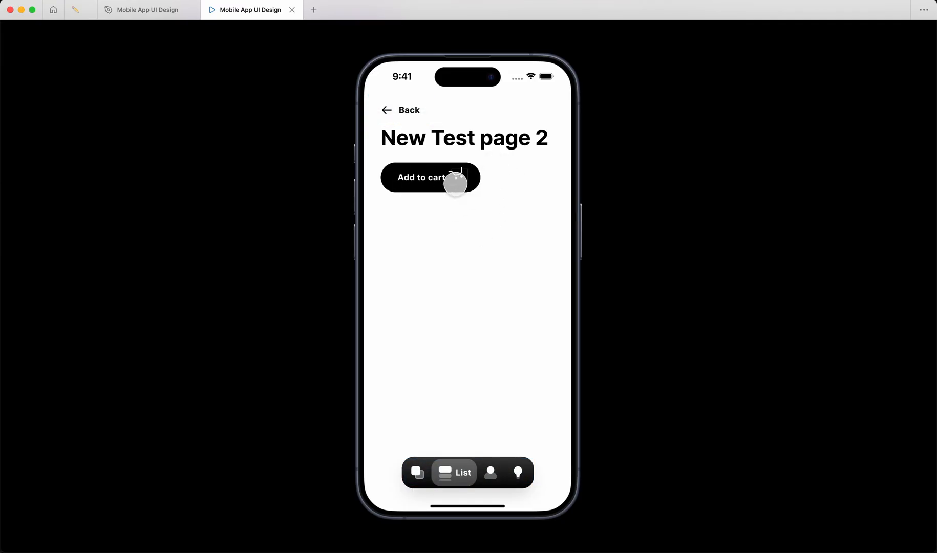
left_click(163, 13)
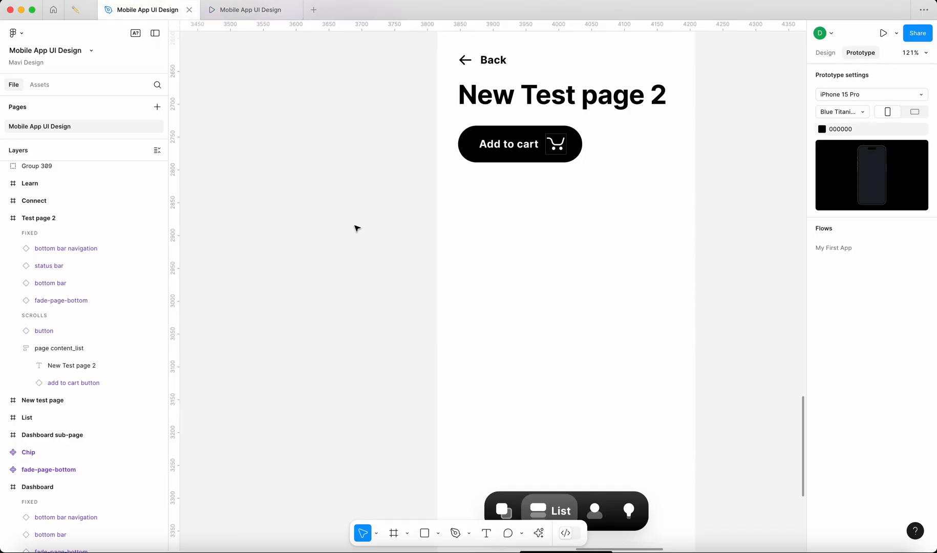
Step: Connect the "cart is up" variant of the add to cart button to "first item loaded" with an After delay trigger of 300 ms
scroll(357, 228, "left", 15)
scroll(410, 307, "down", 3)
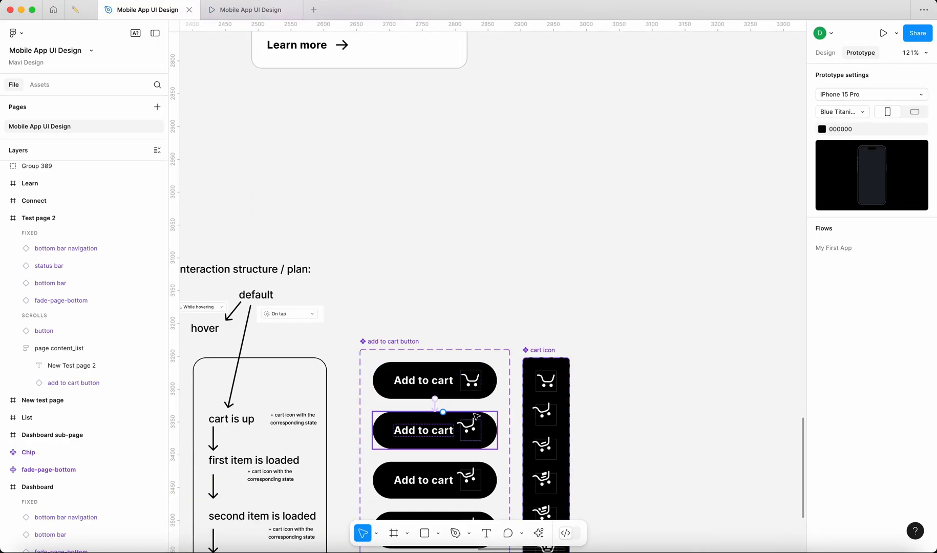
scroll(438, 414, "down", 3)
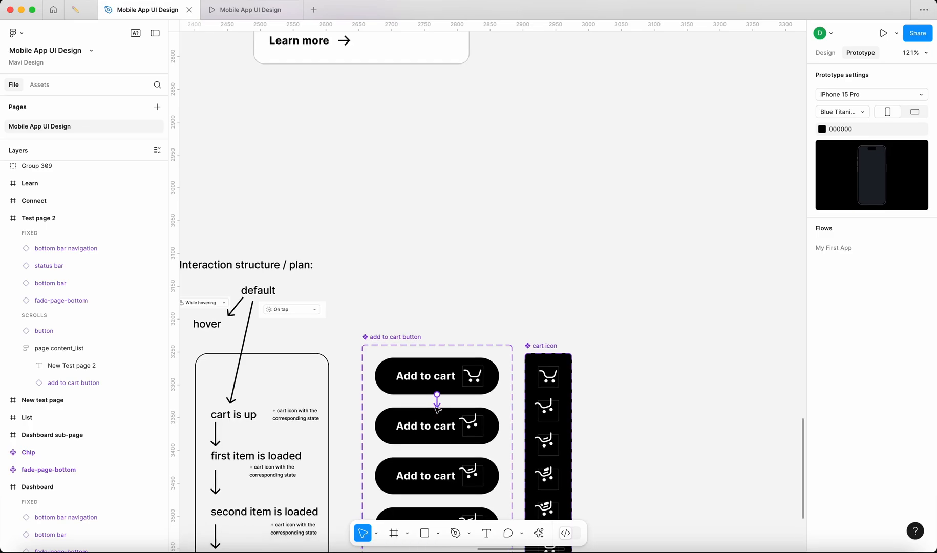
scroll(464, 307, "up", 5)
left_click(469, 284)
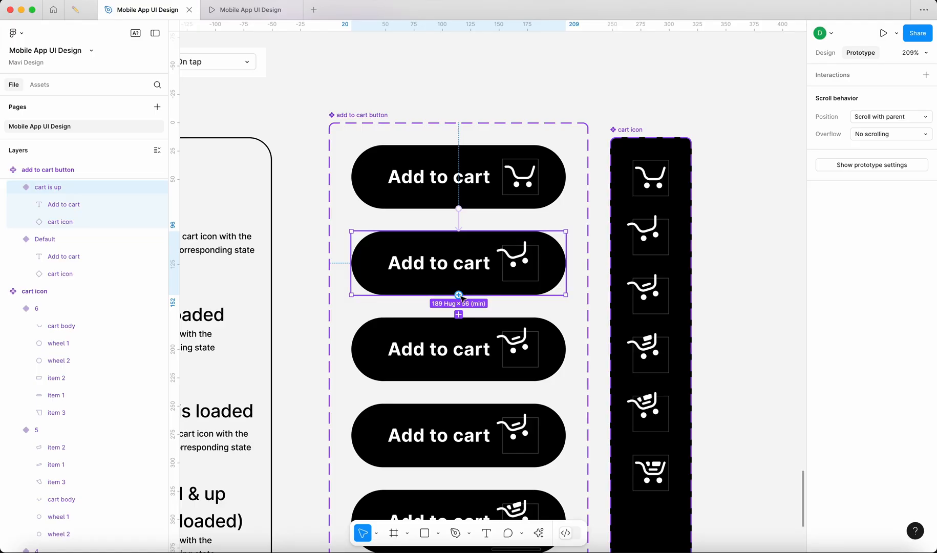
left_click_drag(458, 294, 513, 336)
left_click(489, 366)
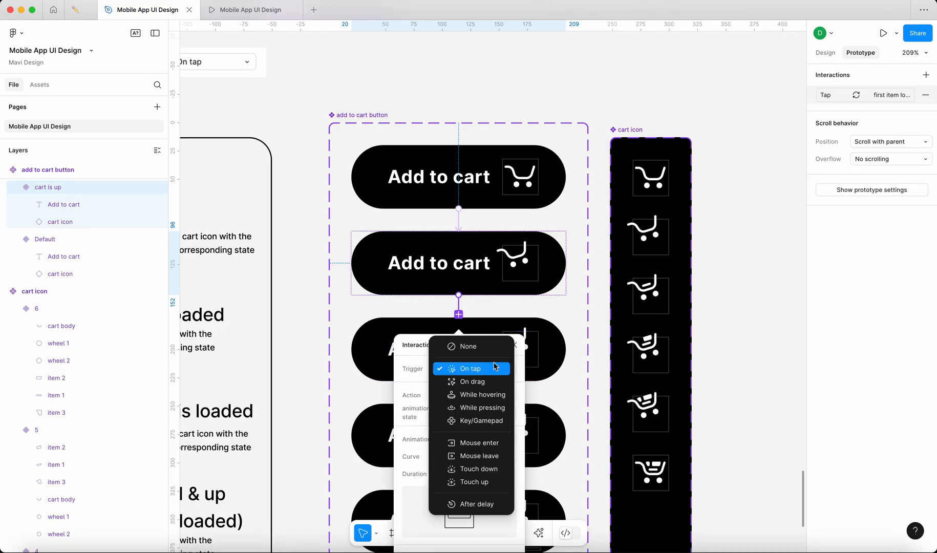
left_click(493, 503)
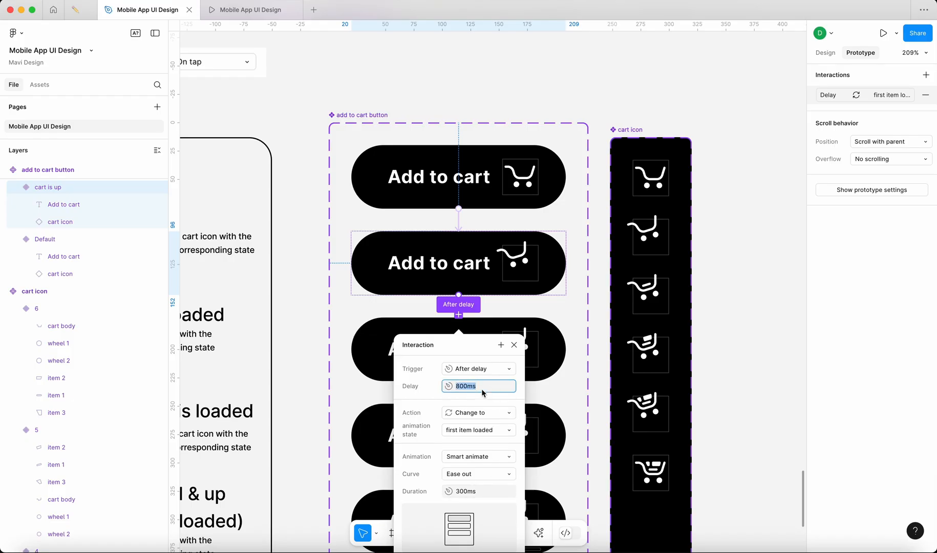
type("300")
scroll(492, 474, "down", 2)
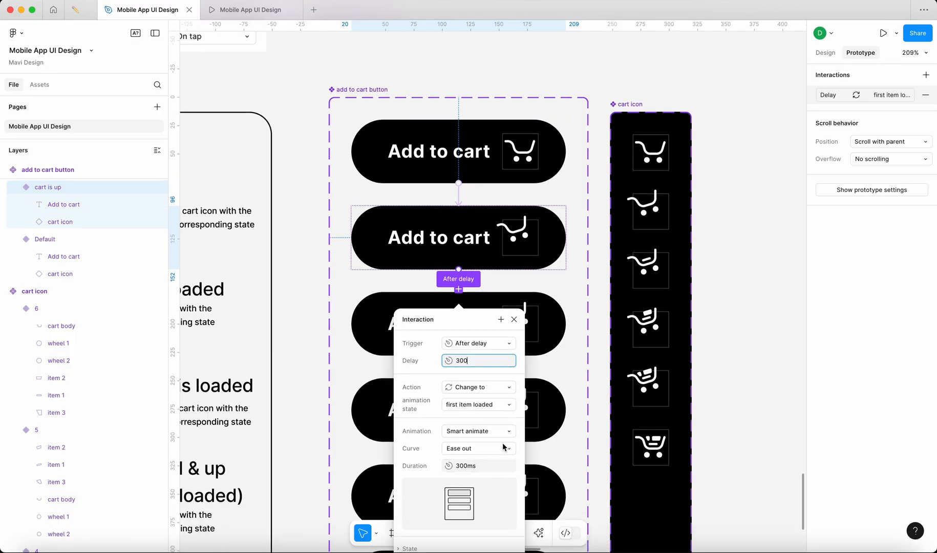
Step: Set the animation curve of the "cart is up" variant's delayed interaction to Bouncy and close its settings
left_click(503, 450)
scroll(504, 460, "down", 2)
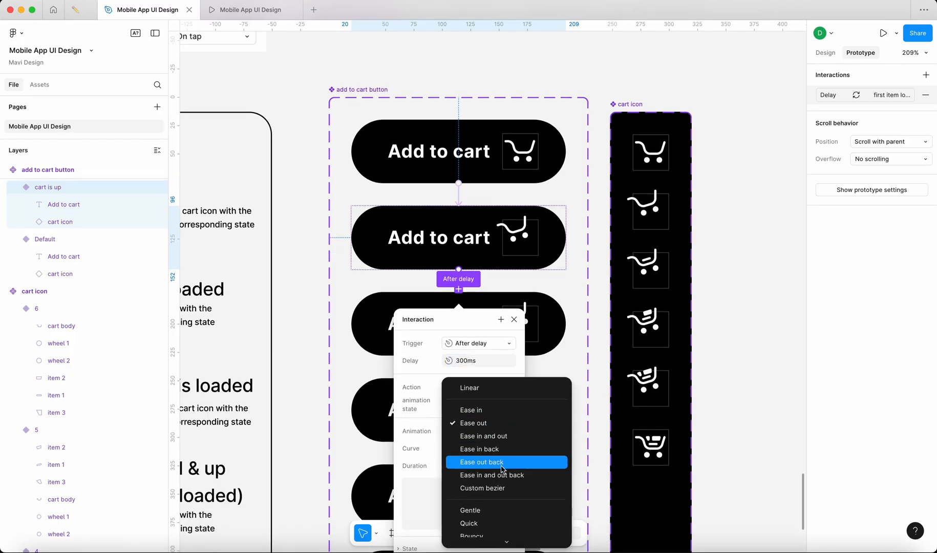
scroll(507, 492, "down", 2)
left_click(501, 509)
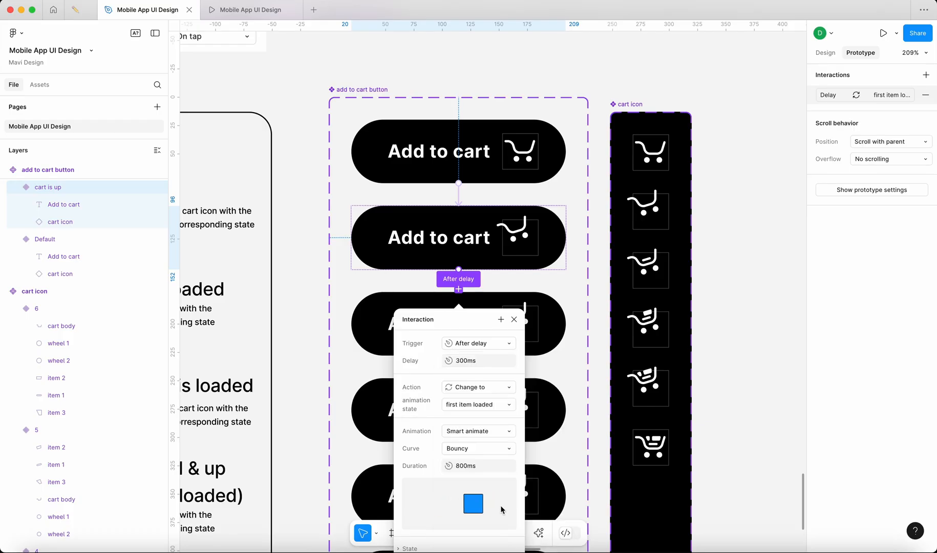
left_click(515, 320)
Step: Restart the prototype preview, test the Add to cart button on New Test Page 2, and return to the design file
left_click(265, 10)
key("r")
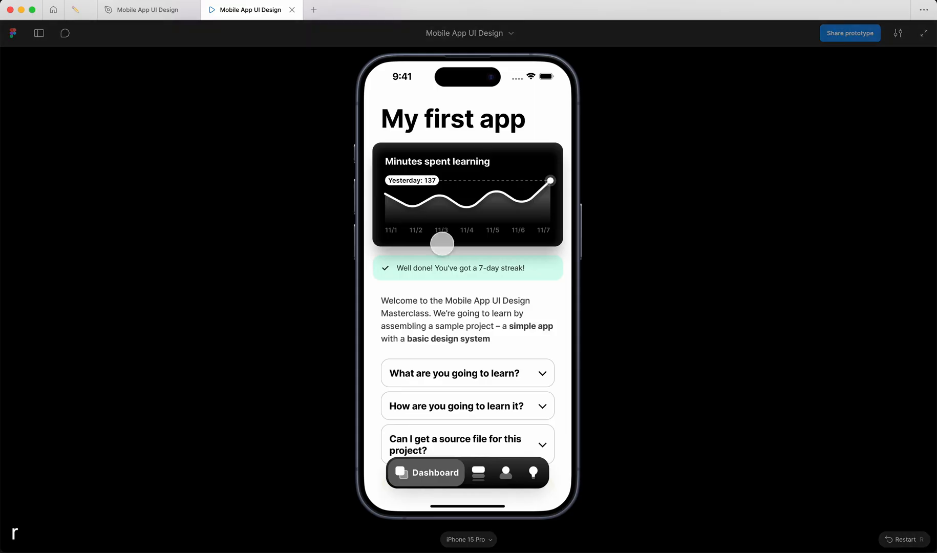
scroll(441, 244, "down", 10)
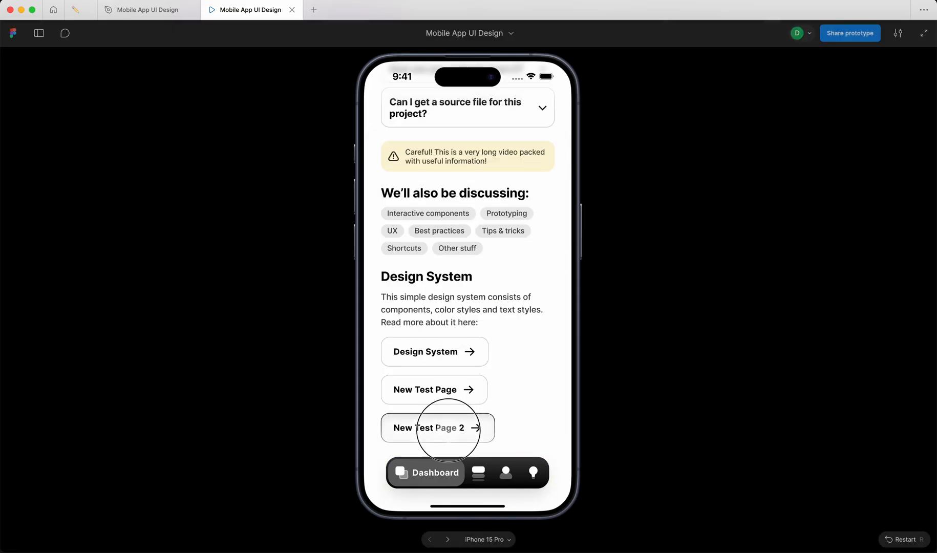
left_click(448, 430)
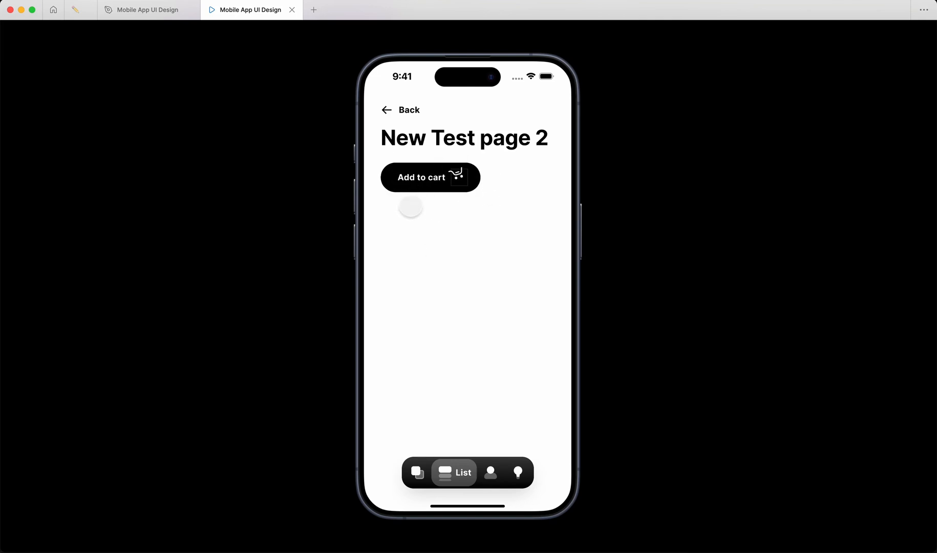
left_click(148, 10)
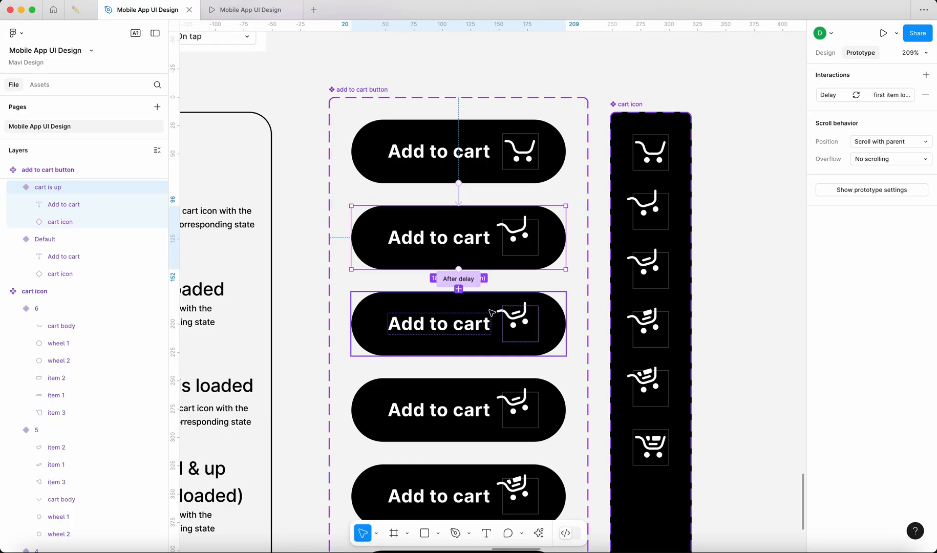
Step: Connect the "first item loaded" variant to "second item loaded" with an After delay trigger of 1 ms
left_click(487, 311)
scroll(491, 300, "down", 3)
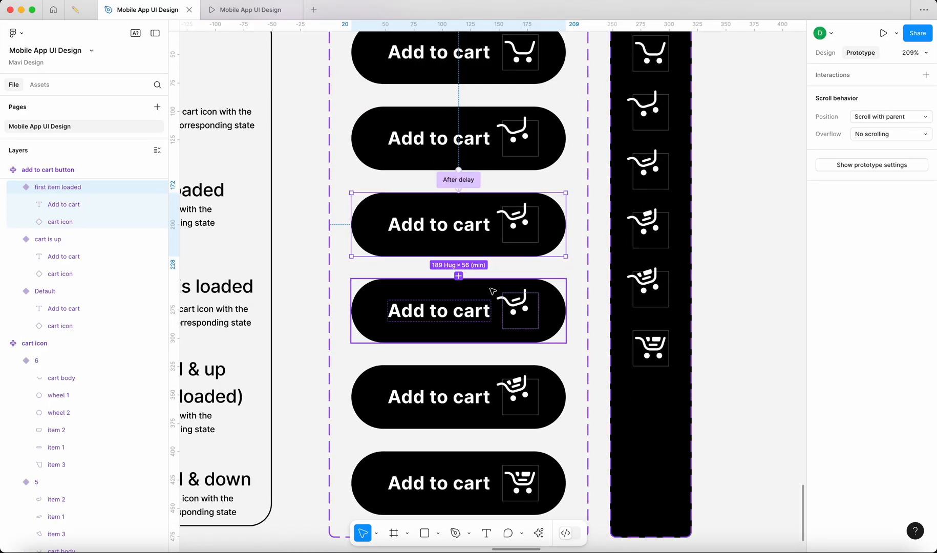
left_click_drag(471, 265, 504, 302)
left_click(460, 330)
left_click(496, 463)
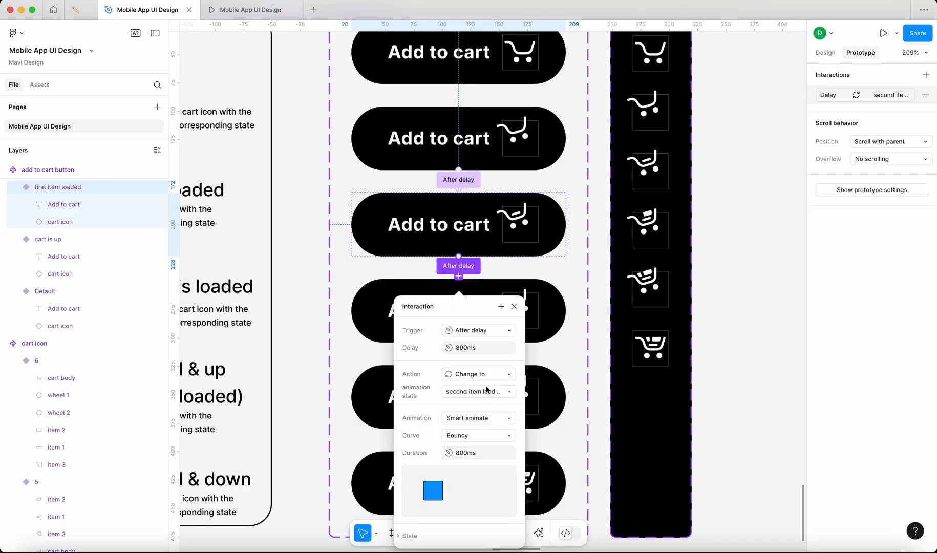
type("1")
left_click(428, 320)
Step: Set the animation duration of the "first item loaded" variant's delayed interaction to 300 ms
left_click(486, 454)
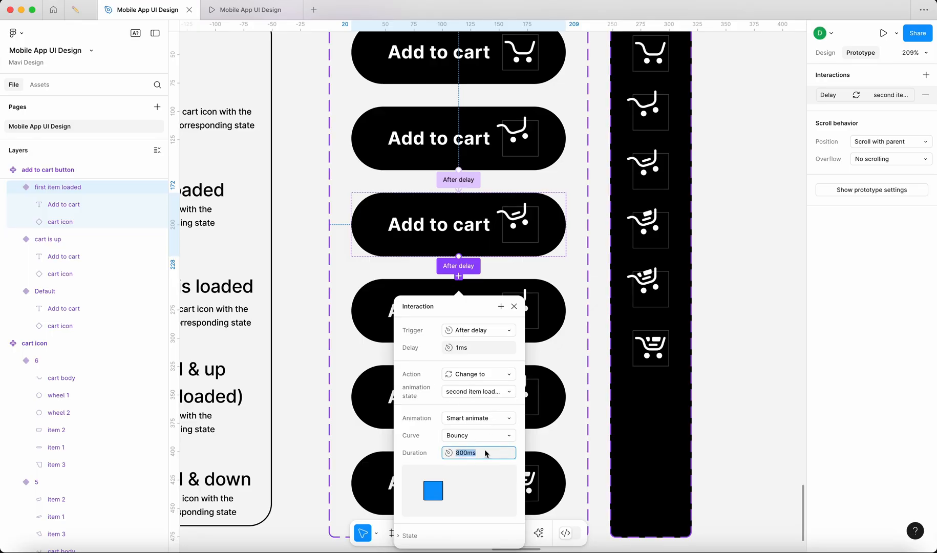
type("300")
key("Return")
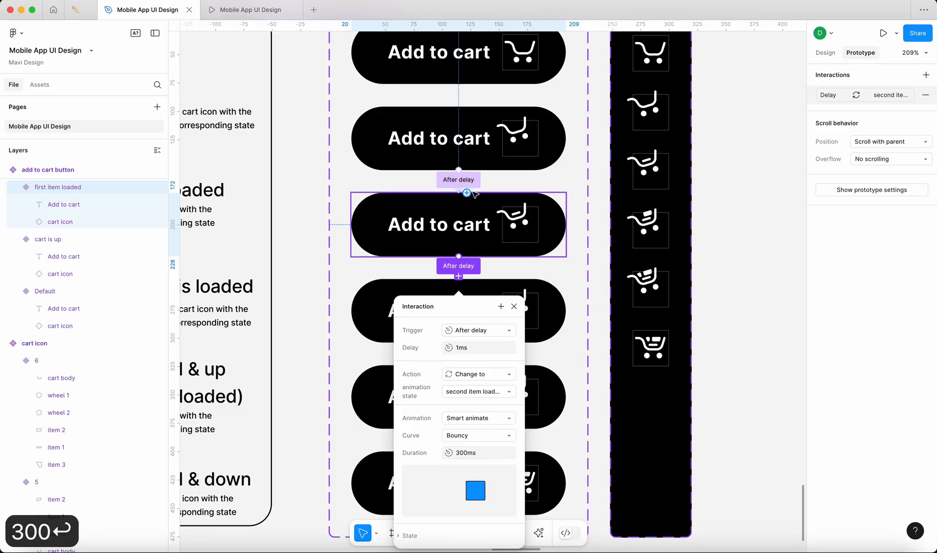
Step: Set the animation duration of the "cart is up" variant's delayed interaction to 500 ms
left_click(458, 179)
left_click(488, 355)
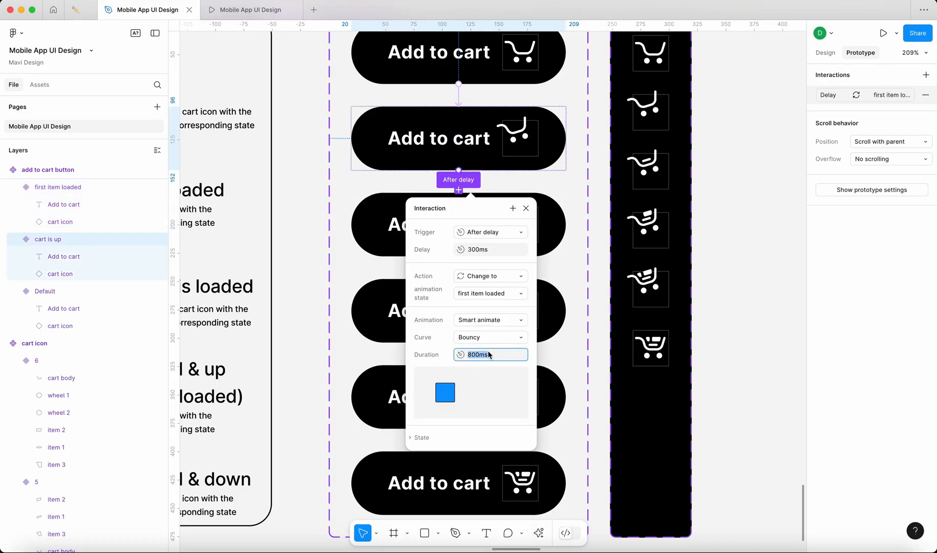
type("300")
key("BackSpace")
key("BackSpace")
key("BackSpace")
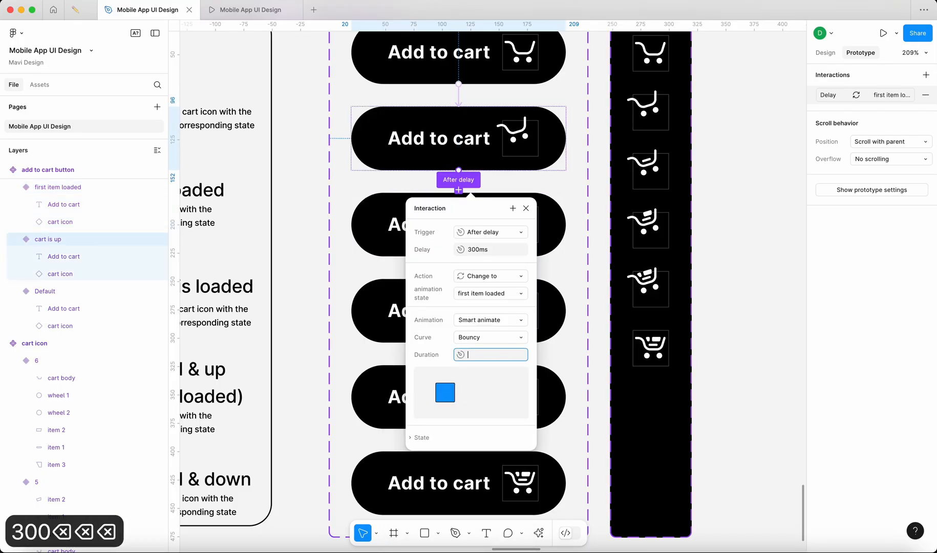
type("500")
key("Return")
left_click(289, 252)
Step: Set the animation duration of the "first item loaded" variant's delayed interaction to 500 ms
left_click(458, 266)
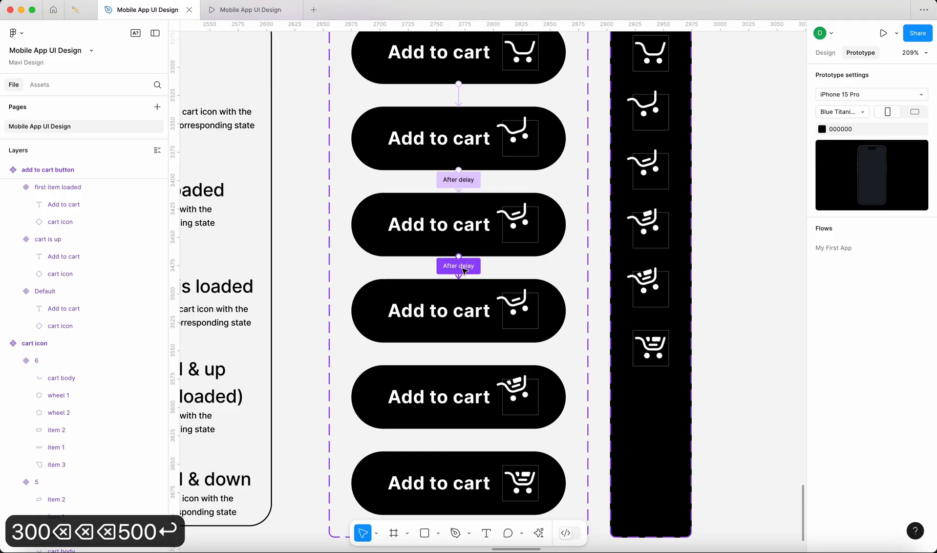
left_click(491, 442)
type("500")
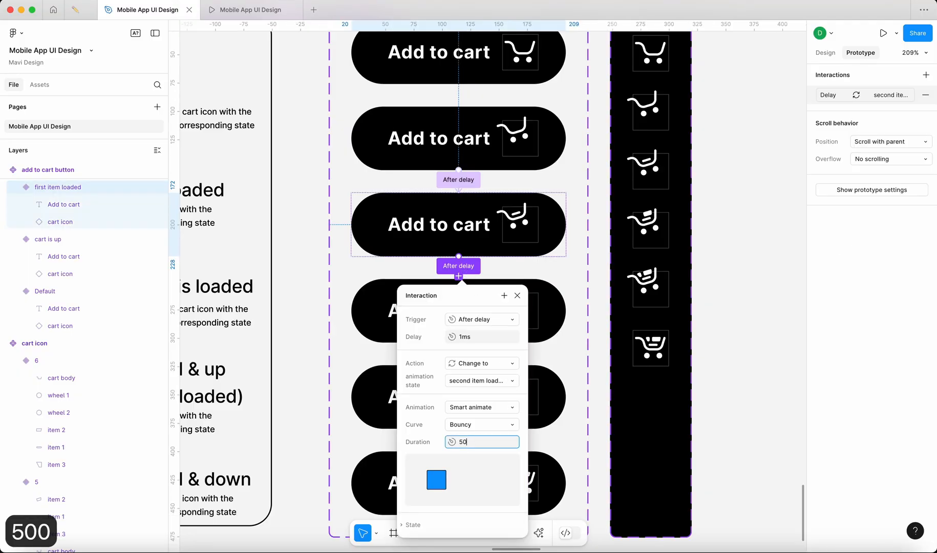
key("Return")
Step: Restart the preview to check the Add to cart button with the new animation durations, then return to the design file
left_click(250, 10)
key("r")
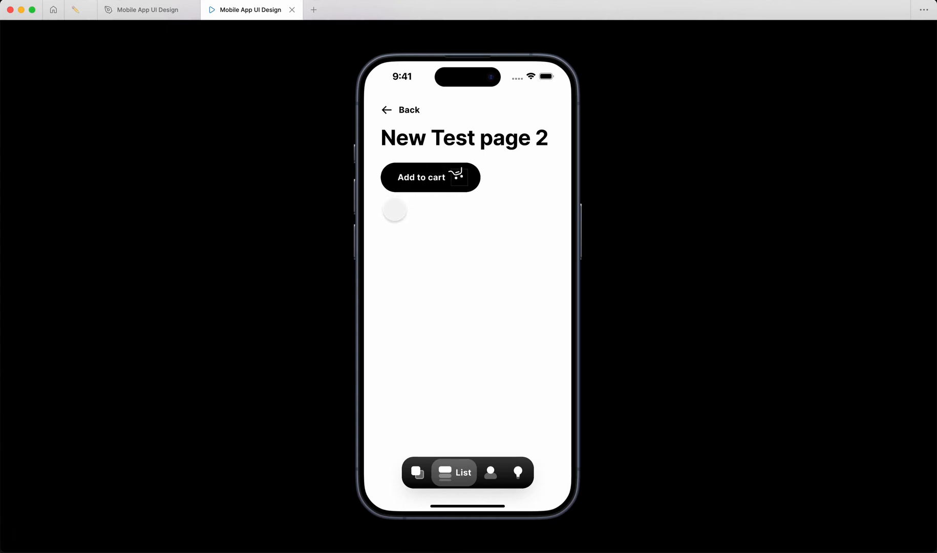
left_click(140, 10)
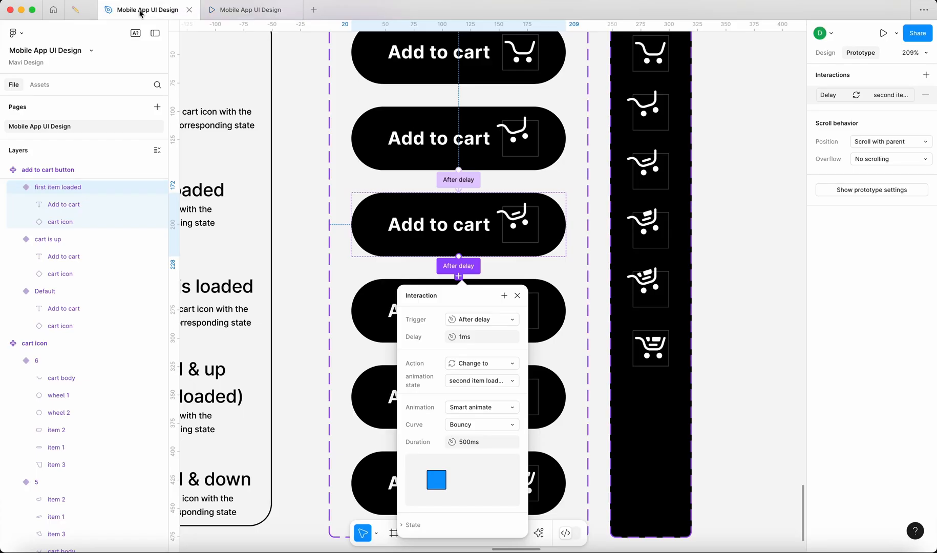
Step: Switch the cart icon inside the "second item loaded" button variant to icon variant 4
left_click(517, 296)
left_click(521, 333)
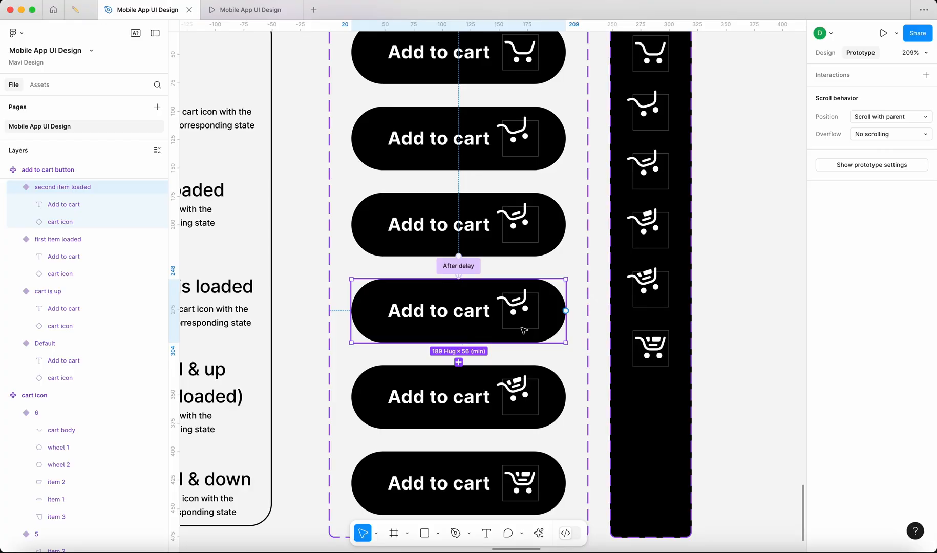
key("shift+e")
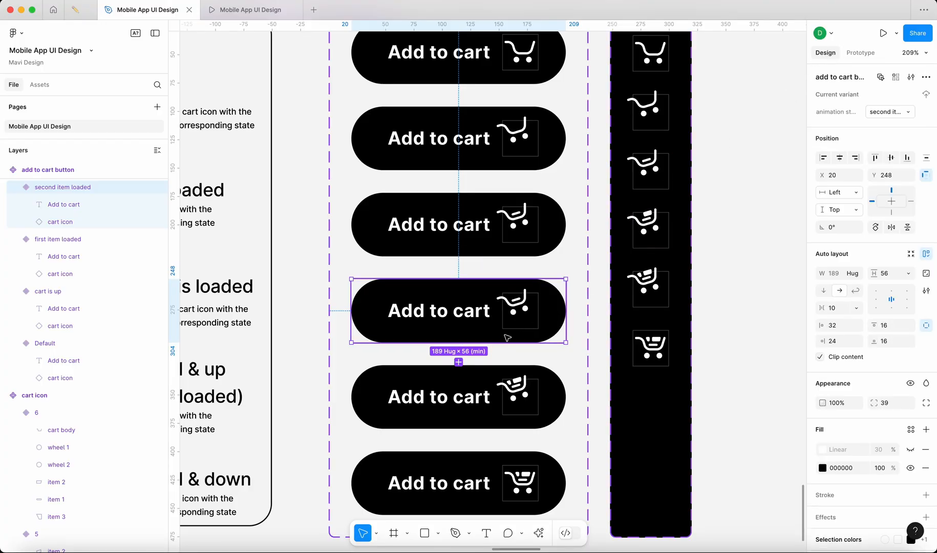
left_click(515, 320)
left_click(881, 110)
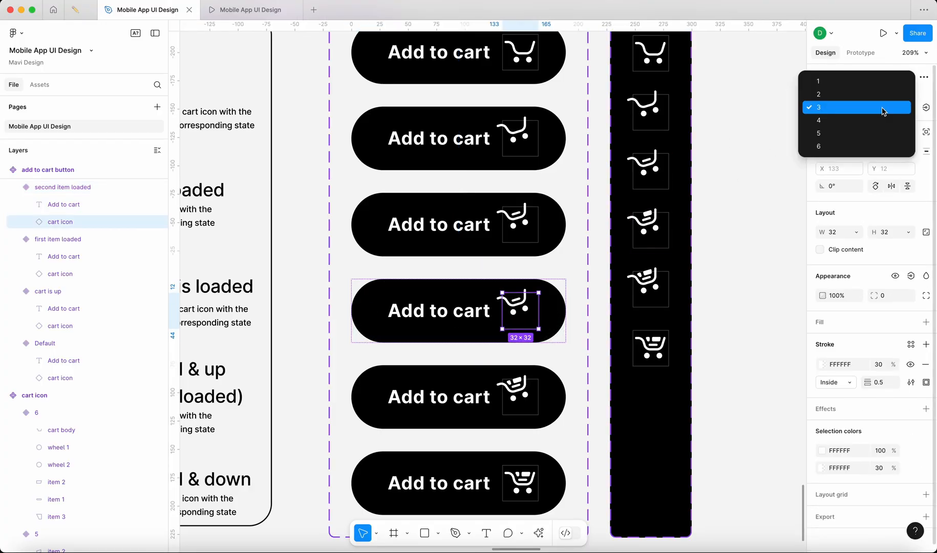
left_click(885, 122)
left_click(760, 301)
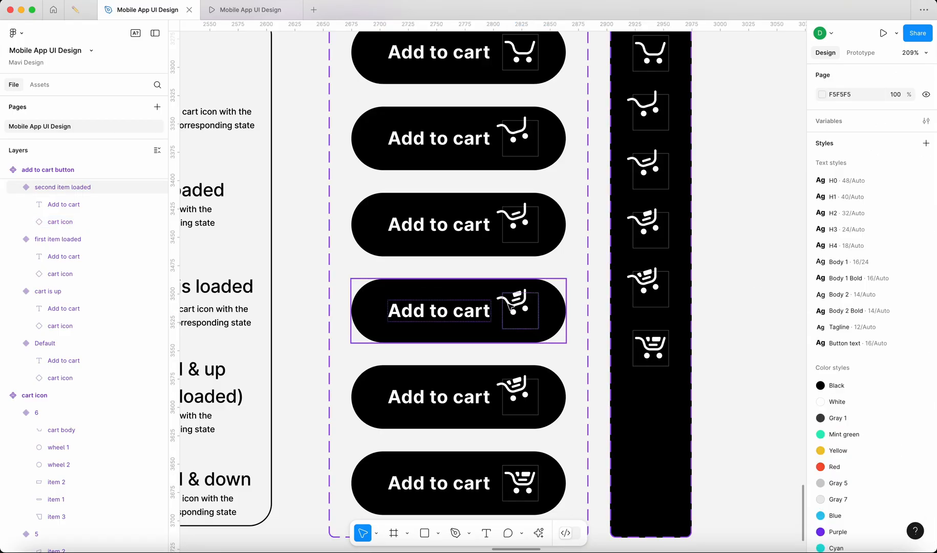
Step: Test the Add to cart button with the corrected second-item icon on New Test Page 2 in the preview, then return to the design file
left_click(227, 9)
key("r")
scroll(471, 259, "down", 10)
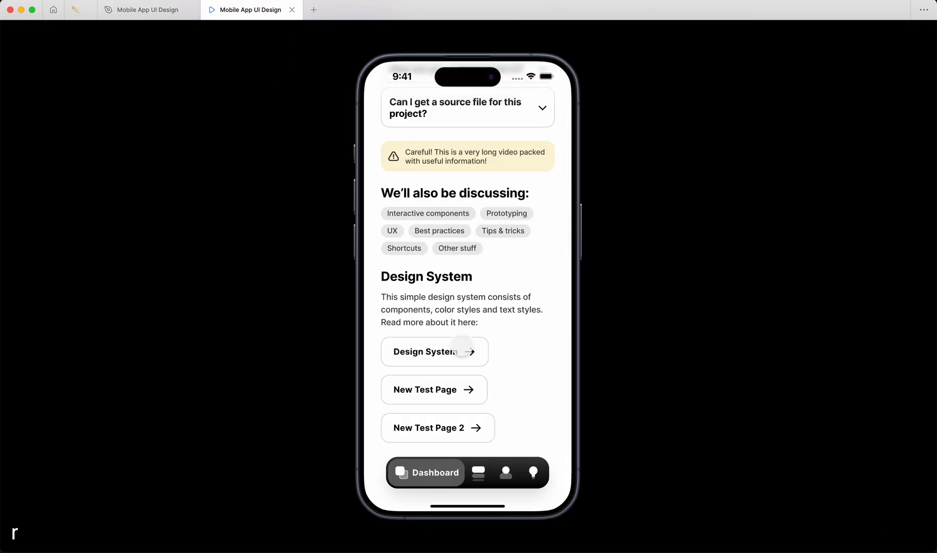
left_click(444, 415)
left_click(419, 176)
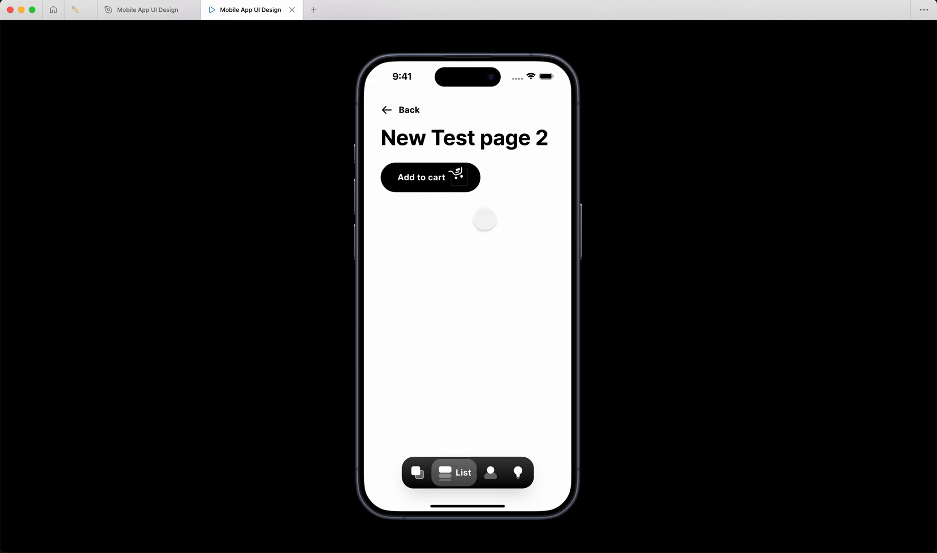
left_click(152, 16)
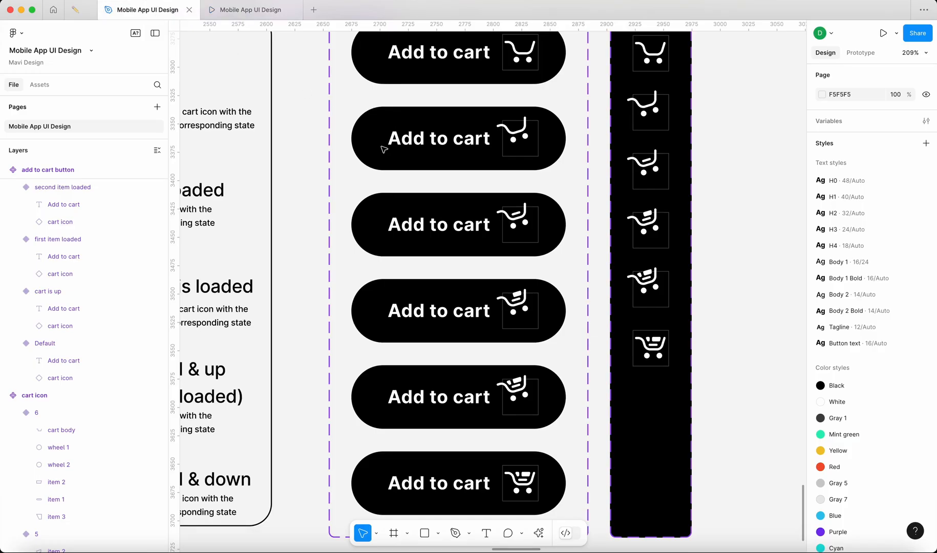
Step: Connect the "second item loaded" variant to "third item loaded" with an After delay trigger of 1 ms
left_click(428, 326)
left_click(860, 52)
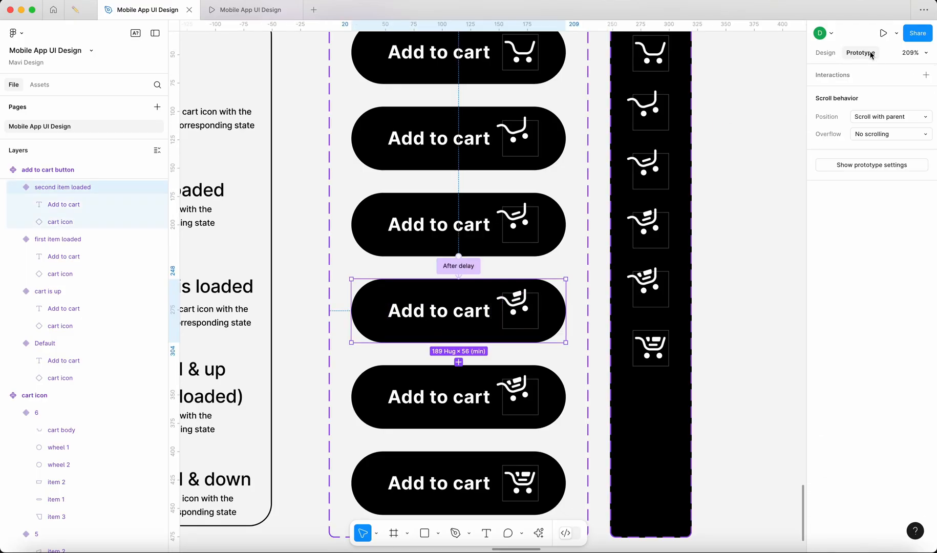
left_click_drag(464, 344, 494, 379)
left_click(471, 416)
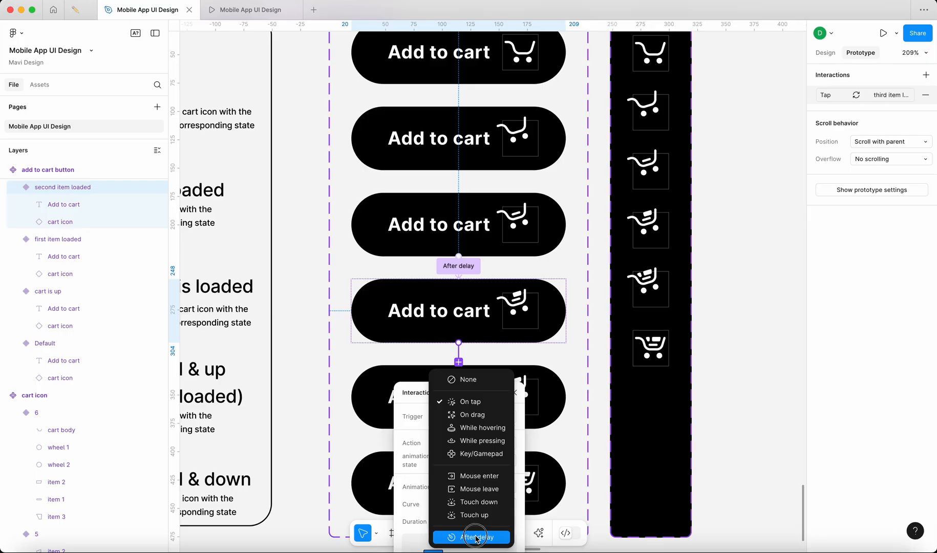
left_click(471, 538)
type("11")
key("BackSpace")
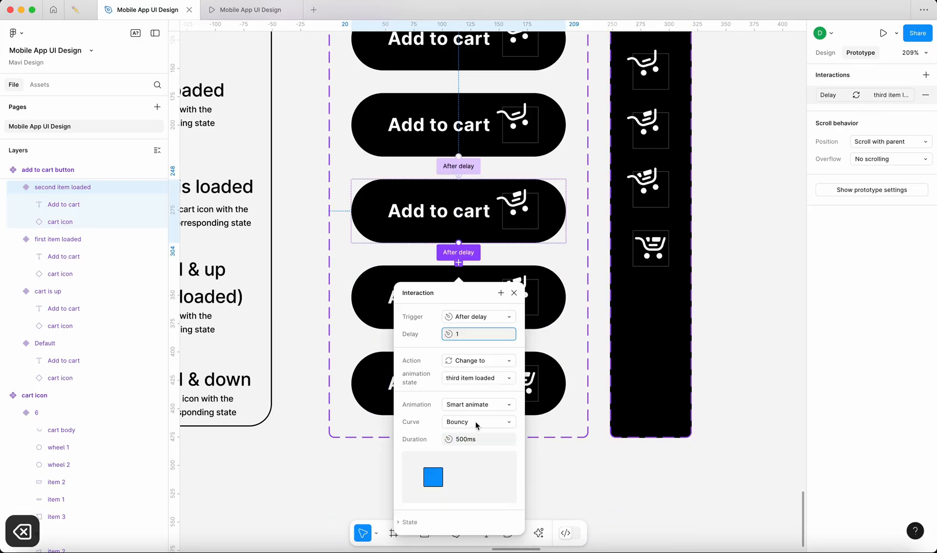
left_click(480, 440)
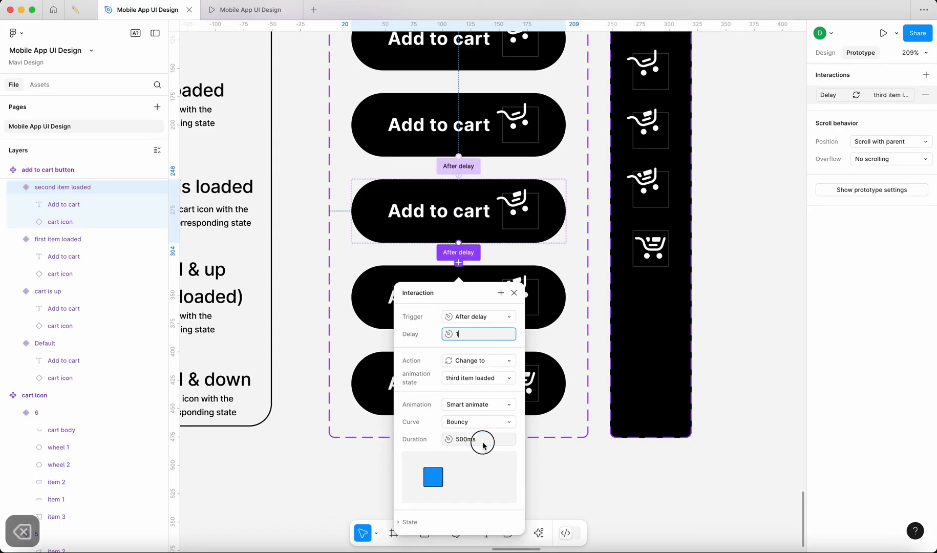
left_click(514, 293)
left_click(516, 294)
Step: Connect the "third item loaded" variant to "cart is back down" with an After delay trigger of 400 ms
left_click_drag(458, 348, 485, 384)
left_click(482, 402)
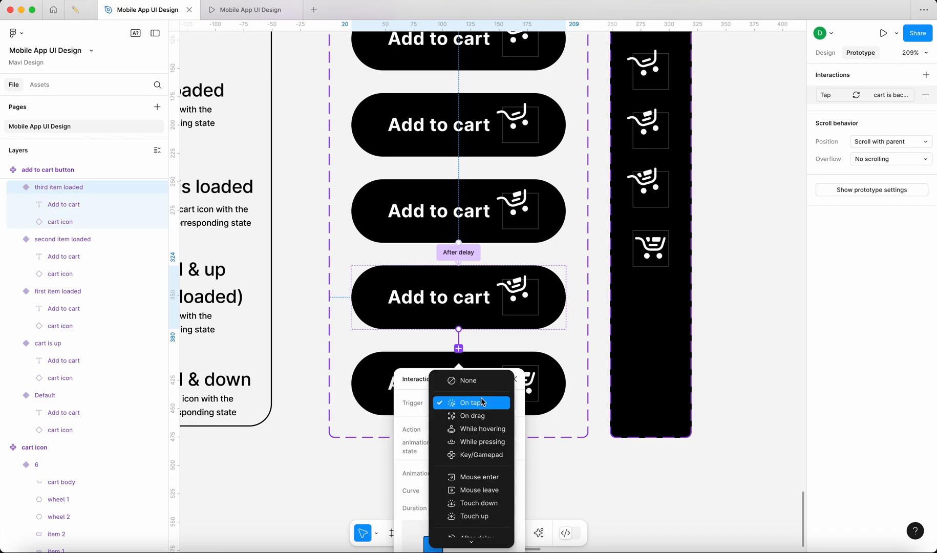
left_click(479, 537)
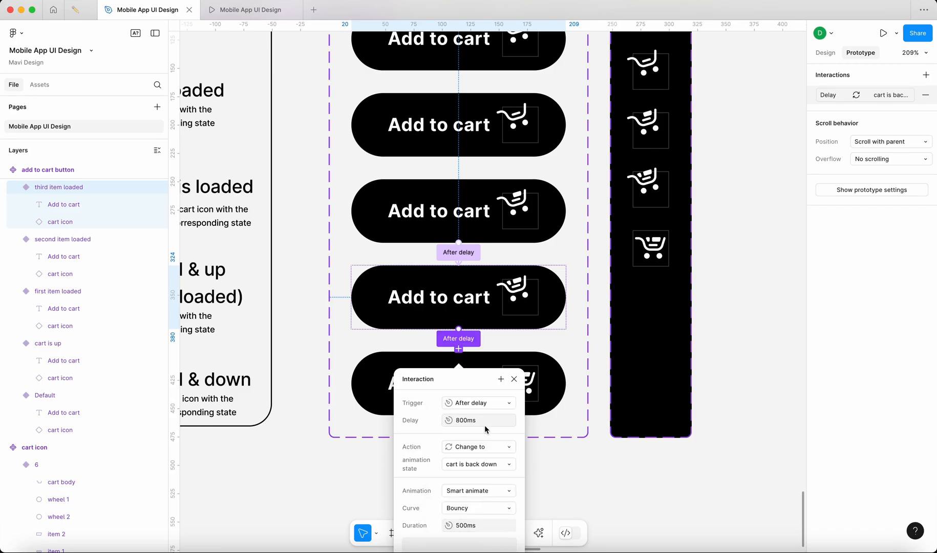
left_click(484, 424)
type("400")
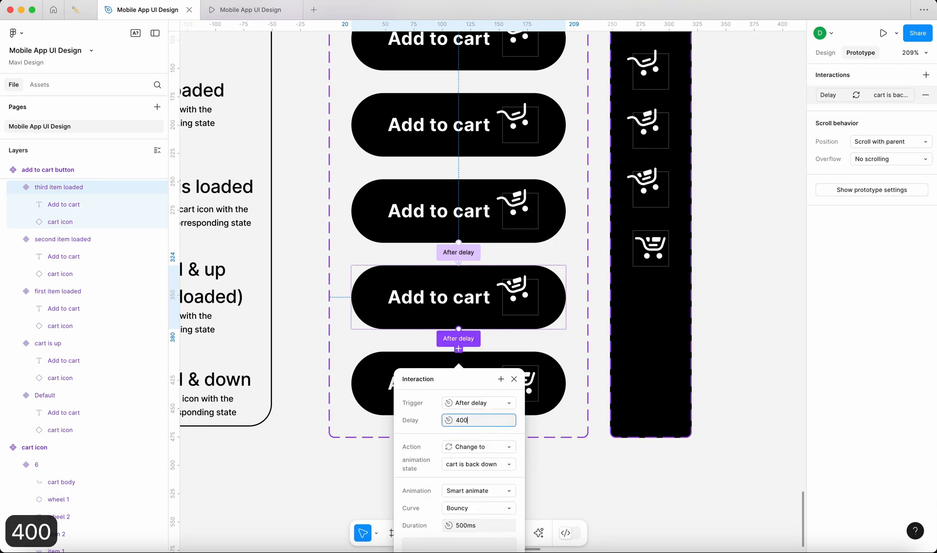
key("Return")
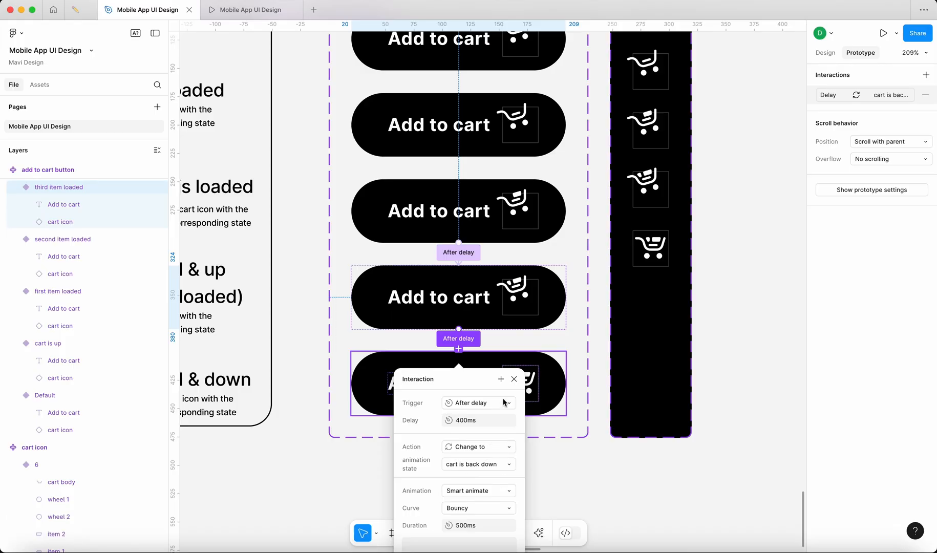
left_click(514, 379)
left_click(538, 455)
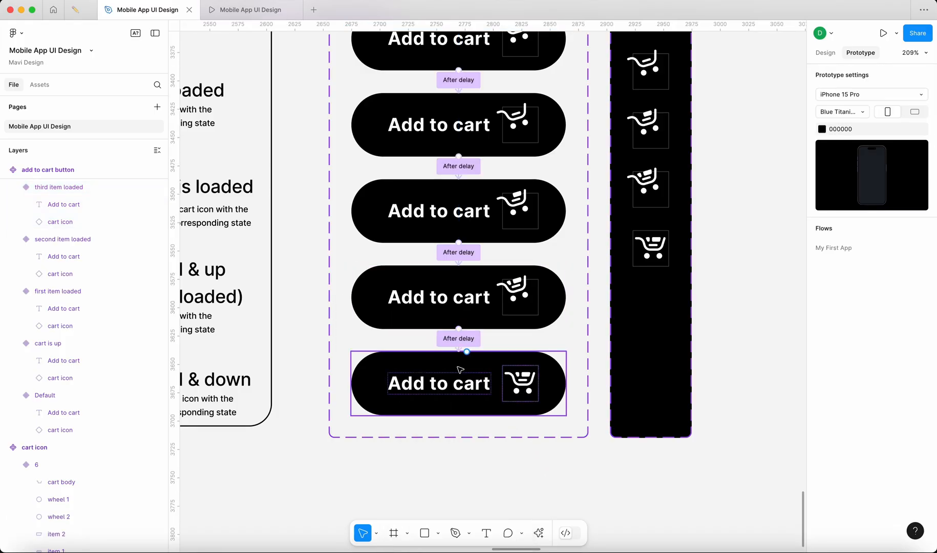
Step: Restart the preview and test the complete Add to cart animation on New Test Page 2
left_click(263, 13)
key("r")
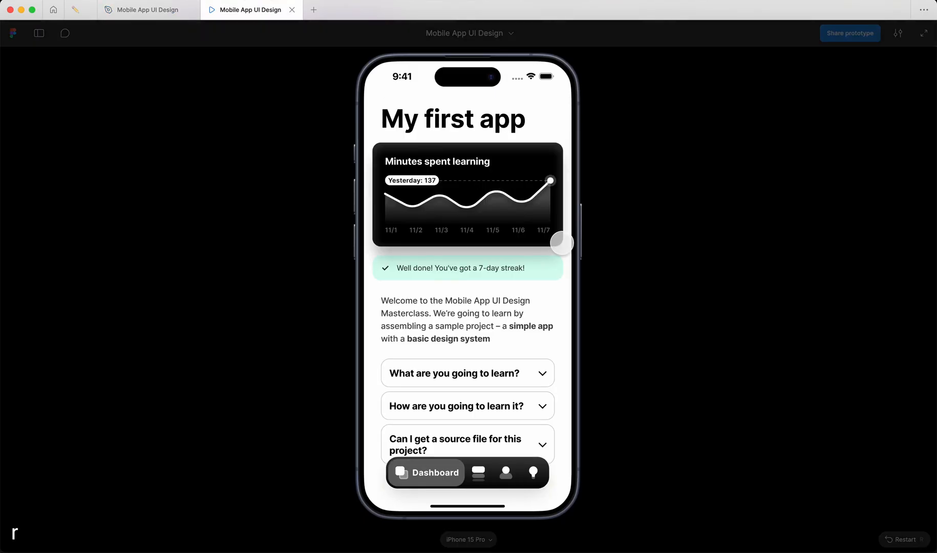
scroll(558, 241, "down", 10)
left_click(473, 403)
left_click(398, 115)
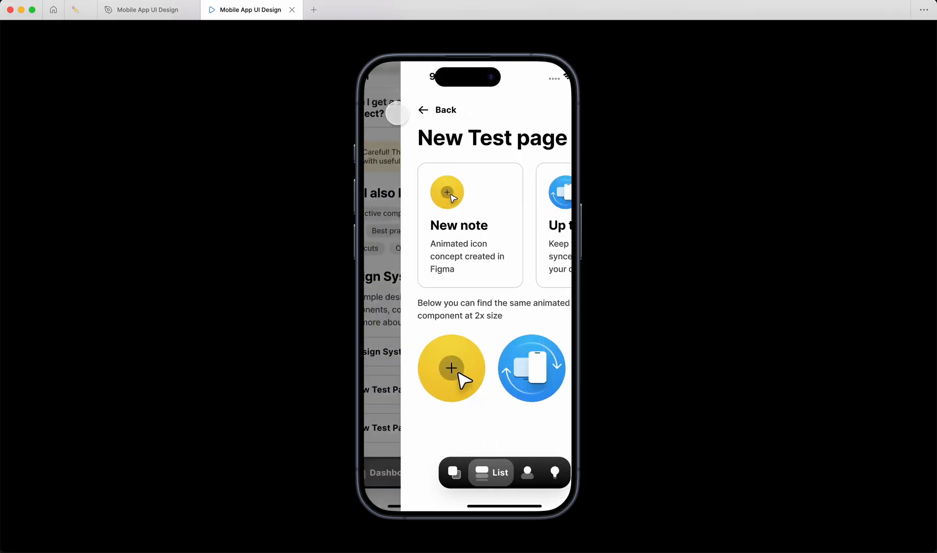
left_click(454, 438)
left_click(418, 180)
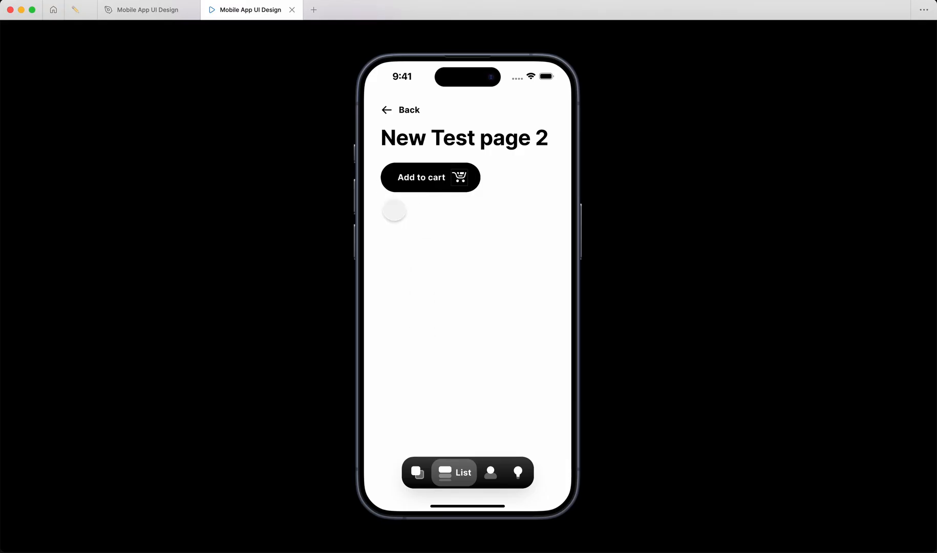
Step: Restart the preview and replay the Add to cart animation on New Test Page 2, then return to the design file
key("r")
scroll(448, 346, "down", 6)
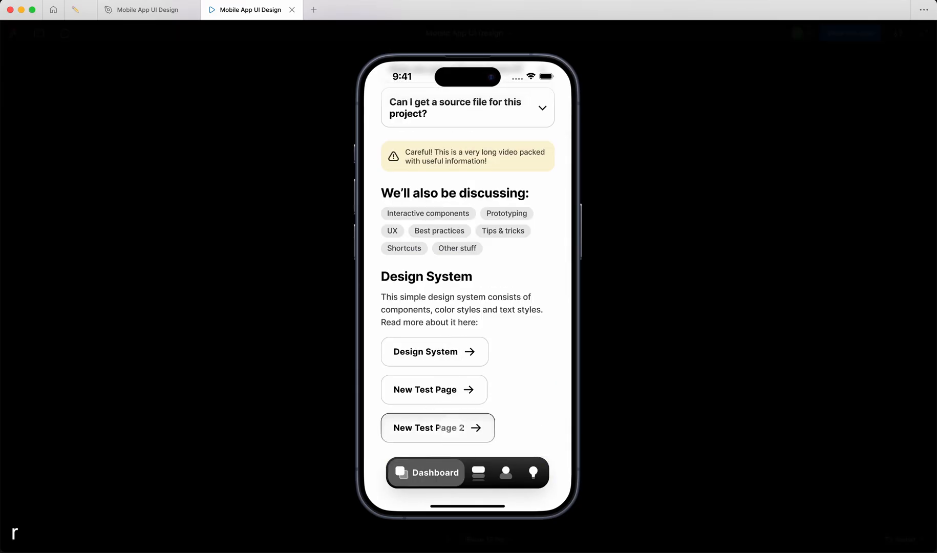
left_click(451, 425)
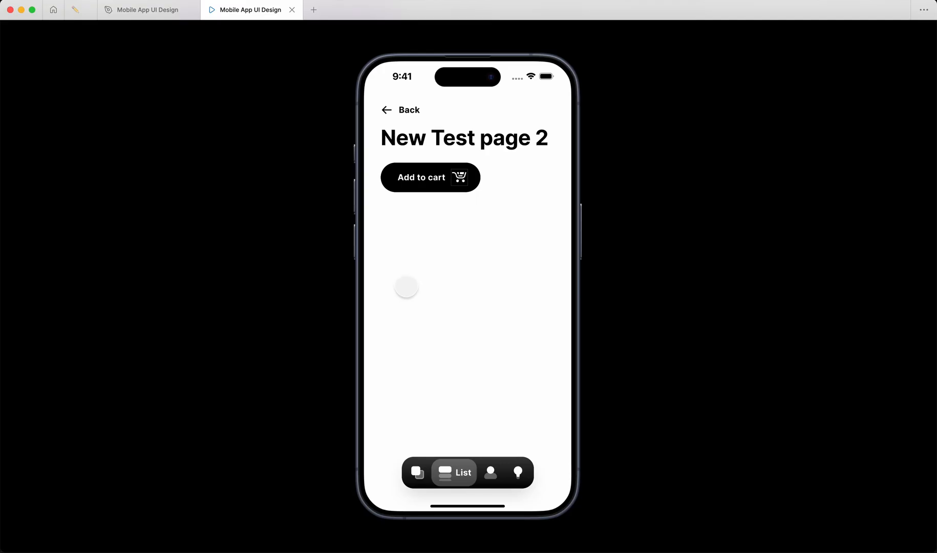
left_click(424, 176)
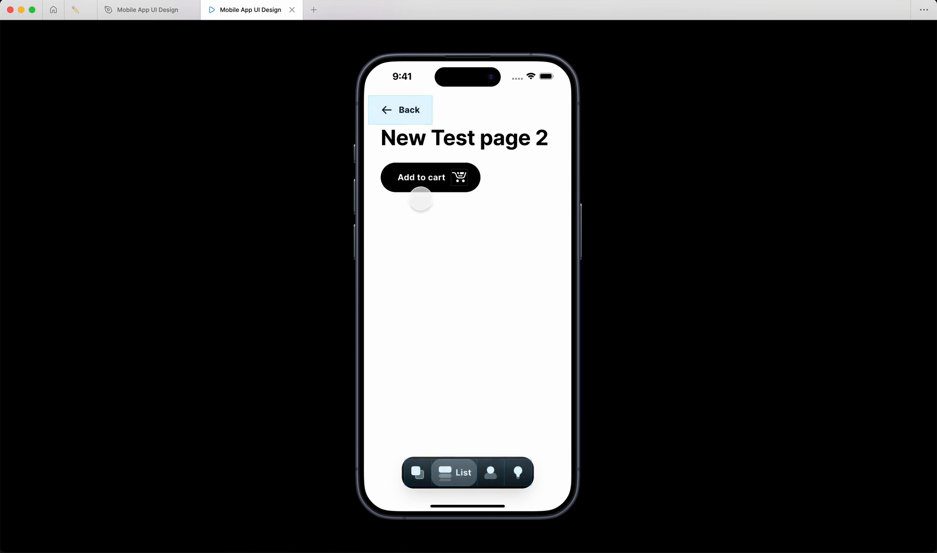
key("r")
left_click(148, 9)
Step: Set the animation duration of the tap transition from the Default variant to "cart is up" to 100 ms
scroll(461, 239, "up", 5)
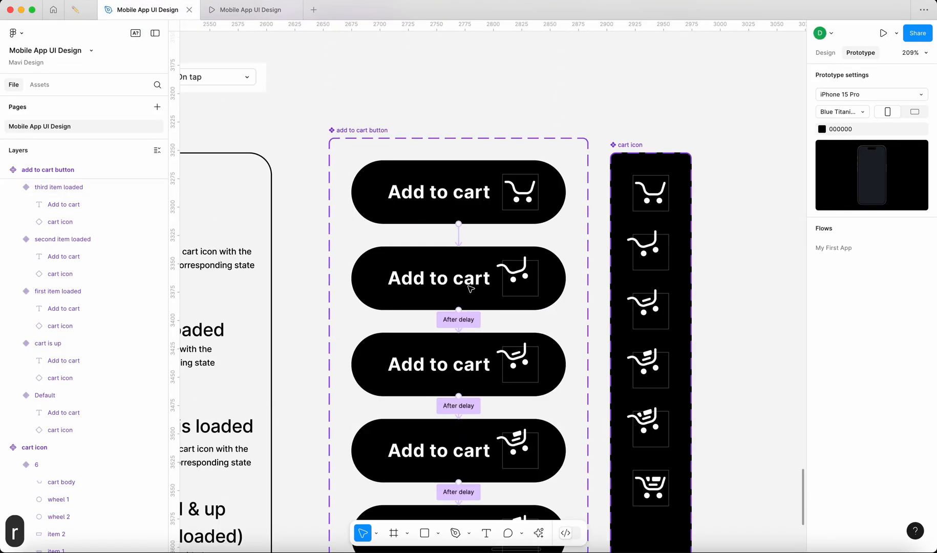
left_click(461, 237)
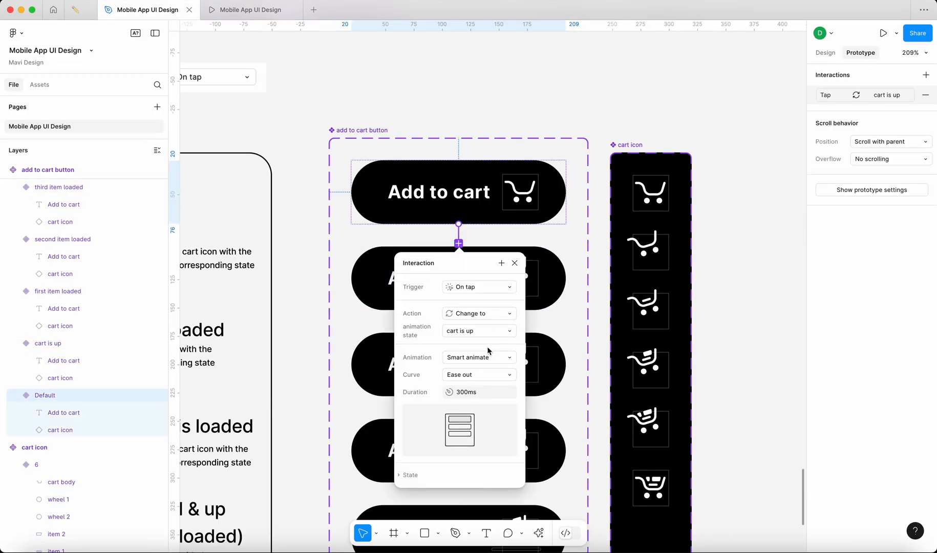
left_click(491, 391)
type("100")
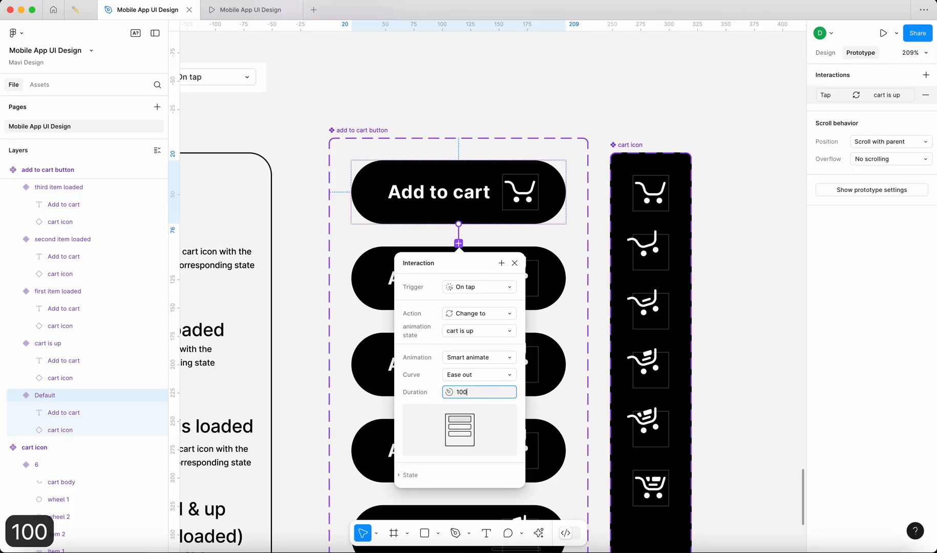
key("Return")
left_click(477, 337)
left_click(476, 301)
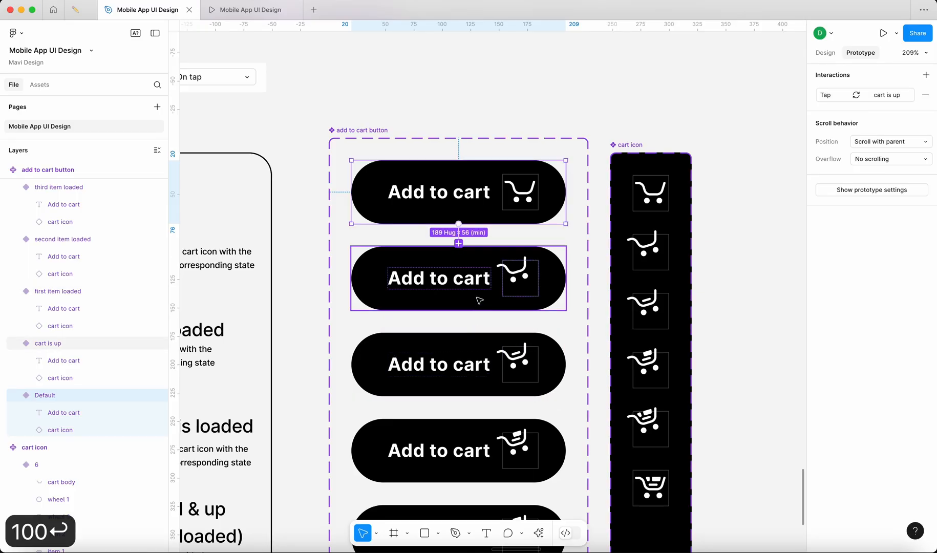
Step: Set the transition from "cart is up" to "first item loaded" to a 1 ms delay and a 300 ms duration
left_click(458, 319)
scroll(509, 379, "down", 1)
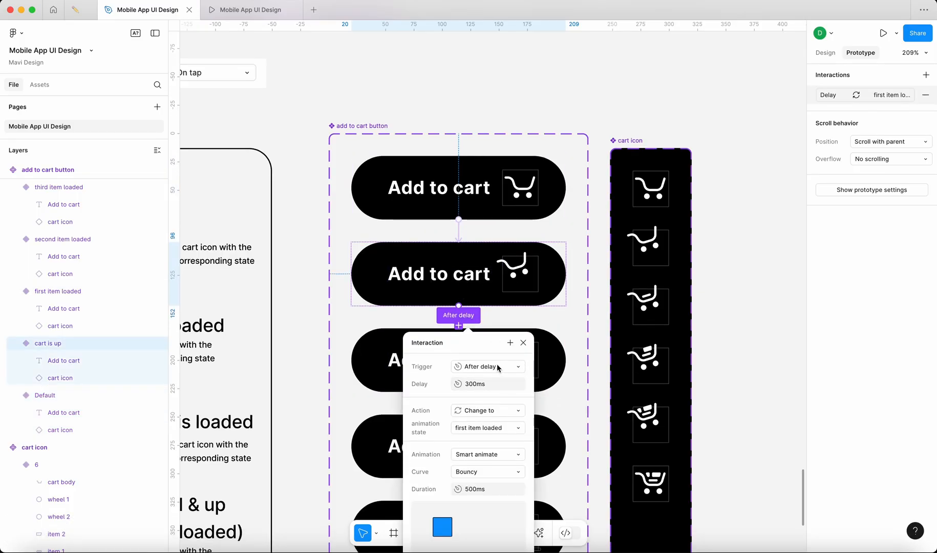
left_click(502, 384)
type("1")
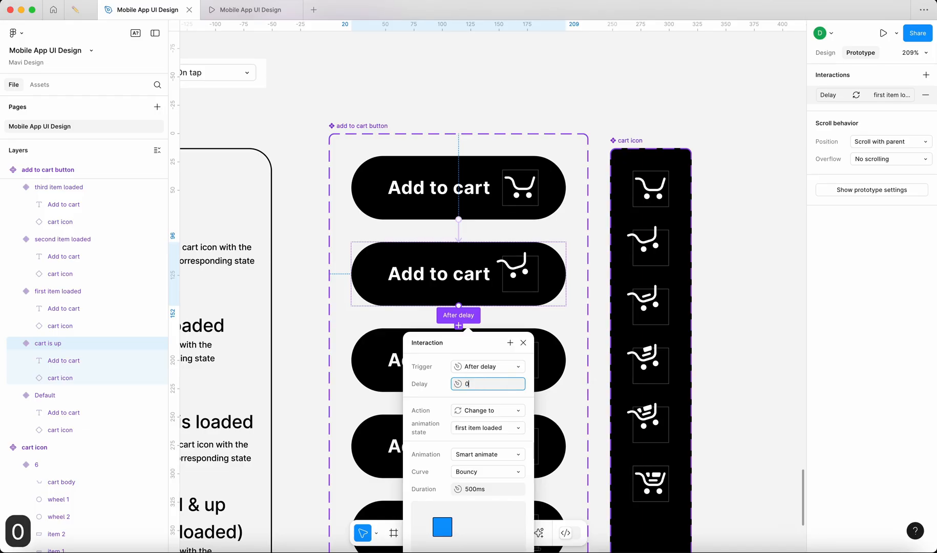
scroll(503, 384, "down", 5)
left_click(497, 273)
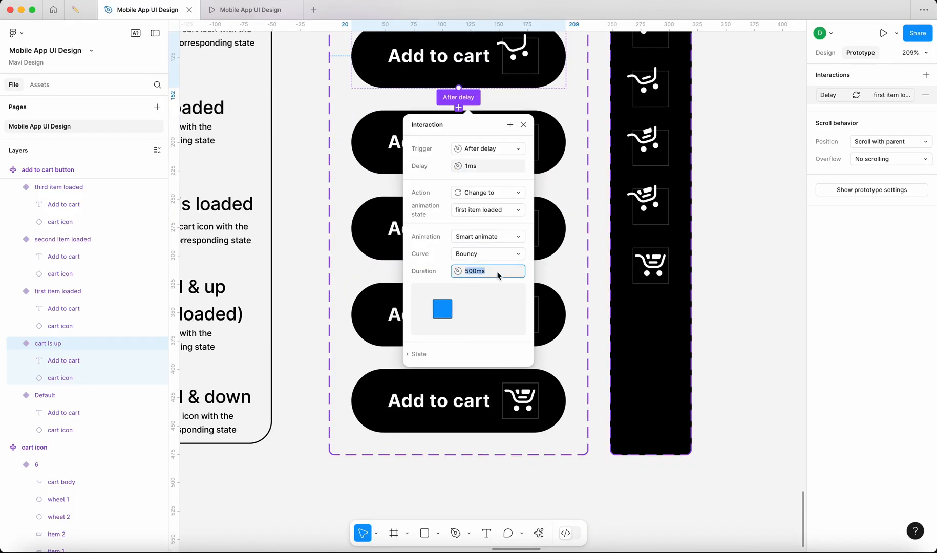
type("300")
key("Return")
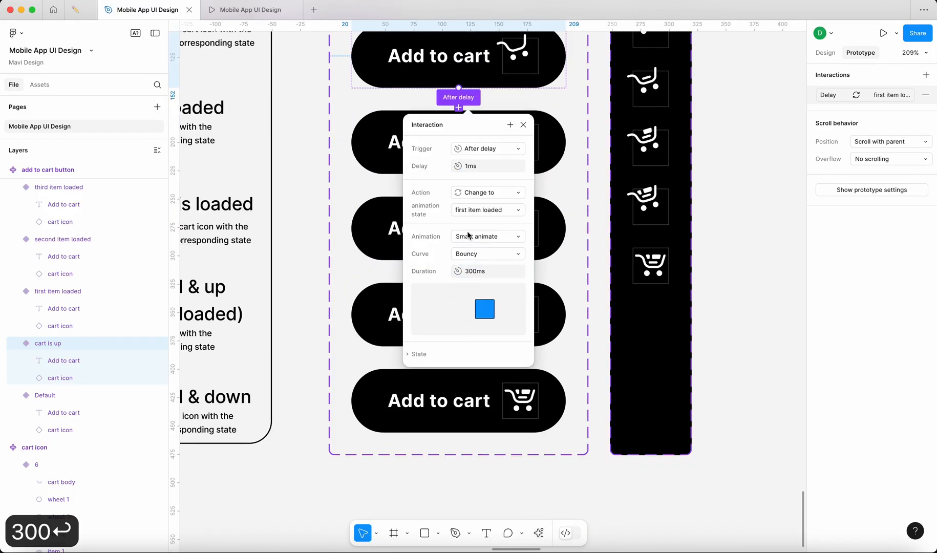
left_click(522, 125)
Step: Set the animation duration of the "first item loaded" to "second item loaded" transition to 300 ms
left_click(458, 184)
left_click(487, 354)
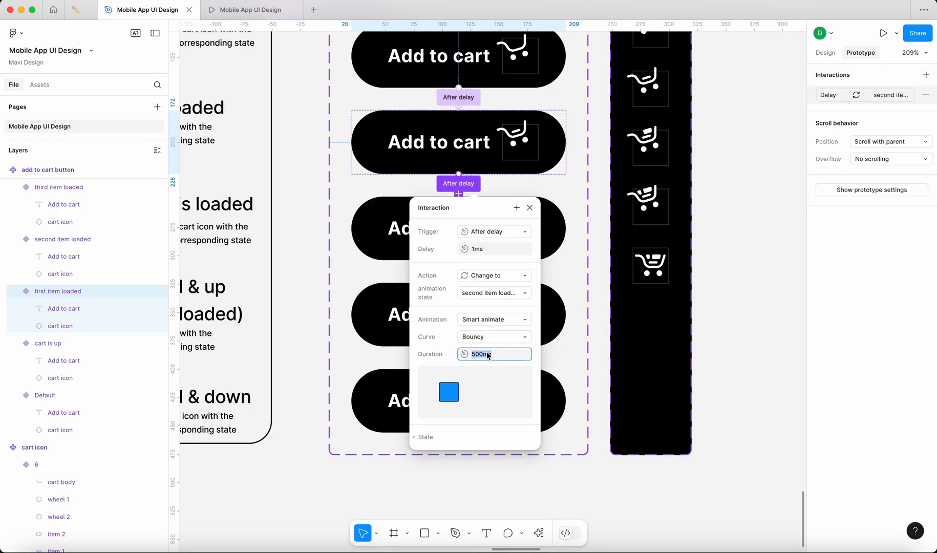
type("300")
key("Return")
Step: Set the animation duration of the "second item loaded" to "third item loaded" transition to 300 ms
left_click(376, 230)
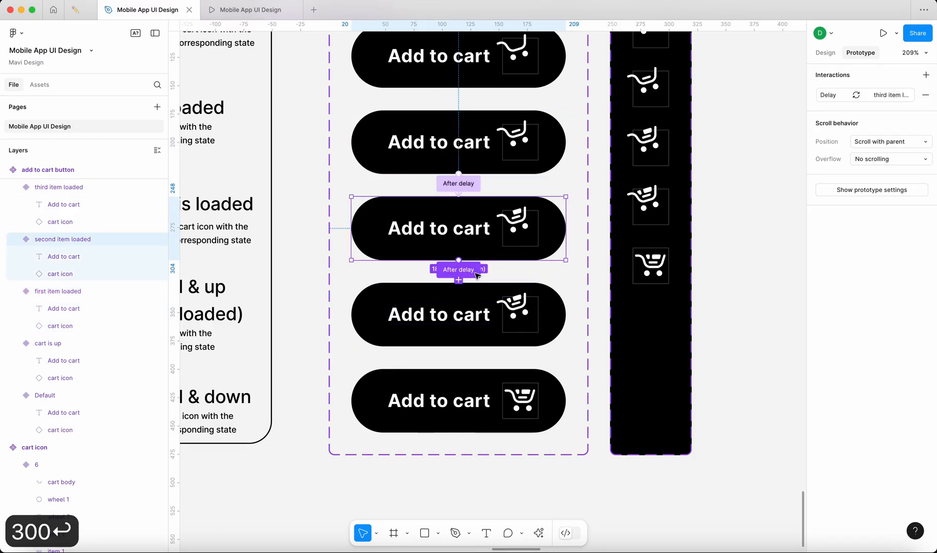
left_click(477, 274)
left_click(489, 445)
type("300")
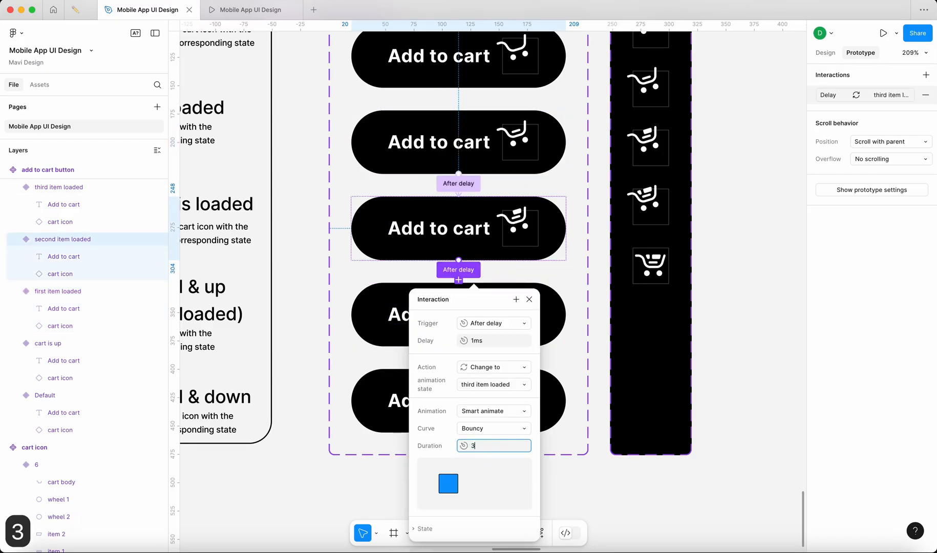
key("Return")
Step: Set the transition from "third item loaded" to "cart is back down" to a 300 ms duration and a 120 ms delay
left_click(377, 316)
left_click(459, 356)
left_click(489, 535)
type("3")
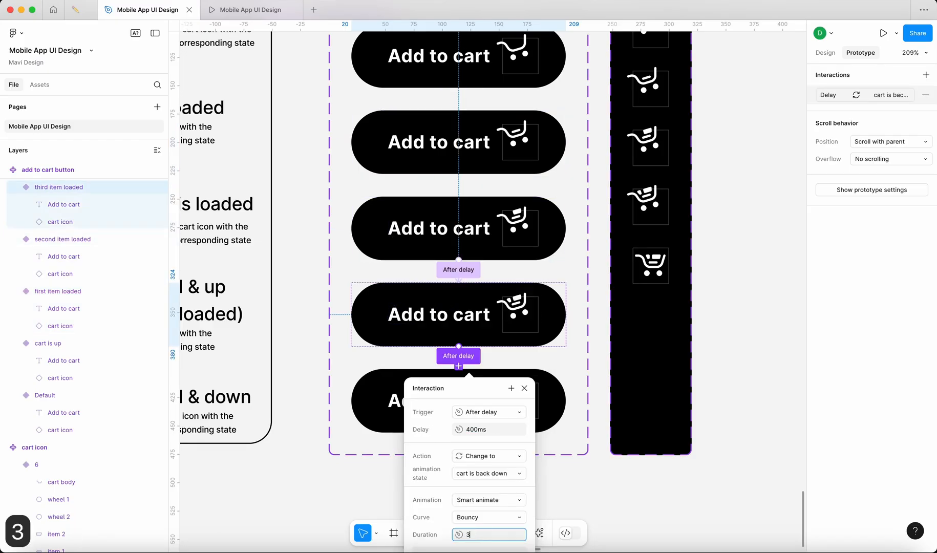
type("00")
key("Return")
left_click(498, 429)
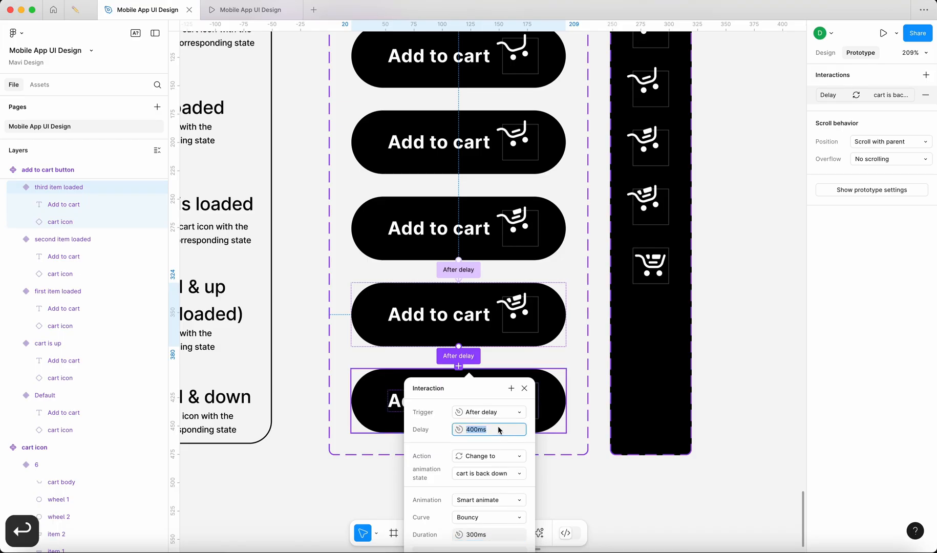
type("15")
key("BackSpace")
type("20")
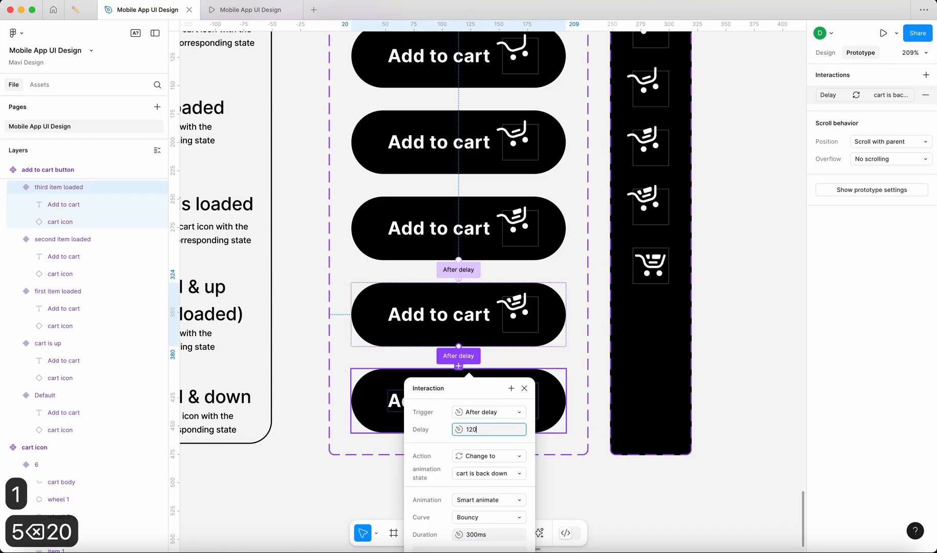
key("Return")
left_click(312, 352)
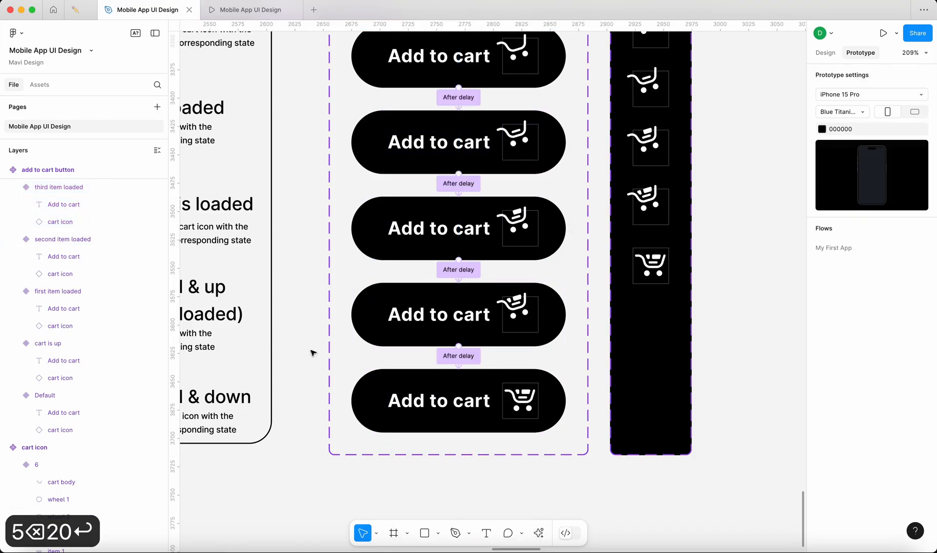
Step: Test the Add to cart button with the shortened timings on New Test Page 2 in the preview, then return to the design file
left_click(261, 10)
key("r")
scroll(463, 269, "down", 7)
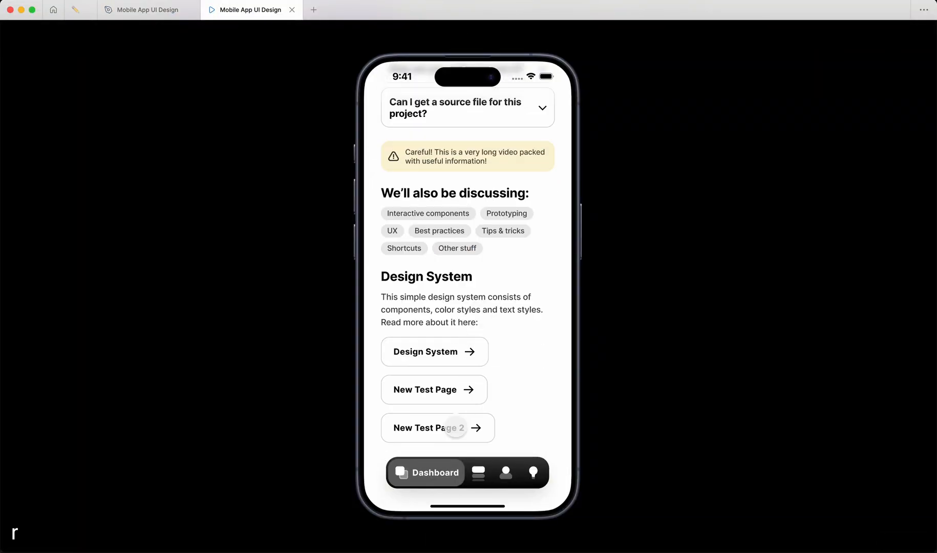
left_click(456, 428)
left_click(419, 179)
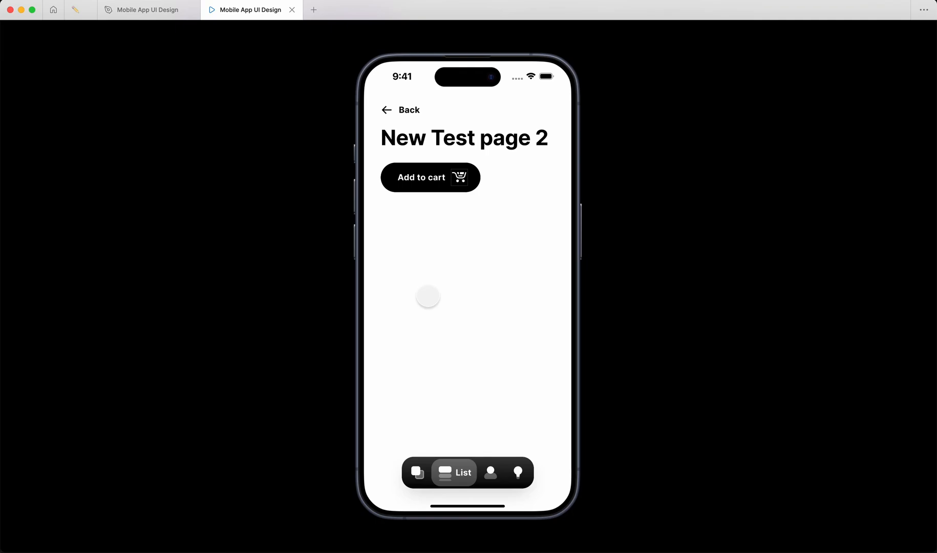
key("ctrl+shift+Tab")
Step: Change the easing curve of the "cart is up" to "first item loaded" transition to Ease in and out
scroll(433, 220, "up", 3)
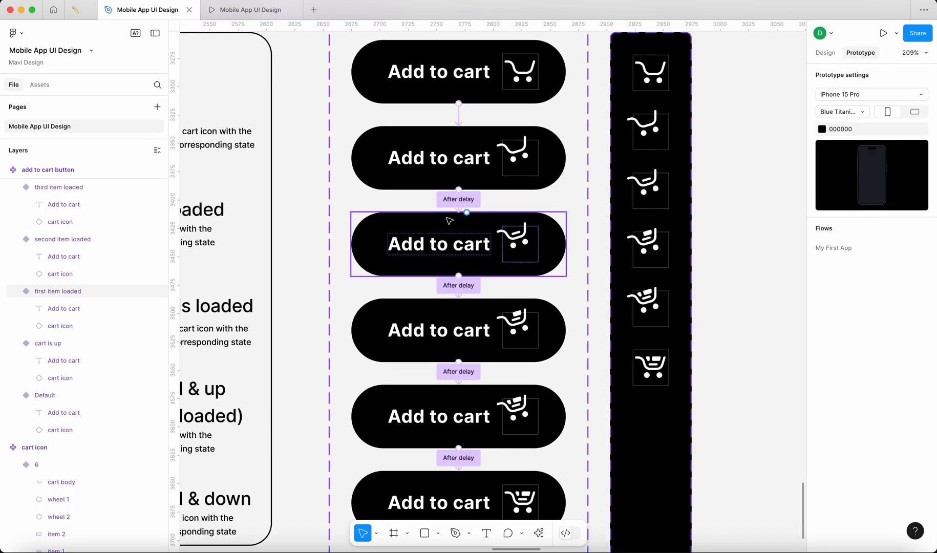
left_click(458, 200)
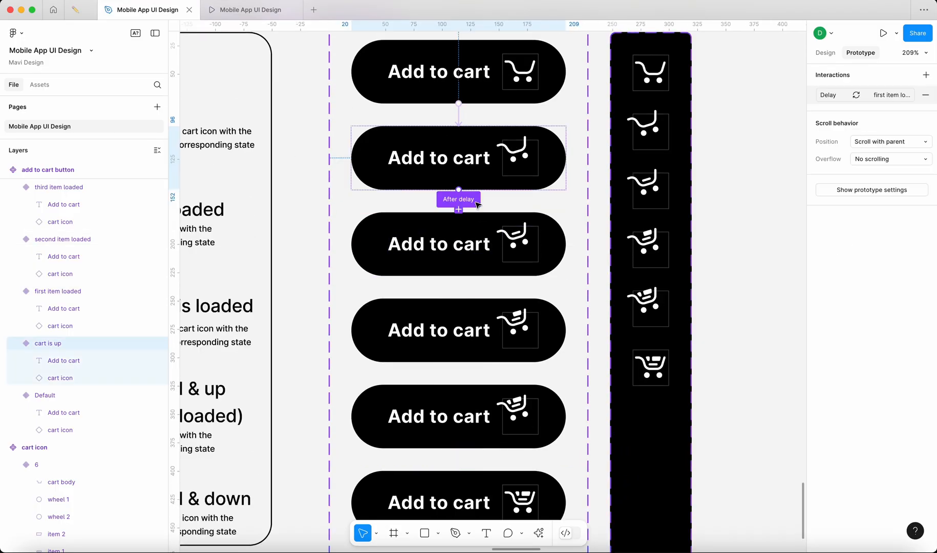
left_click(497, 357)
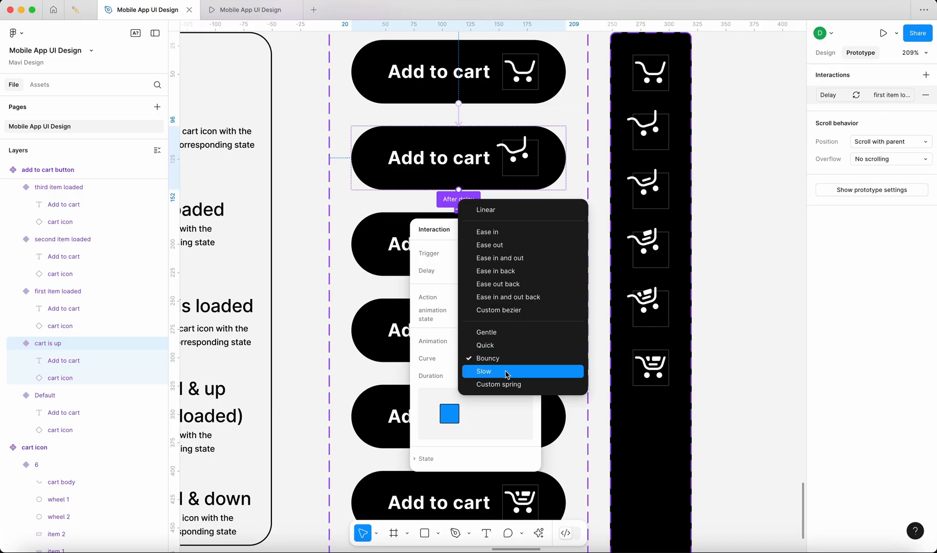
left_click(530, 258)
left_click(433, 283)
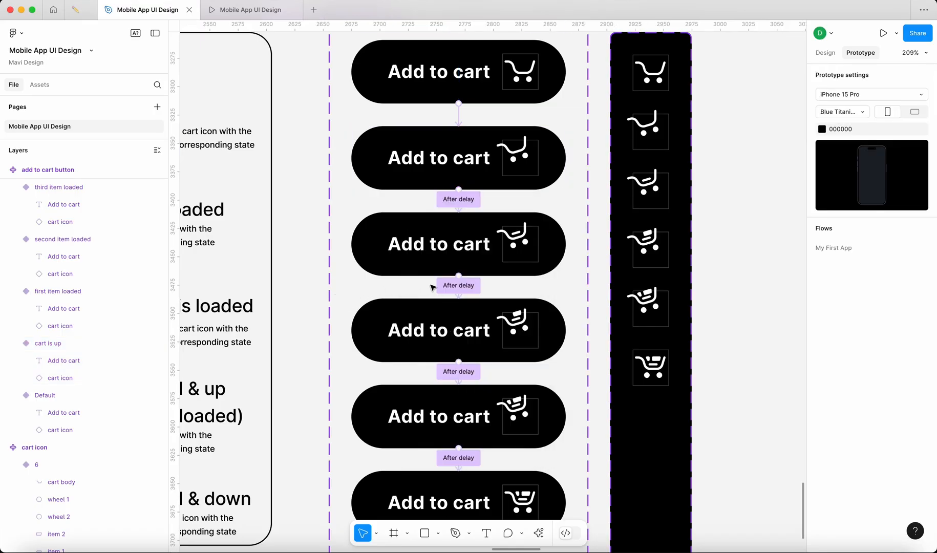
Step: Change the easing curve of the "first item loaded" to "second item loaded" transition to Ease in and out
left_click(458, 285)
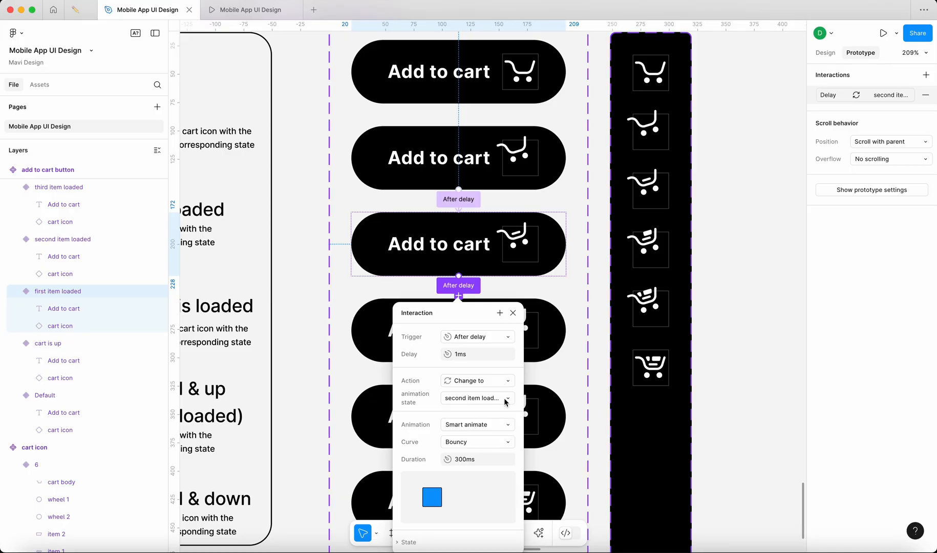
left_click(501, 425)
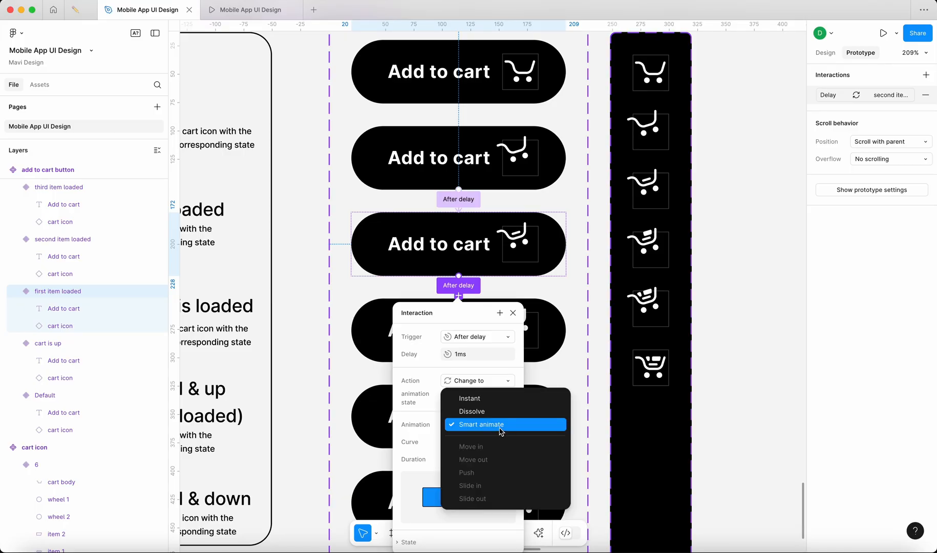
left_click(501, 431)
left_click(501, 441)
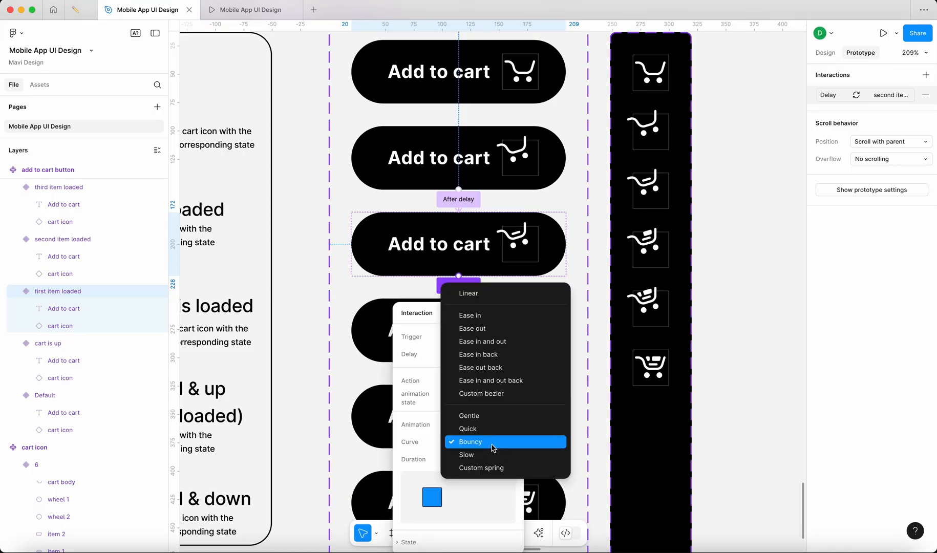
left_click(501, 342)
left_click(543, 336)
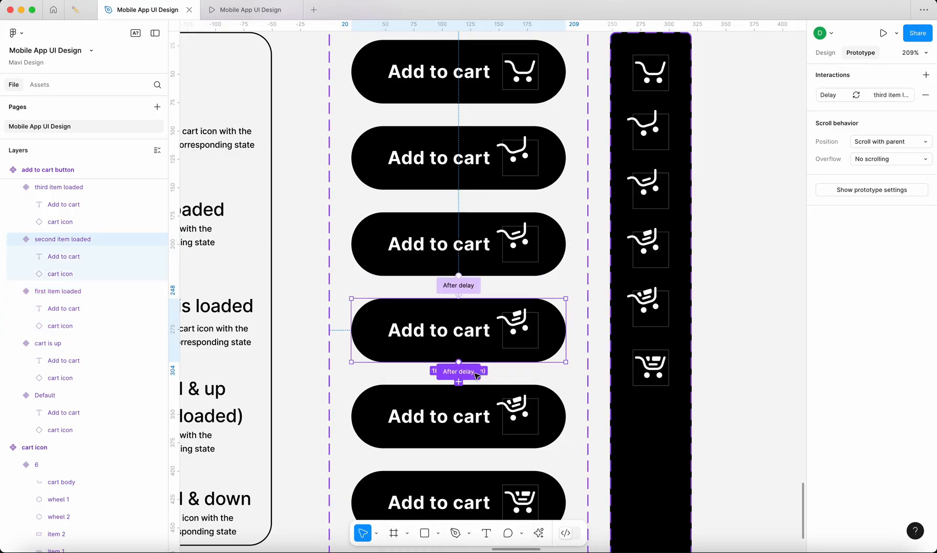
Step: Change the easing curve of the "second item loaded" to "third item loaded" transition to Ease in and out
left_click(473, 372)
left_click(512, 421)
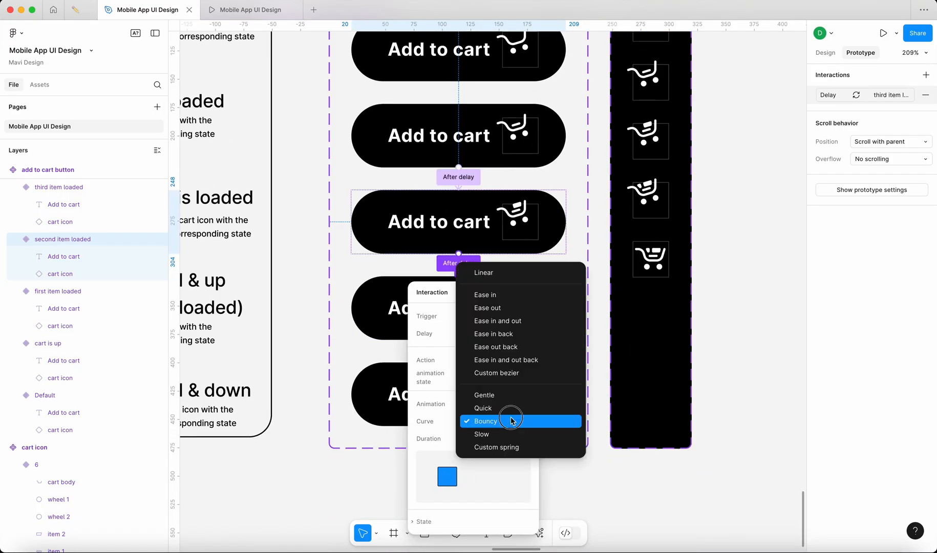
left_click(525, 333)
left_click(556, 319)
Step: Change the easing curve of the "third item loaded" to "cart is back down" transition to Ease in and out
left_click(472, 350)
left_click(517, 508)
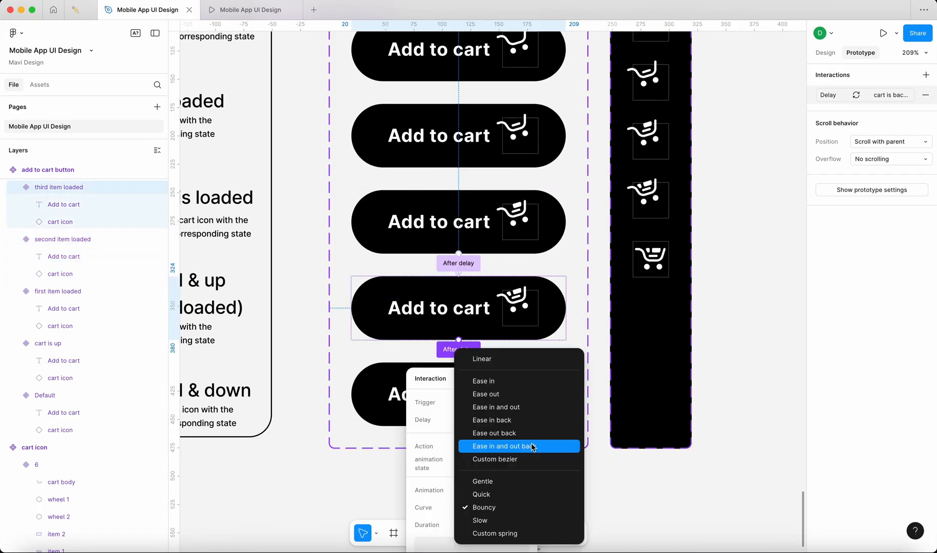
left_click(542, 407)
left_click(306, 465)
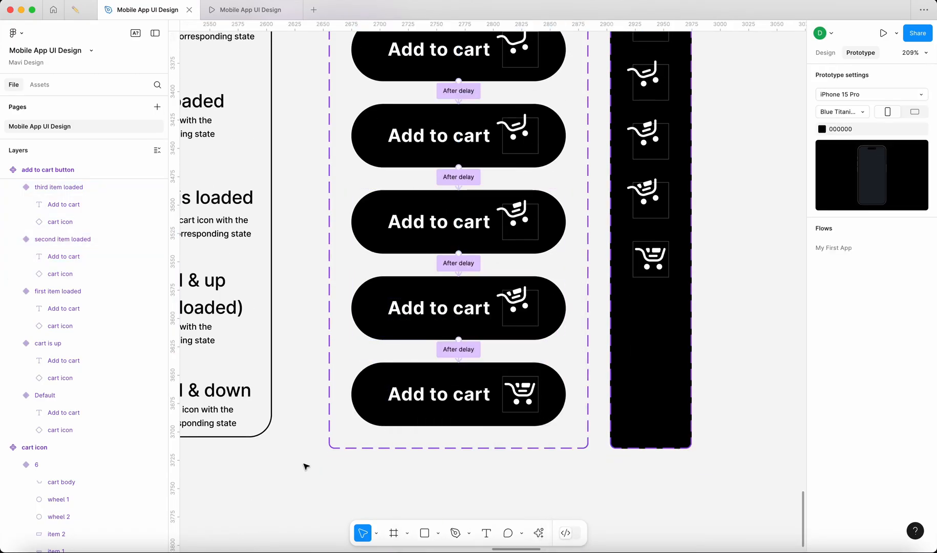
Step: Test the Add to cart button with the Ease in and out curves on New Test Page 2 in the preview, then return to the design file
left_click(251, 10)
key("r")
scroll(375, 214, "down", 10)
left_click(439, 428)
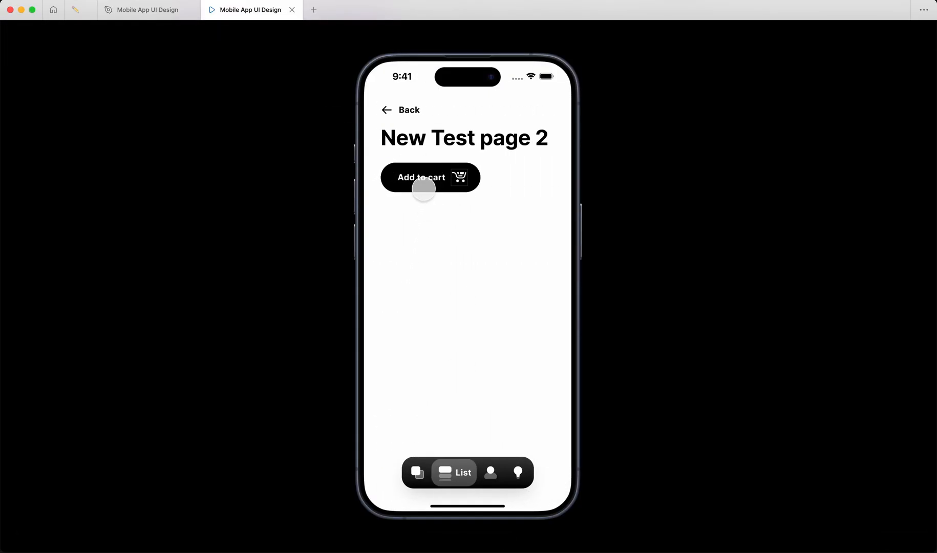
key("r")
scroll(426, 231, "down", 10)
left_click(436, 424)
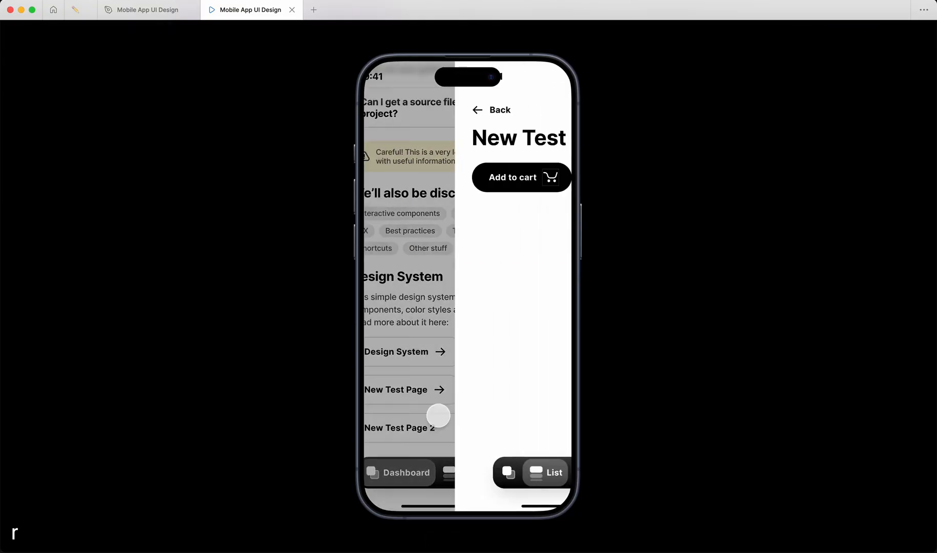
left_click(151, 10)
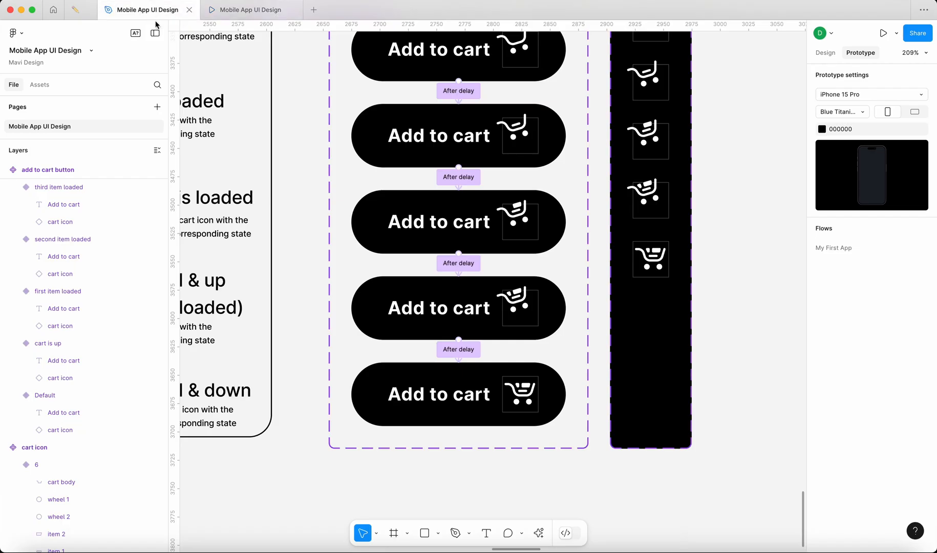
Step: Set the animation duration of the "cart is up" to "first item loaded" transition to 150 ms
left_click(401, 244)
left_click(458, 204)
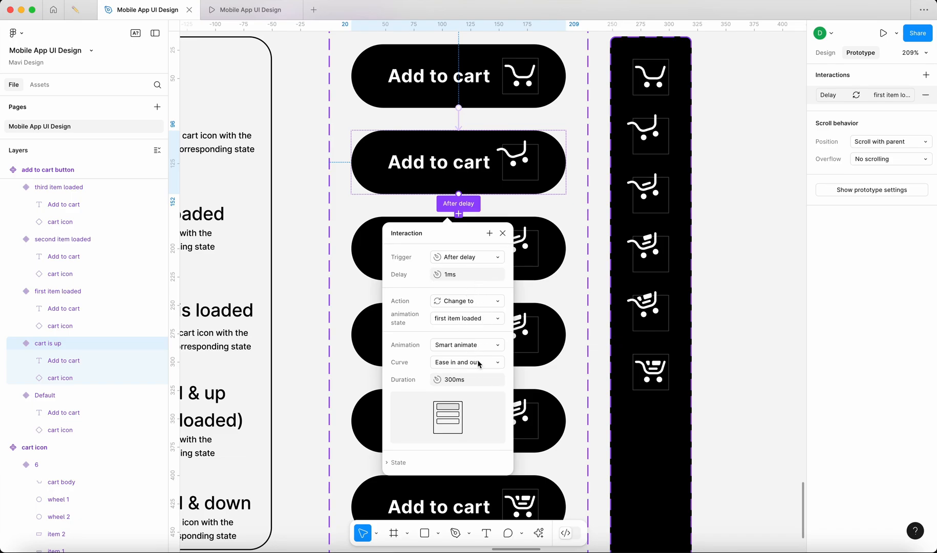
left_click(481, 380)
type("150")
key("Return")
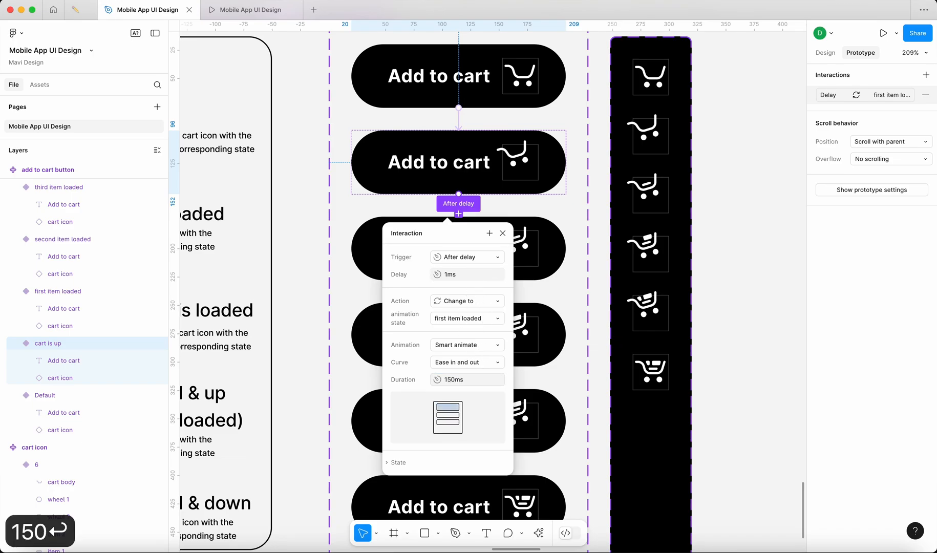
left_click(502, 233)
Step: Set the animation duration of the "first item loaded" to "second item loaded" transition to 150 ms
left_click(466, 297)
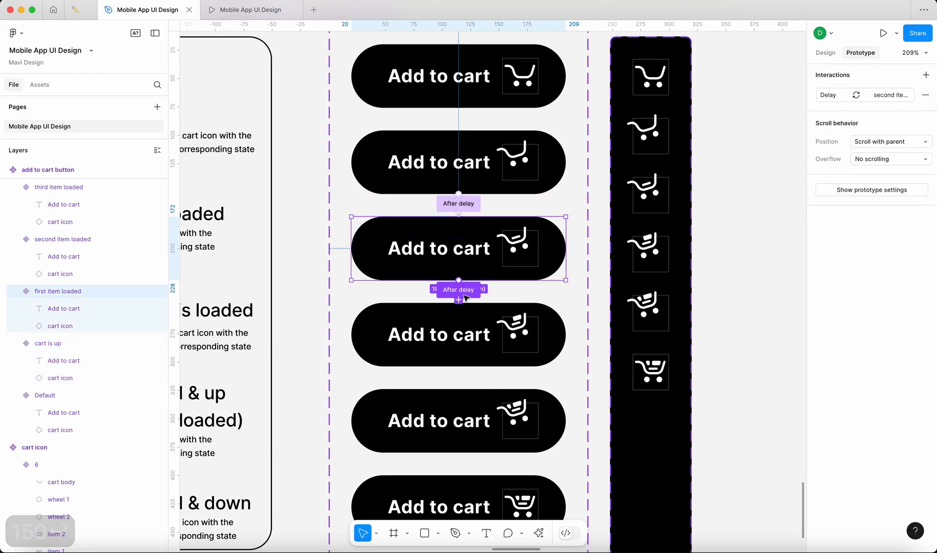
left_click(465, 294)
left_click(476, 463)
type("150")
Step: Set the animation duration of the "second item loaded" to "third item loaded" transition to 150 ms
left_click(476, 377)
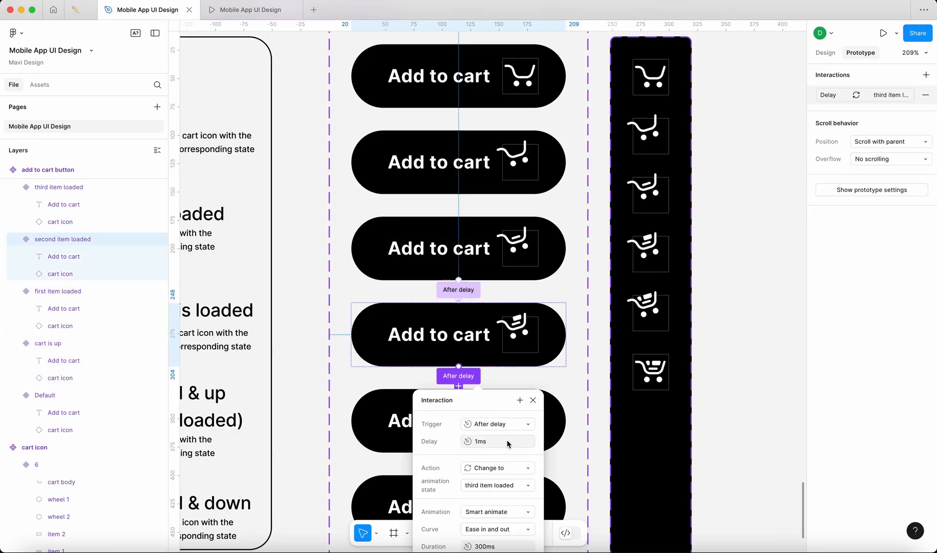
type("150")
key("Return")
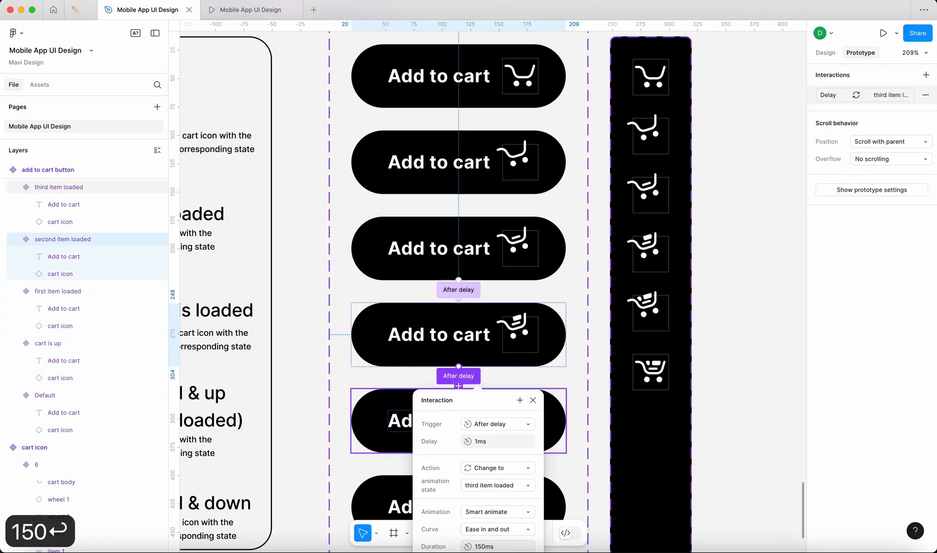
Step: Give the transition from "third item loaded" to "cart is back down" a Bouncy curve with a 500 ms duration
scroll(507, 460, "down", 3)
left_click(458, 381)
scroll(560, 392, "down", 3)
left_click(510, 434)
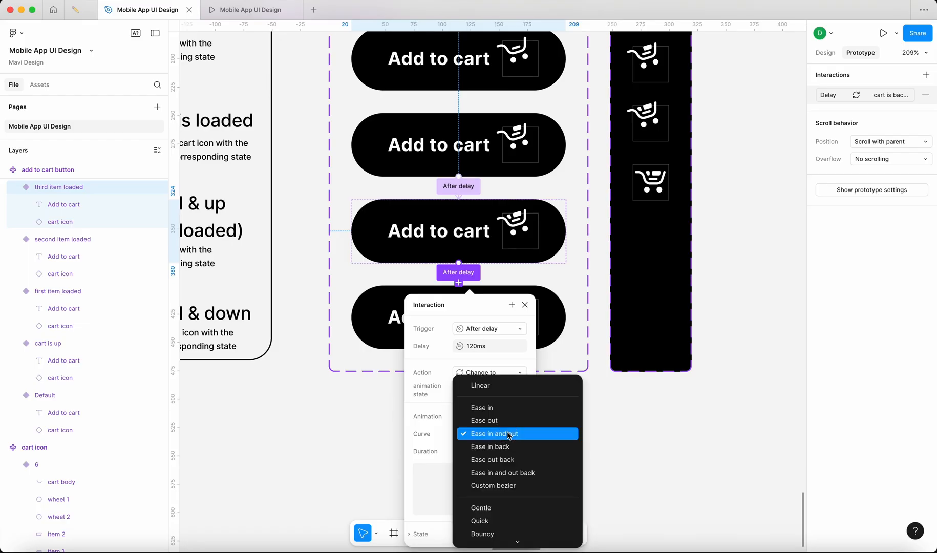
left_click(514, 534)
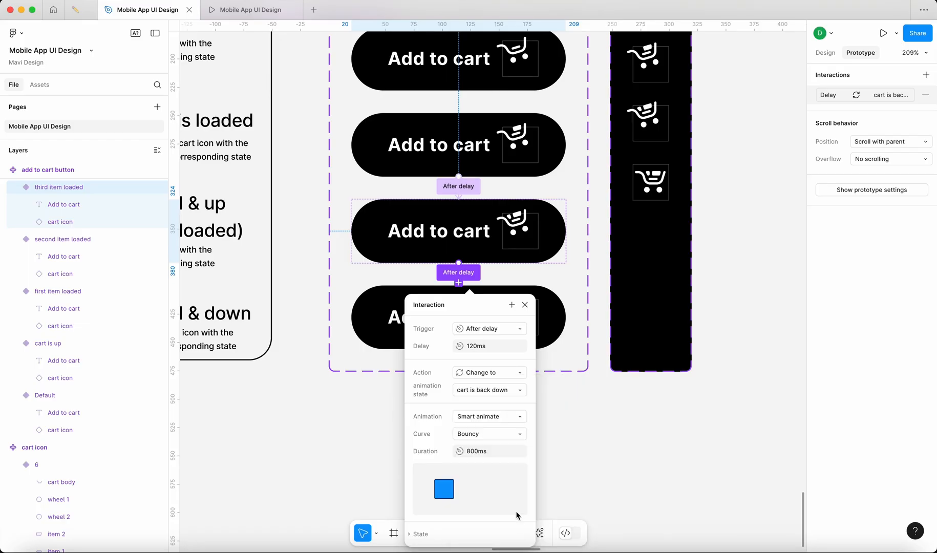
left_click(510, 451)
type("500")
key("Return")
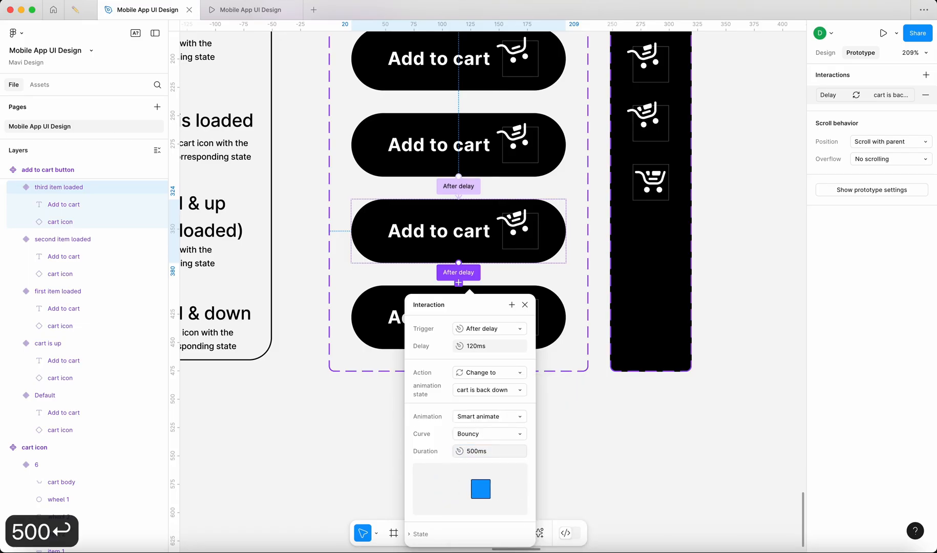
left_click(377, 440)
Step: Give the on-tap transition from the Default variant to "cart is up" a Bouncy curve with a 500 ms duration
scroll(512, 256, "up", 5)
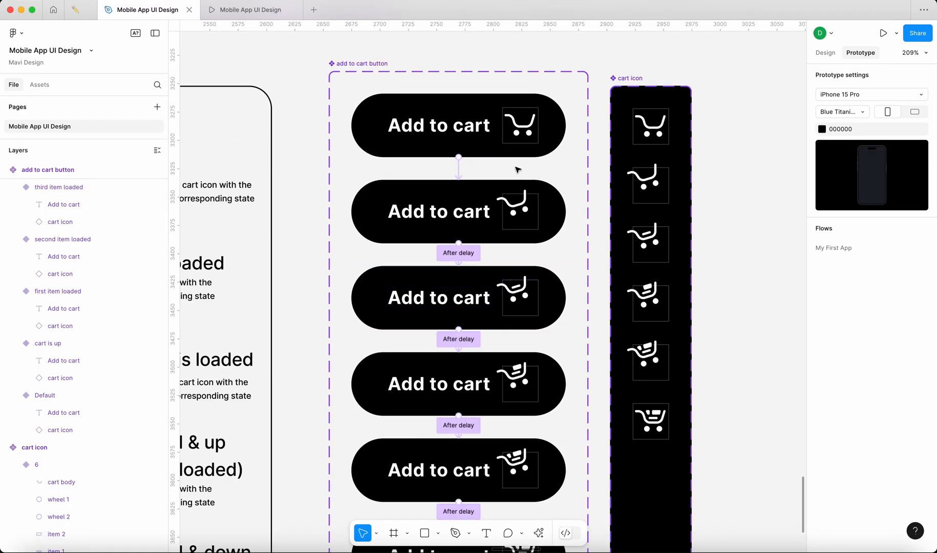
left_click(517, 135)
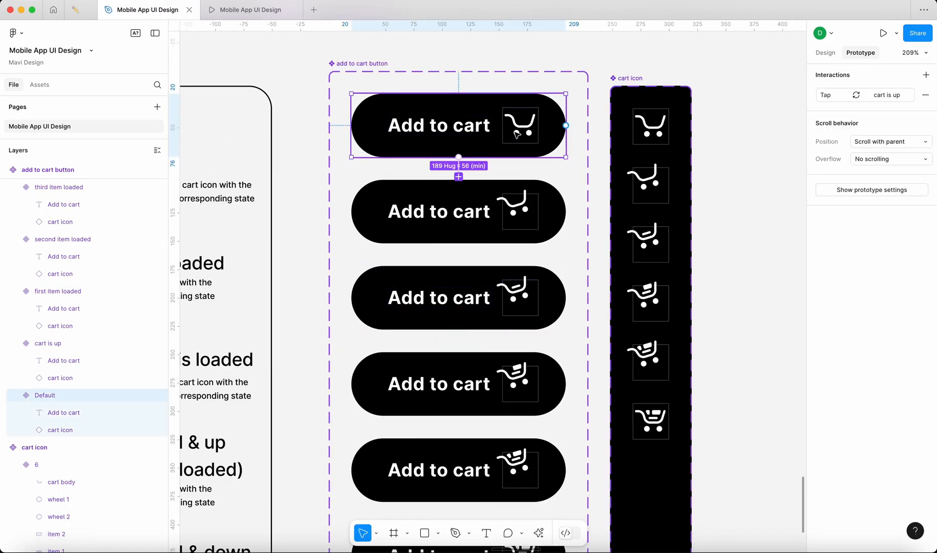
scroll(461, 170, "up", 5)
left_click(457, 172)
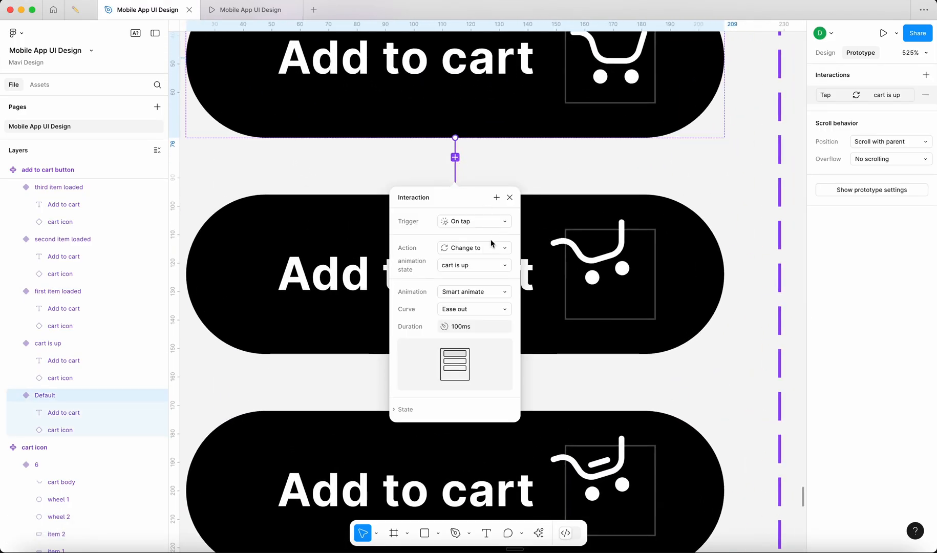
left_click(484, 308)
left_click(502, 422)
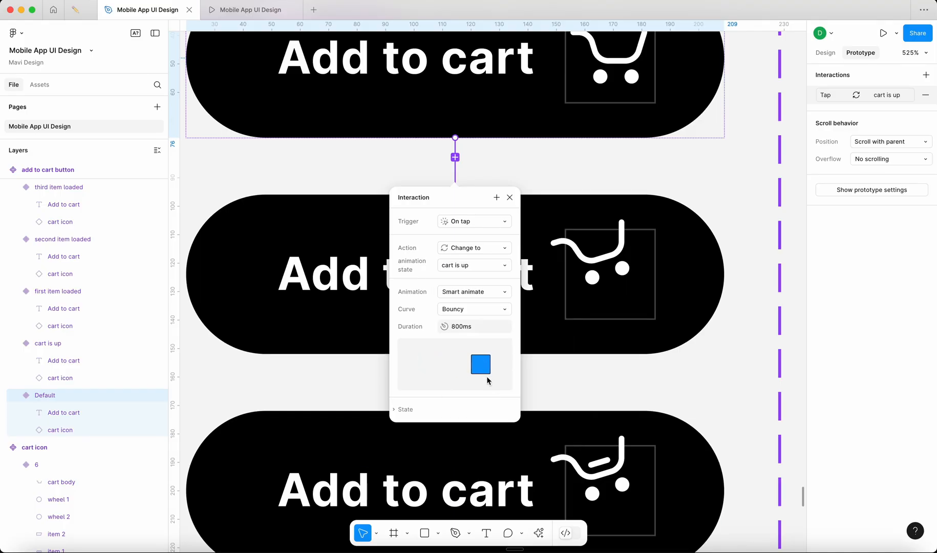
left_click(473, 327)
type("800")
type("500")
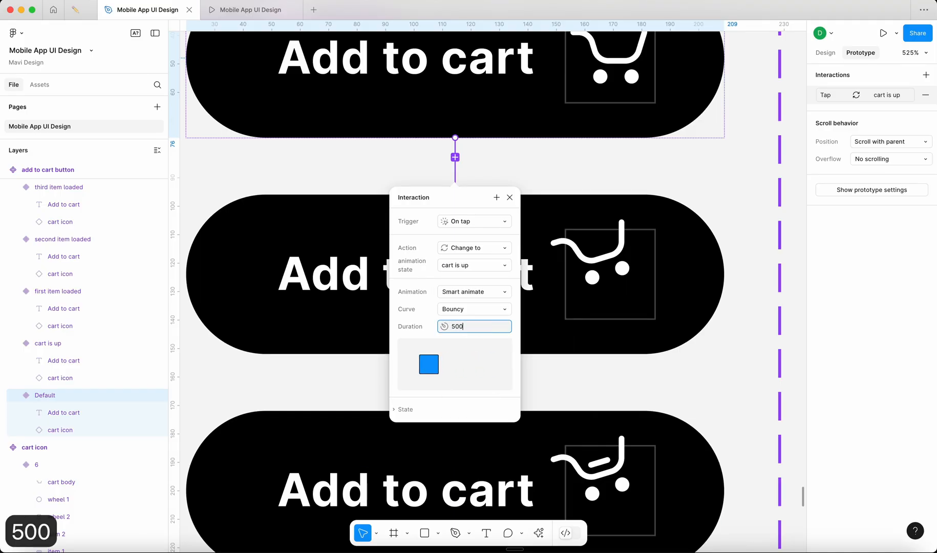
key("Return")
left_click(800, 352)
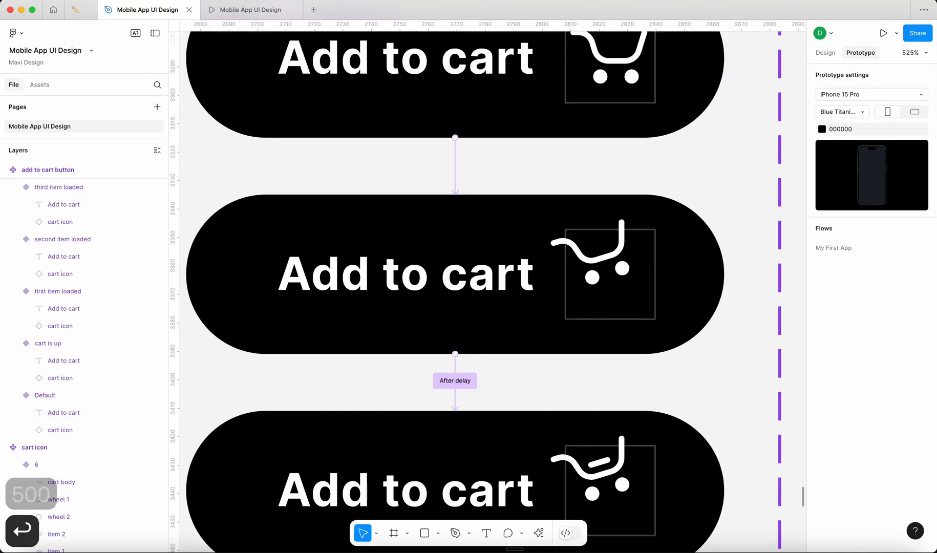
Step: Test the Add to cart button with the bouncy first and last transitions on New Test Page 2 in the preview, then return to the design file
left_click(250, 9)
key("r")
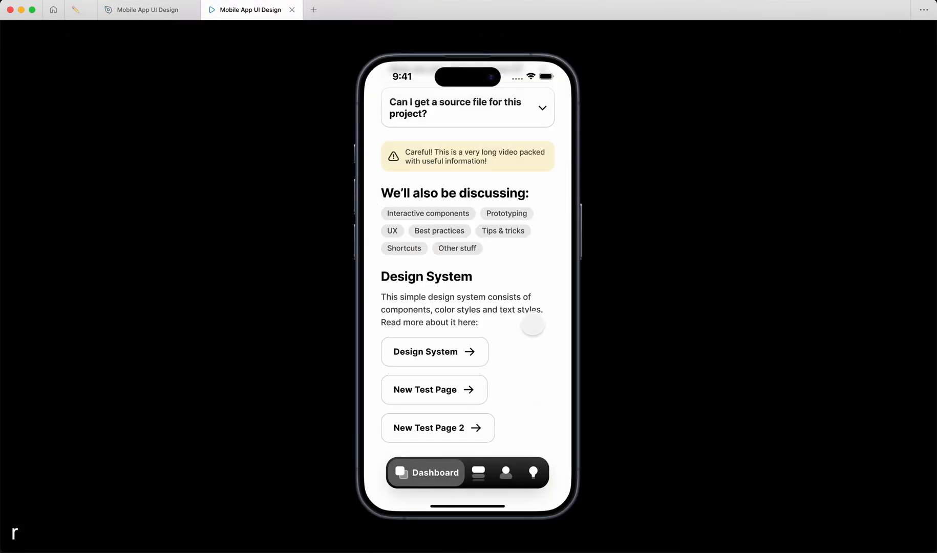
left_click(463, 425)
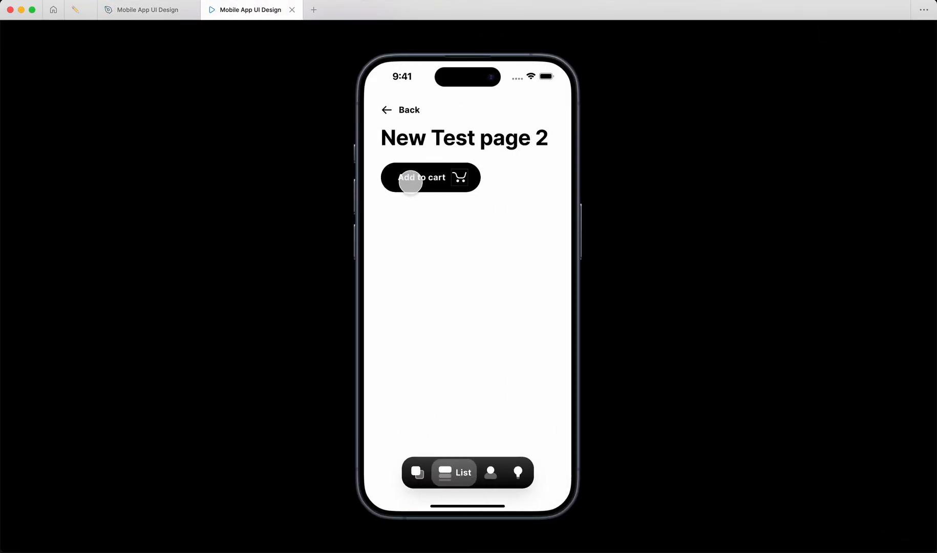
left_click(411, 182)
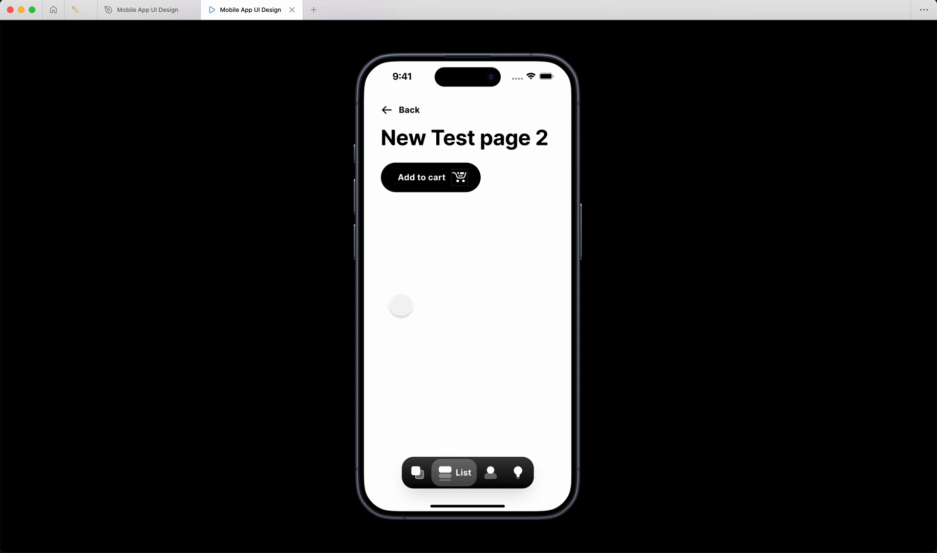
key("r")
scroll(464, 359, "down", 6)
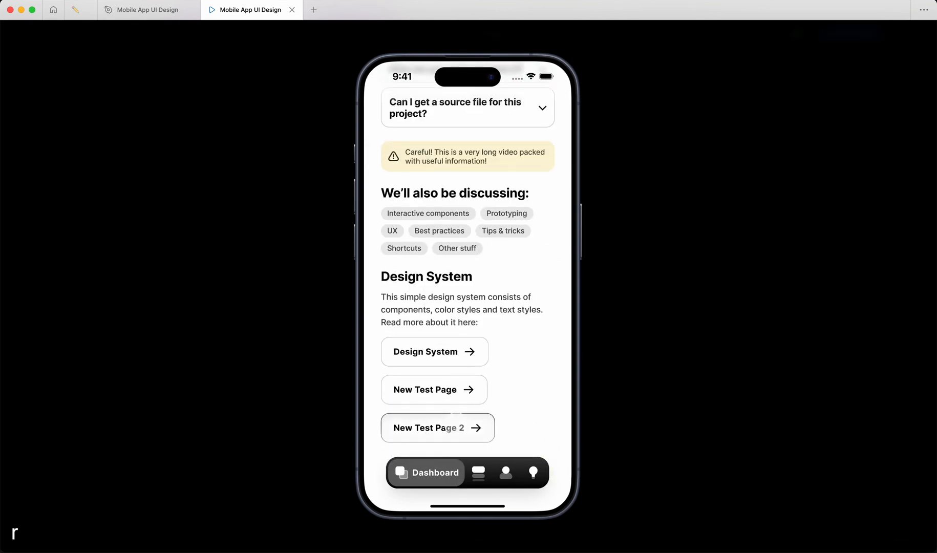
left_click(456, 425)
key("r")
left_click(143, 10)
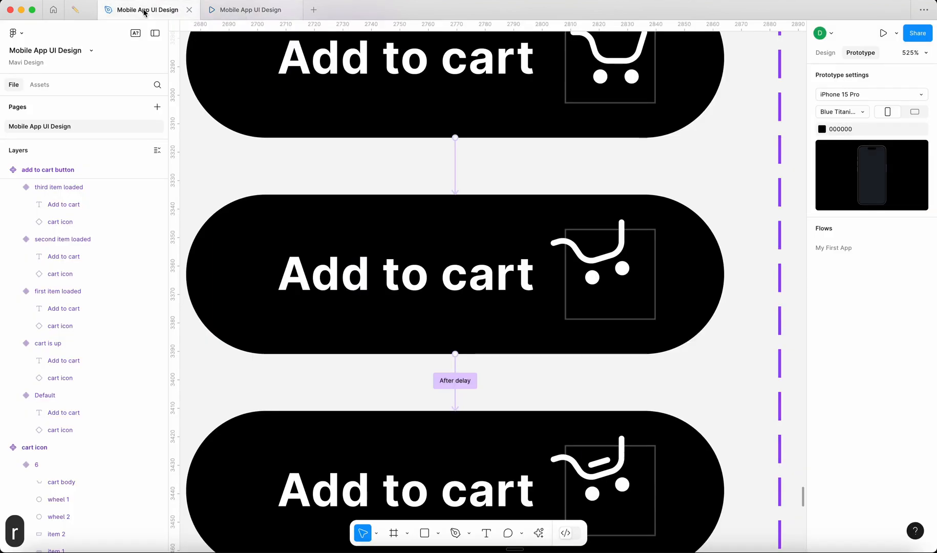
Step: Review the interaction settings of the Default to "cart is up" and "cart is up" to "first item loaded" transitions
scroll(339, 228, "up", 5)
left_click(457, 405)
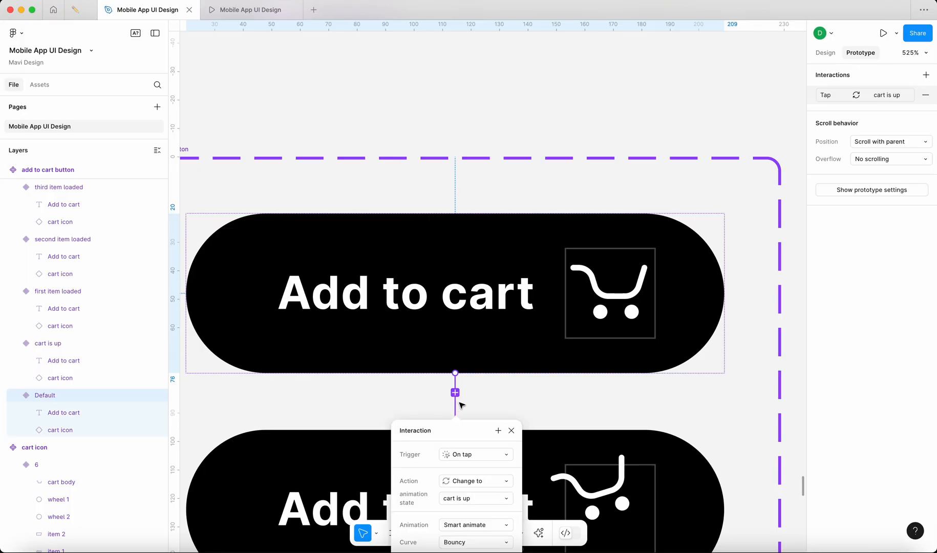
scroll(462, 406, "down", 3)
left_click(665, 359)
left_click(467, 449)
scroll(472, 350, "down", 3)
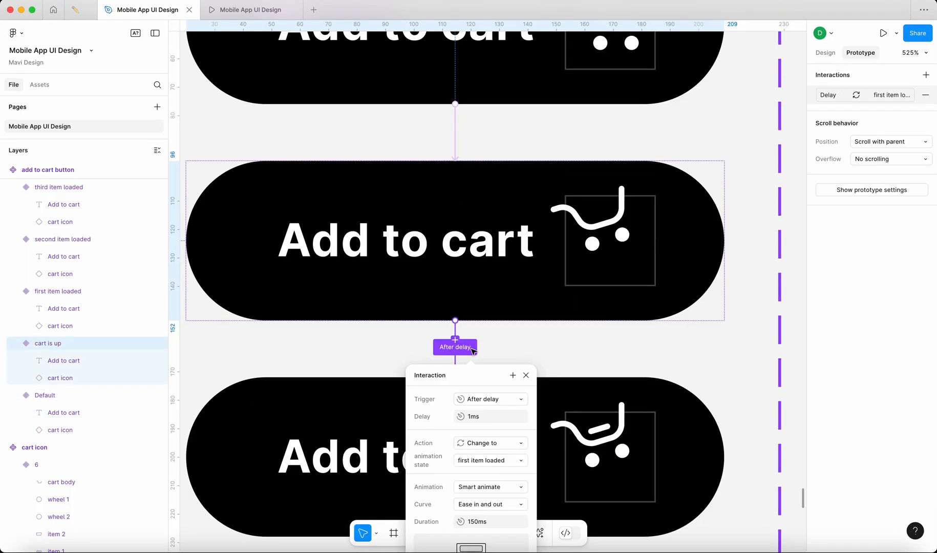
scroll(563, 413, "down", 3)
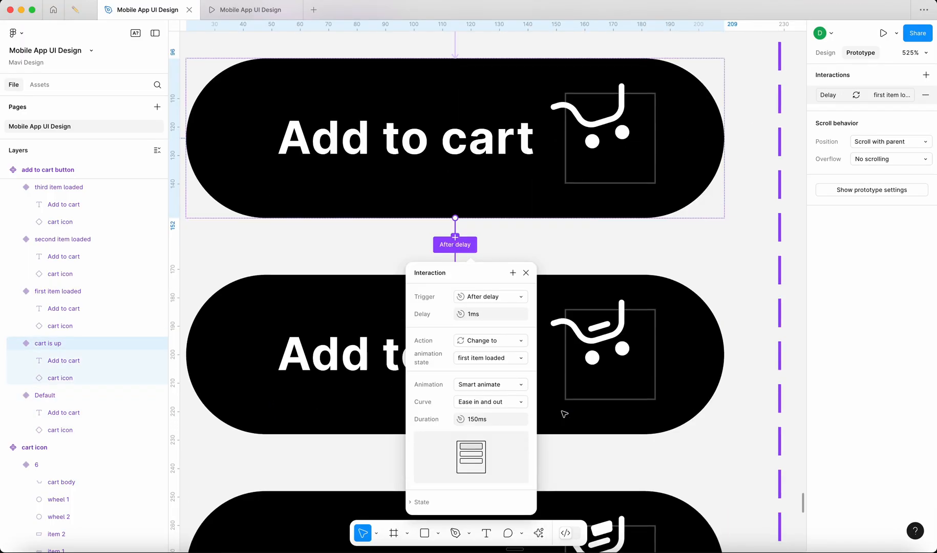
Step: Restart the prototype preview, check the Add to cart animation on New Test Page 2 again, and return to the design file
left_click(258, 11)
key("r")
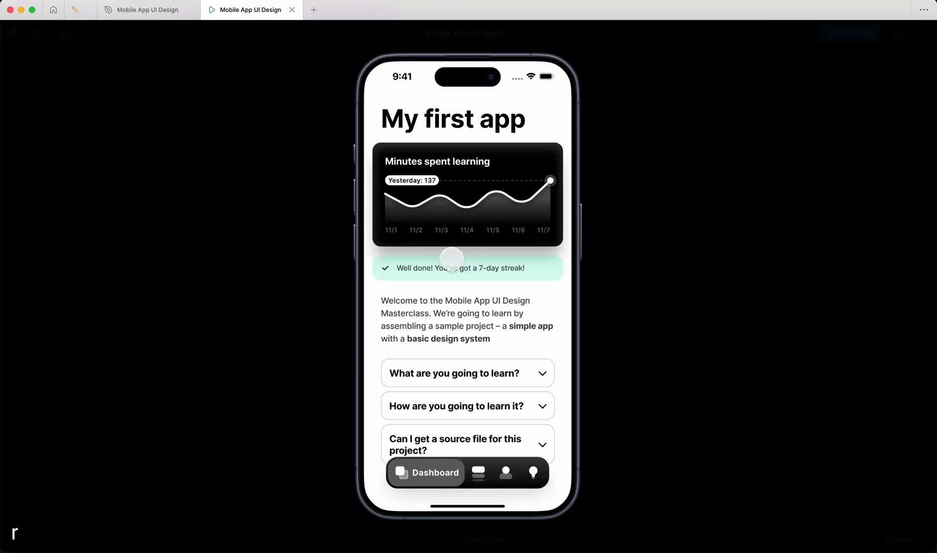
scroll(487, 307, "down", 10)
left_click(439, 428)
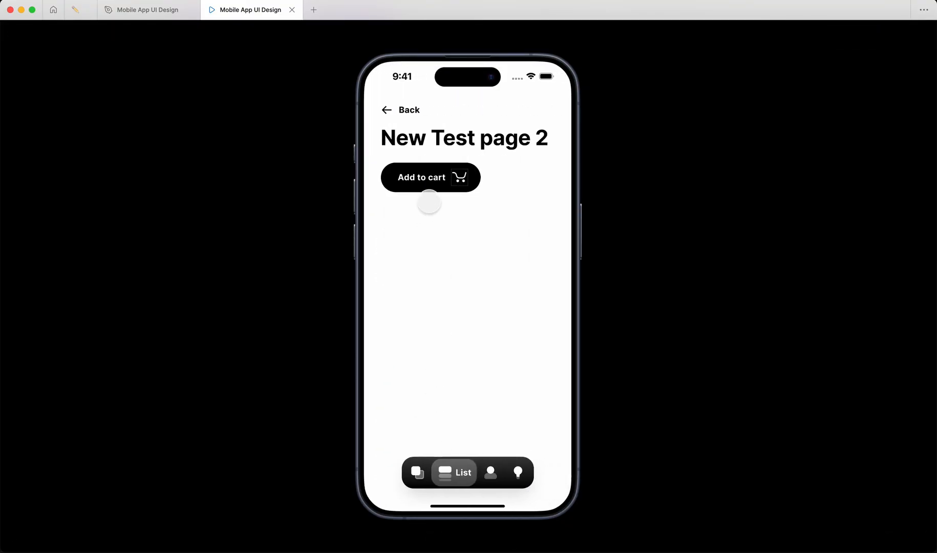
left_click(147, 9)
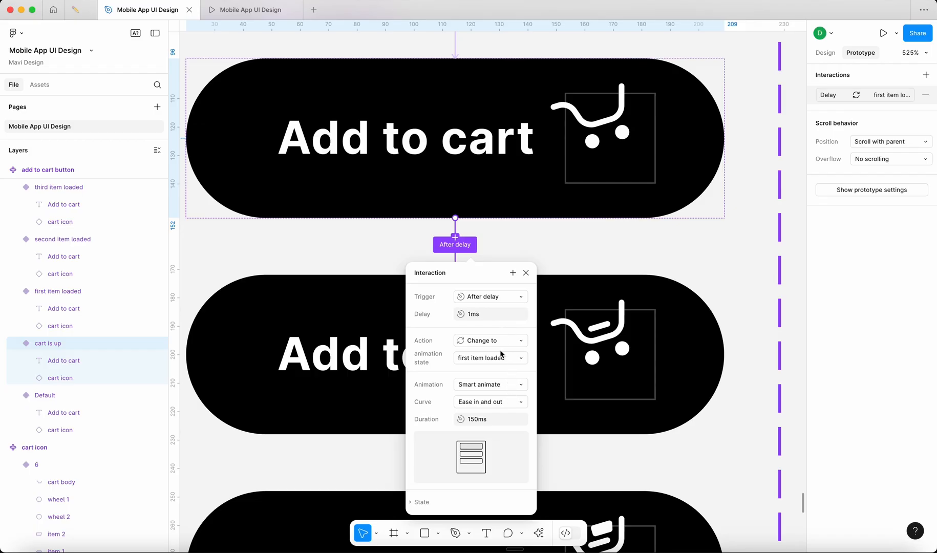
Step: Change the curve of the on-tap transition from the Default variant to "cart is up" to Ease in and out
left_click(326, 253)
scroll(358, 262, "up", 5)
left_click(455, 261)
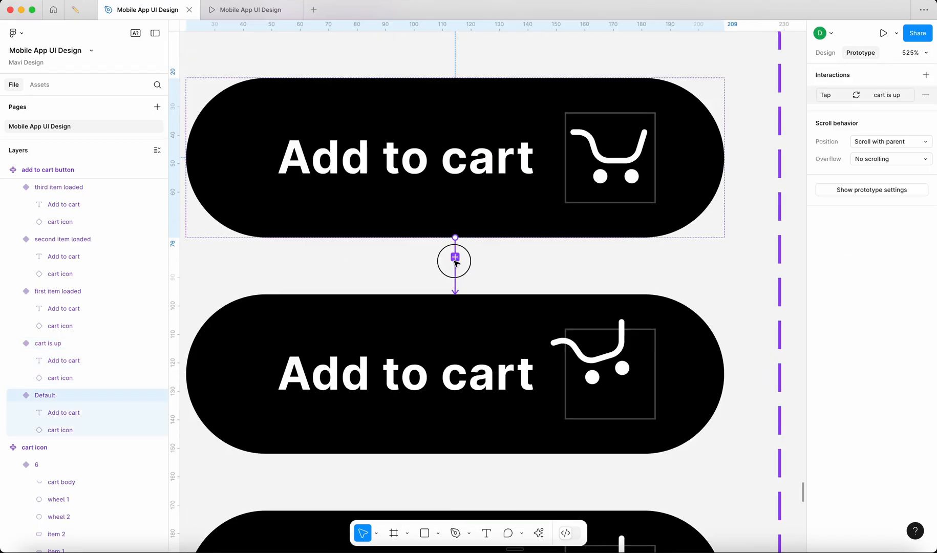
left_click(495, 400)
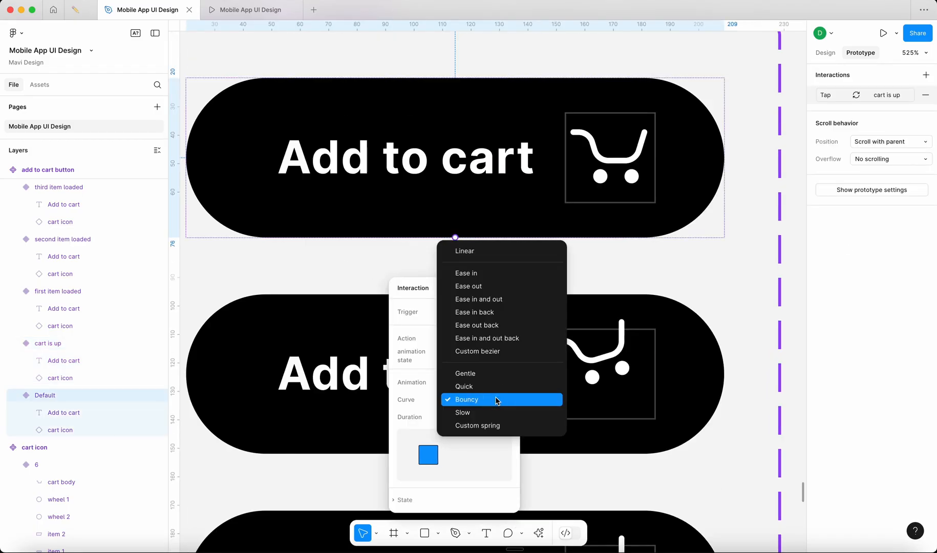
left_click(519, 301)
Step: Restart the prototype preview, test the Add to cart button repeatedly on New Test page 2, and return to the design file
left_click(242, 10)
key("r")
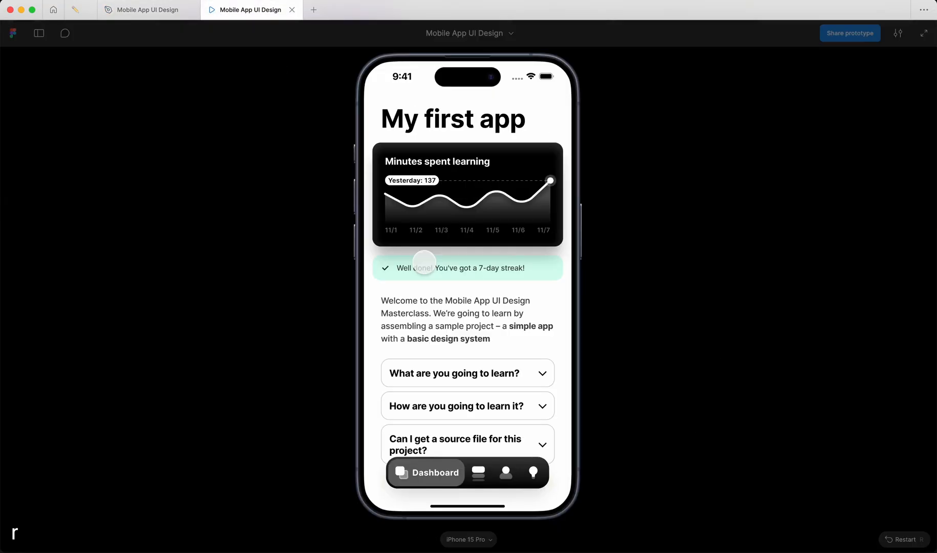
scroll(425, 287, "down", 7)
left_click(410, 428)
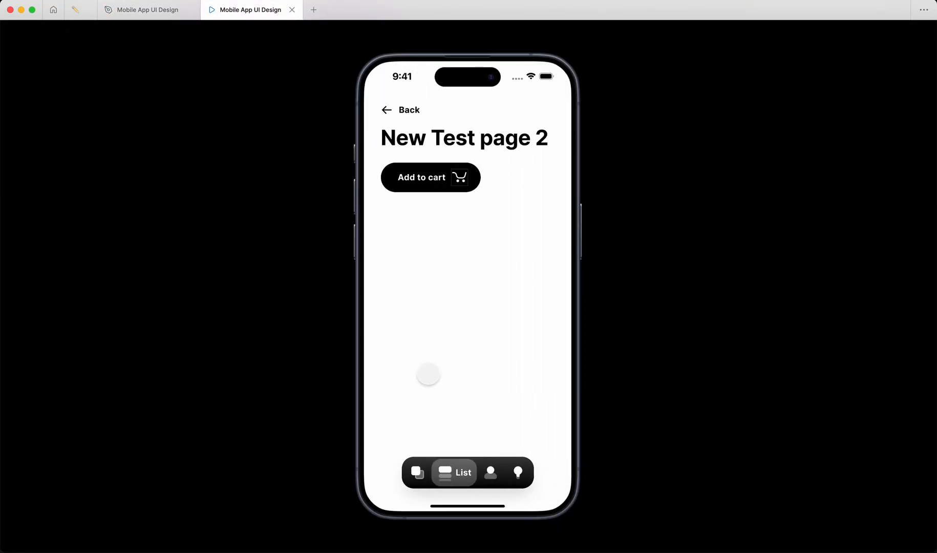
left_click(430, 425)
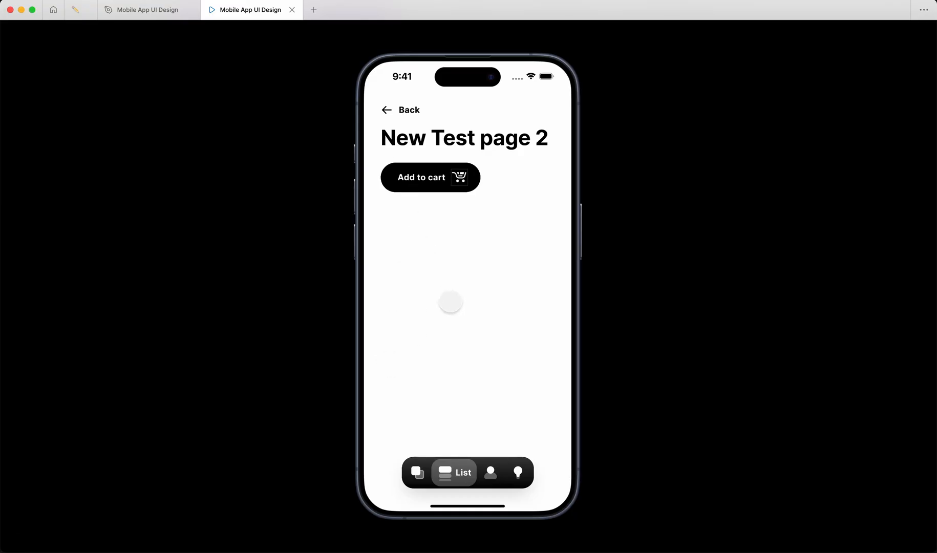
key("r")
left_click(454, 424)
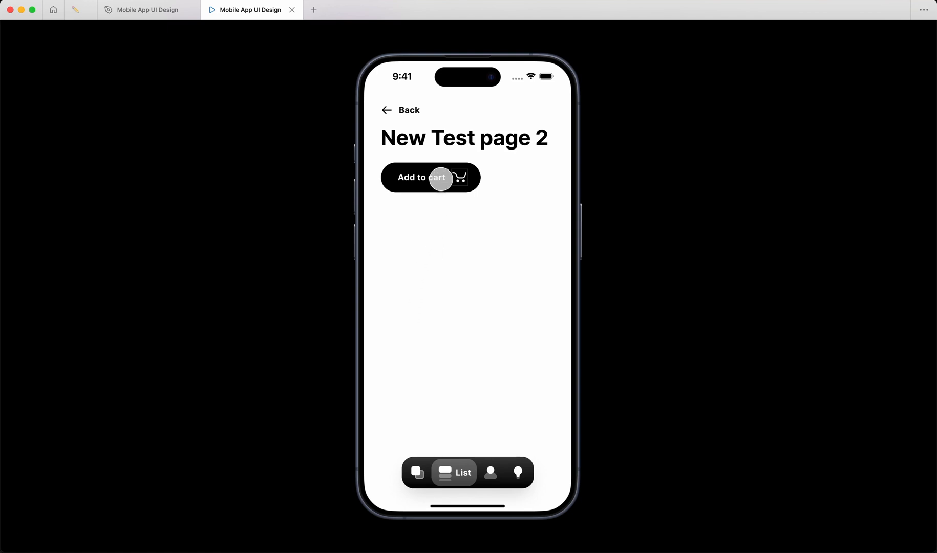
left_click(441, 179)
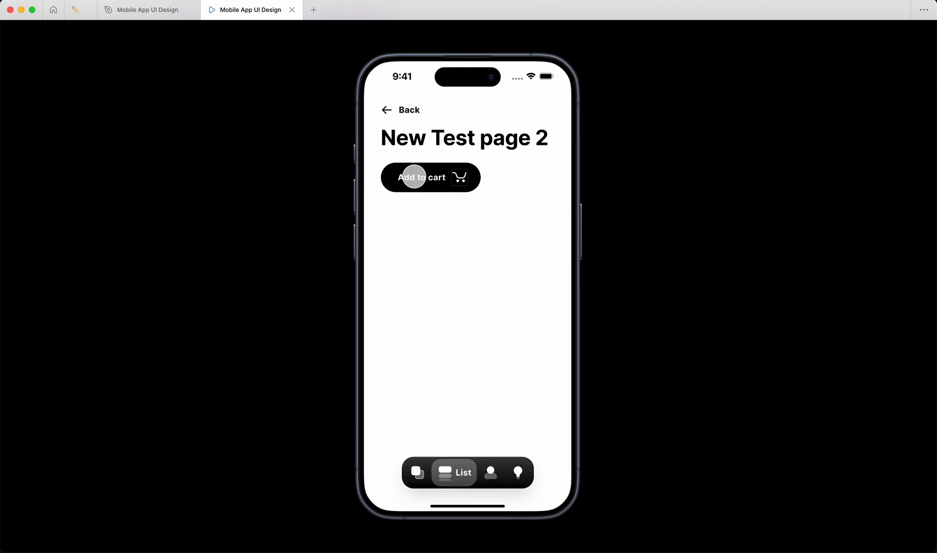
left_click(414, 177)
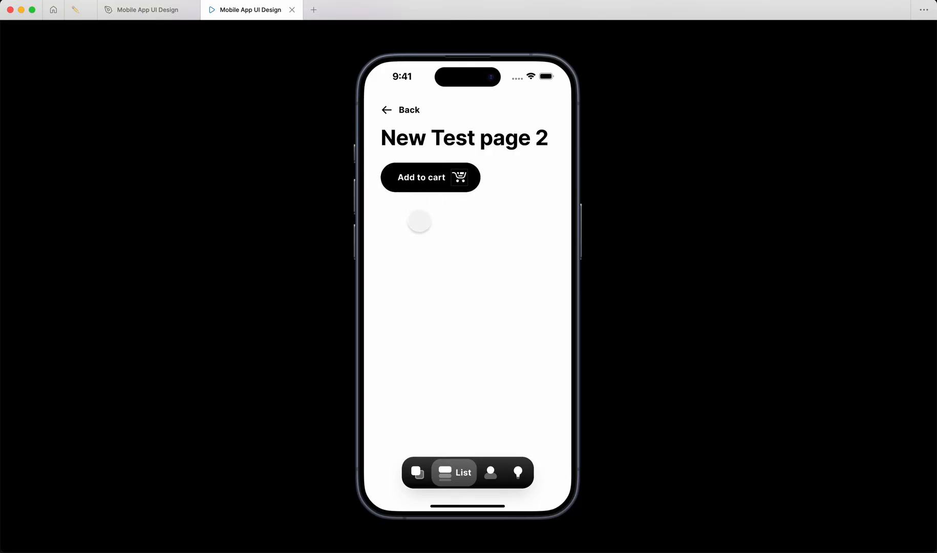
left_click(415, 179)
left_click(147, 10)
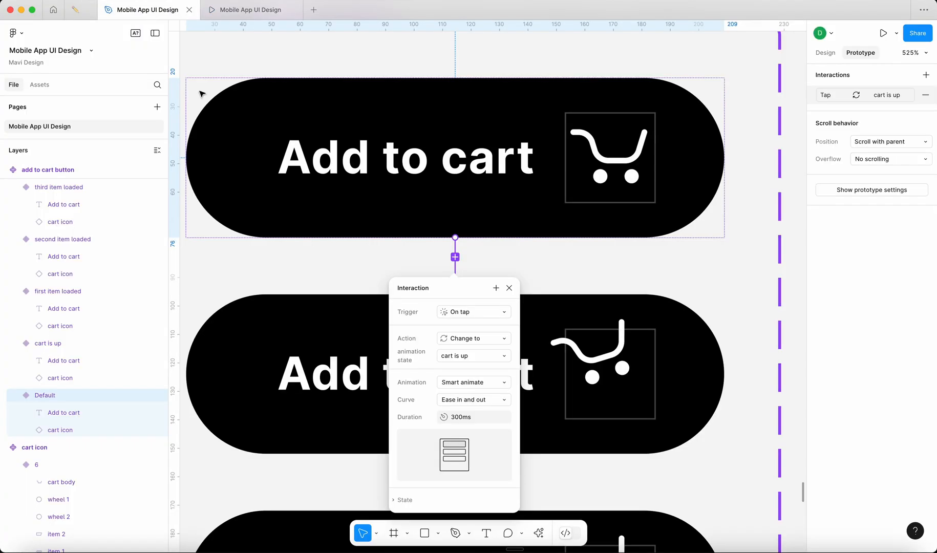
Step: Close the interaction settings and add a new variant to the cart icon component below variant 6
left_click(509, 289)
key("shift+1")
scroll(635, 394, "up", 5)
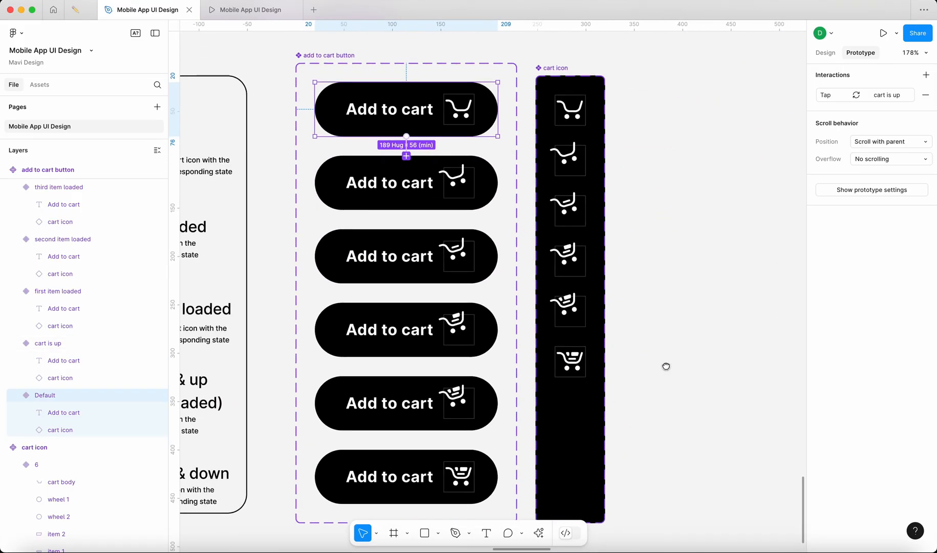
left_click(581, 274)
scroll(615, 291, "up", 4)
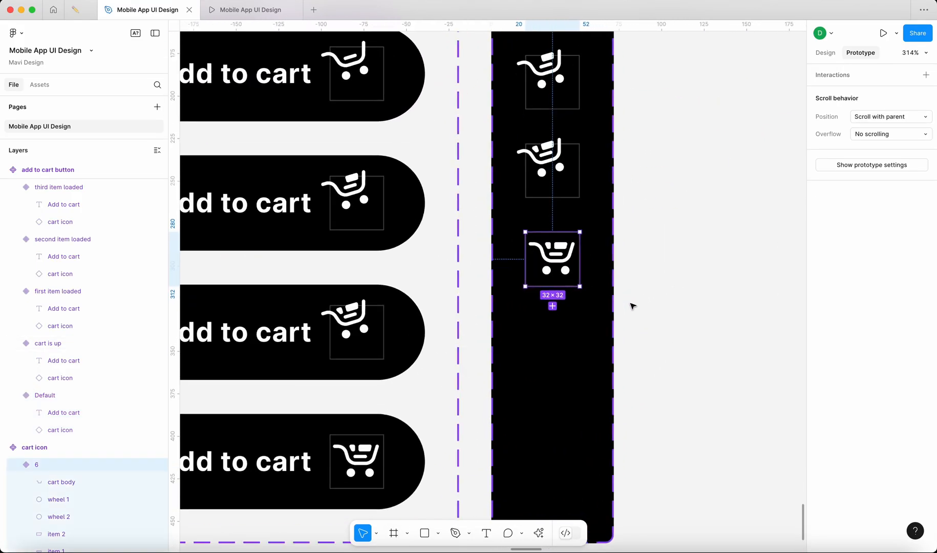
left_click(553, 306)
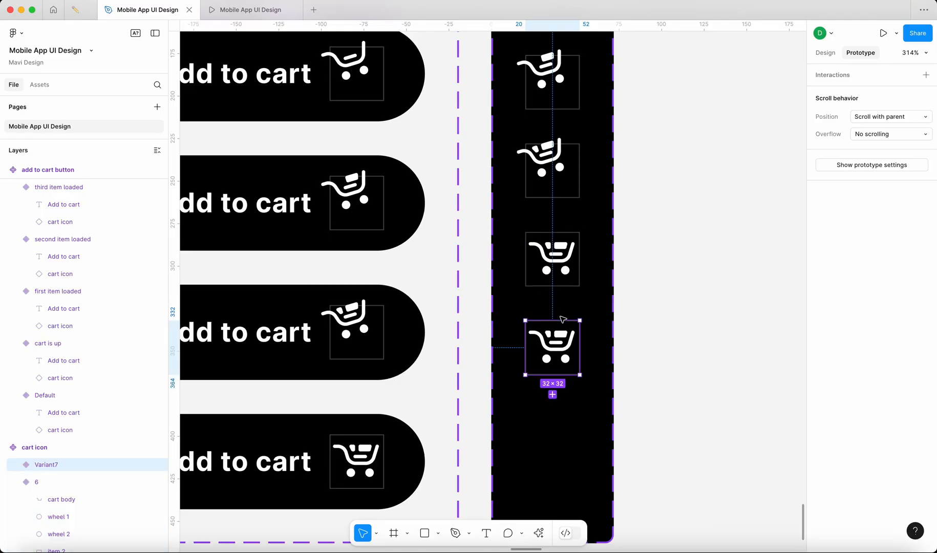
left_click(837, 56)
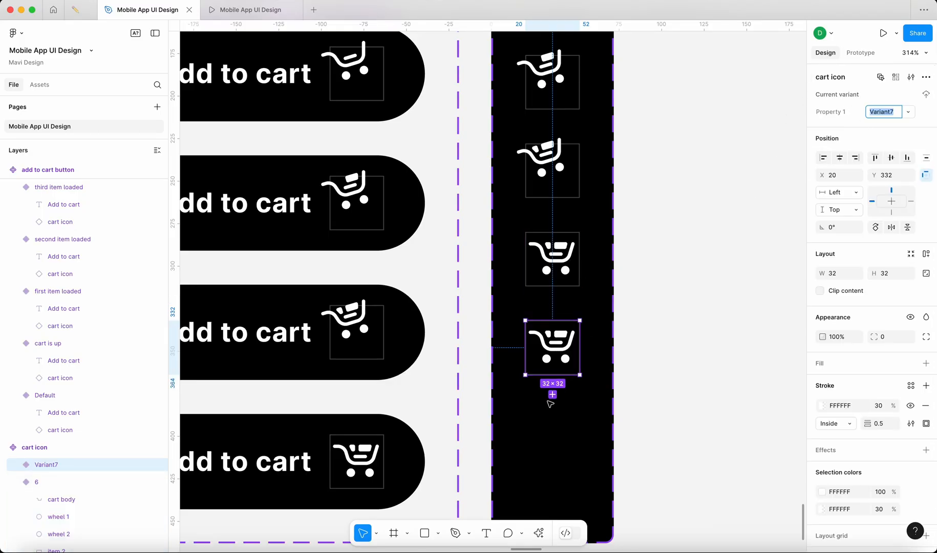
key("Return")
key("Return")
Step: Delete all the cart shapes inside the new cart icon variant, leaving its frame empty
left_click(617, 369)
scroll(565, 357, "up", 5)
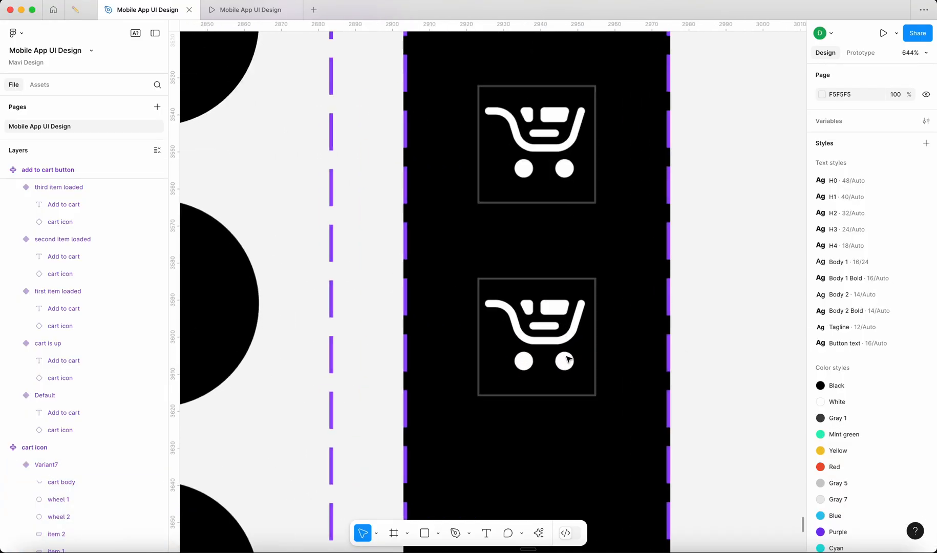
left_click(562, 348)
key("Return")
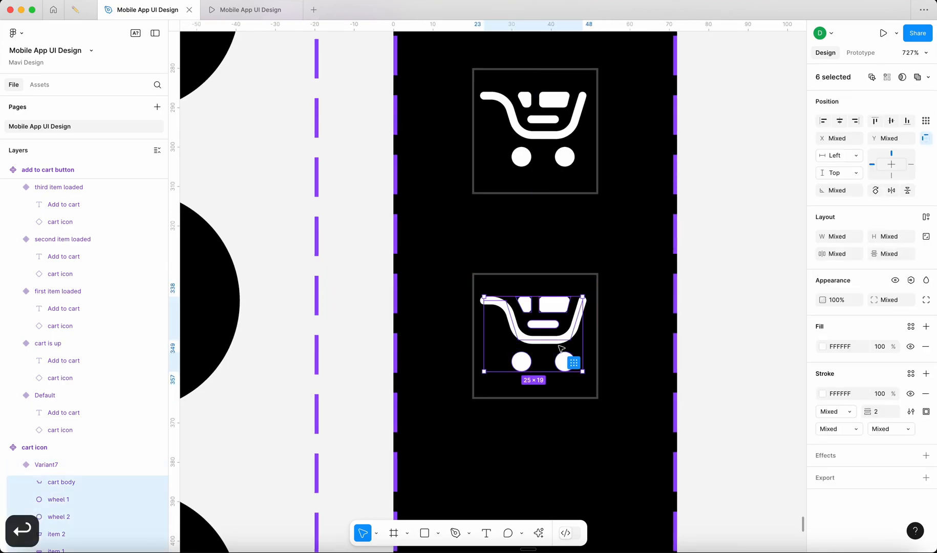
key("BackSpace")
Step: Draw an open three-point checkmark about 22.5 × 14.5 inside the empty cart icon variant with the Pen tool
key("p")
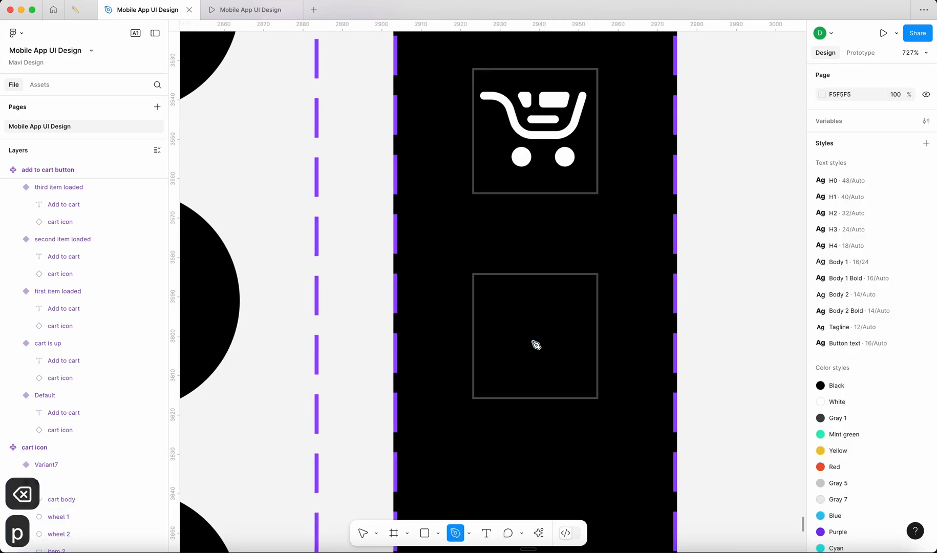
left_click(494, 343)
left_click(525, 376)
left_click(581, 318)
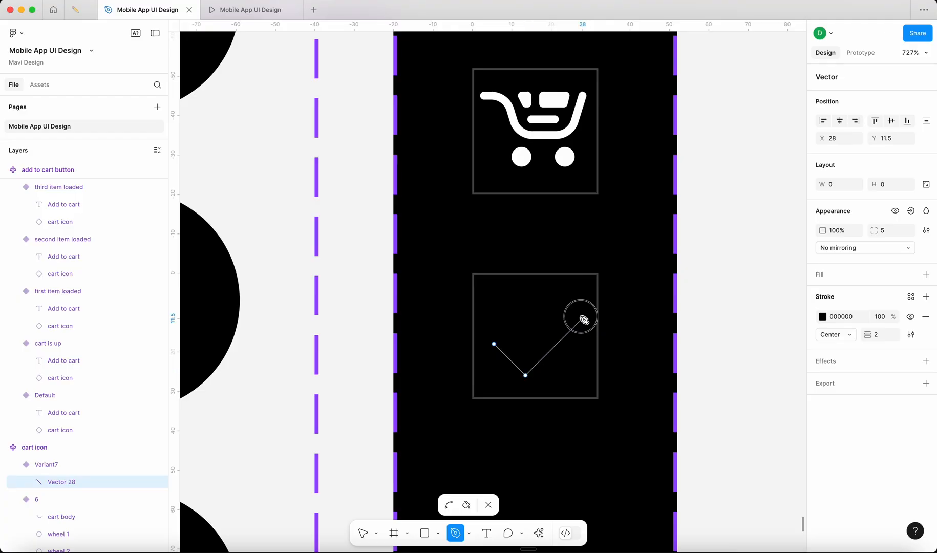
key("Return")
Step: Make the checkmark's stroke white (FFFFFF) with a weight of 3
left_click(840, 352)
type("f")
key("Return")
left_click(882, 371)
key("Up")
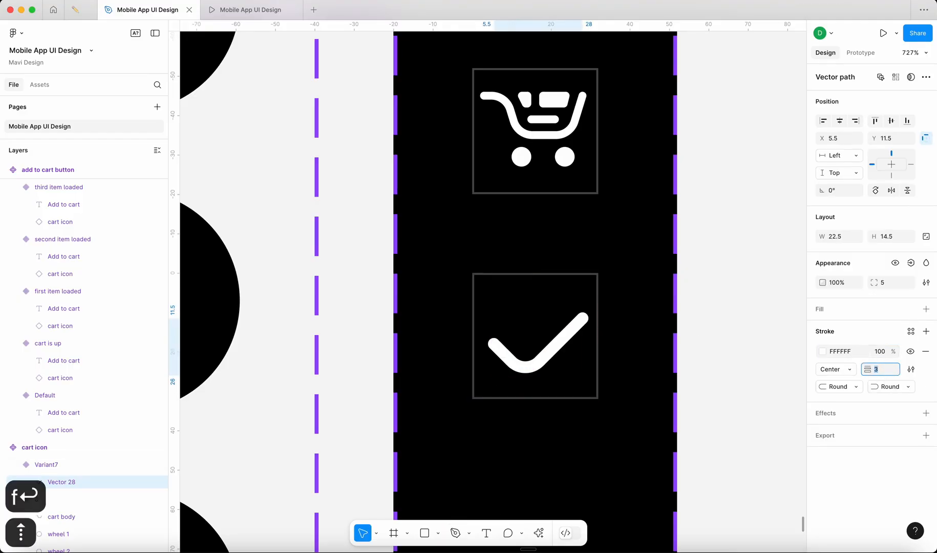
key("Down")
key("Up")
key("Return")
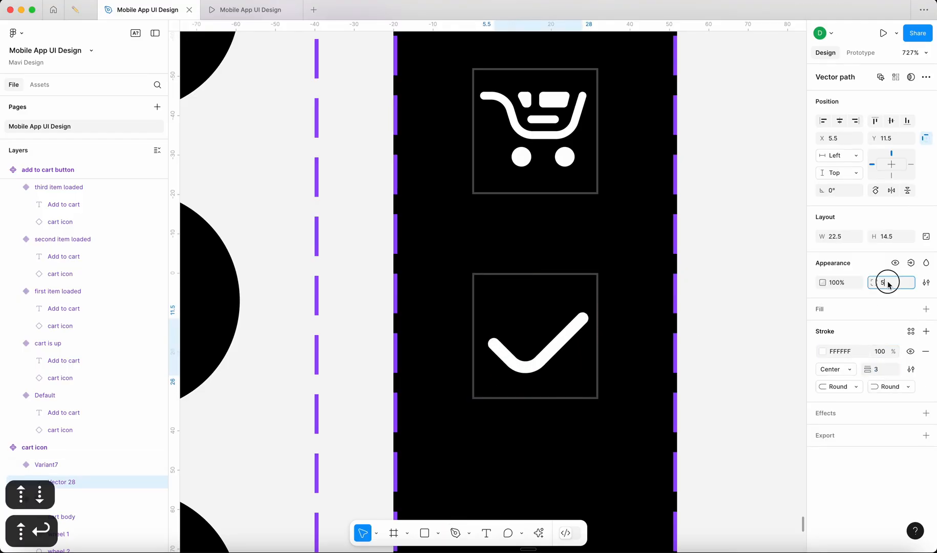
Step: Set the checkmark's corner radius to 0, then center it in its variant and scale it down to 17 × 11
key("alt+h")
key("alt+v")
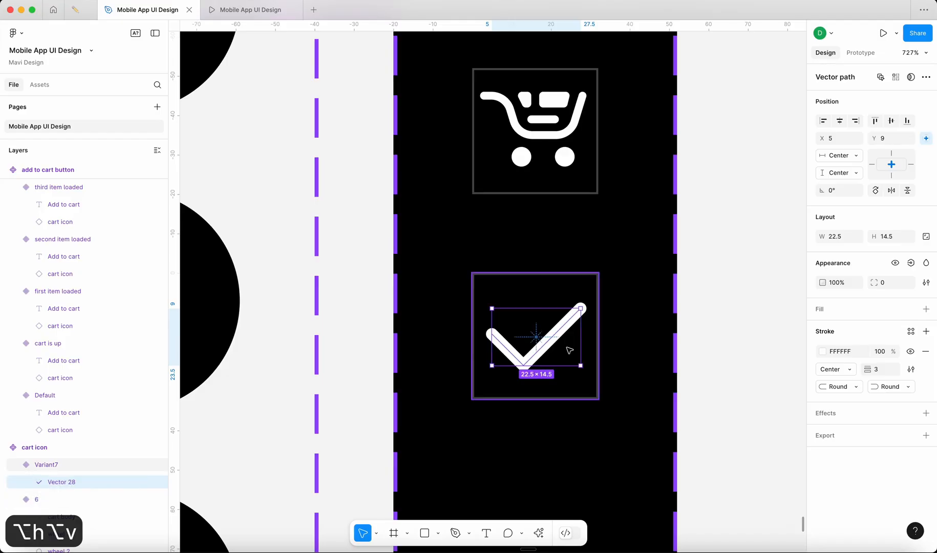
left_click_drag(580, 365, 569, 359)
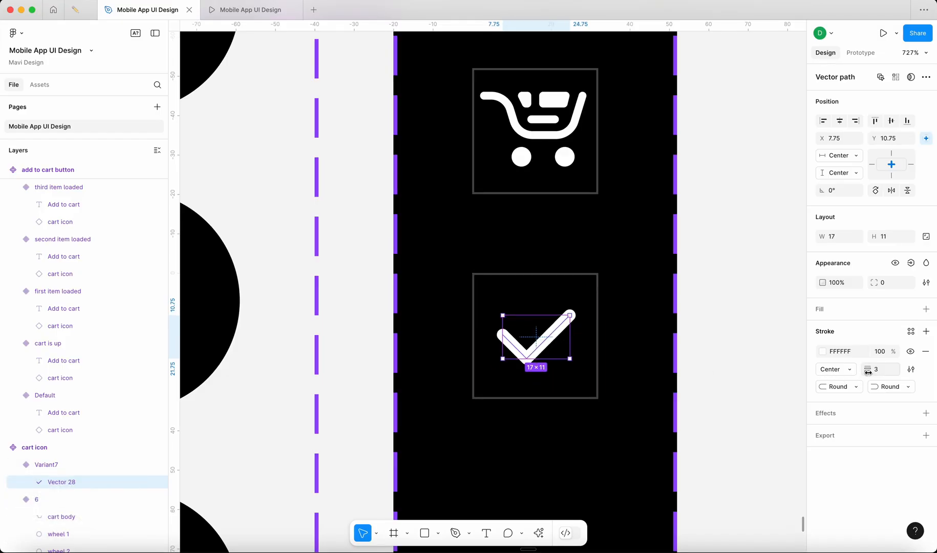
Step: Reduce the checkmark's stroke weight to 2 and deselect it
key("Down")
key("Return")
left_click(734, 361)
scroll(734, 361, "down", 10)
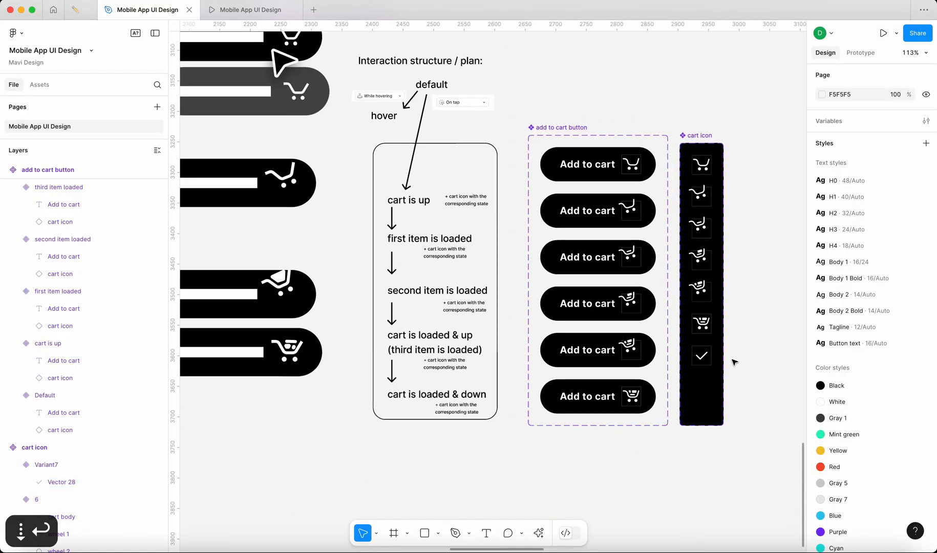
Step: Examine the checkmark variant's size and stroke weight alongside the other cart icon variants
scroll(734, 362, "up", 10)
key("Return")
key("Return")
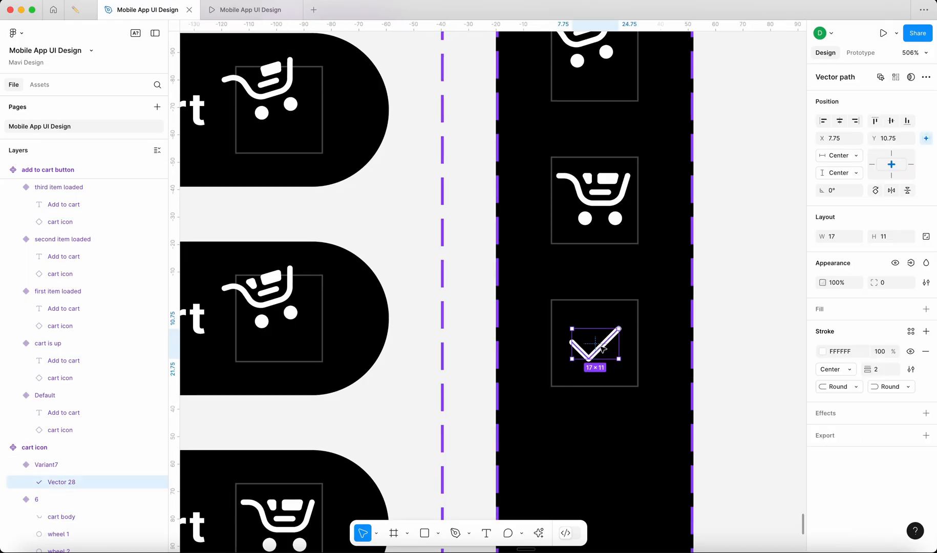
scroll(535, 339, "up", 5)
scroll(535, 339, "down", 8)
left_click(602, 341)
scroll(579, 341, "up", 5)
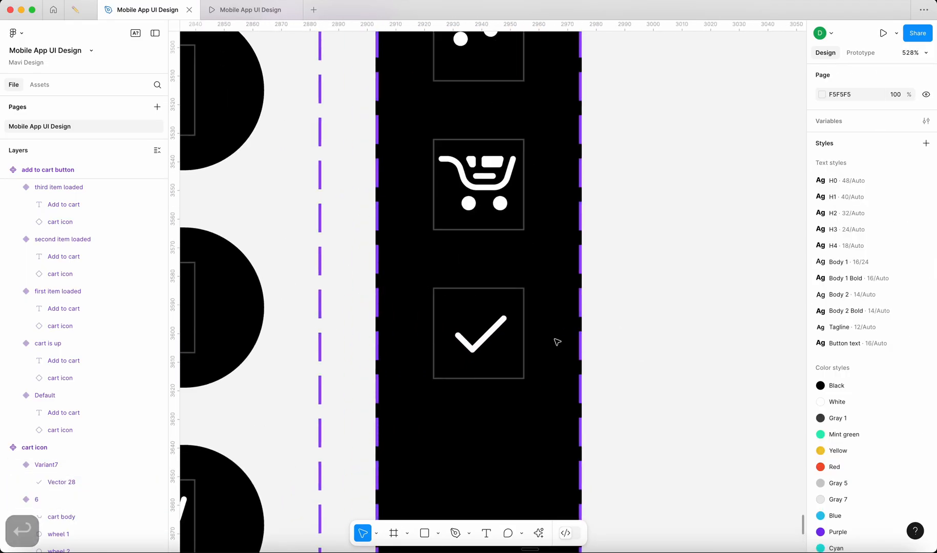
left_click(499, 327)
scroll(499, 328, "down", 4)
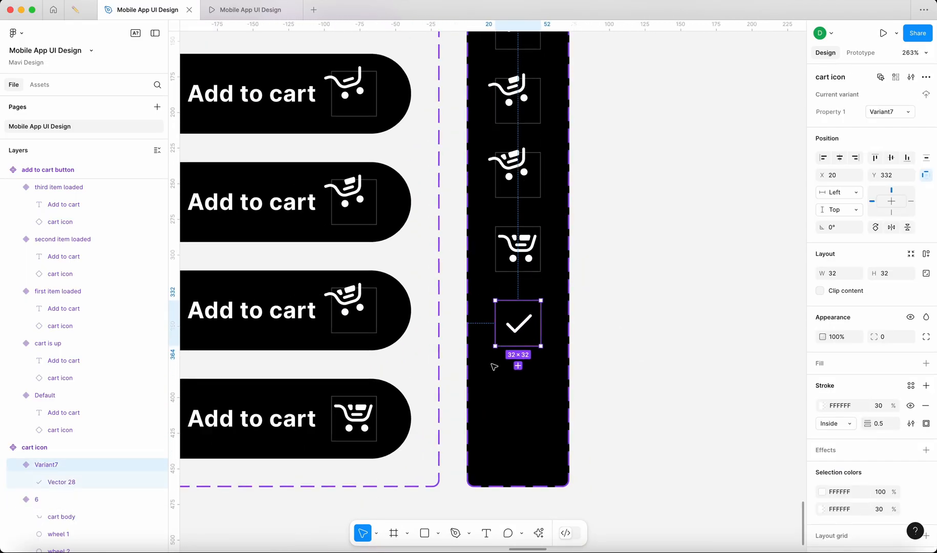
scroll(532, 340, "up", 3)
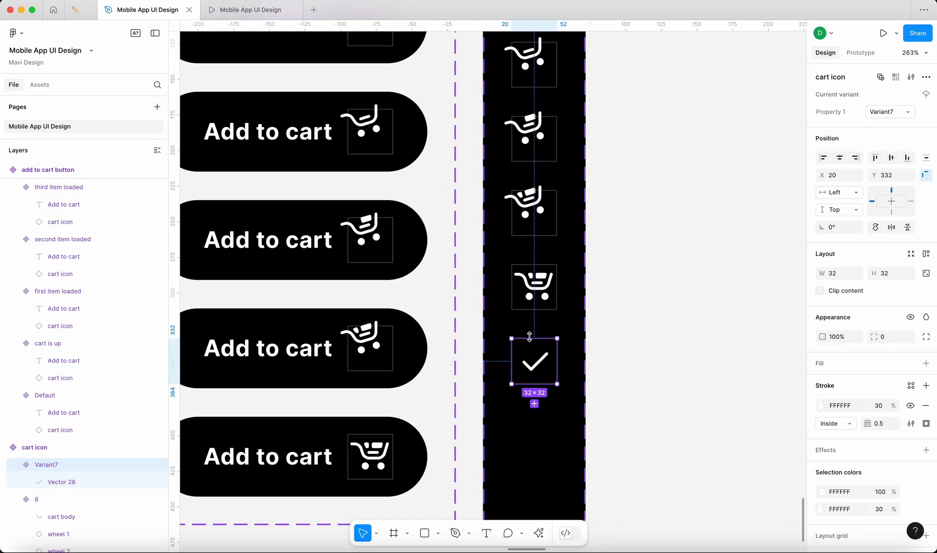
Step: Add a variant to the add to cart button below "cart is back down" and name its animation state "success"
left_click(639, 379)
scroll(614, 368, "down", 5)
scroll(516, 358, "up", 3)
left_click(512, 364)
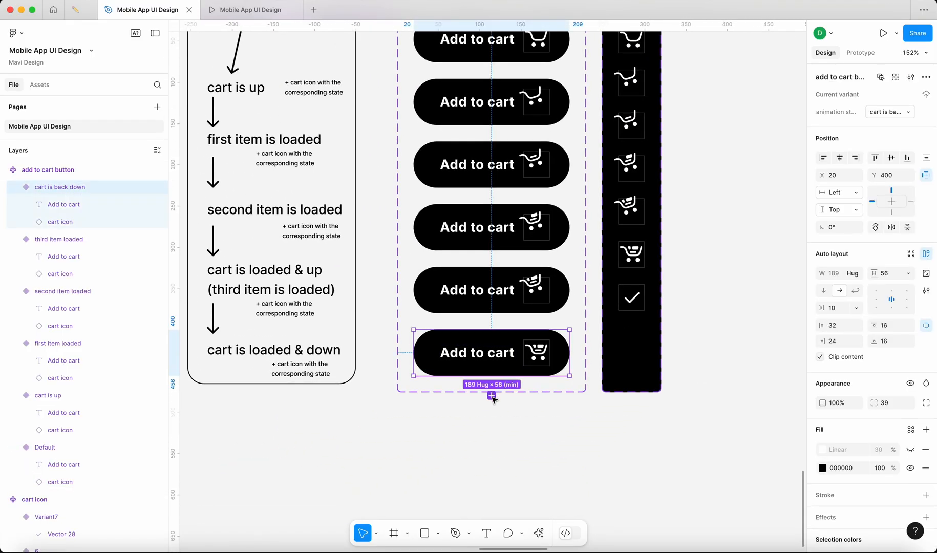
left_click(492, 396)
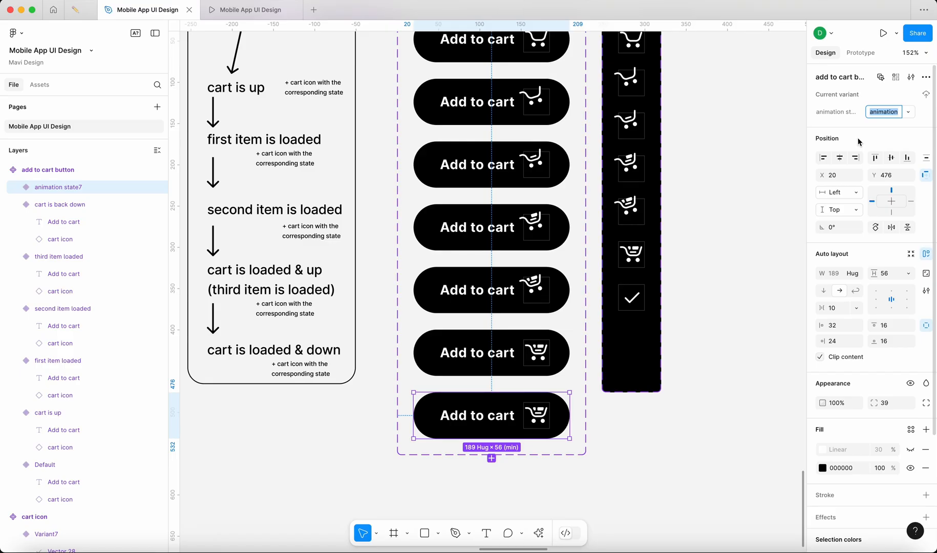
type("success")
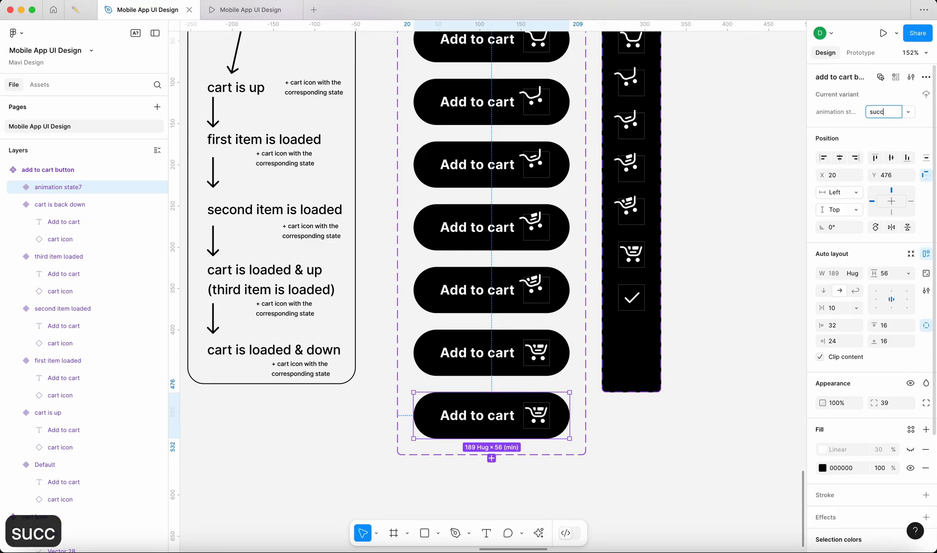
key("Return")
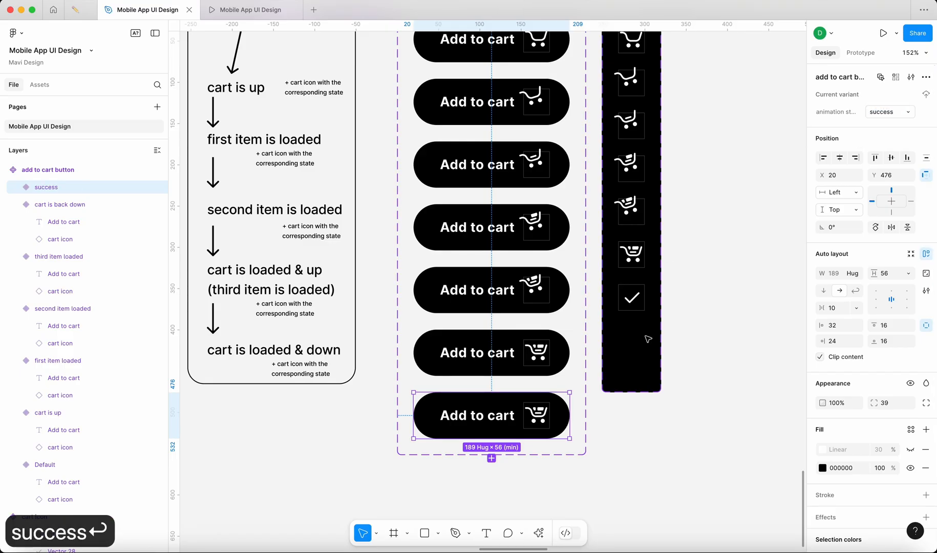
Step: Rename the checkmark variant of the cart icon component by setting its Property 1 value to 7
double_click(544, 414)
left_click(656, 302)
left_click(632, 298)
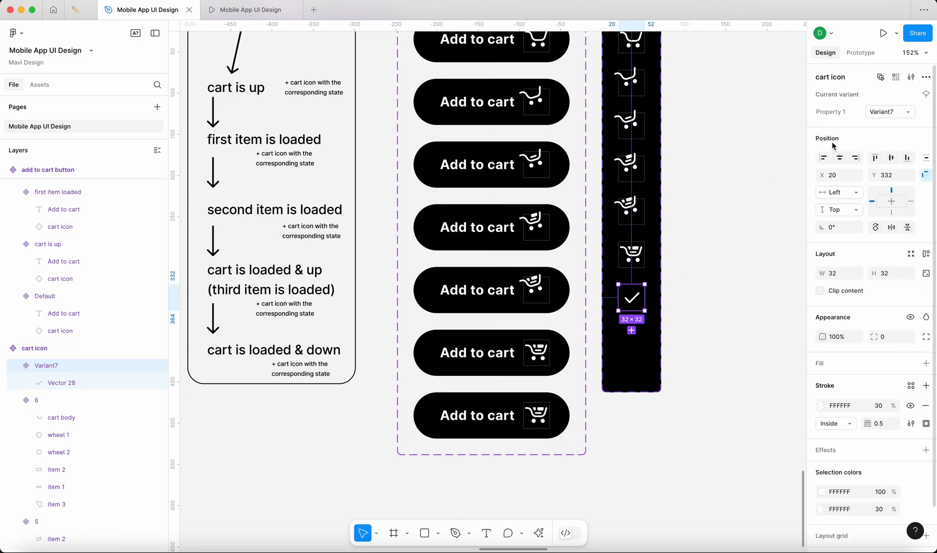
type("7")
key("Return")
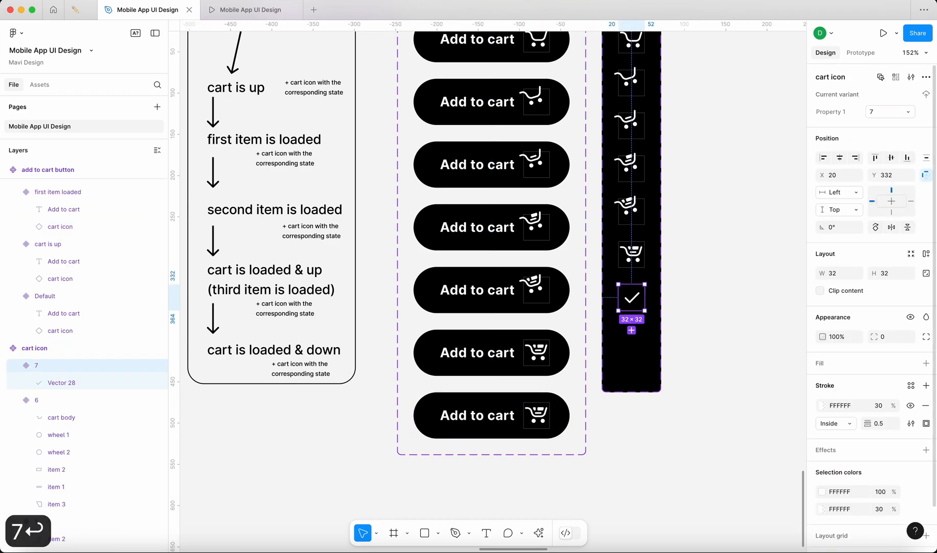
Step: Switch the cart icon instance in the success button variant to variant 7, the checkmark
left_click(495, 422)
left_click(891, 113)
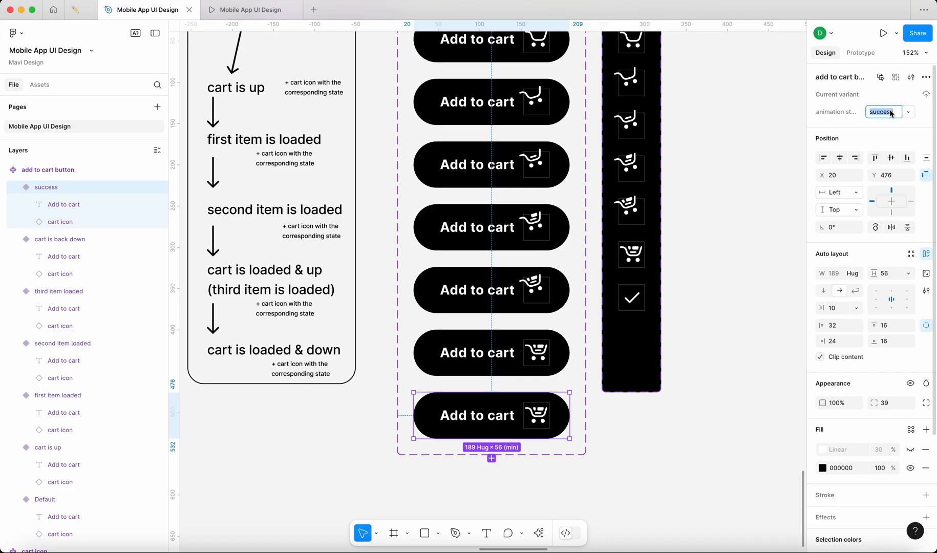
left_click(908, 113)
left_click(662, 419)
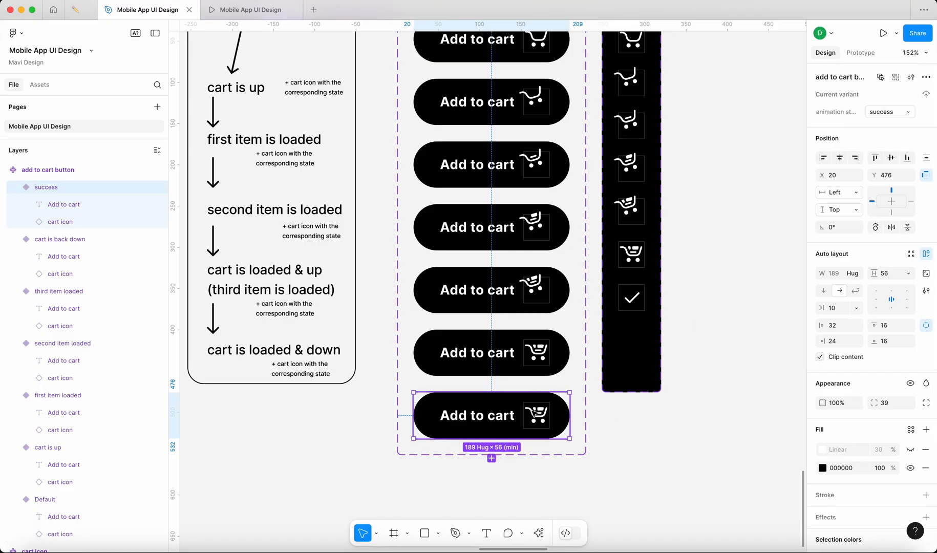
left_click(537, 414)
left_click(909, 106)
left_click(871, 119)
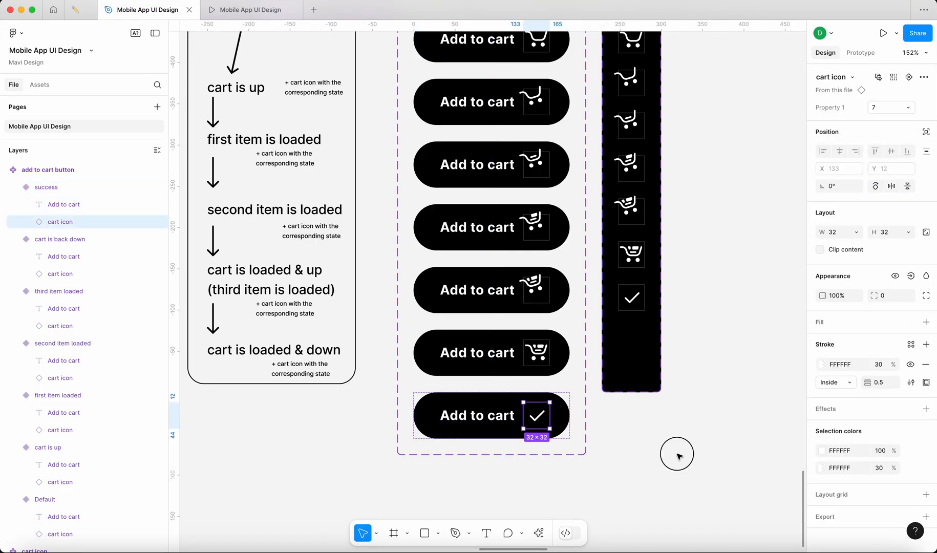
Step: Move the cart icon component set so its top edge lines up with the add to cart button component set
left_click(715, 469)
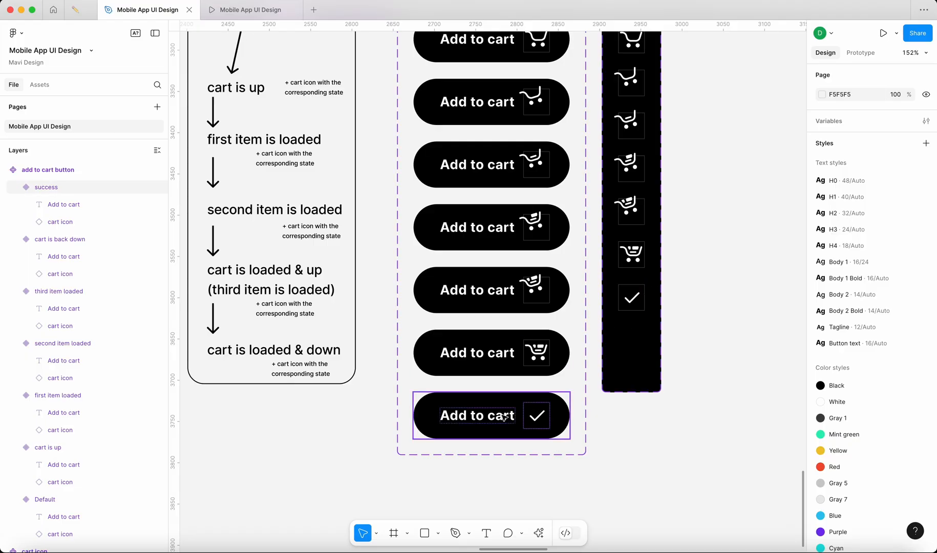
left_click(536, 414)
scroll(666, 307, "up", 5)
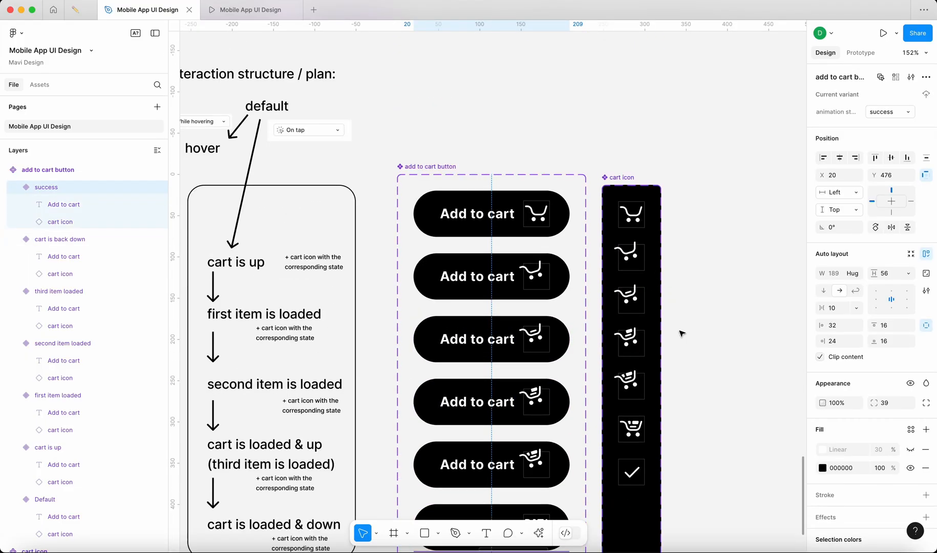
left_click(633, 171)
left_click(705, 255)
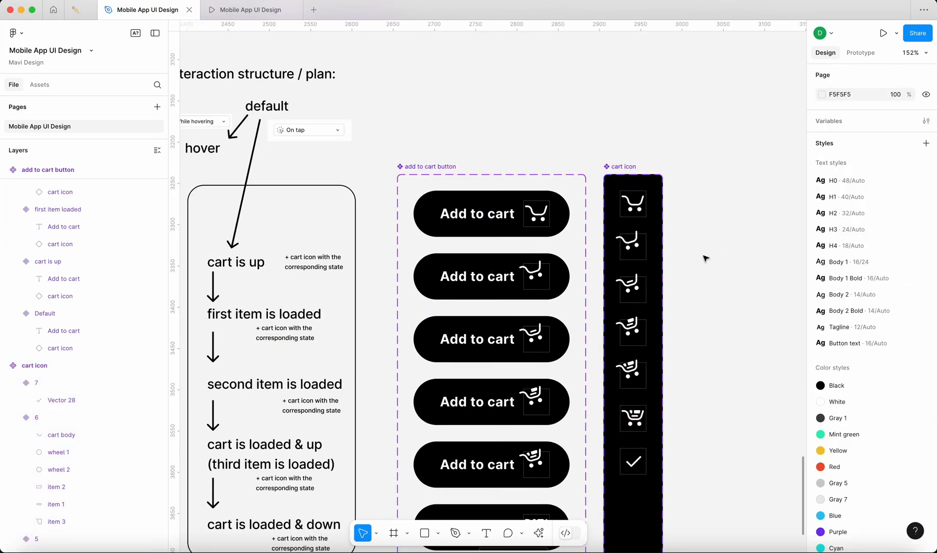
Step: Connect the "cart is back down" button variant to the "success" variant with an After delay trigger
scroll(665, 231, "down", 4)
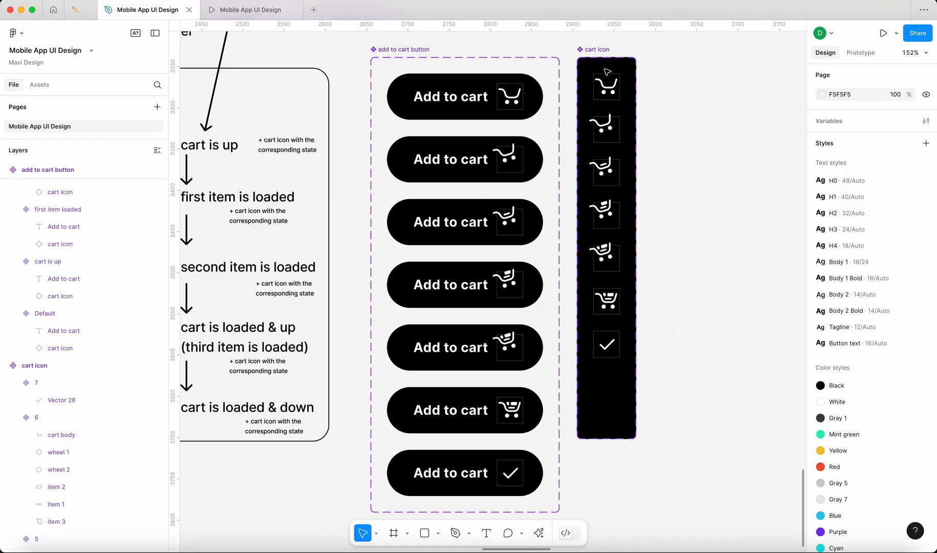
left_click(511, 481)
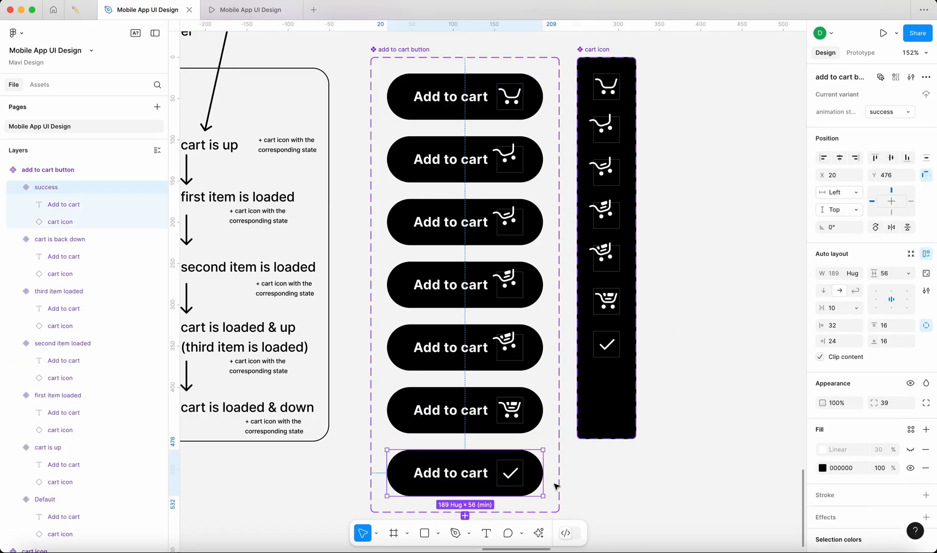
left_click(476, 413)
scroll(466, 451, "up", 5)
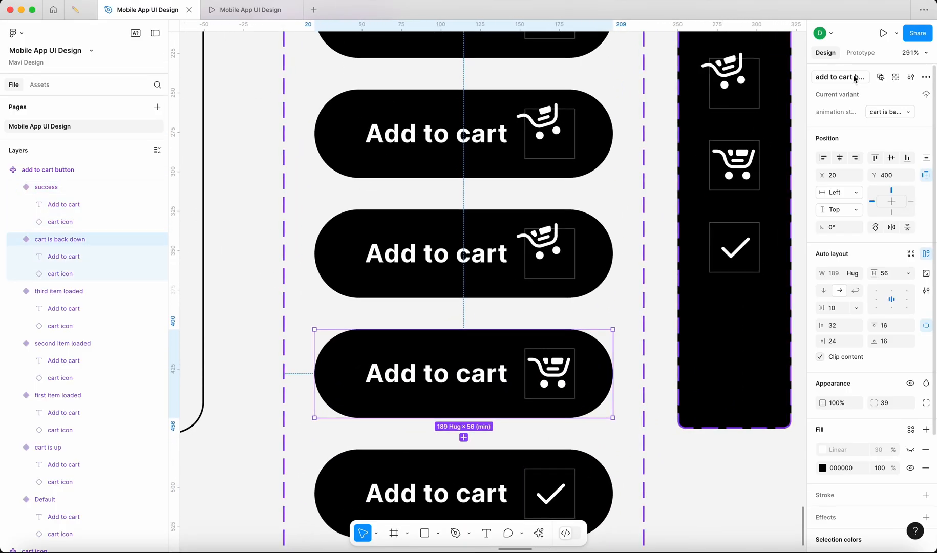
left_click(860, 53)
left_click_drag(464, 420, 476, 461)
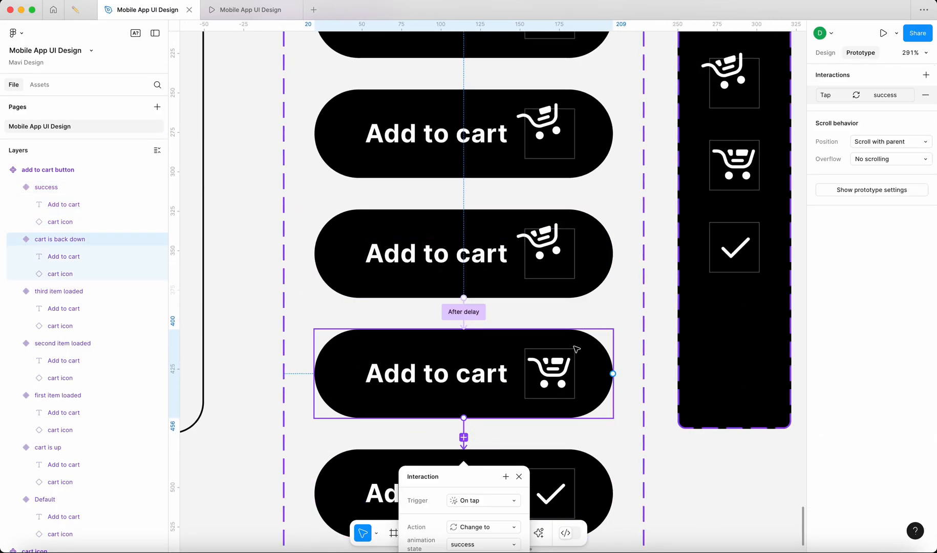
scroll(546, 412, "down", 3)
left_click(483, 387)
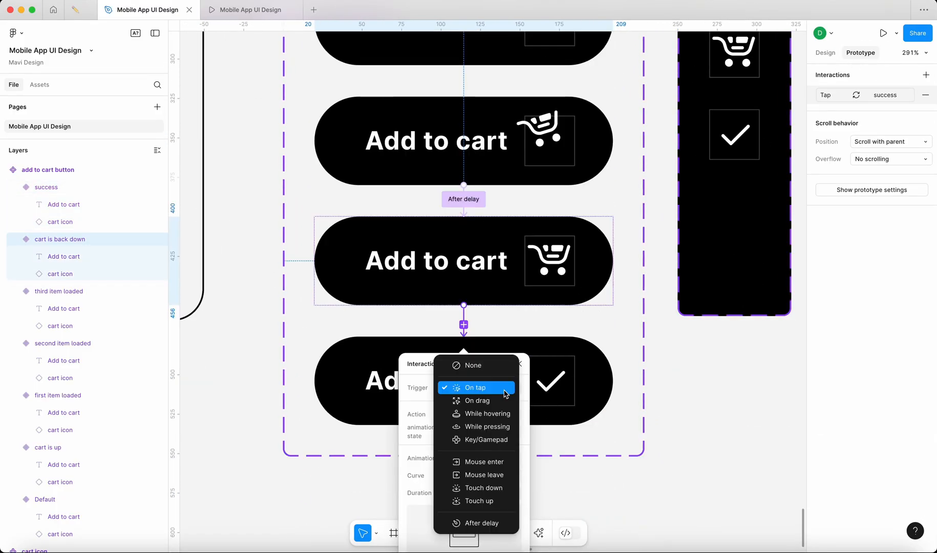
left_click(485, 522)
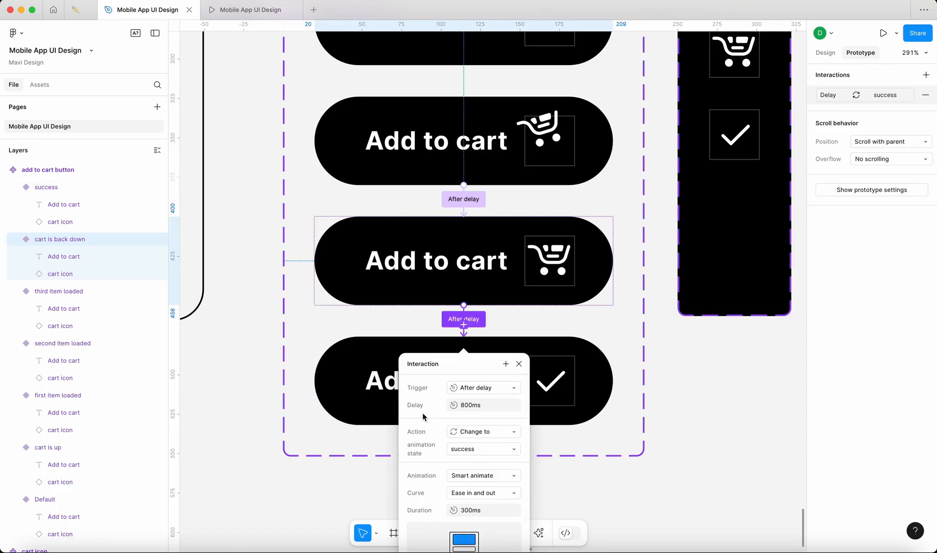
Step: Give the interaction leading to "success" a 200 ms delay and a Dissolve animation lasting 150 ms
scroll(422, 412, "down", 1)
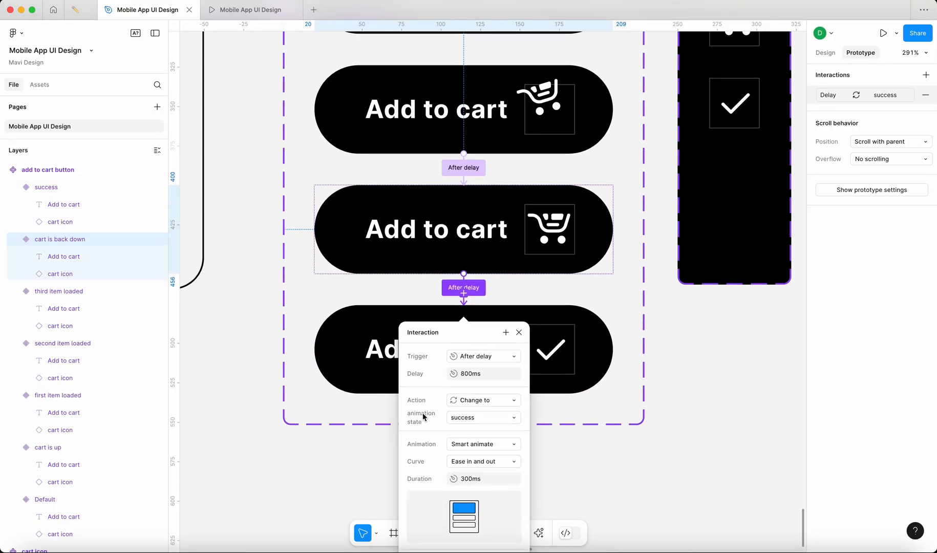
left_click(475, 374)
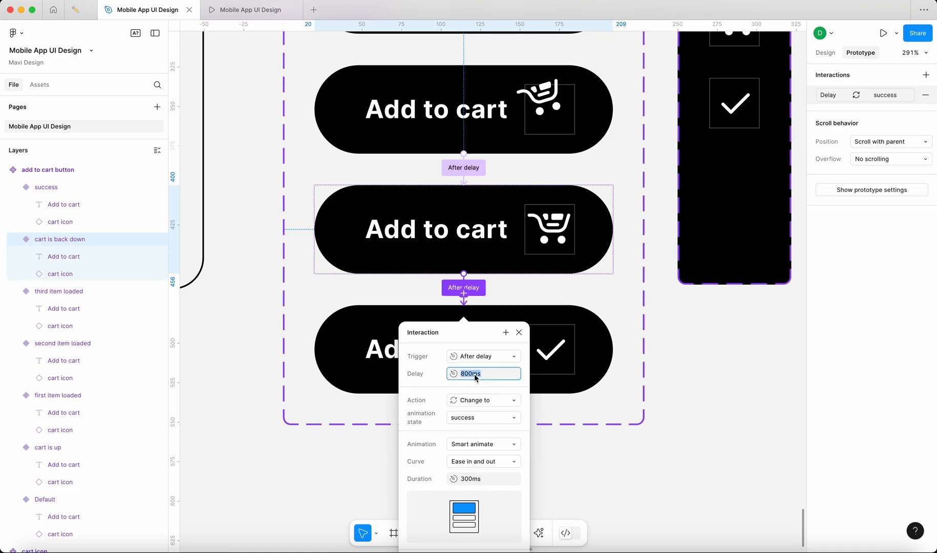
type("200")
key("Return")
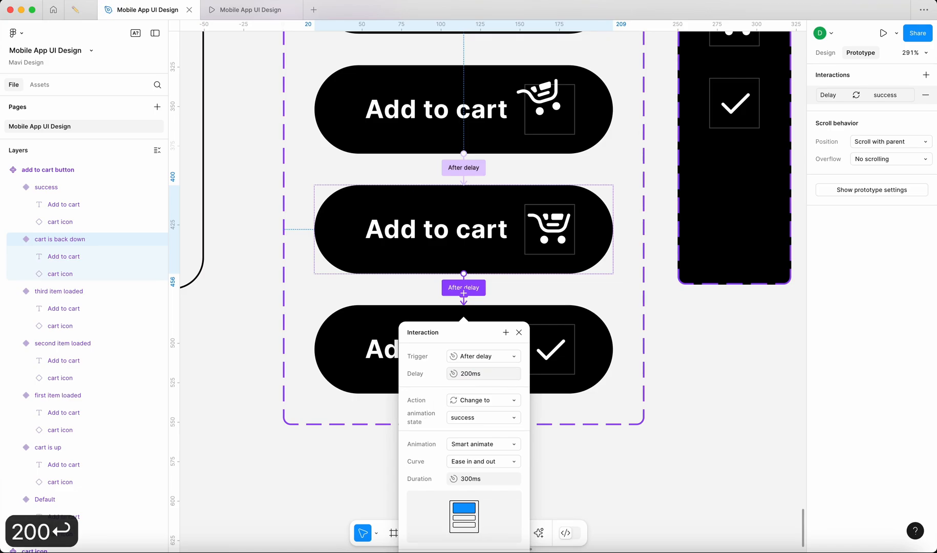
left_click(475, 444)
left_click(480, 433)
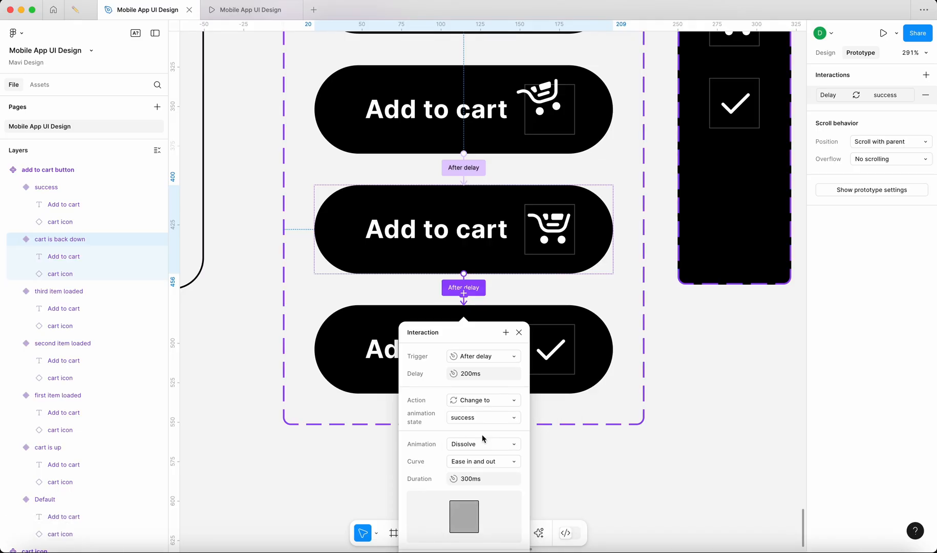
left_click(483, 479)
type("150")
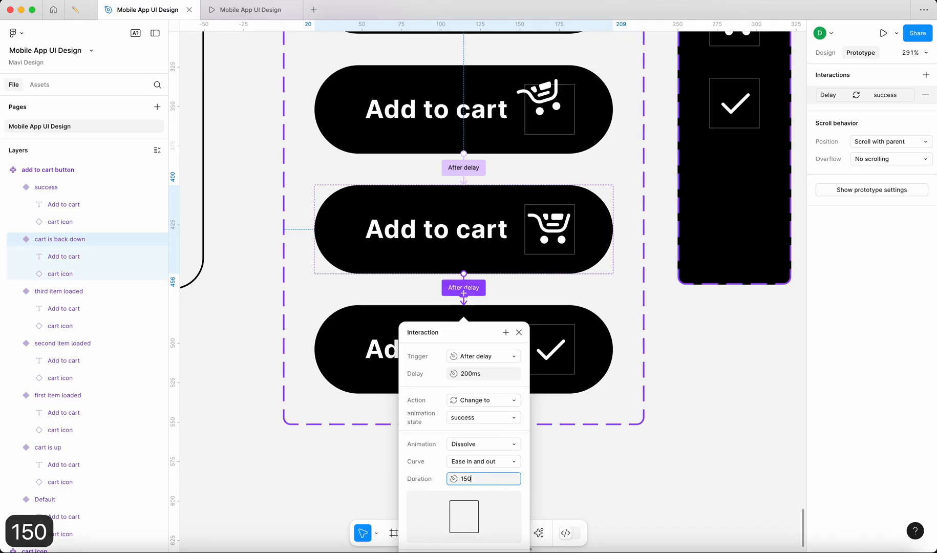
key("Return")
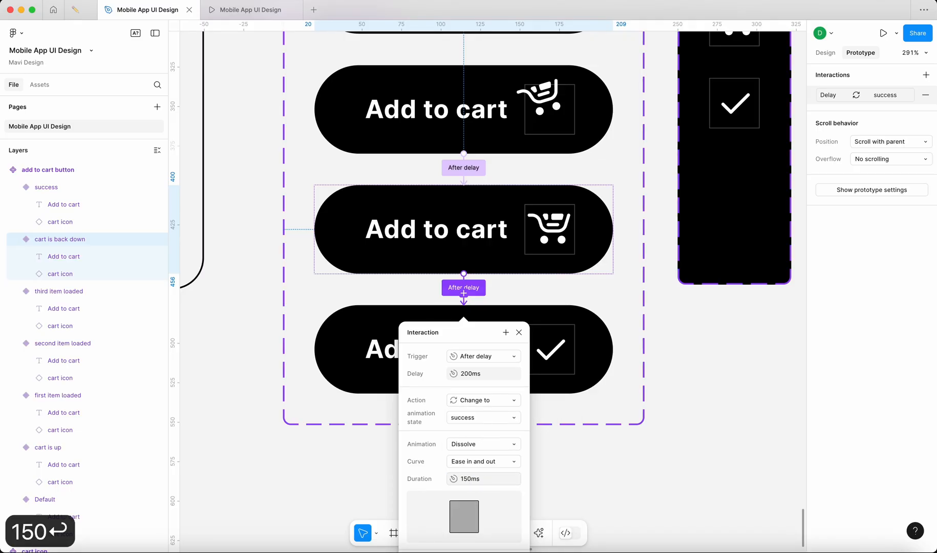
left_click(519, 332)
Step: Connect the "success" variant back to the Default variant with an After delay trigger
left_click(608, 349)
scroll(610, 348, "down", 10)
scroll(563, 350, "up", 5)
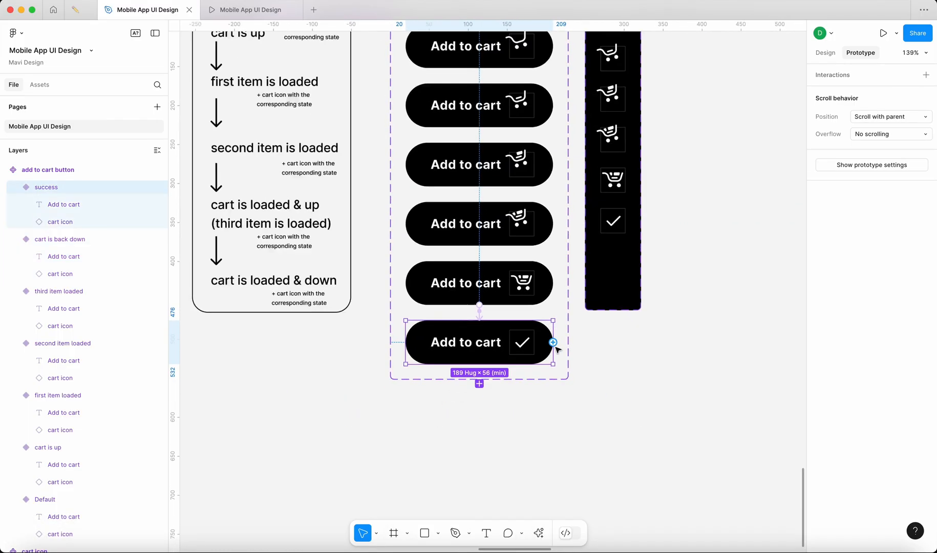
scroll(597, 266, "up", 3)
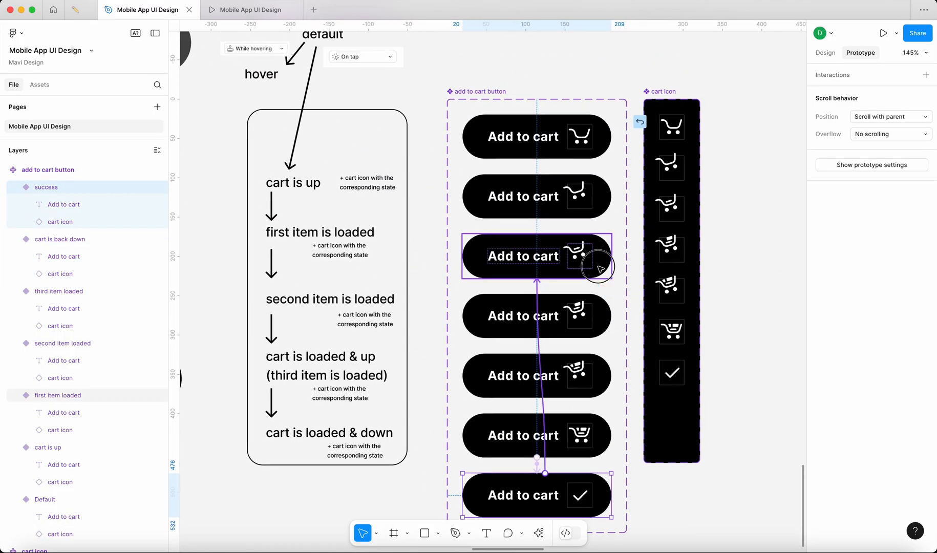
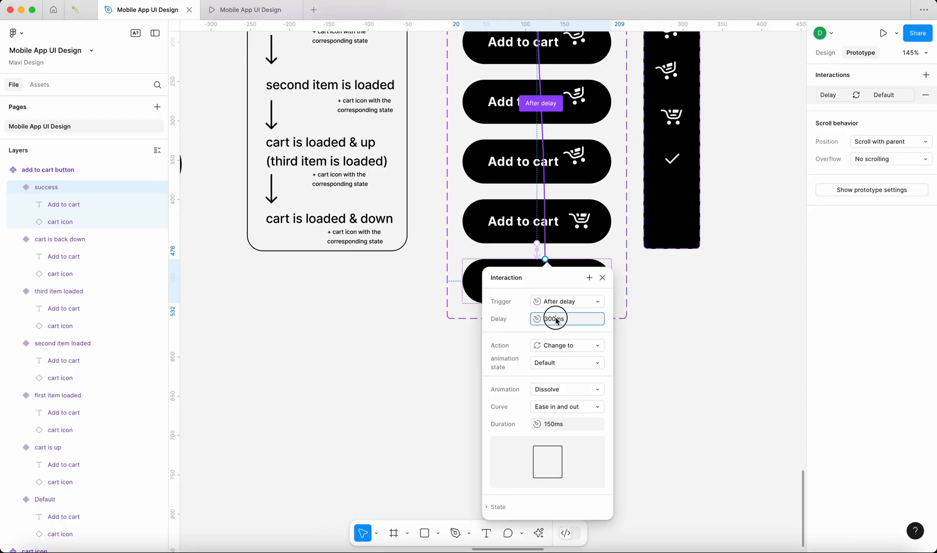
Step: Set the interaction from "success" to Default to a 600 ms delay and a 300 ms duration
type("600")
key("Return")
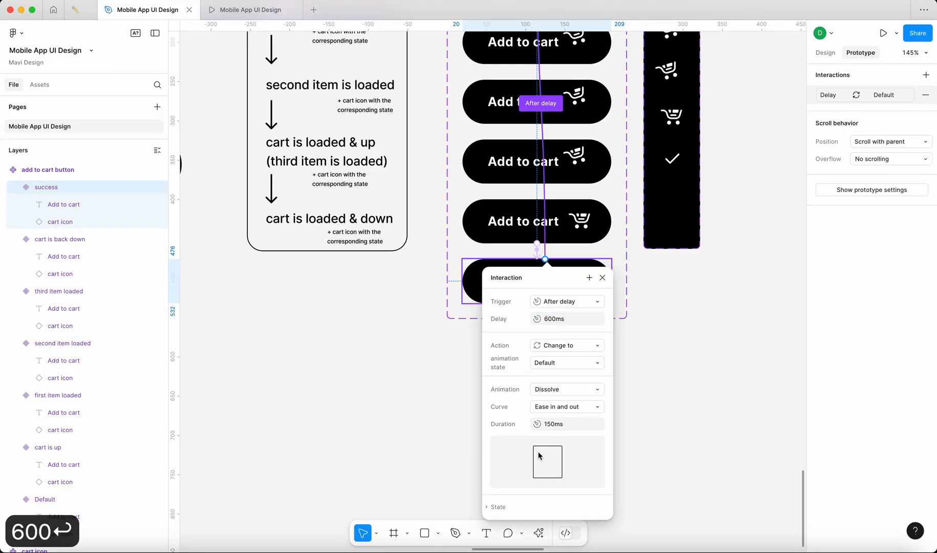
type("300")
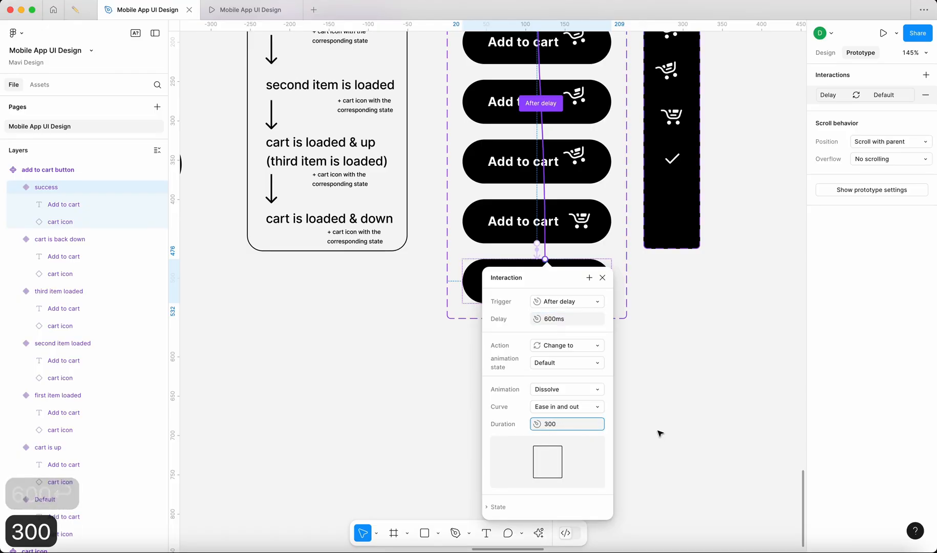
key("Return")
key("Escape")
Step: Restart the prototype preview, open New Test page 2 and run the add to cart button animation
left_click(246, 9)
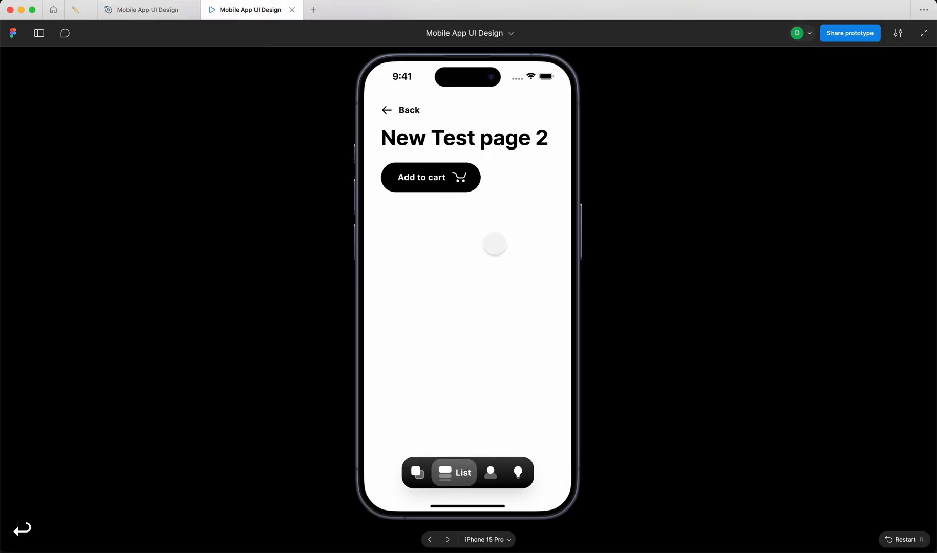
key("r")
left_click(472, 425)
left_click(424, 176)
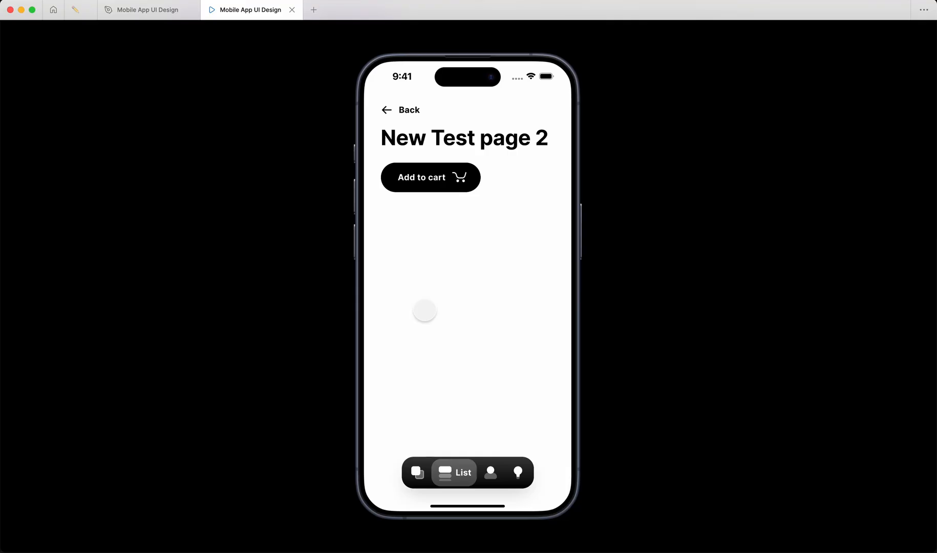
Step: Set the delay of the interaction from "cart is back down" to "success" to 50 ms
left_click(159, 10)
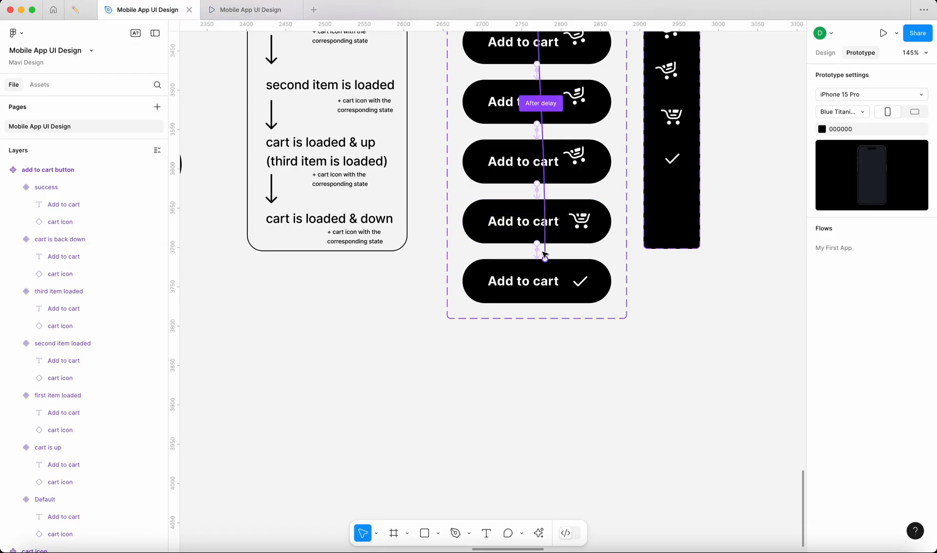
left_click(545, 254)
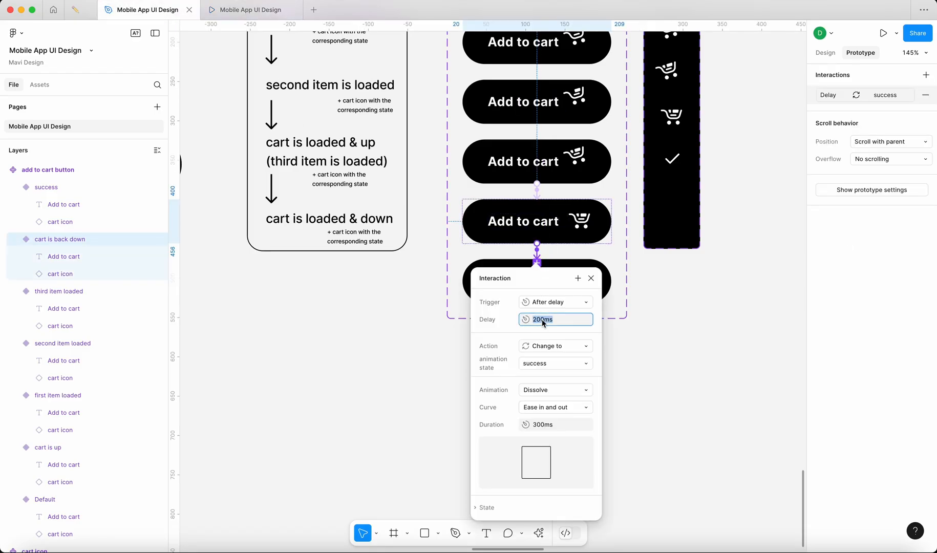
type("50")
key("Return")
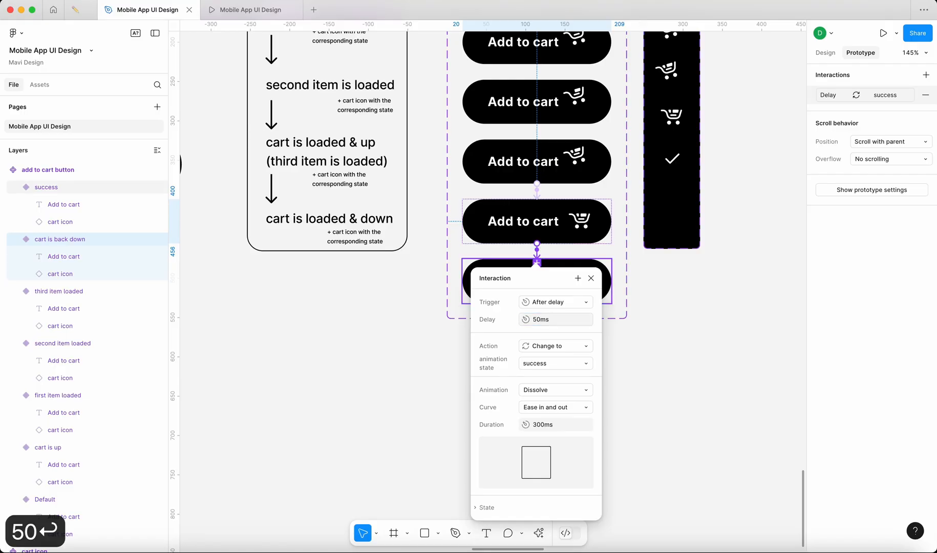
left_click(680, 381)
Step: Replay the add to cart animation in the restarted prototype preview to check the transition to the checkmark
left_click(267, 10)
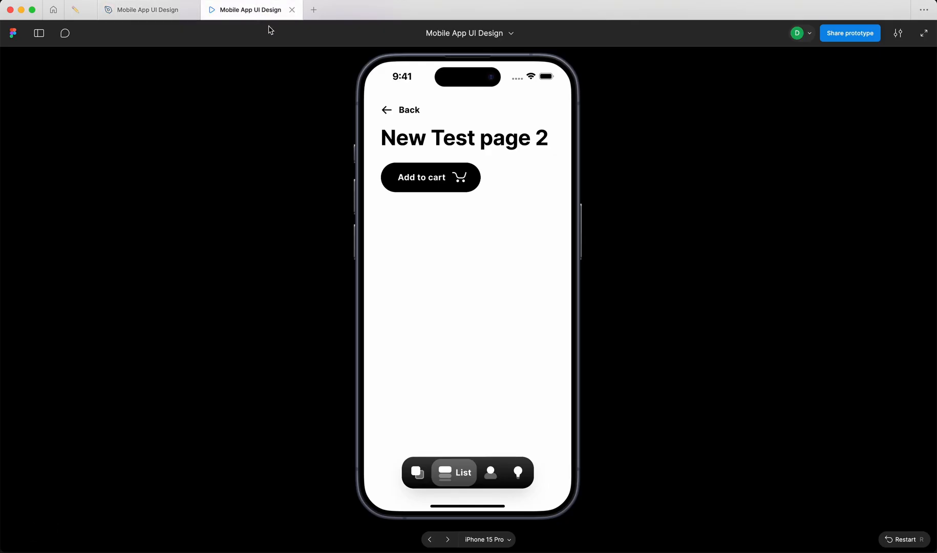
key("r")
left_click(440, 426)
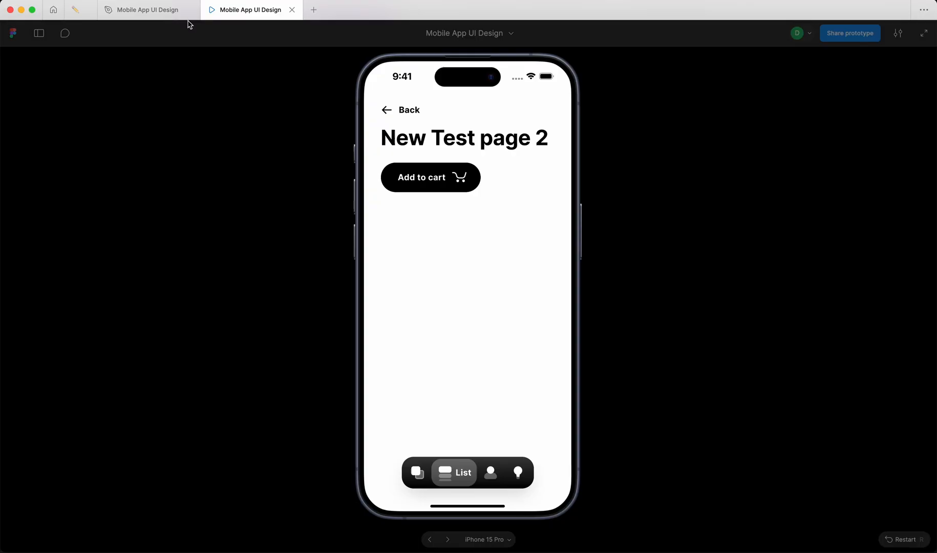
Step: Set the delay of the interaction from "success" back to Default to 400 ms
left_click(149, 9)
left_click(546, 249)
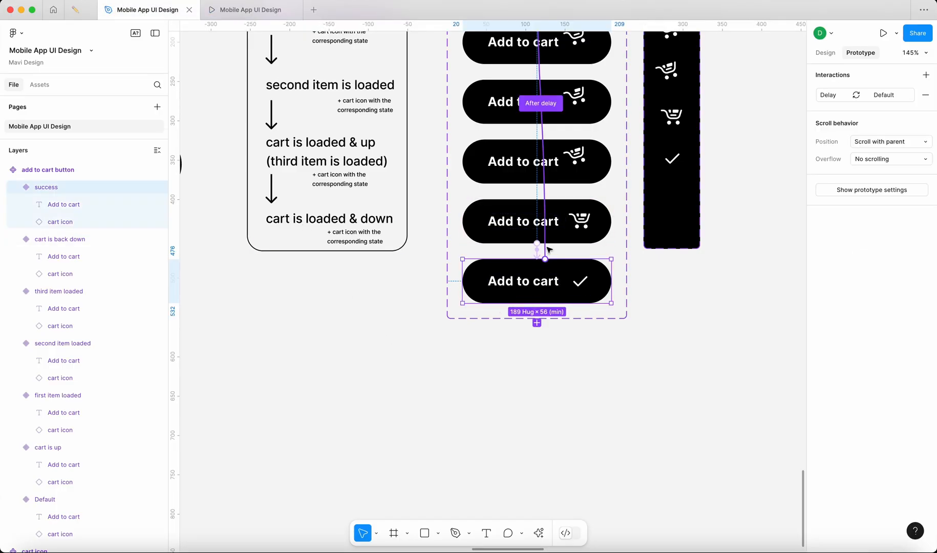
left_click(545, 262)
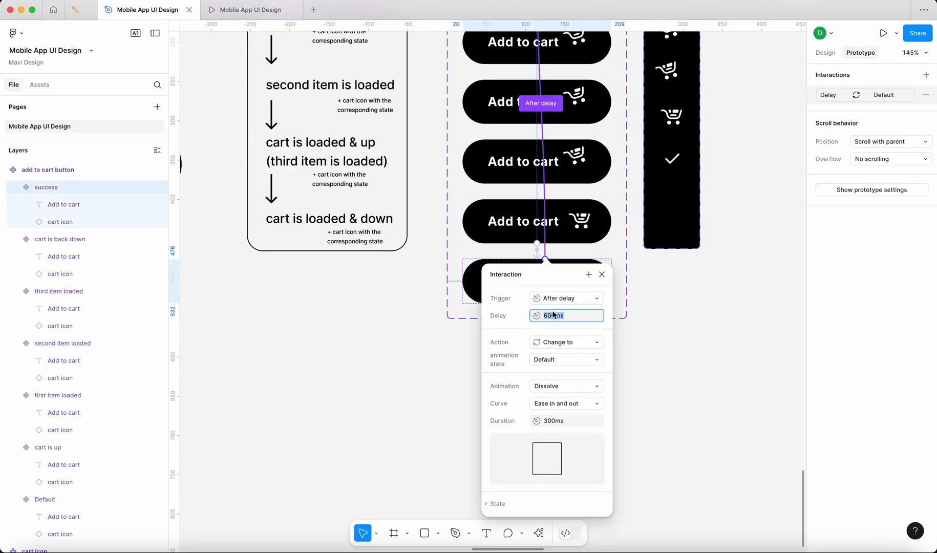
type("400")
key("Return")
key("Escape")
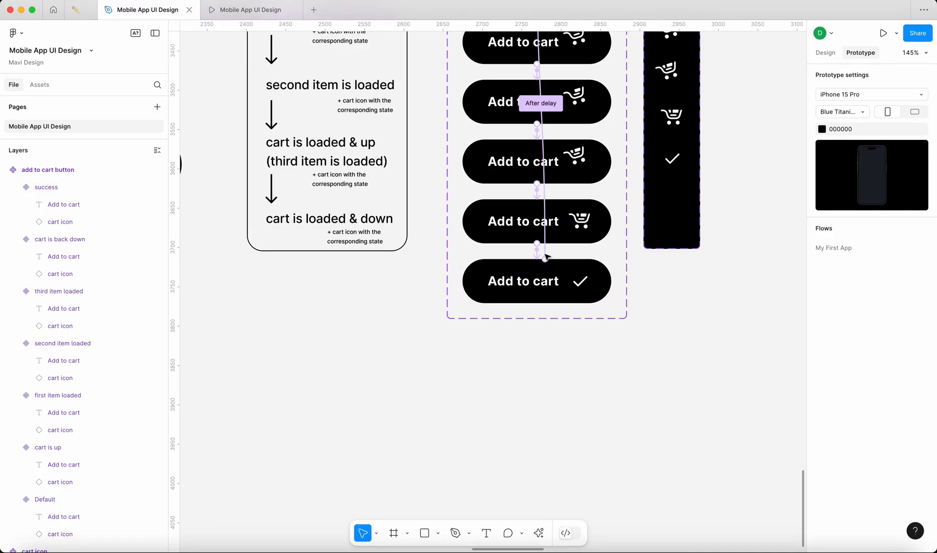
Step: Set the delay of the interaction from "success" back to Default to 500 ms
left_click(545, 257)
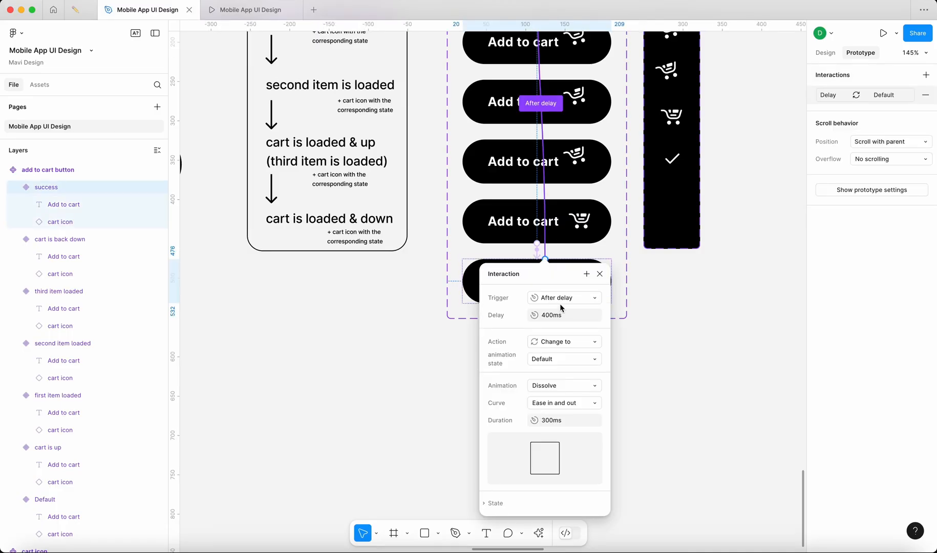
left_click(563, 319)
type("500")
key("Return")
left_click(464, 332)
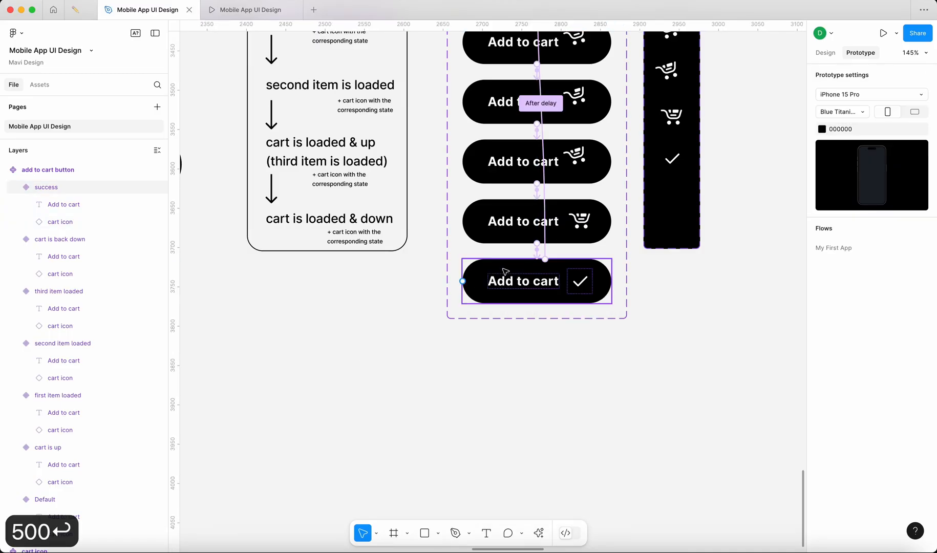
Step: Set the delay of the interaction from "cart is back down" to "success" to 0 ms
left_click(537, 252)
left_click(547, 321)
type("0")
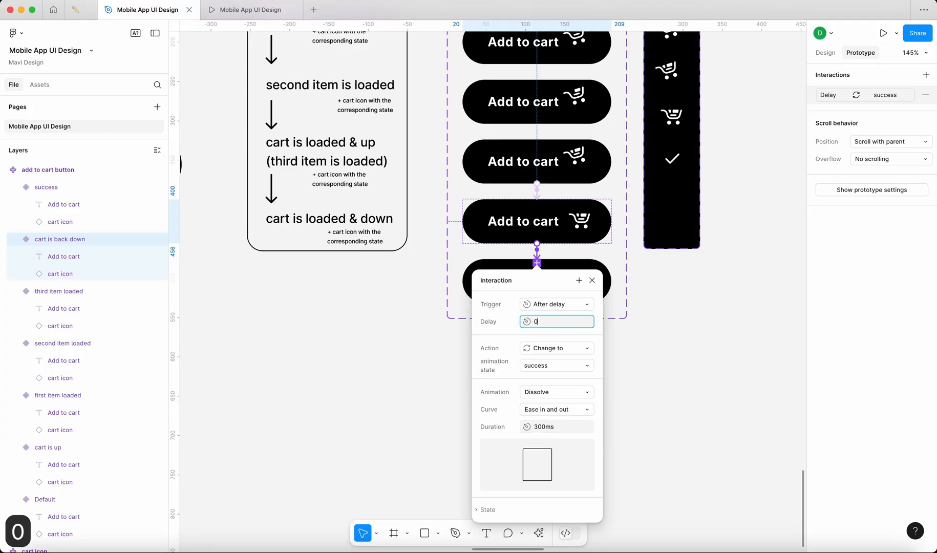
key("Return")
left_click(333, 399)
Step: Restart the prototype preview and test the add to cart button with its checkmark state on New Test page 2
left_click(243, 21)
key("r")
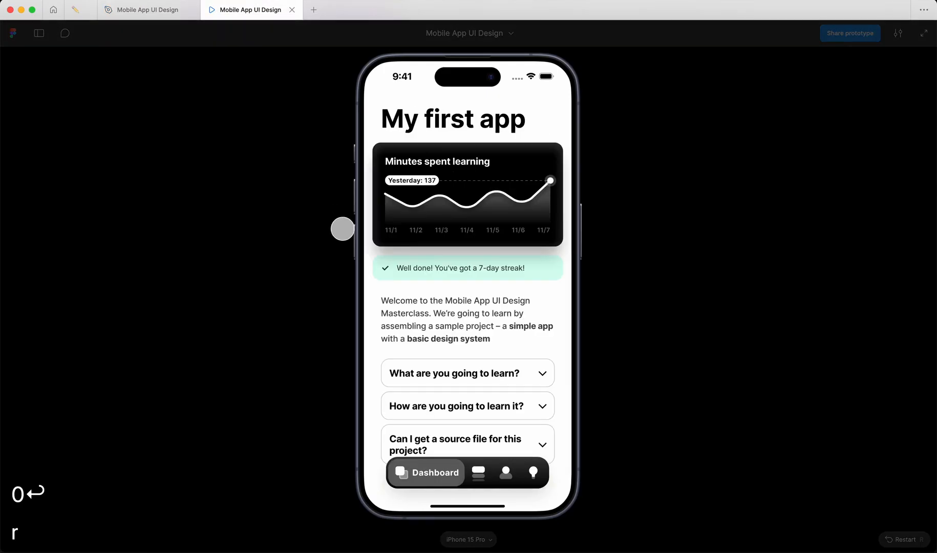
scroll(343, 228, "down", 10)
left_click(440, 425)
left_click(424, 178)
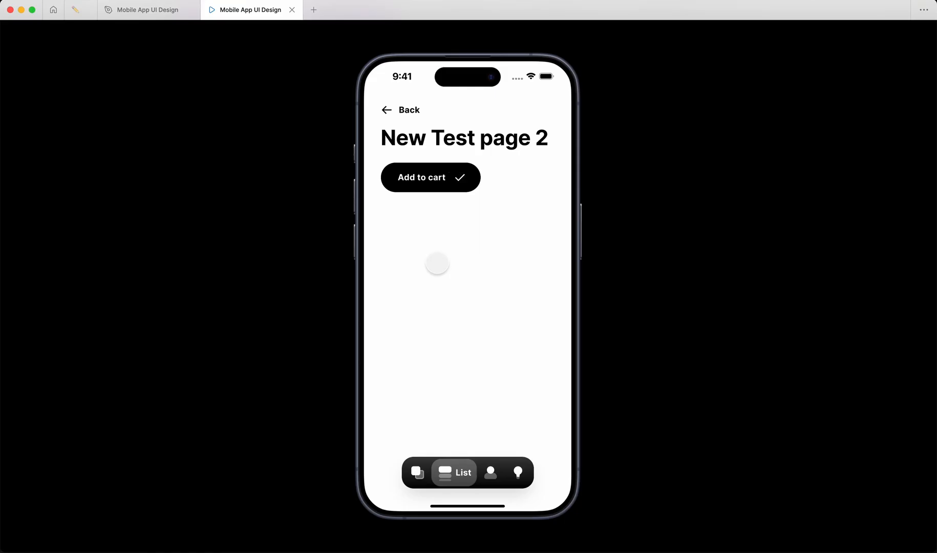
Step: Restart the prototype preview, reopen New Test Page 2 and test the add to cart button's animation repeatedly
left_click(414, 174)
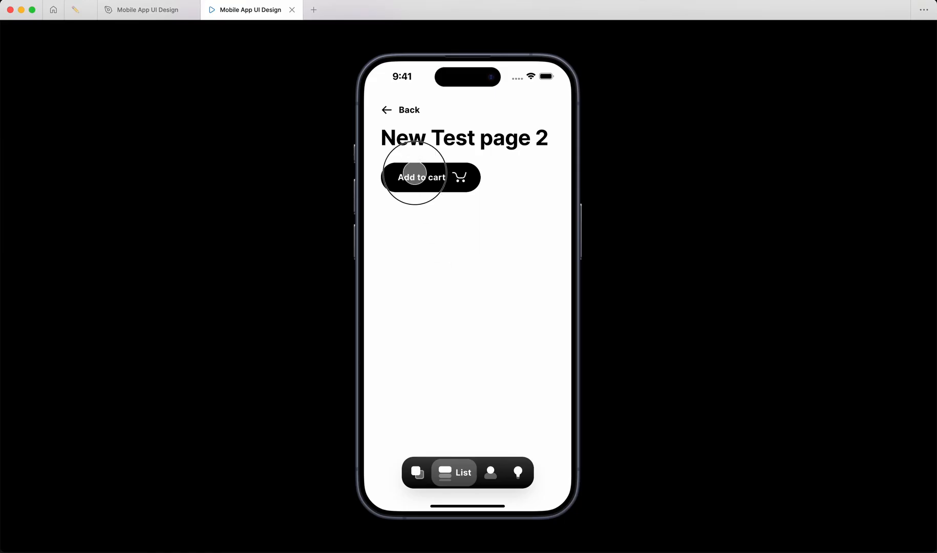
key("r")
scroll(461, 330, "down", 2)
scroll(461, 330, "down", 5)
left_click(435, 429)
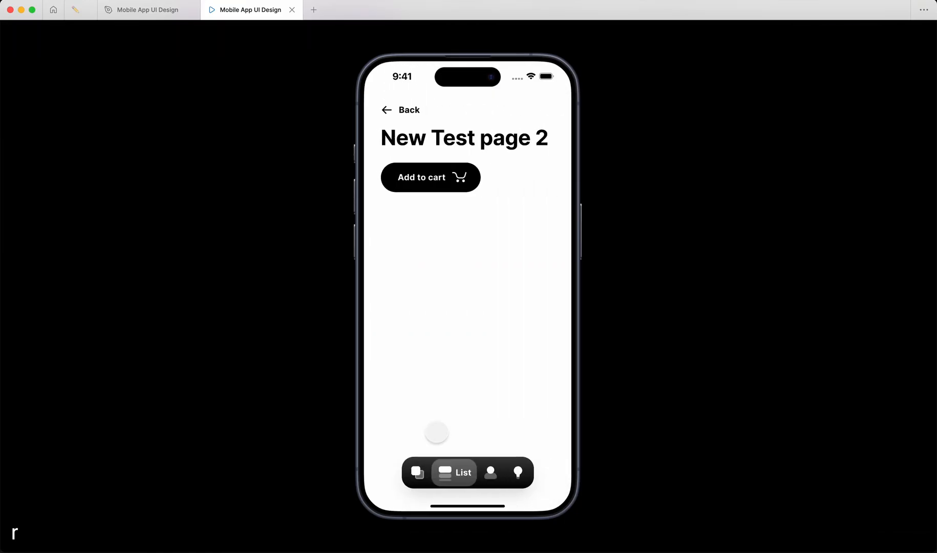
left_click(418, 184)
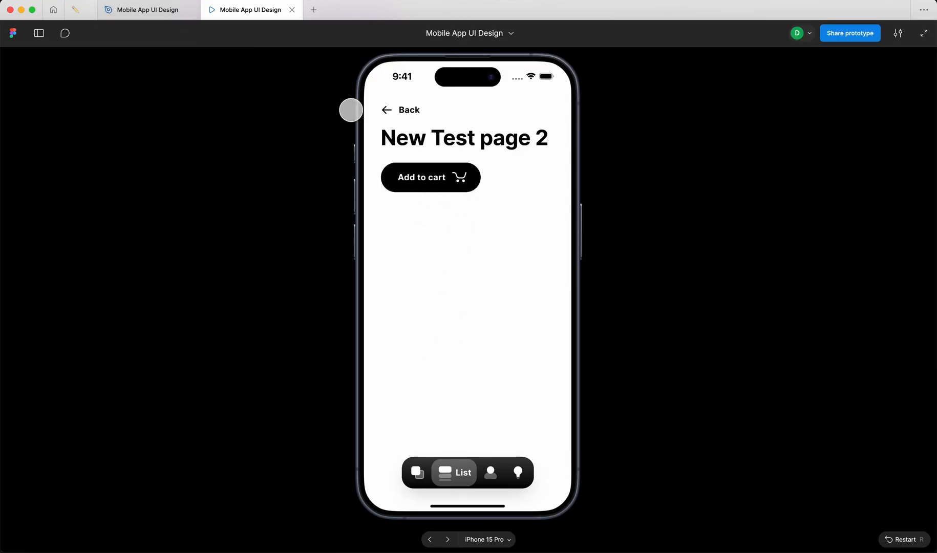
left_click(422, 182)
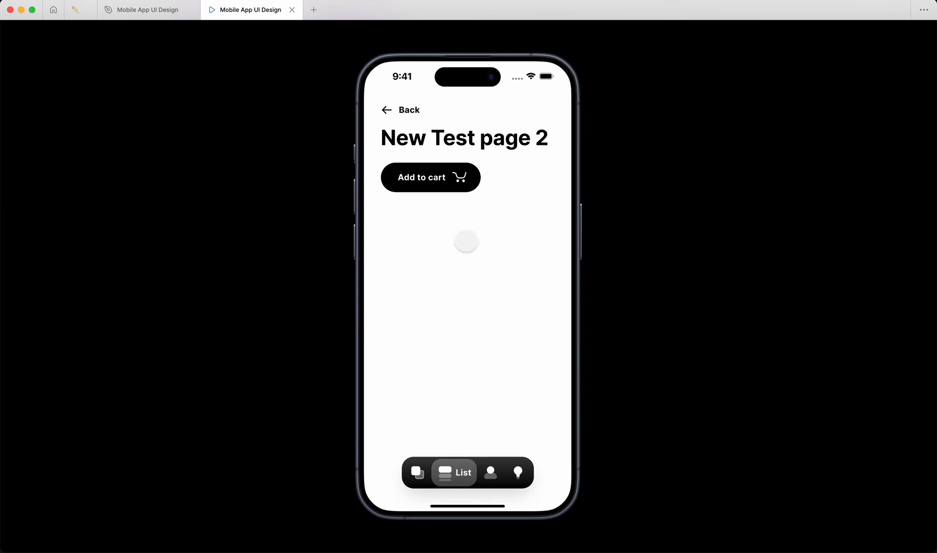
Step: Switch to the design file and copy the checkmark vector from variant 7 of the cart icon component
left_click(148, 9)
left_click(621, 298)
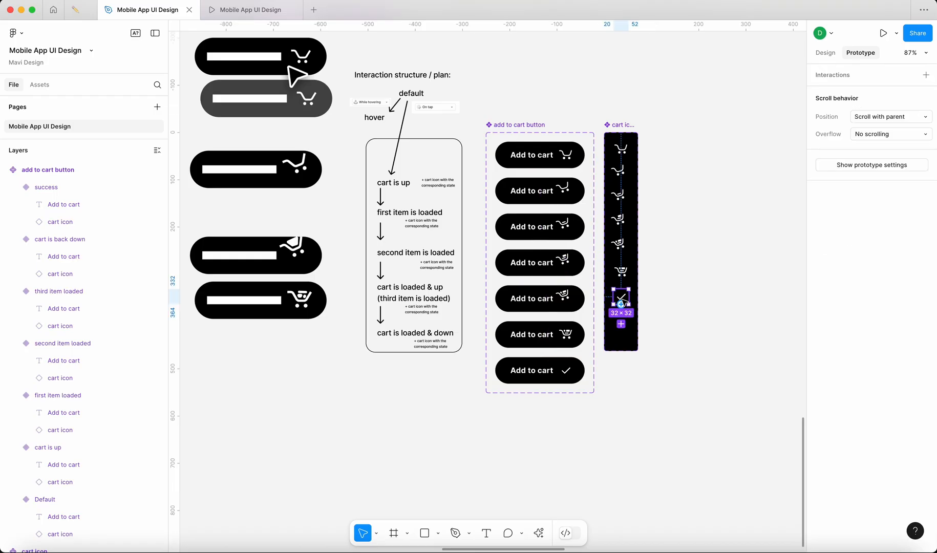
scroll(621, 298, "up", 5)
left_click(825, 53)
scroll(734, 238, "right", 4)
scroll(734, 239, "up", 7)
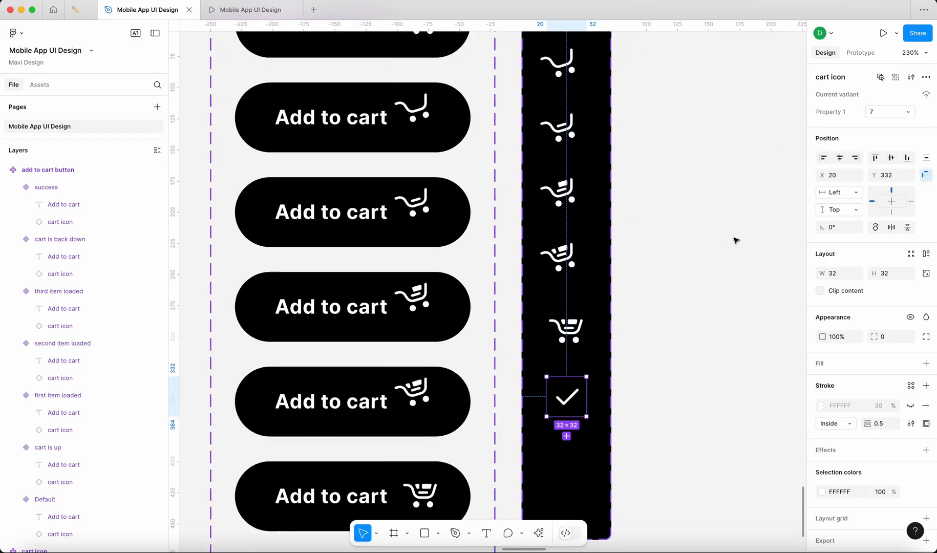
left_click(526, 86)
scroll(526, 84, "down", 4)
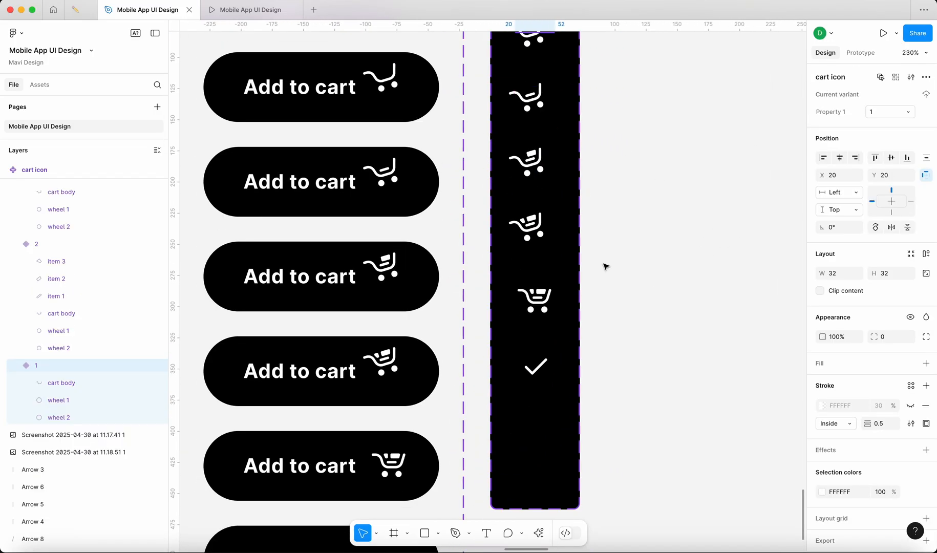
left_click(542, 365)
scroll(569, 389, "up", 4)
scroll(568, 388, "down", 6)
scroll(569, 390, "up", 3)
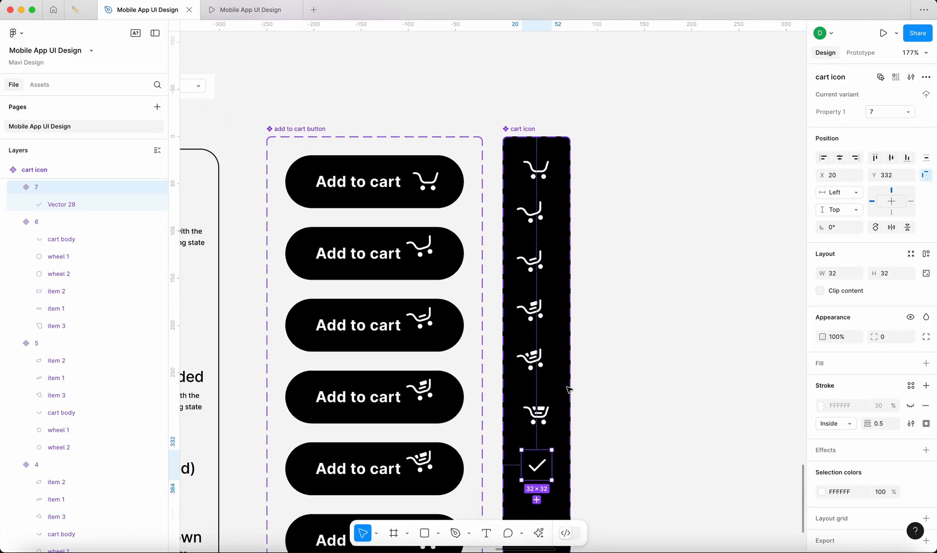
double_click(537, 465)
key("super+c")
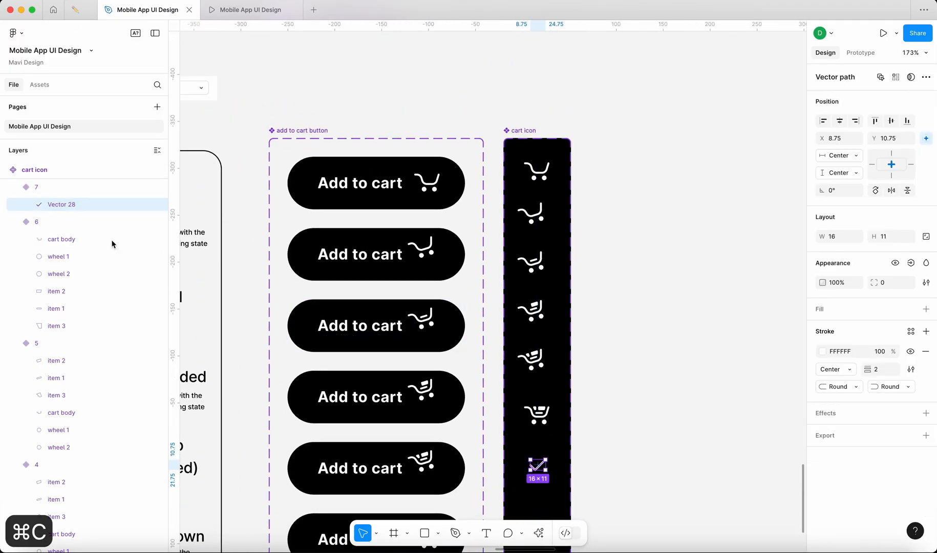
Step: Rename the checkmark vector layer in cart icon variant 7 as checkmark
double_click(61, 205)
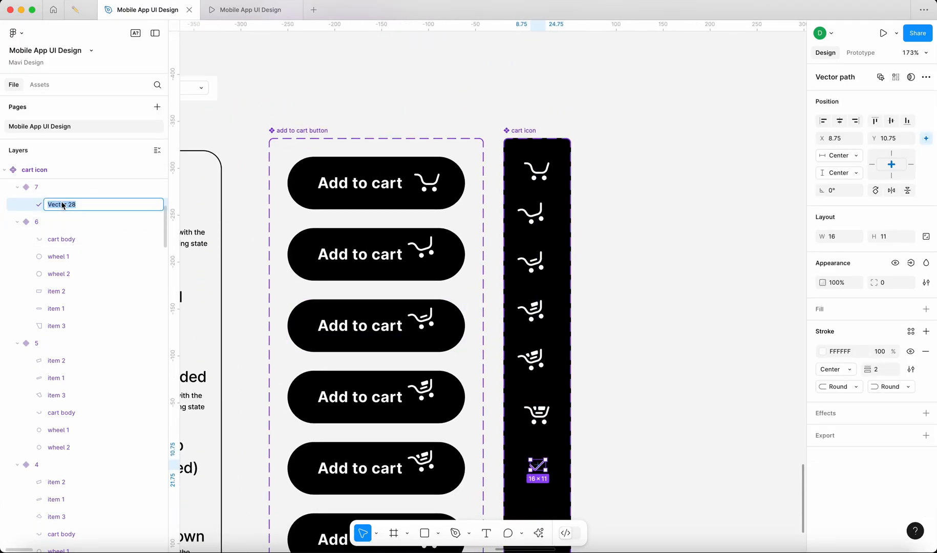
type("checkmark")
key("Return")
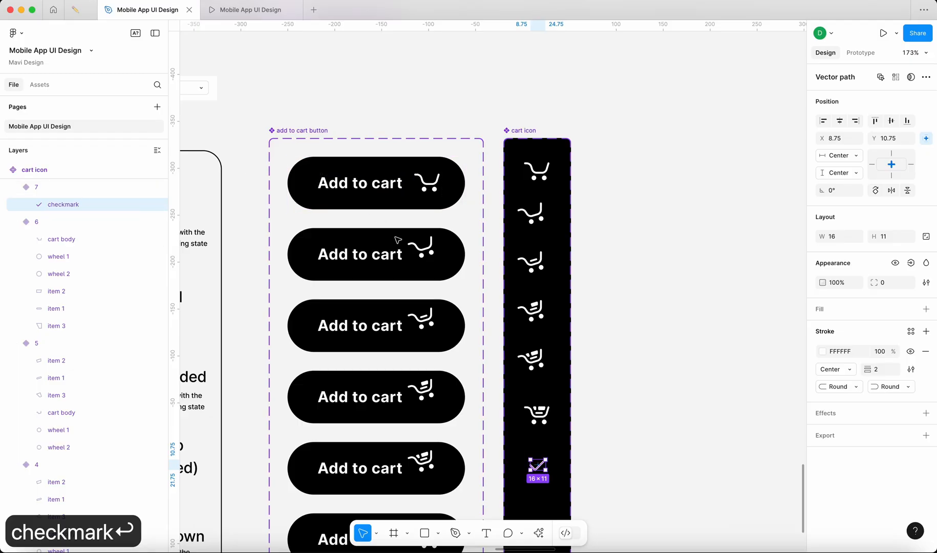
Step: Paste the checkmark vector into cart icon variant 1 and move it straight up above the cart, outside the icon frame
left_click(538, 171)
key("super+v")
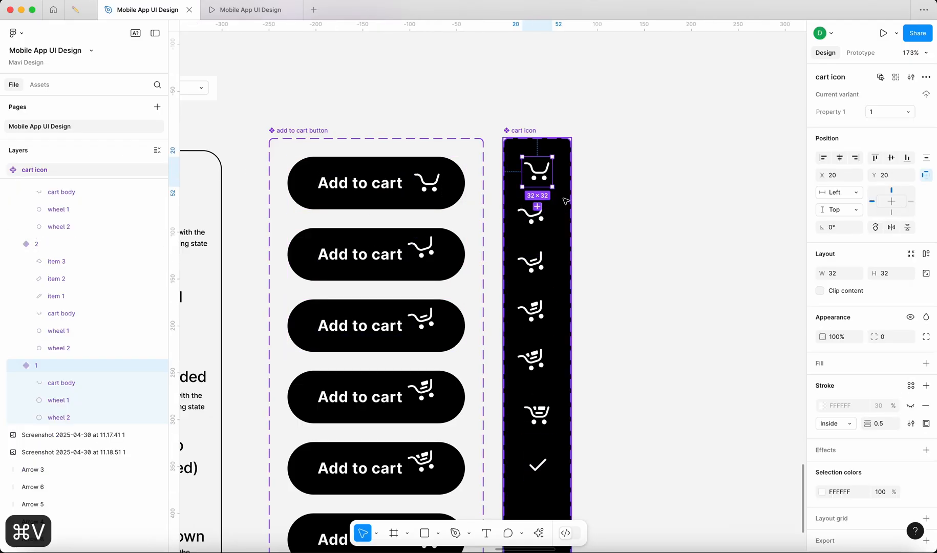
scroll(547, 156, "up", 5)
key("shift+Up")
key("shift+Up")
key("shift+Up")
key("shift+Up")
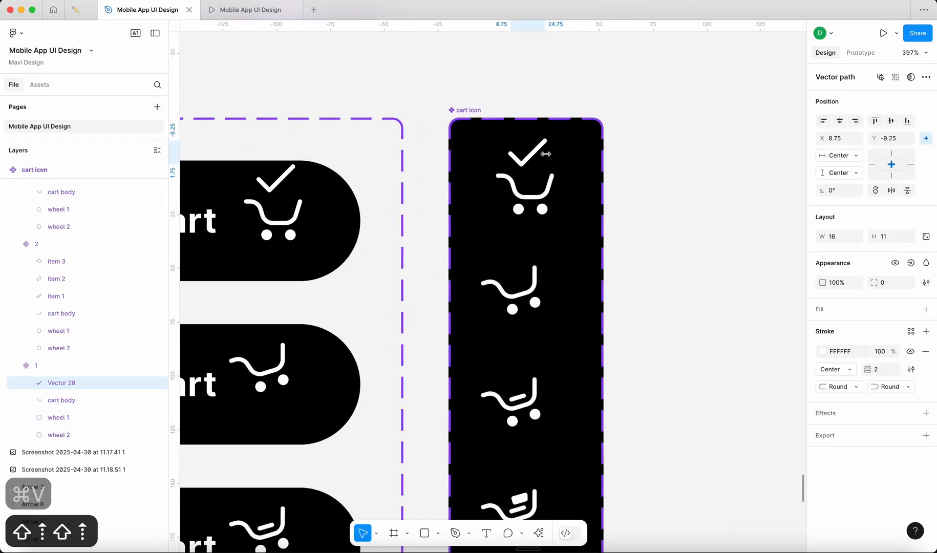
key("shift+Down")
key("shift+Up")
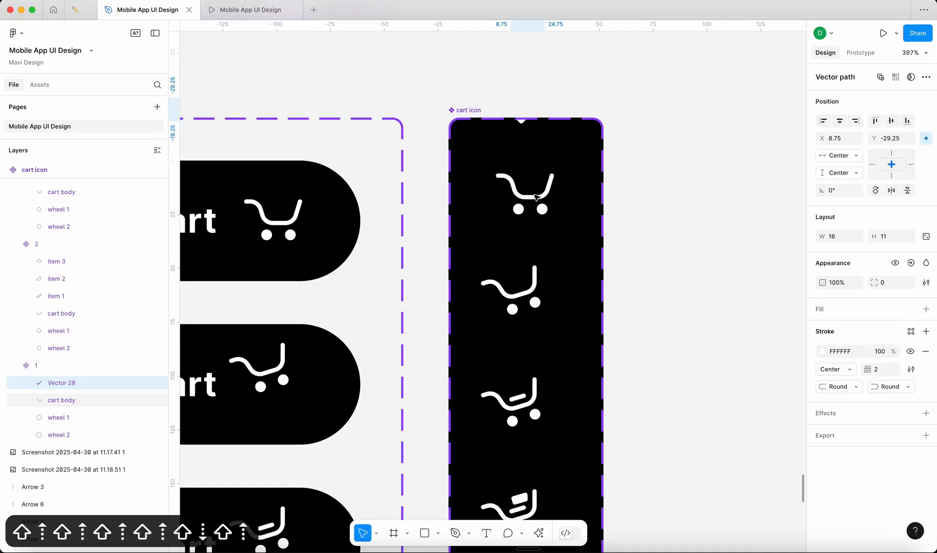
key("shift+Down")
key("Up")
key("Up")
left_click(694, 256)
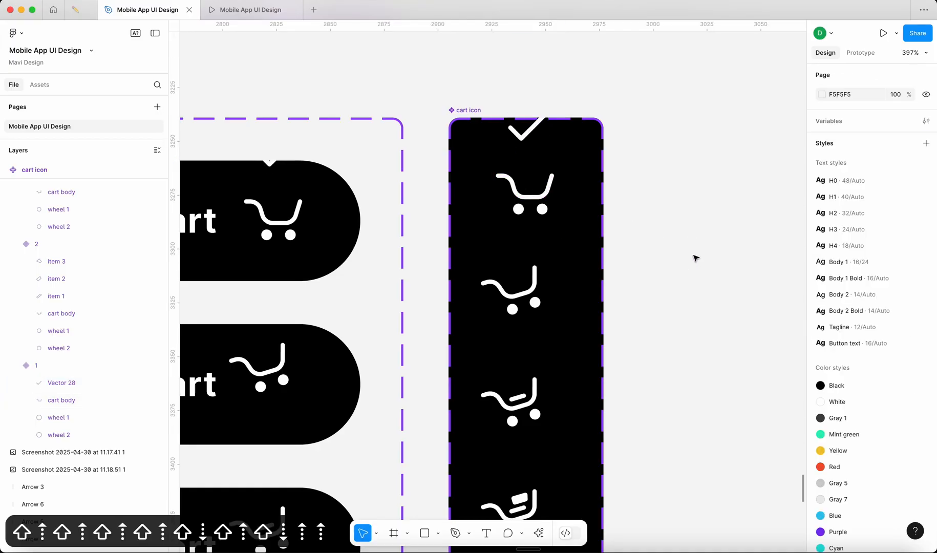
Step: Copy the cart body and both wheels from cart icon variant 1
scroll(666, 215, "down", 3)
double_click(513, 58)
scroll(513, 57, "up", 5)
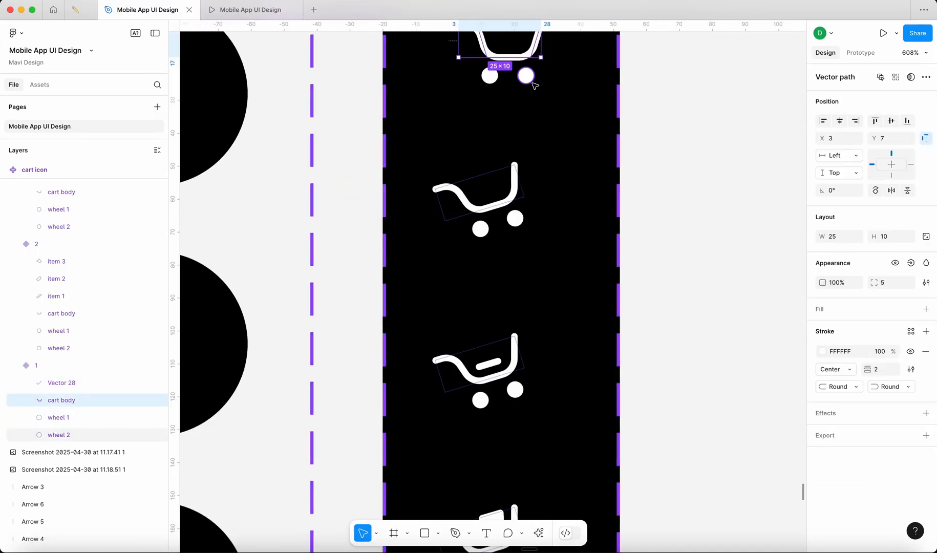
left_click(525, 75, "shift")
left_click(487, 75, "shift")
scroll(489, 76, "down", 5)
key("super+c")
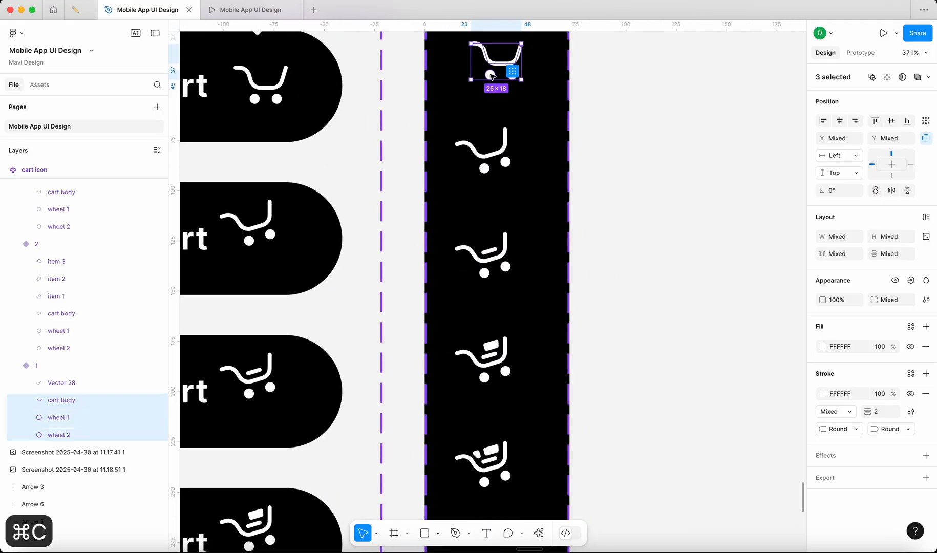
Step: Paste the cart body and wheels into cart icon variant 7 and move them straight down below the checkmark, outside the icon frame
scroll(496, 84, "down", 5)
left_click(514, 429)
key("super+v")
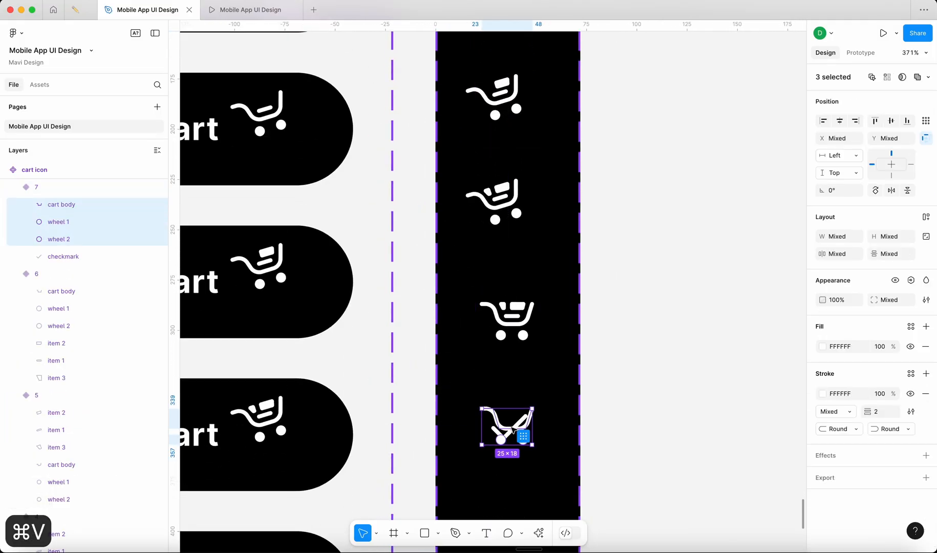
scroll(514, 430, "down", 2)
key("shift+Down")
key("shift+Down")
key("shift+Down")
key("shift+Down")
key("Up")
key("Up")
key("Up")
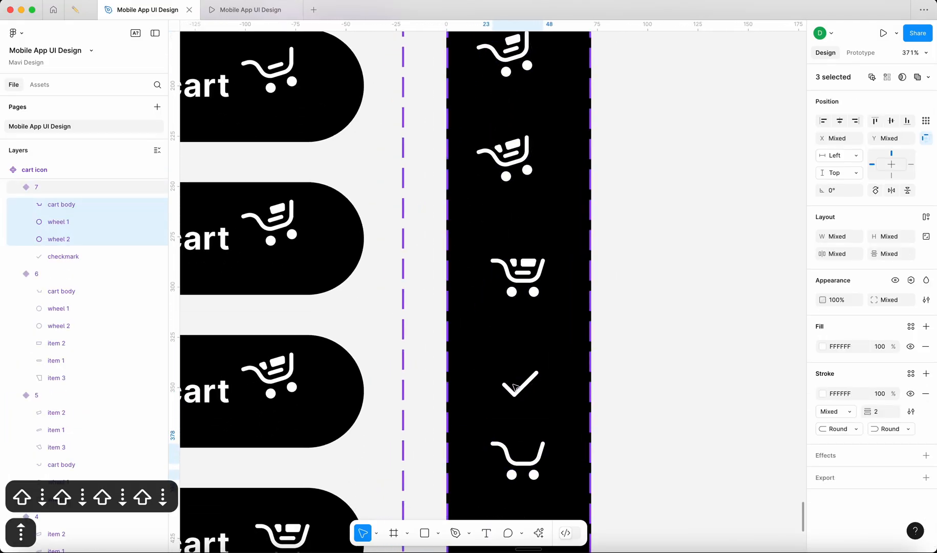
left_click(639, 406)
Step: Show the hidden outline stroke on all variants of the cart icon component
scroll(643, 406, "down", 5)
left_click(581, 105)
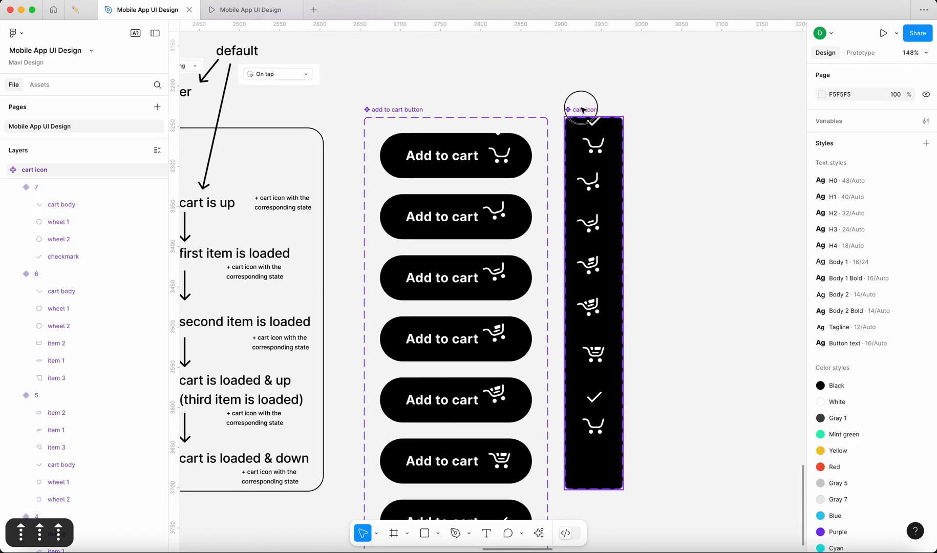
key("Return")
left_click(910, 445)
left_click(742, 339)
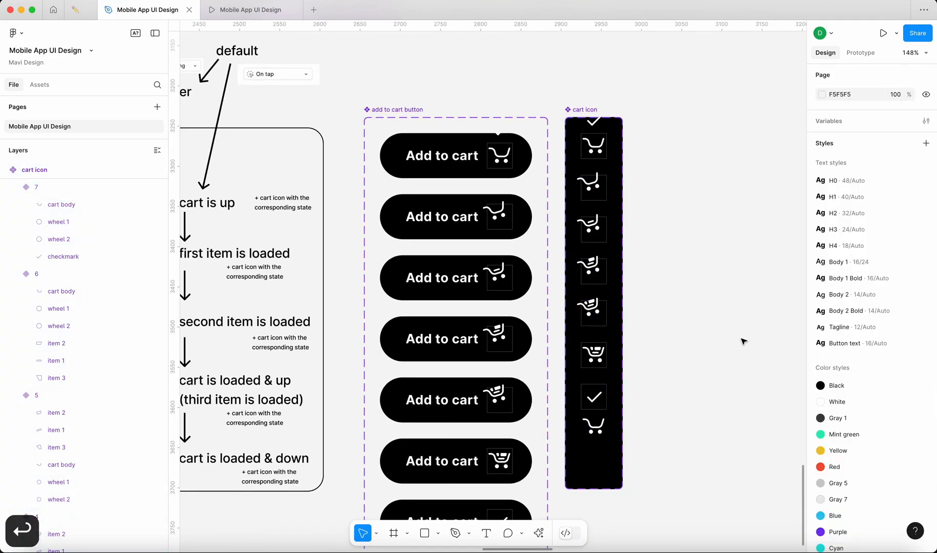
scroll(657, 359, "up", 5)
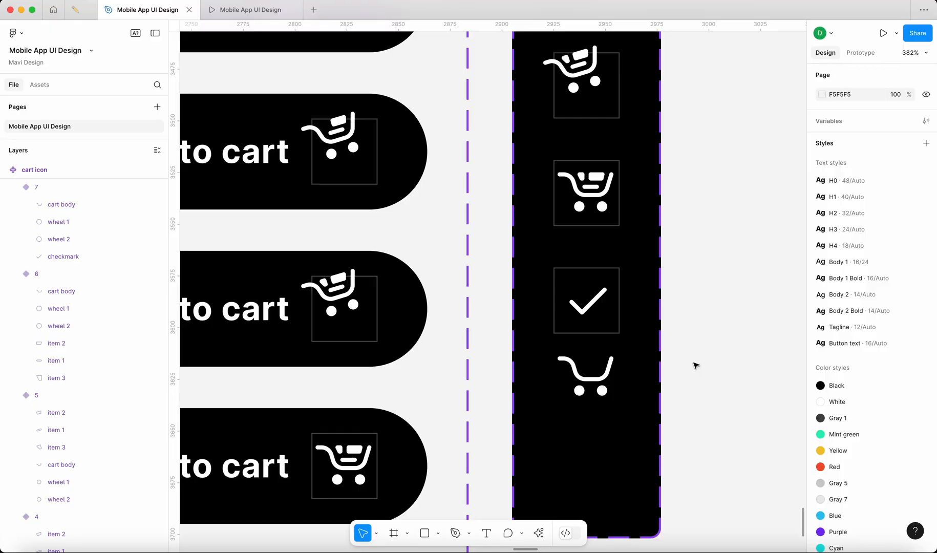
scroll(694, 365, "down", 5)
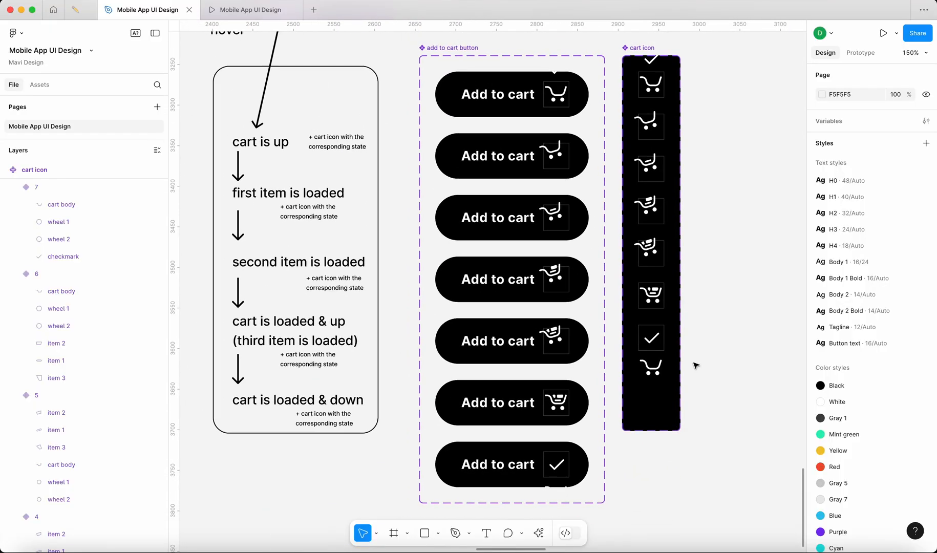
Step: Restart the prototype preview and open New Test Page 2 to check the sliding checkmark and cart
left_click(251, 11)
key("r")
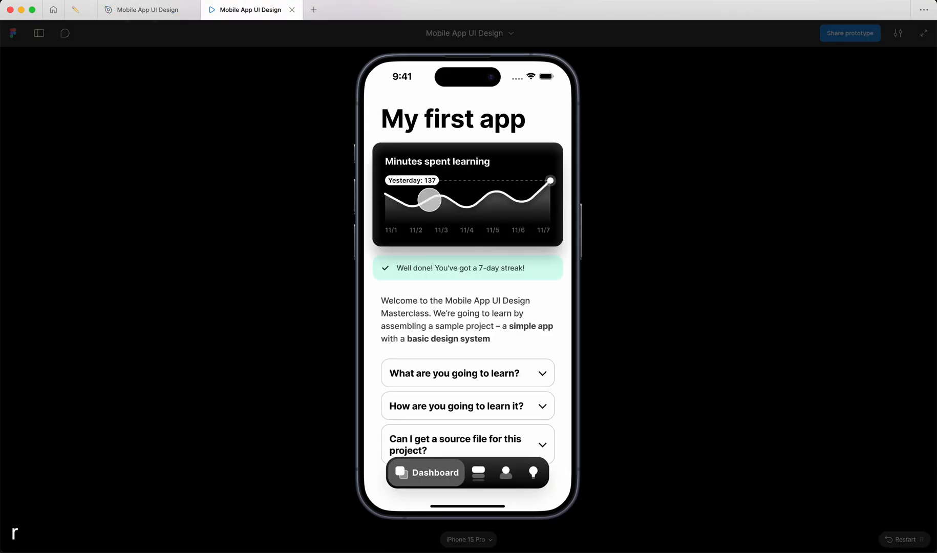
scroll(469, 419, "down", 6)
left_click(469, 419)
Step: Set the animation of the interaction from the button's "success" variant back to Default to Smart animate
left_click(148, 10)
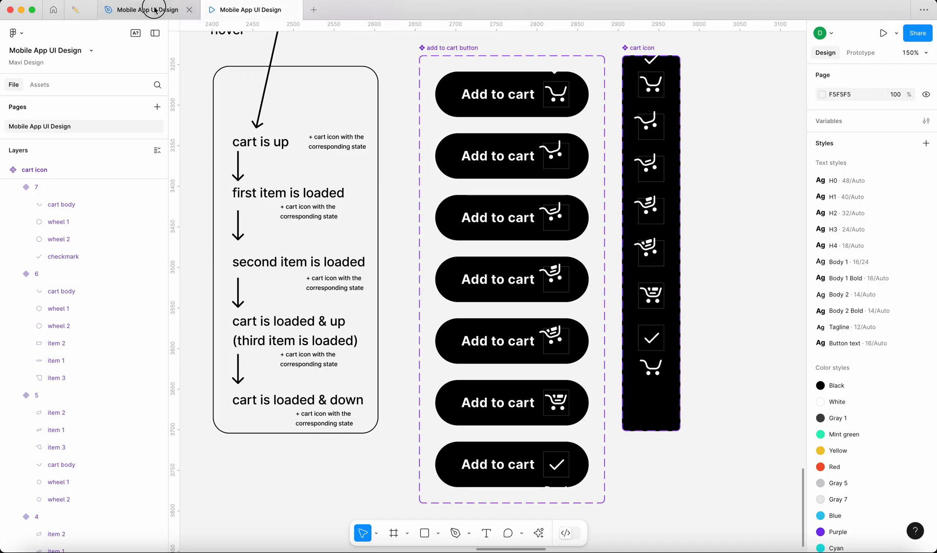
left_click(508, 464)
left_click(860, 52)
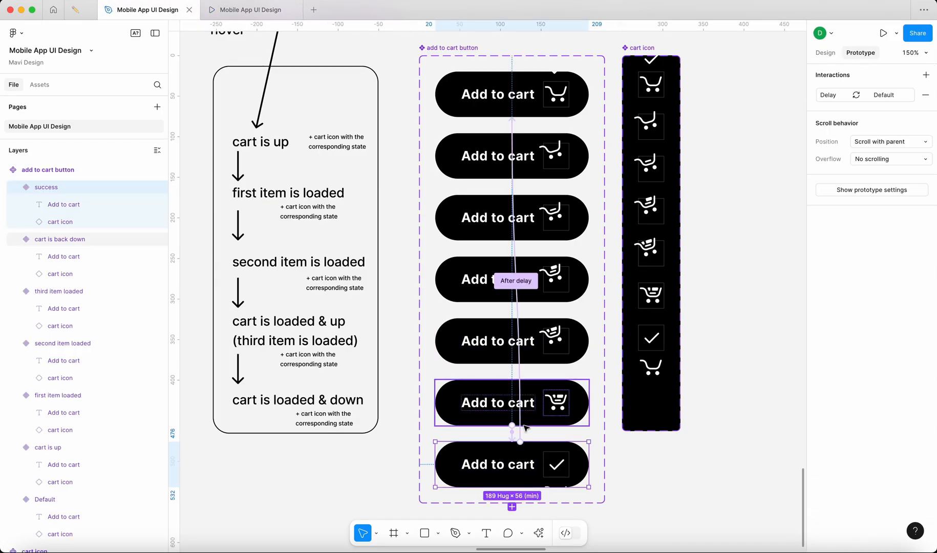
left_click(871, 95)
scroll(562, 396, "down", 4)
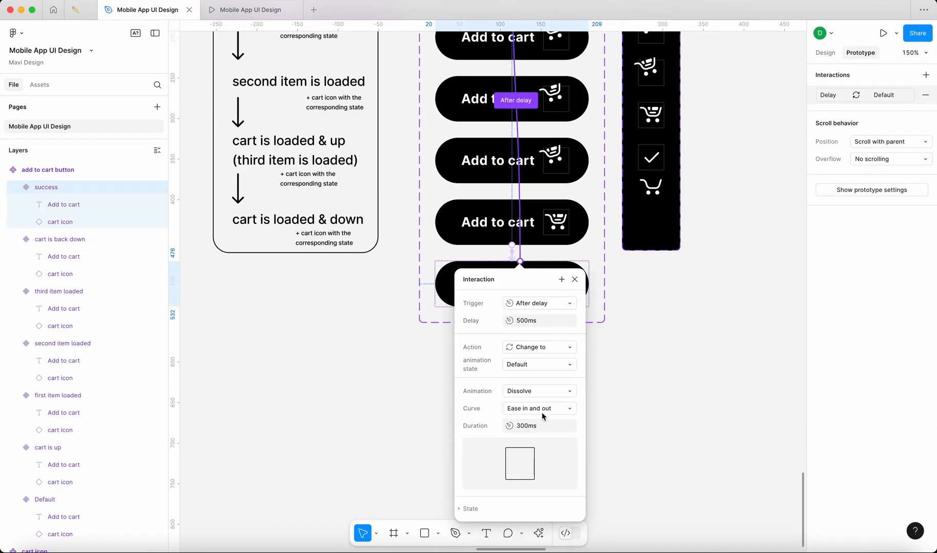
left_click(549, 393)
left_click(555, 400)
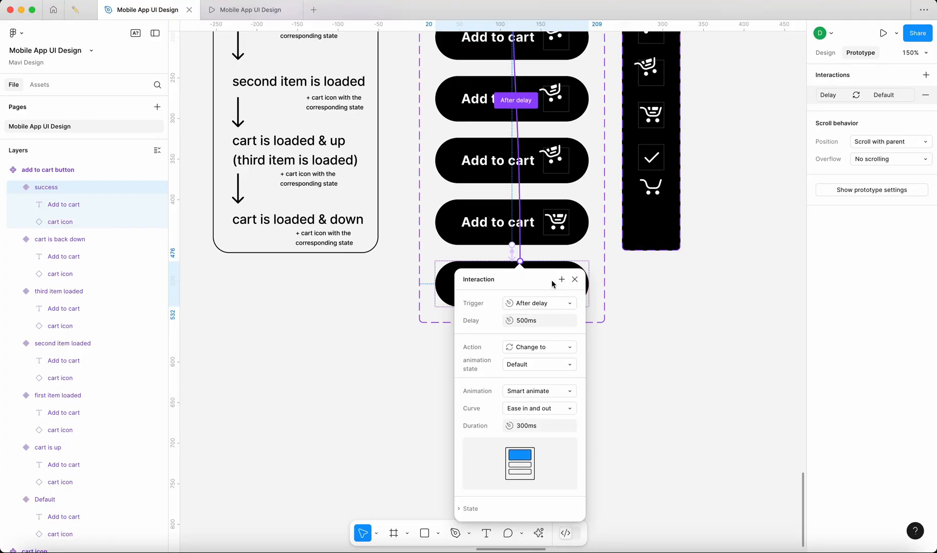
left_click(574, 280)
Step: Give the "success" to Default interaction a Bouncy curve with a duration of 500 ms
left_click(520, 261)
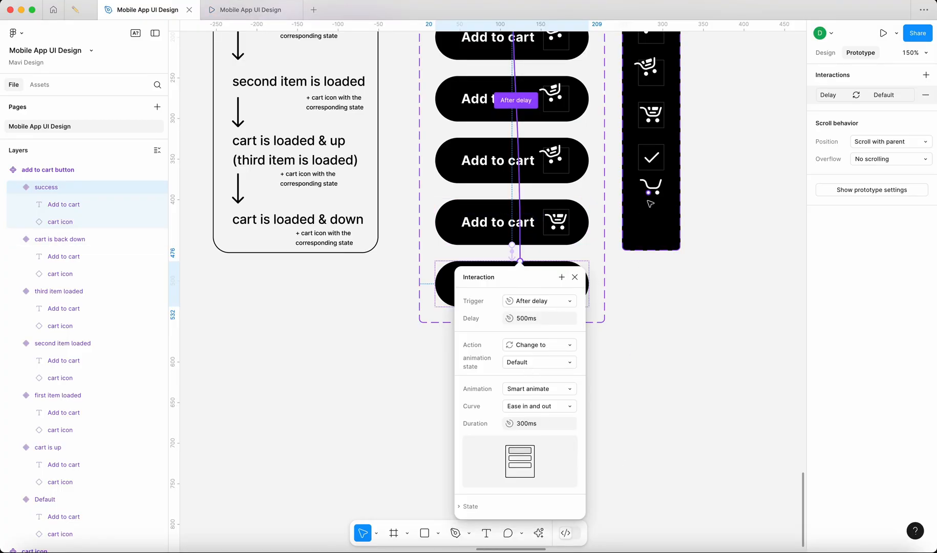
left_click(558, 410)
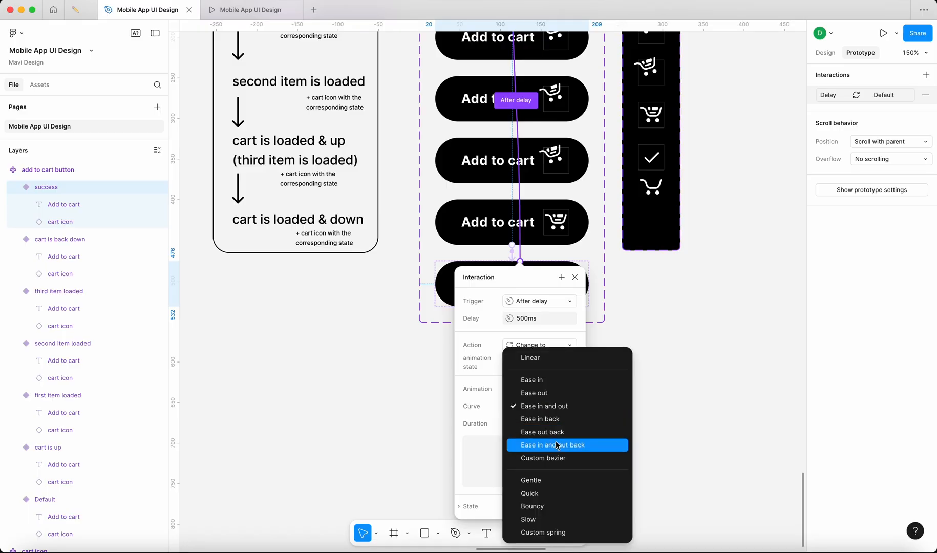
left_click(557, 507)
left_click(544, 426)
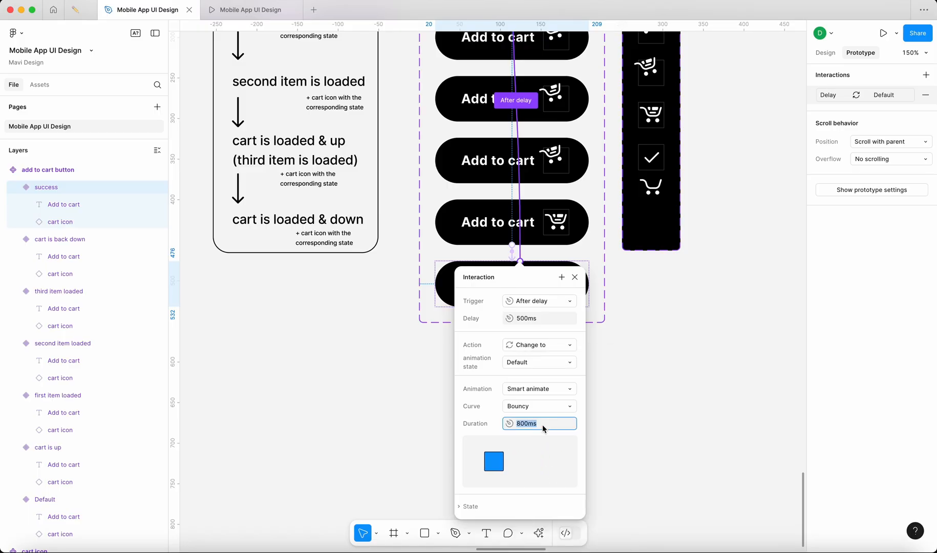
type("500")
key("Return")
left_click(304, 411)
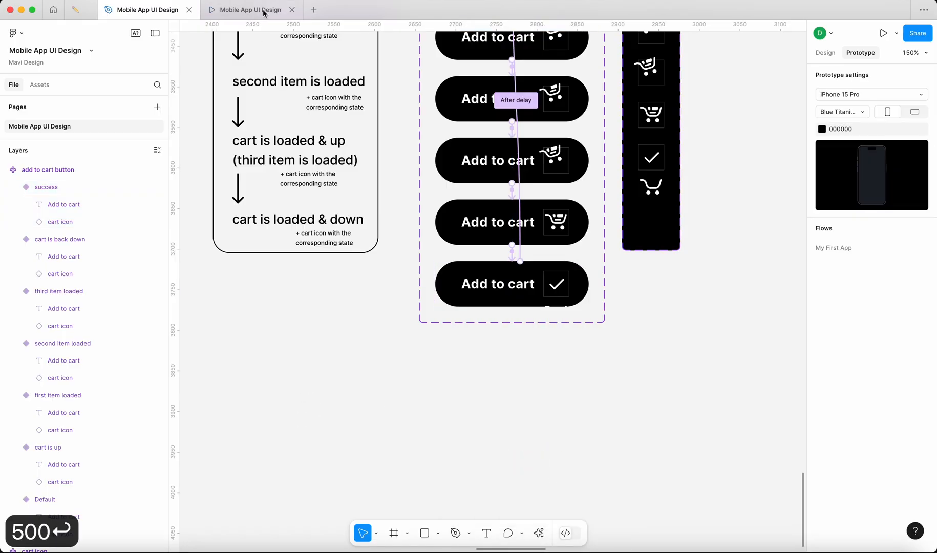
Step: Restart the prototype preview and open New Test Page 2 to test the bouncy return to the default state
left_click(262, 11)
key("r")
scroll(415, 351, "down", 6)
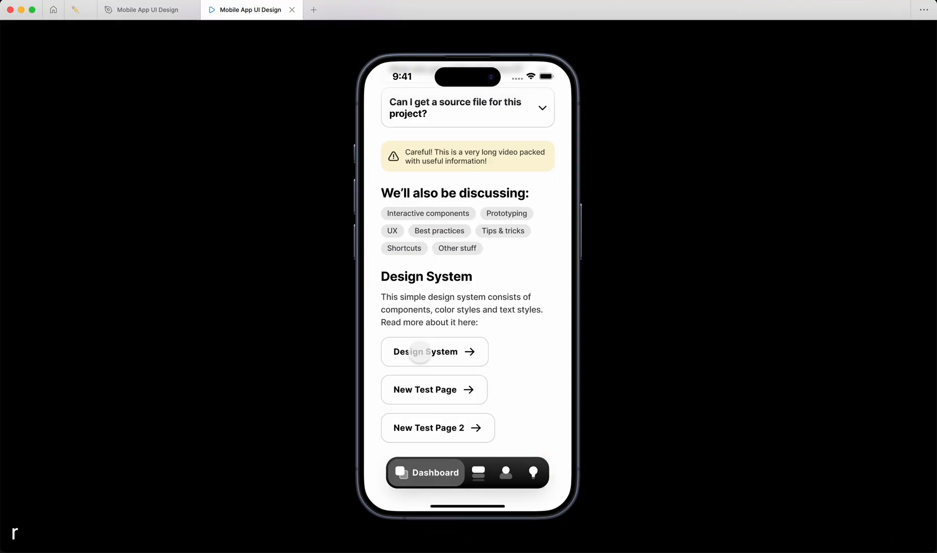
left_click(449, 426)
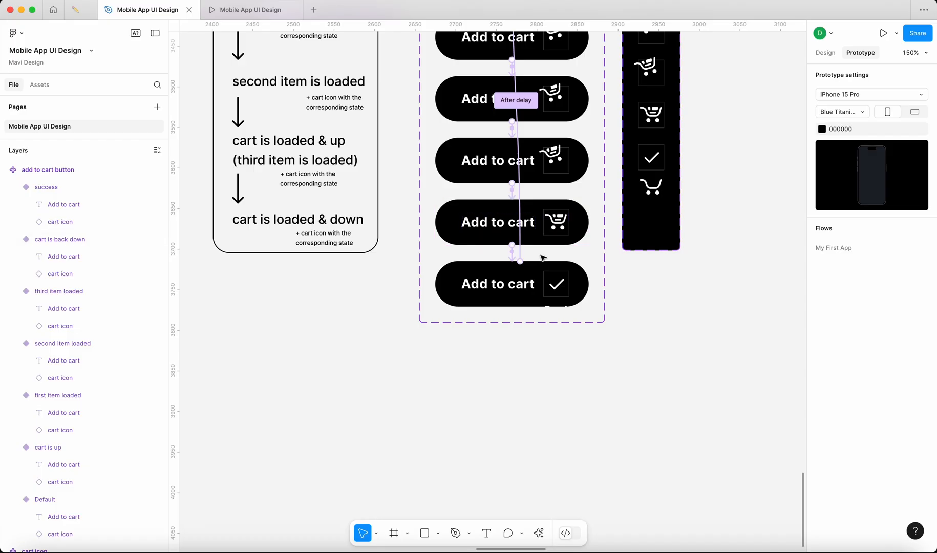
Step: Set the duration of the interaction from the "success" variant to Default to 800 ms
left_click(521, 251)
left_click(533, 425)
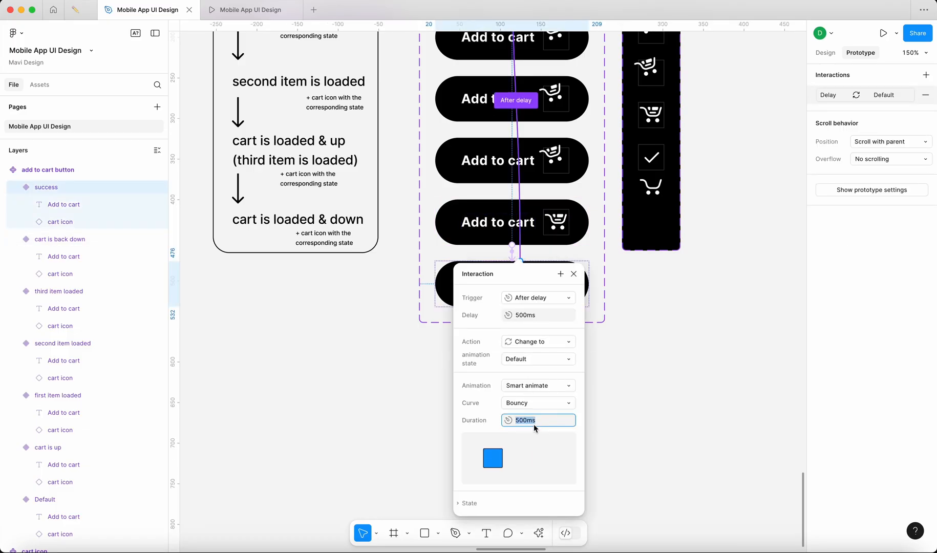
type("800")
key("Return")
left_click(328, 448)
Step: Restart the prototype preview and open New Test Page 2 to test the slower bouncy return
left_click(245, 12)
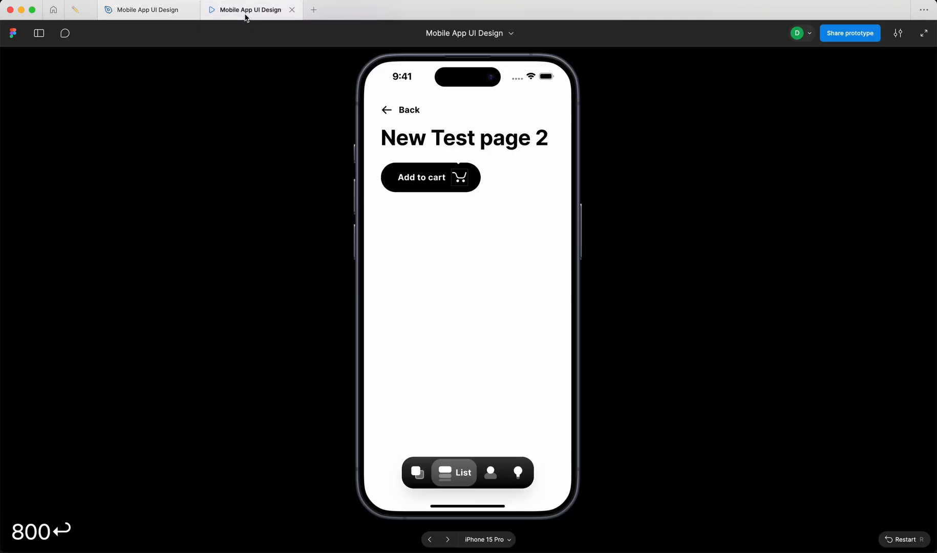
key("r")
scroll(447, 397, "down", 10)
left_click(442, 428)
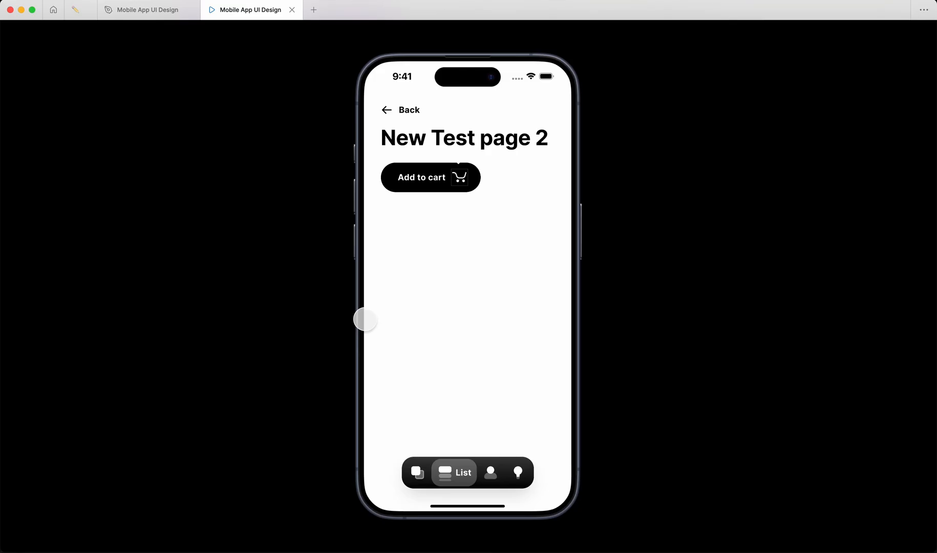
Step: Back in the design file, remove the thin square outline from all seven variants of the cart icon component
left_click(147, 10)
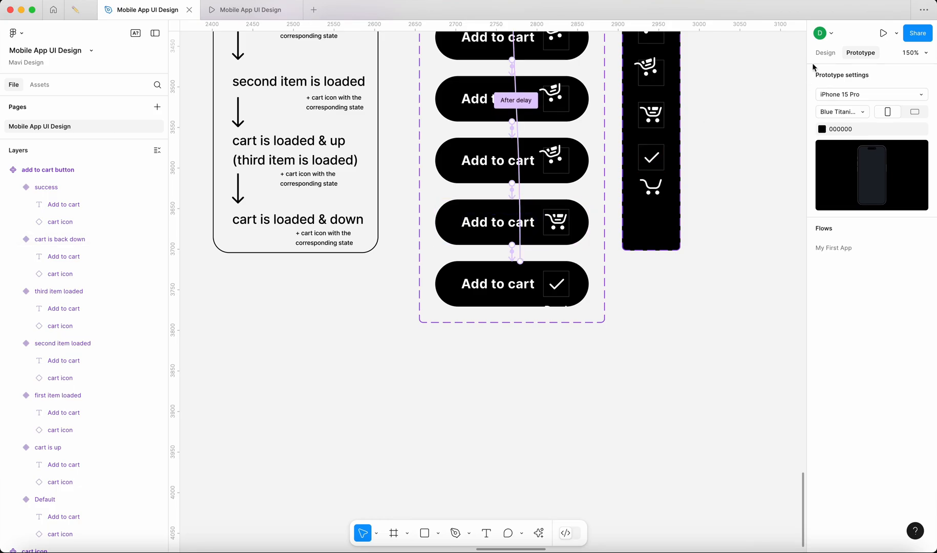
left_click(824, 53)
scroll(755, 161, "up", 4)
scroll(755, 160, "right", 3)
left_click(503, 80)
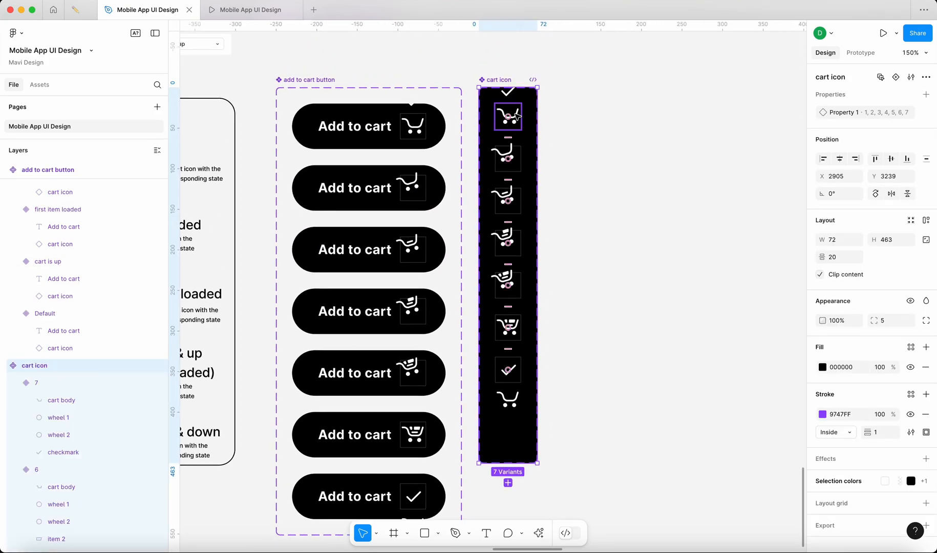
key("Return")
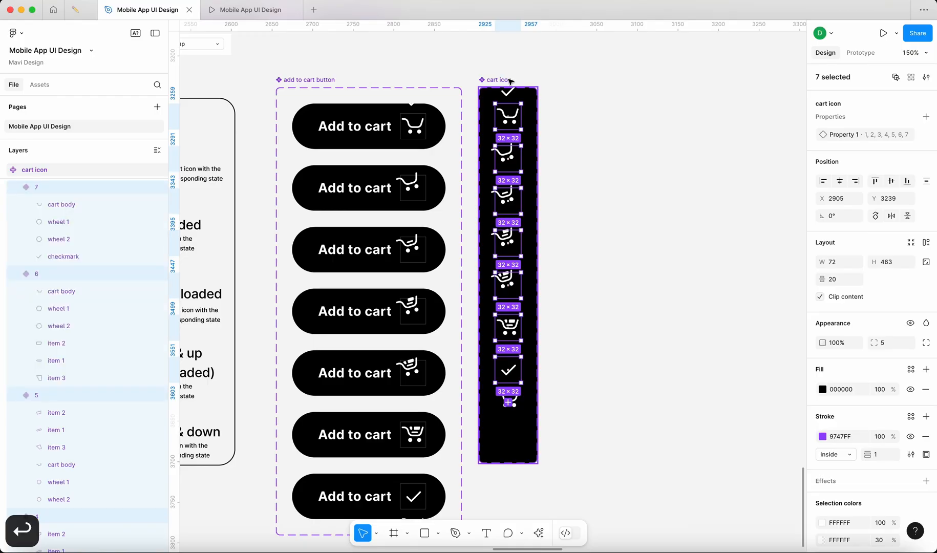
left_click(687, 387)
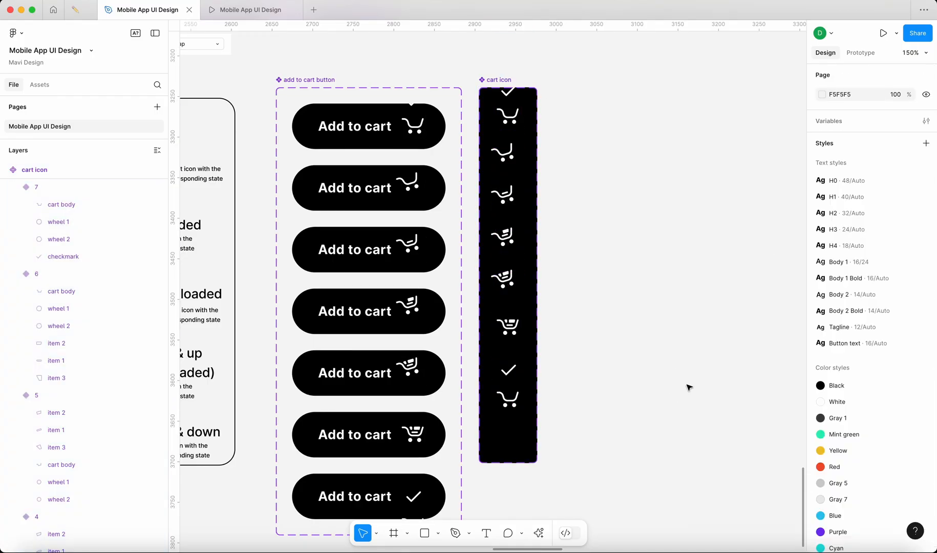
key("super+z")
key("super+z")
scroll(694, 383, "down", 1)
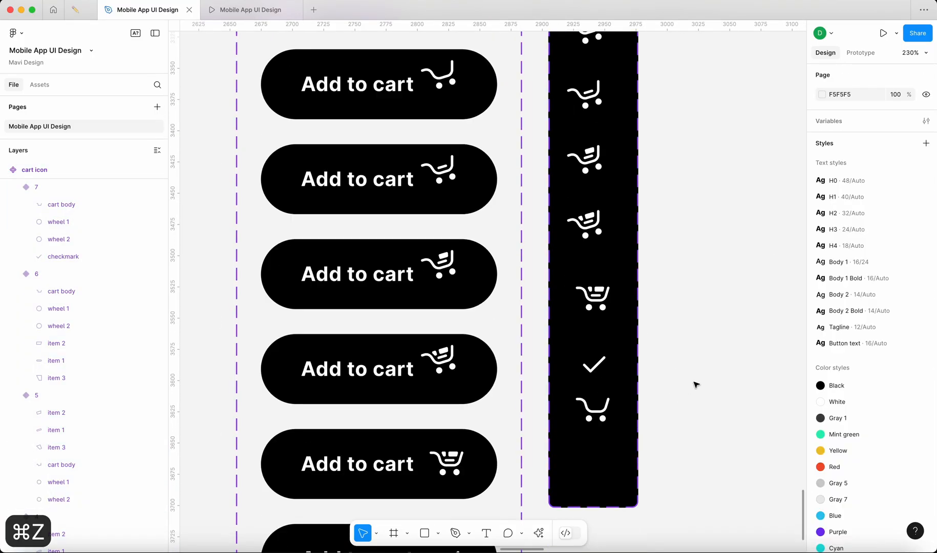
Step: Set the opacity of the cart body and both wheels in cart icon variant 7 to 0%
left_click(599, 374)
left_click(594, 407)
scroll(601, 409, "up", 5)
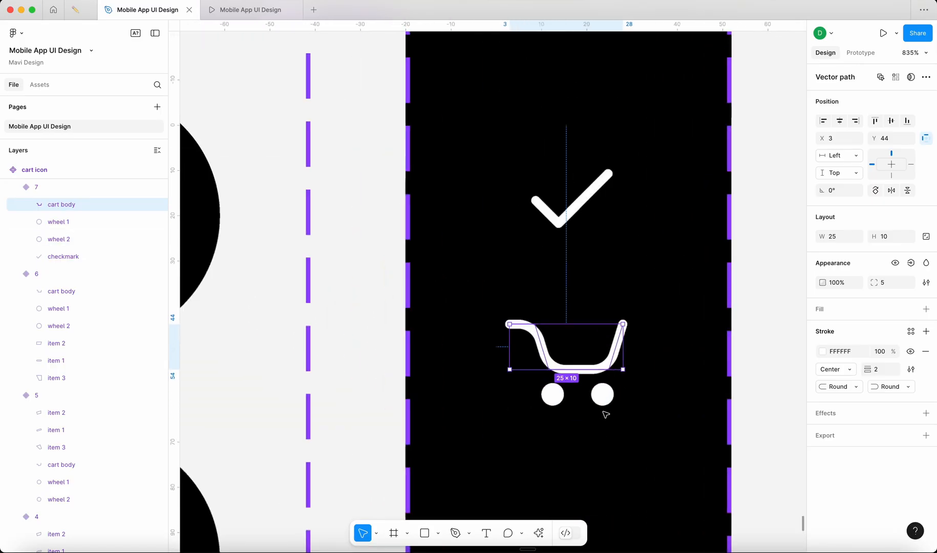
left_click(602, 394, "shift")
left_click(546, 402, "shift")
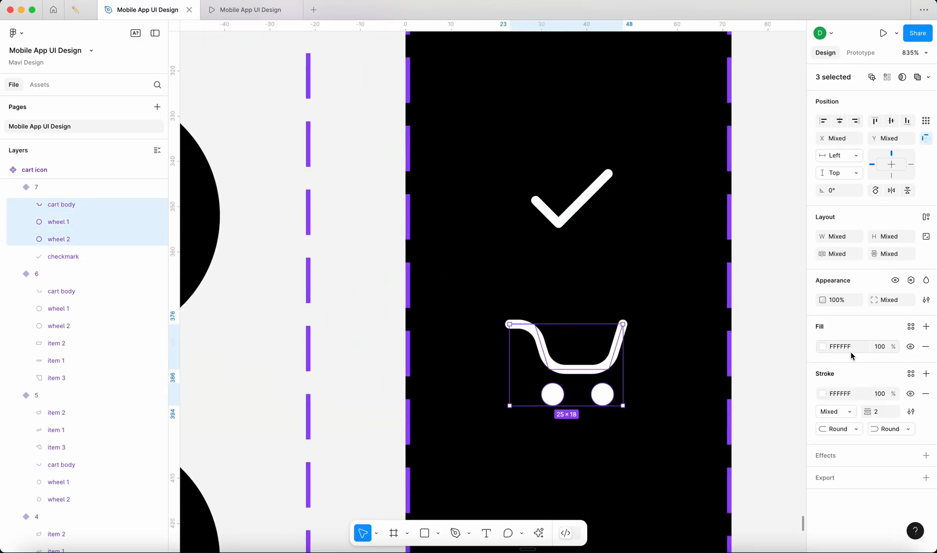
type("0")
key("Return")
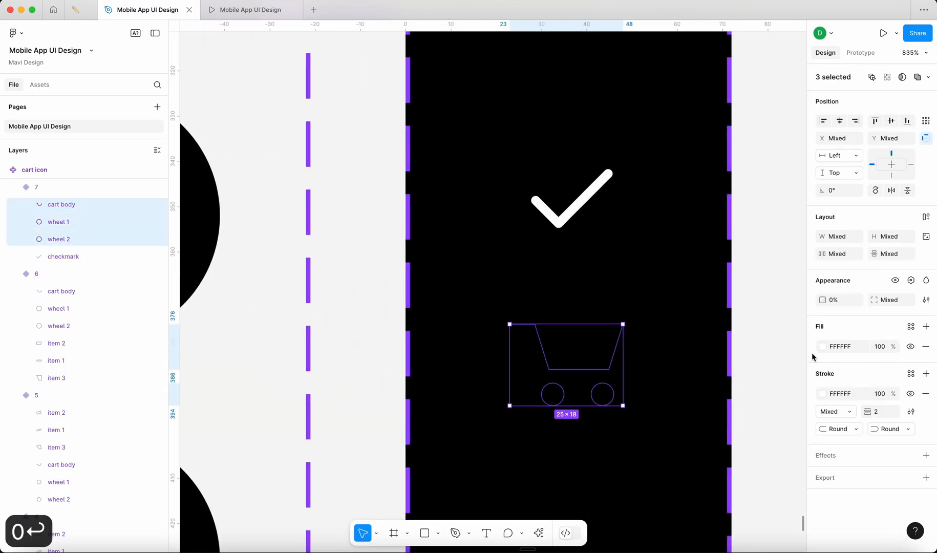
left_click(773, 367)
Step: Set the opacity of the checkmark above the cart in cart icon variant 1 to 0%
scroll(773, 367, "down", 5)
scroll(661, 478, "up", 2)
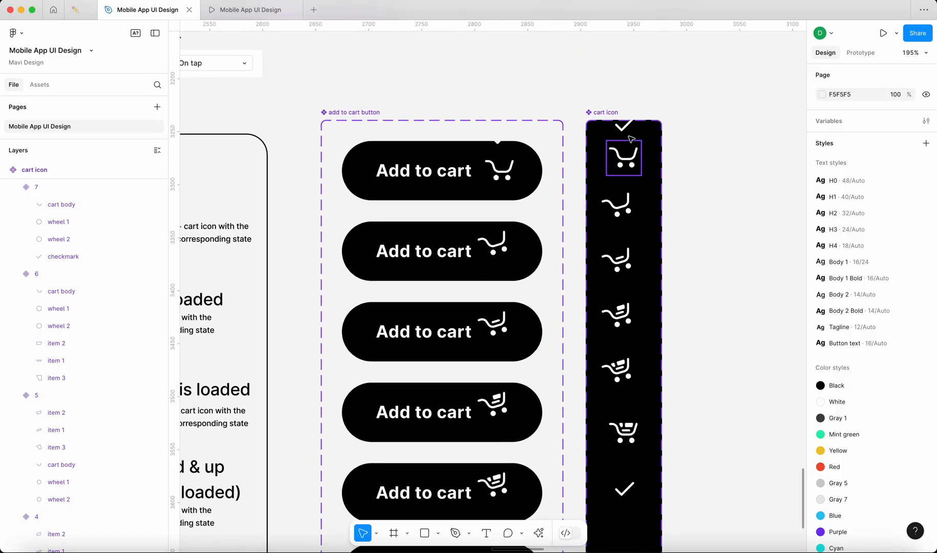
scroll(621, 153, "up", 5)
left_click(621, 127)
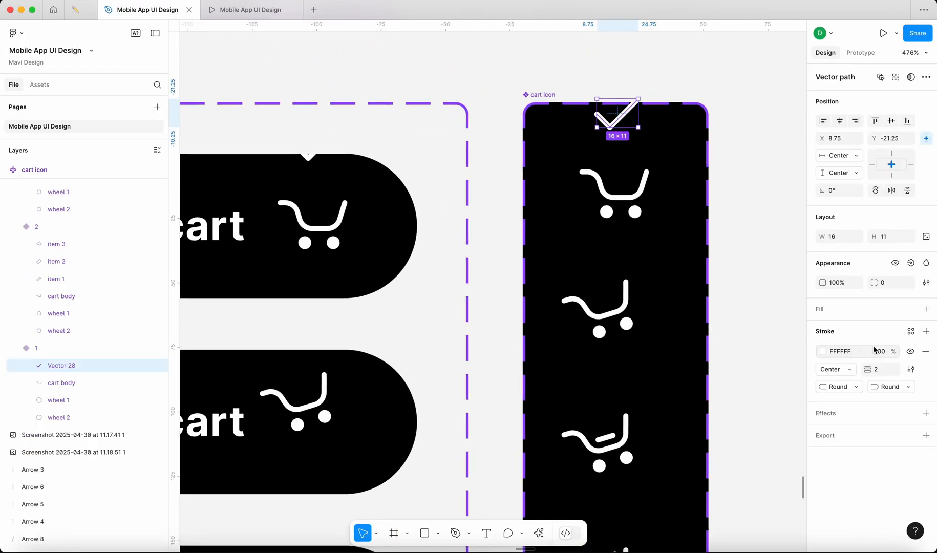
type("0")
key("Return")
left_click(760, 314)
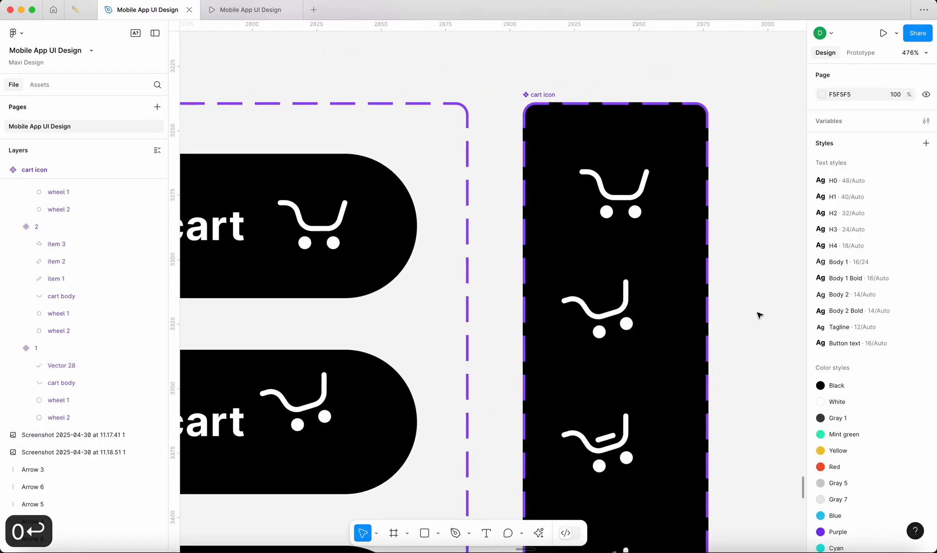
Step: Restart the prototype preview, open New Test Page 2 and trigger Add to cart to test the hidden shapes
scroll(759, 314, "down", 3)
left_click(243, 15)
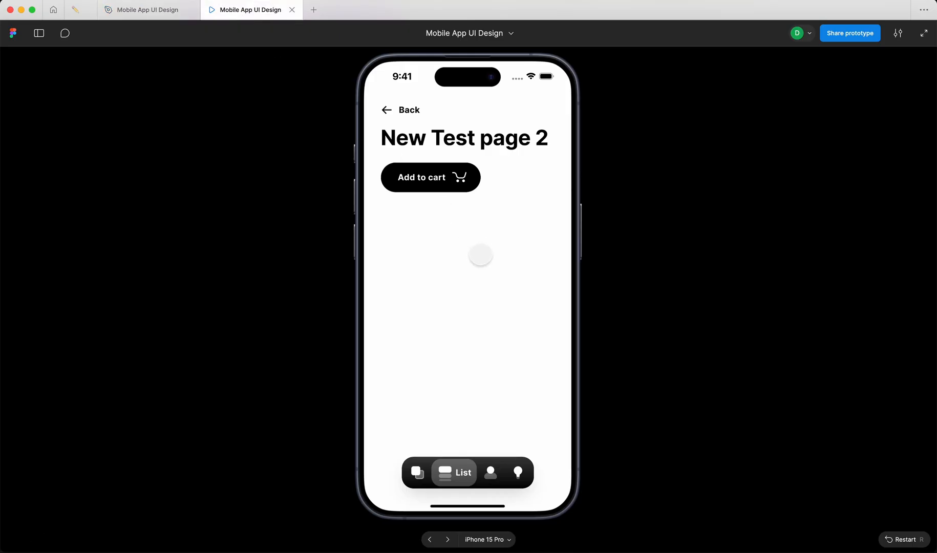
key("r")
scroll(467, 307, "down", 10)
left_click(447, 425)
left_click(406, 180)
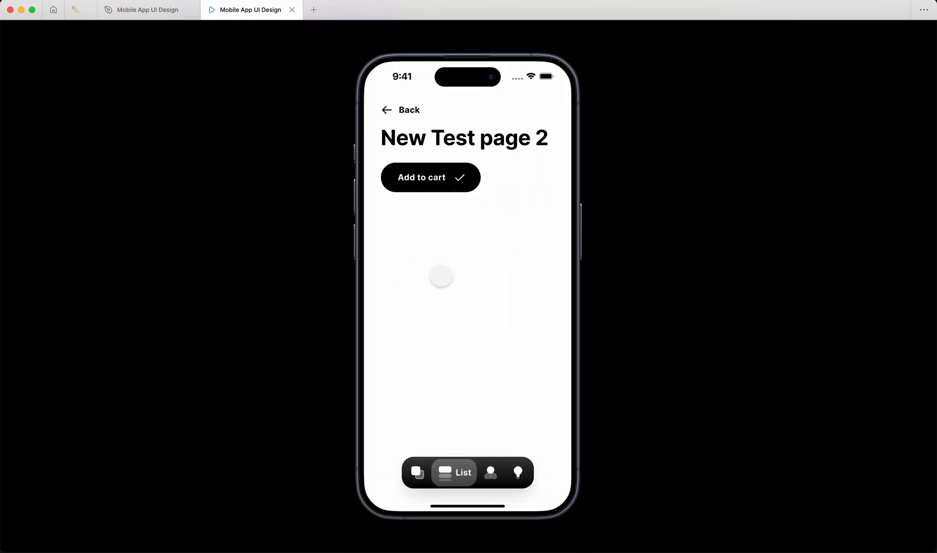
Step: In the design file, copy the Mint green swatch circle to just below the cart icon set and select the button's "success" variant
left_click(153, 9)
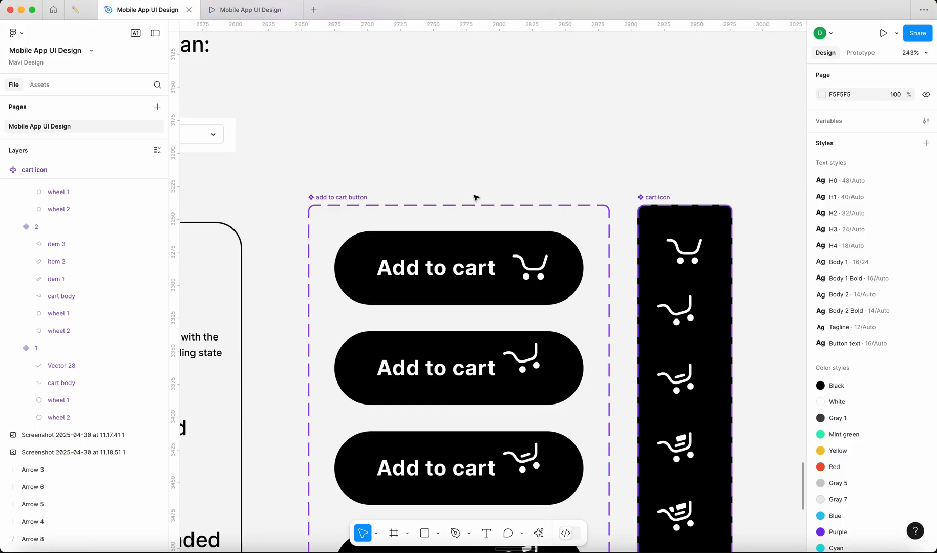
scroll(519, 183, "down", 5)
scroll(519, 307, "down", 3)
scroll(564, 399, "up", 5)
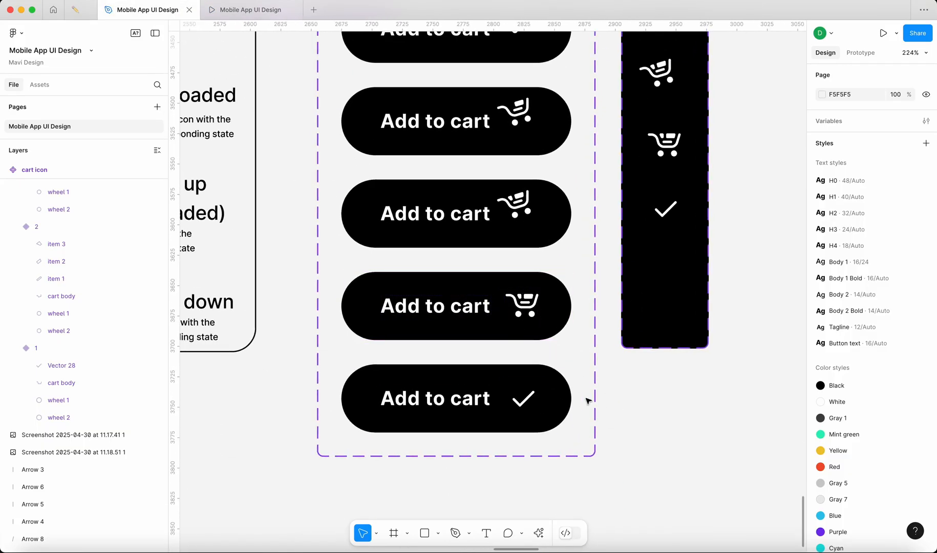
left_click(555, 404)
scroll(556, 404, "down", 10)
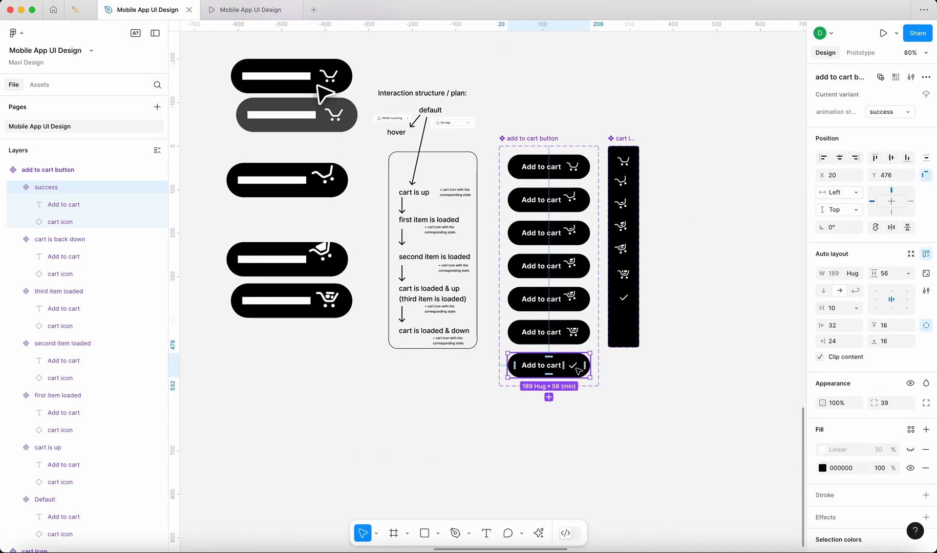
scroll(307, 205, "up", 5)
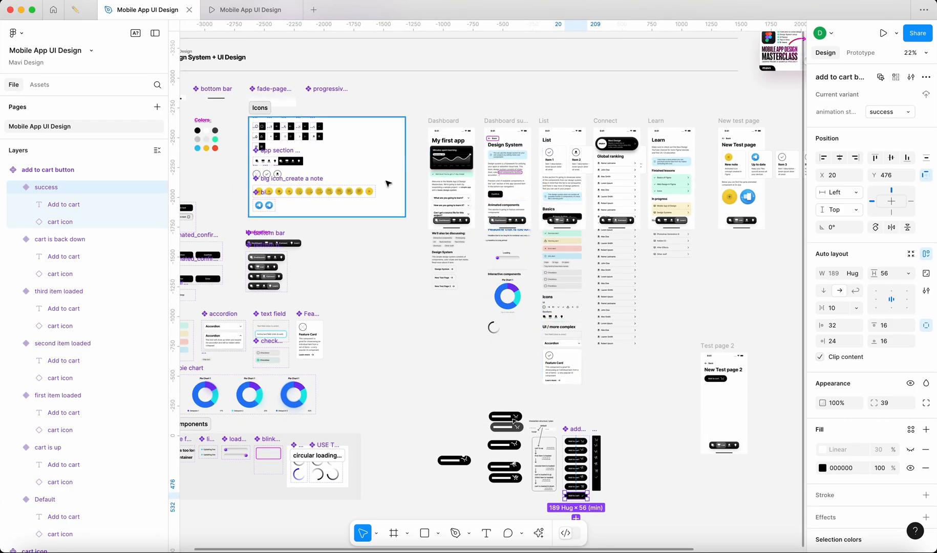
left_click_drag(216, 141, 619, 488)
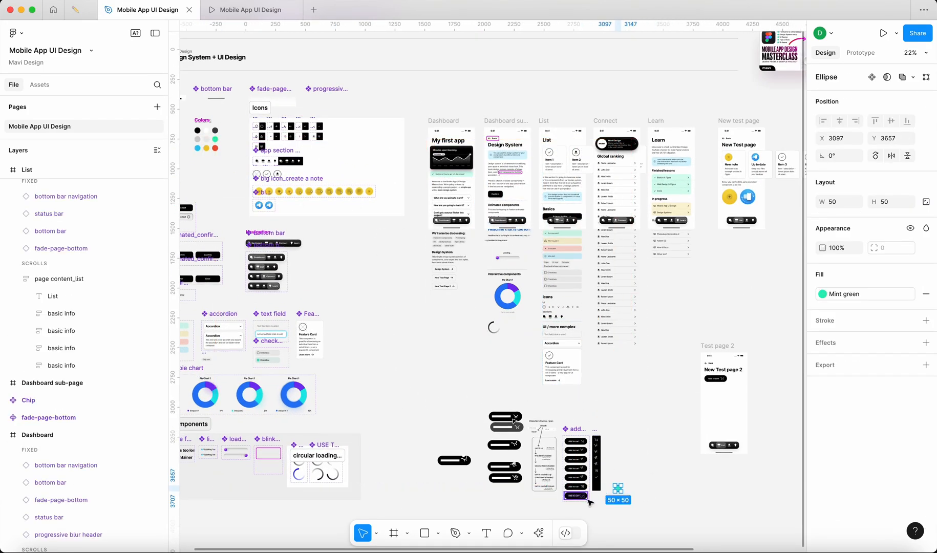
scroll(599, 498, "up", 10)
left_click_drag(719, 424, 567, 485)
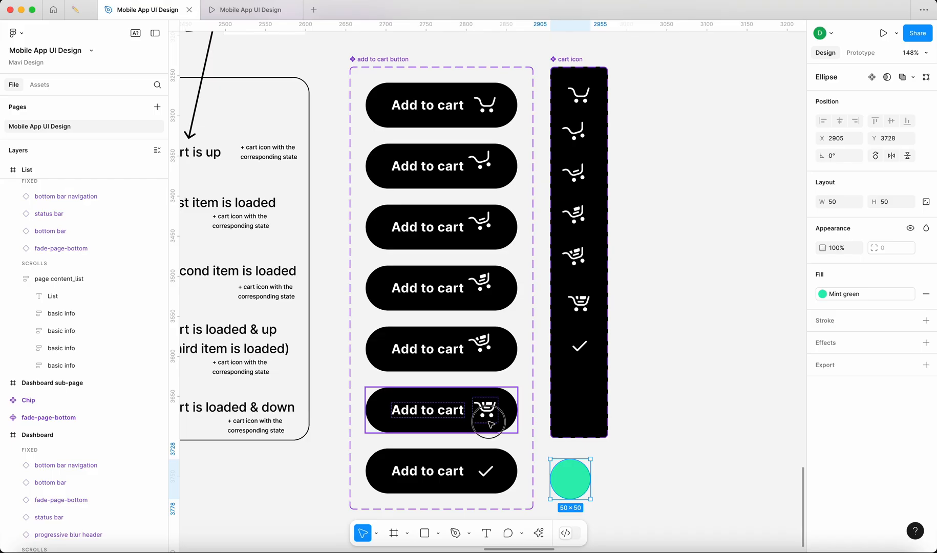
left_click(487, 418)
scroll(437, 455, "up", 5)
scroll(451, 383, "down", 4)
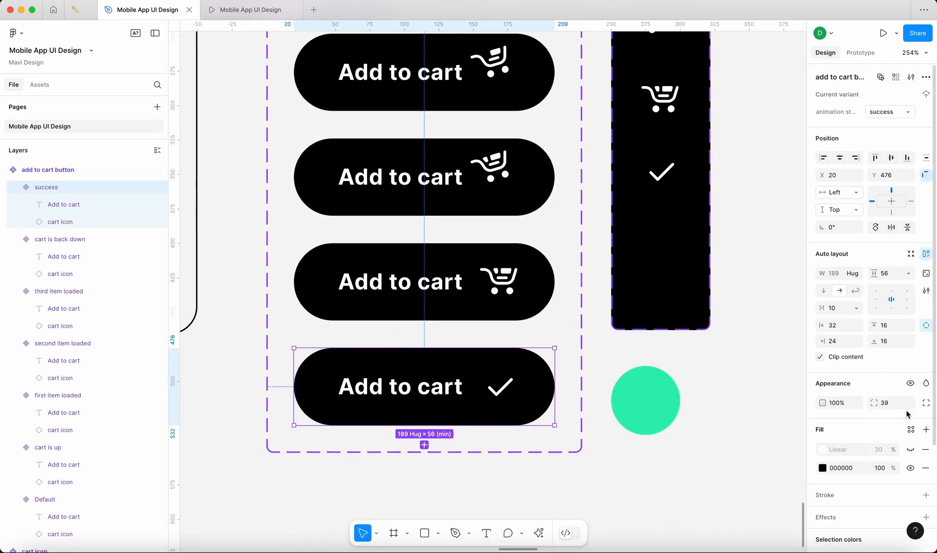
left_click(924, 435)
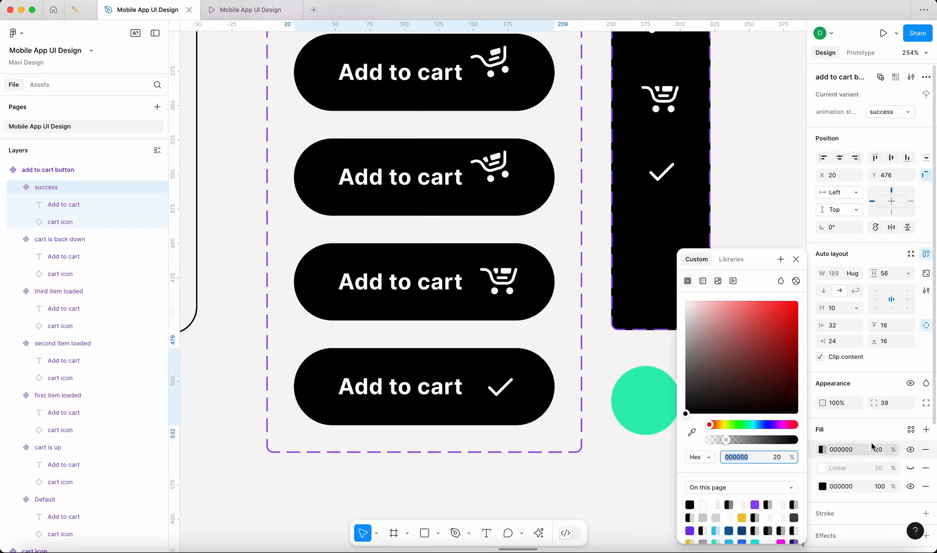
left_click(696, 433)
left_click(659, 398)
left_click(703, 281)
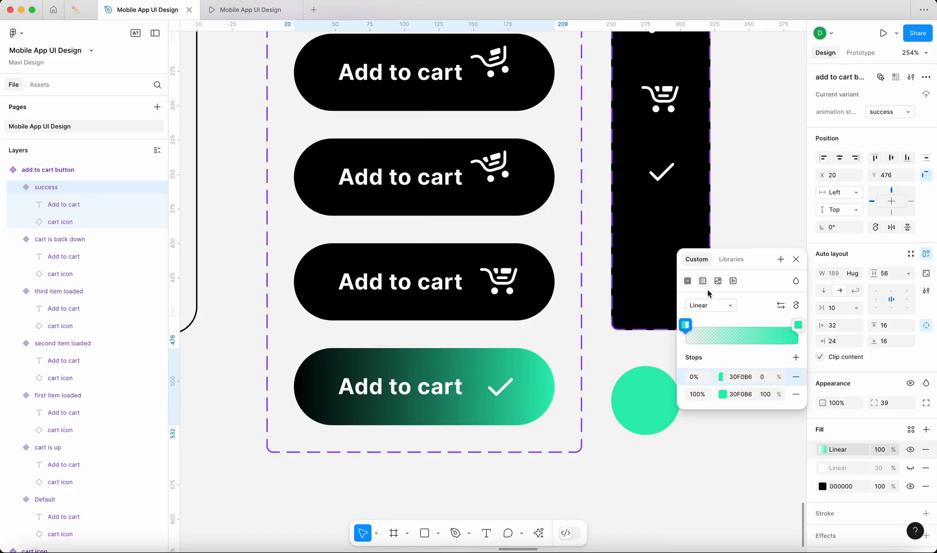
left_click(710, 306)
left_click(709, 318)
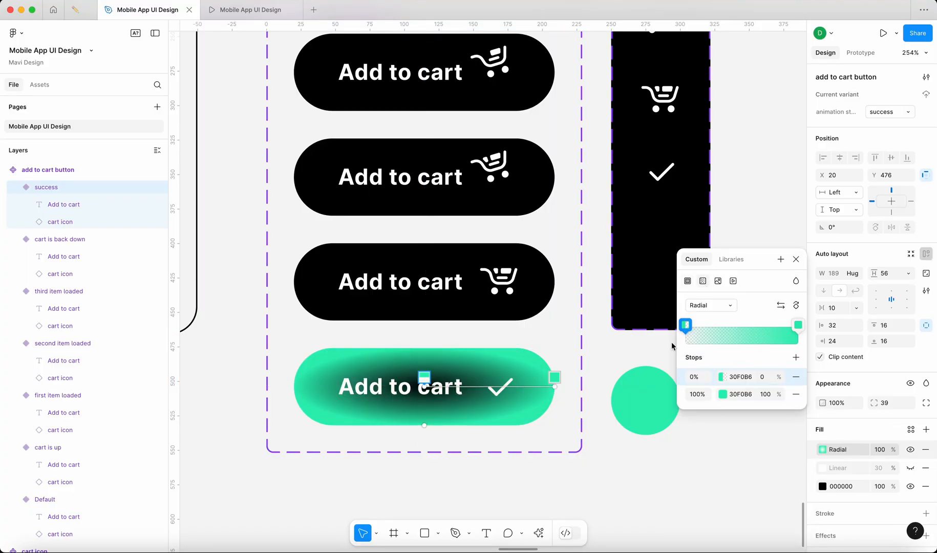
left_click(780, 306)
left_click(926, 449)
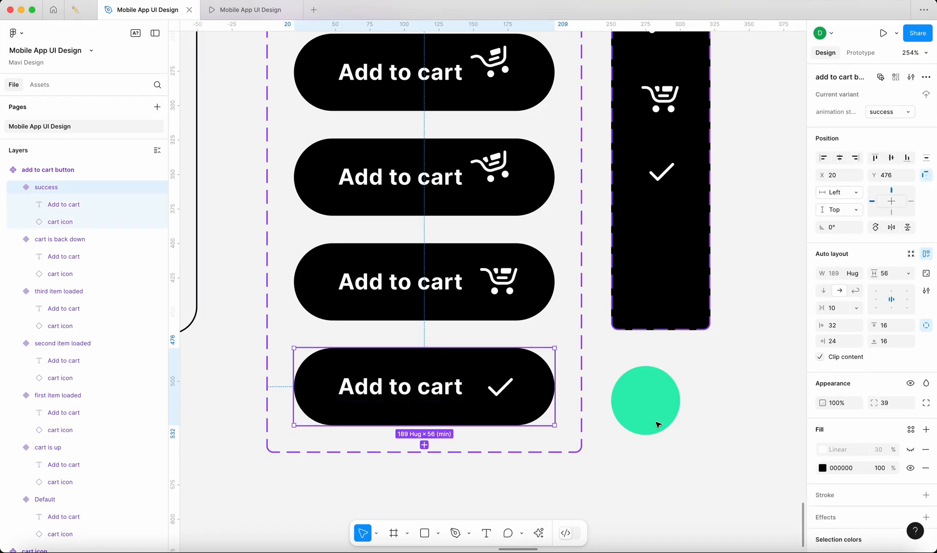
Step: Add another fill to the "success" variant and sample its color, 30F0B6, from the mint green circle
left_click(925, 431)
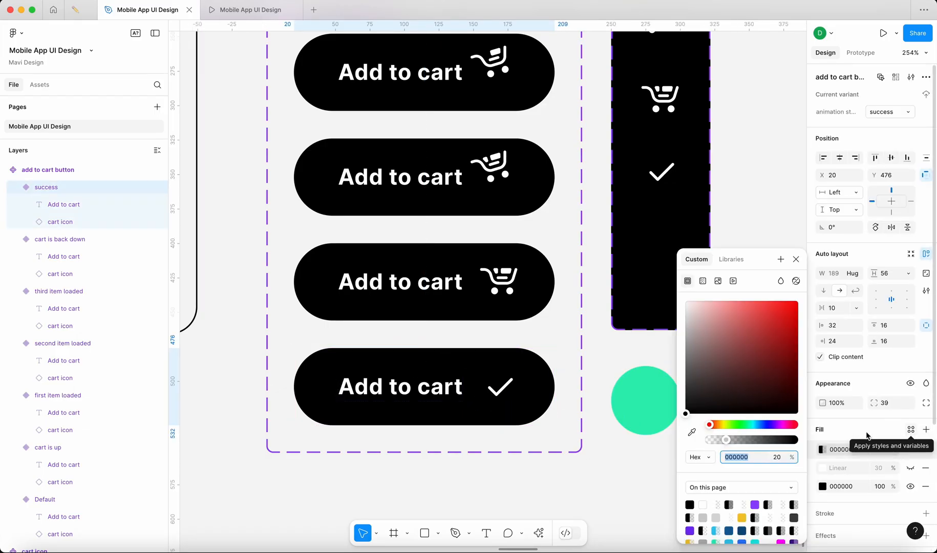
left_click(693, 434)
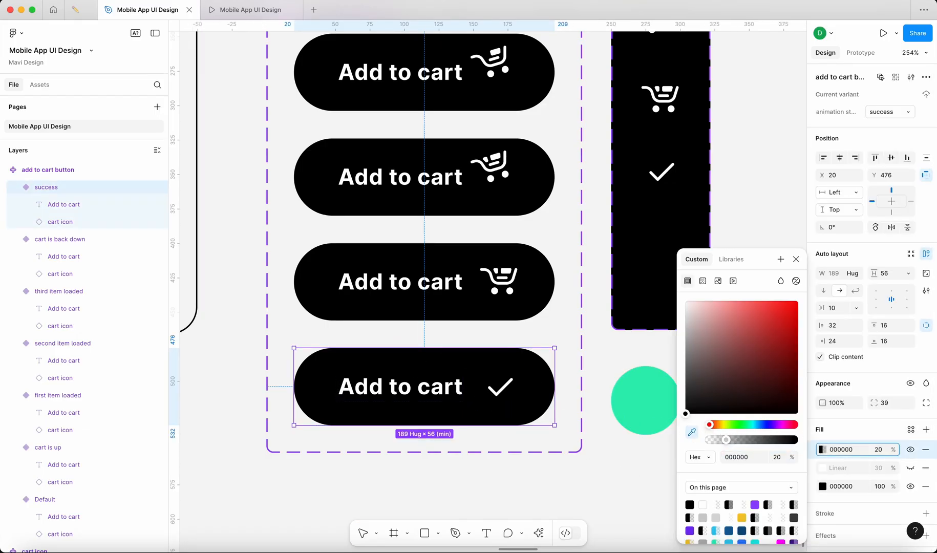
left_click(641, 398)
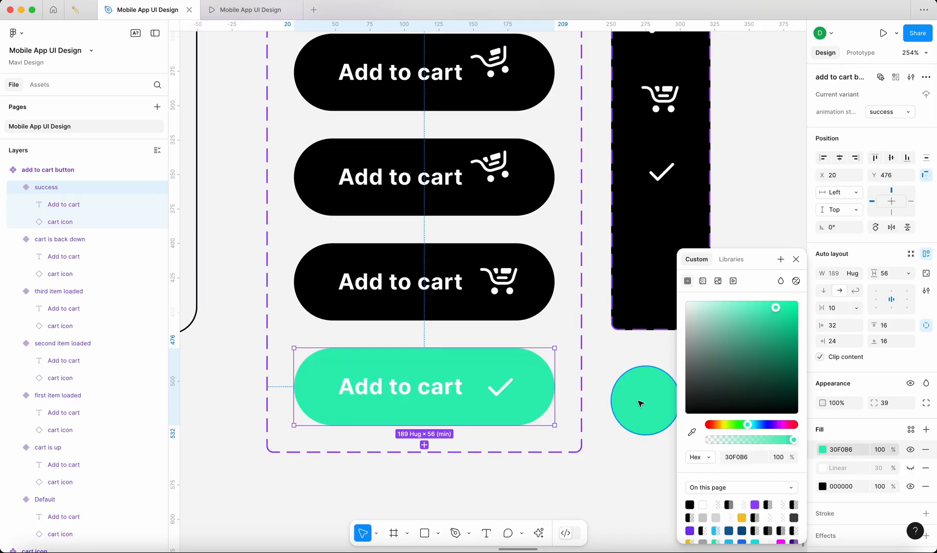
Step: Turn the mint green fill into a radial gradient and flip it so green is at the center and transparent outside
left_click(702, 281)
left_click(720, 306)
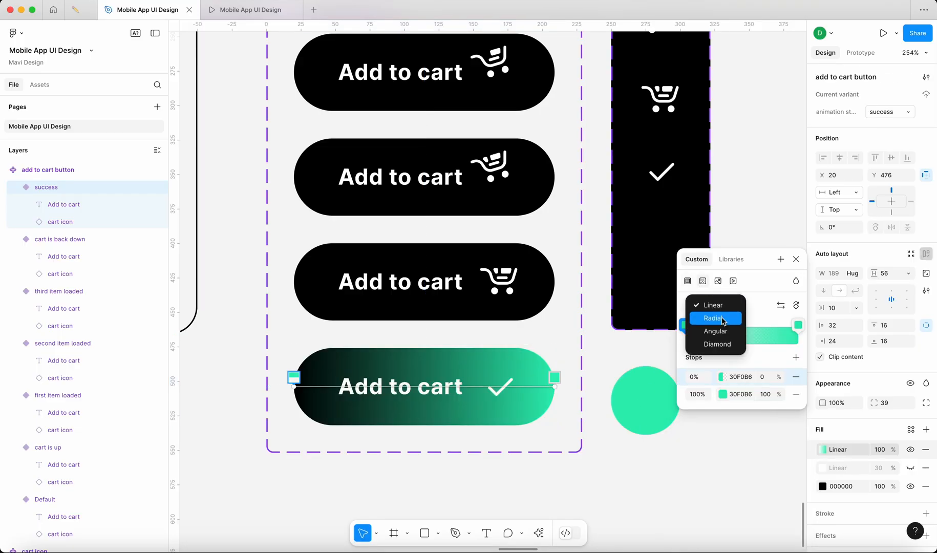
left_click(732, 324)
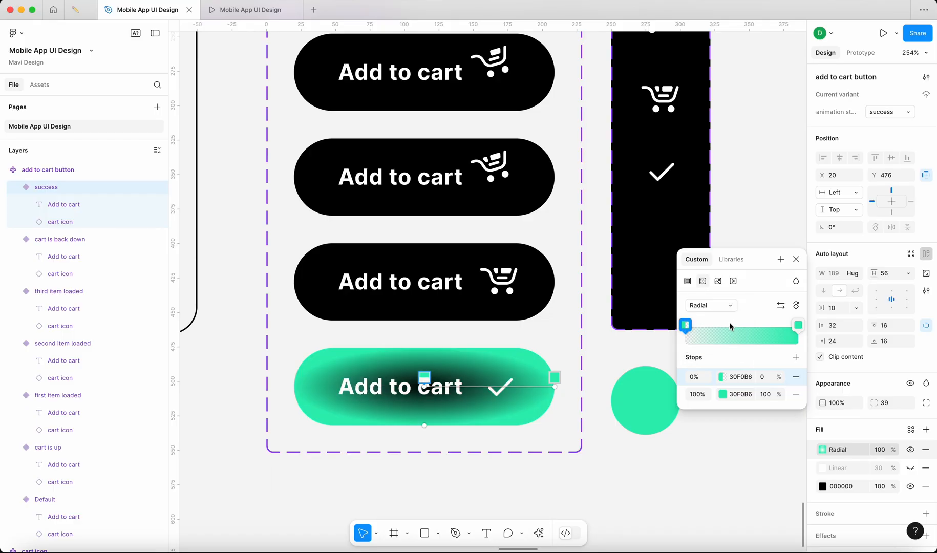
left_click(781, 306)
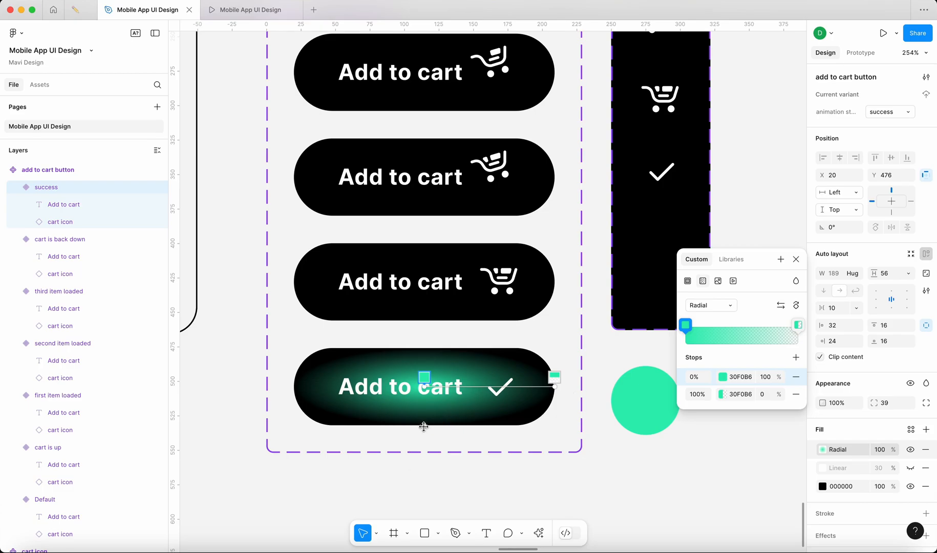
Step: Reshape the "success" variant's radial gradient into a wider, rounder glow centered just beyond the checkmark and fading out toward the start of the text
left_click_drag(423, 426, 428, 495)
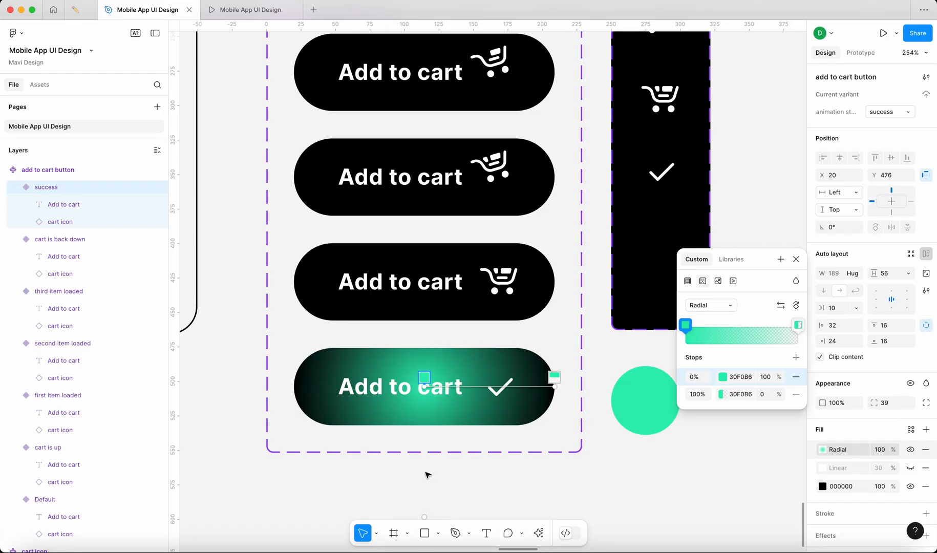
left_click_drag(424, 378, 328, 370)
mouse_move(539, 385)
left_mouse_down()
mouse_move(508, 385)
mouse_move(531, 384)
left_mouse_up()
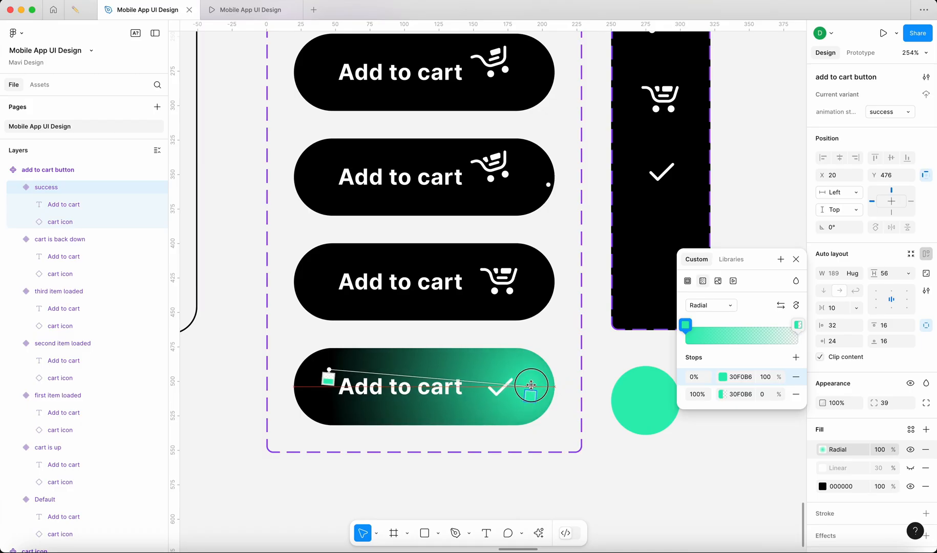
left_click(881, 449)
left_click(822, 452)
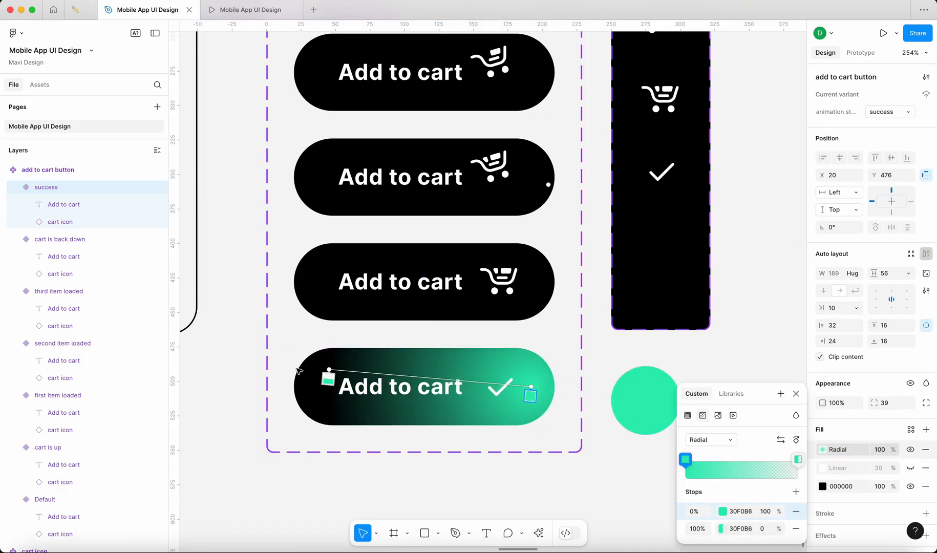
left_click_drag(329, 370, 339, 372)
Step: Reduce the opacity of the "success" variant's radial fill to 40%
left_click(694, 350)
left_click(880, 449)
key("shift+Down")
key("shift+Down")
key("shift+Down")
key("shift+Down")
key("shift+Down")
key("shift+Down")
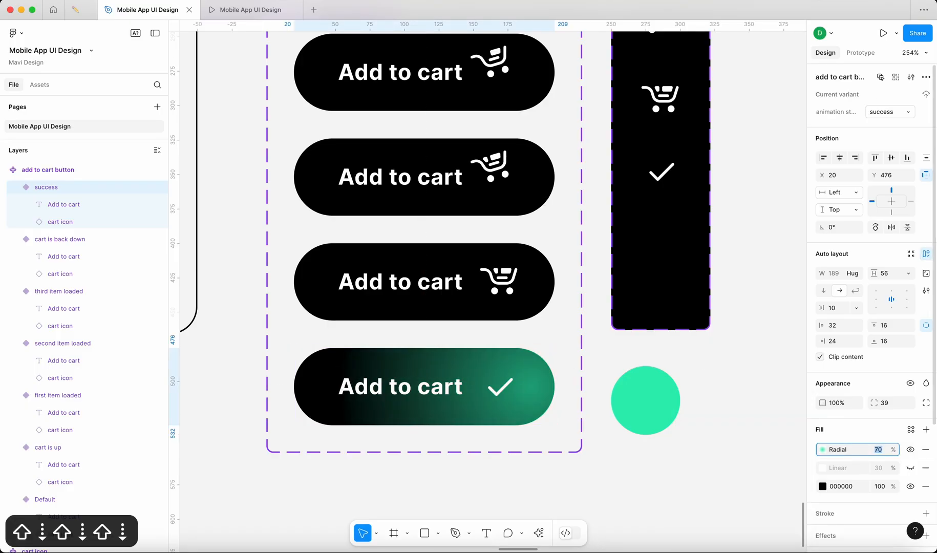
left_click(693, 457)
Step: Recolor the checkmark inside the "success" button variant with 30F0B6, sampled from the mint green circle
scroll(693, 458, "down", 5)
scroll(655, 443, "up", 5)
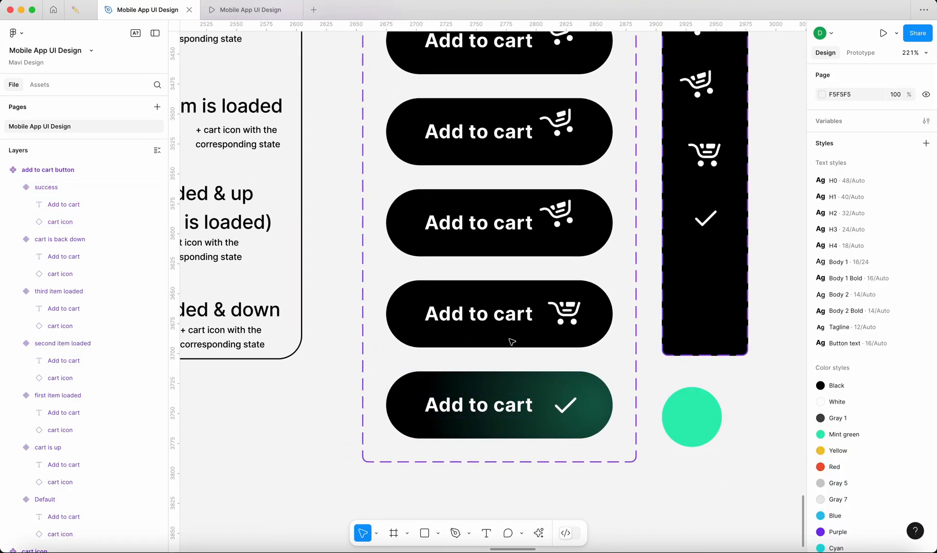
double_click(565, 405)
key("i")
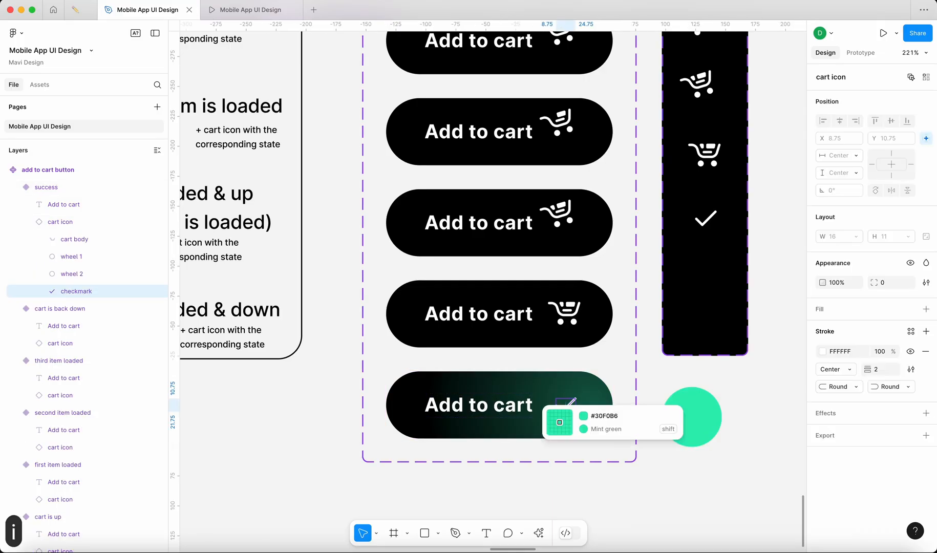
left_click(692, 417)
left_click(736, 446)
Step: Shift the "success" variant's radial gradient center closer to the button's checkmark-side edge and fine-tune its fading end beside the text
scroll(698, 430, "down", 6)
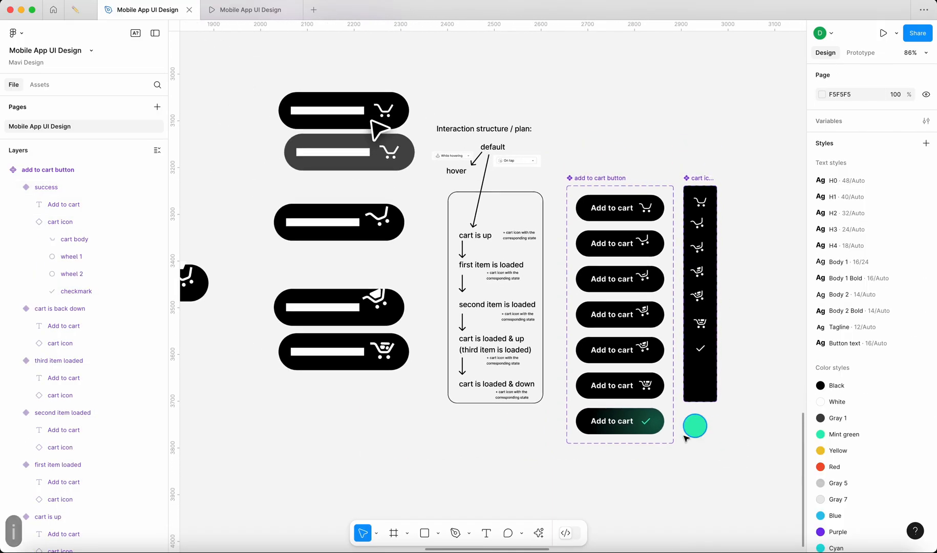
scroll(664, 447, "up", 6)
left_click(646, 422)
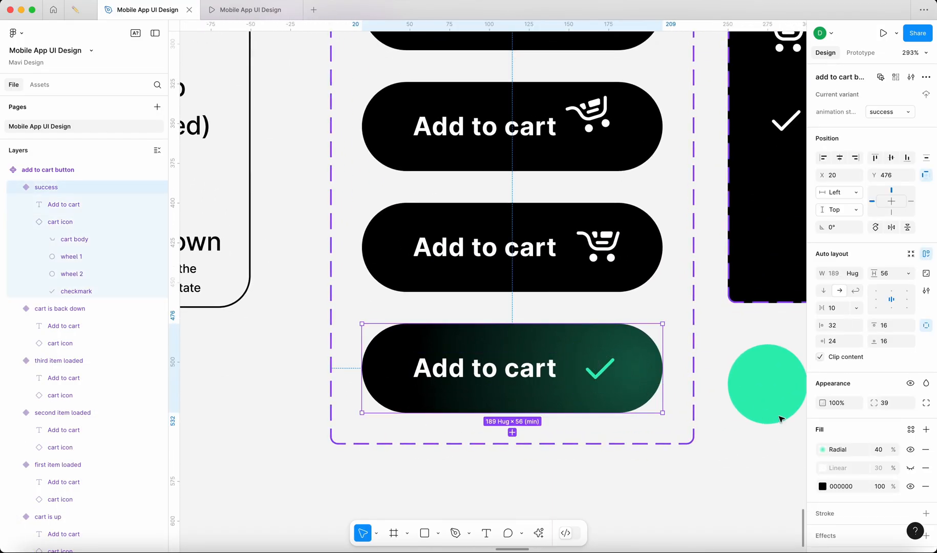
left_click(823, 449)
left_click_drag(635, 369, 653, 373)
left_click_drag(400, 351, 403, 359)
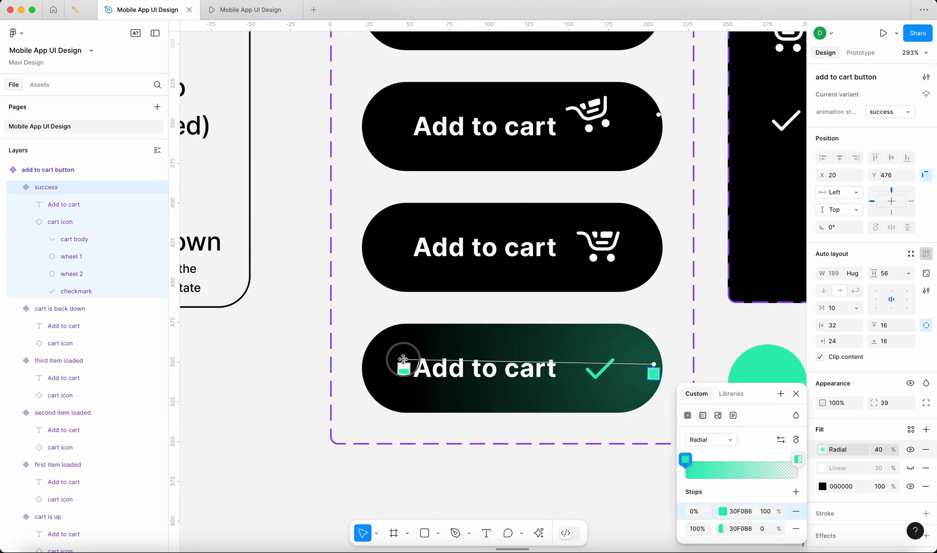
left_click(268, 392)
left_click(268, 393)
Step: Recolor the checkmark stroke in cart icon variant 7 to 30F0B6, sampled from the mint green circle
scroll(283, 392, "down", 2)
scroll(283, 392, "down", 5)
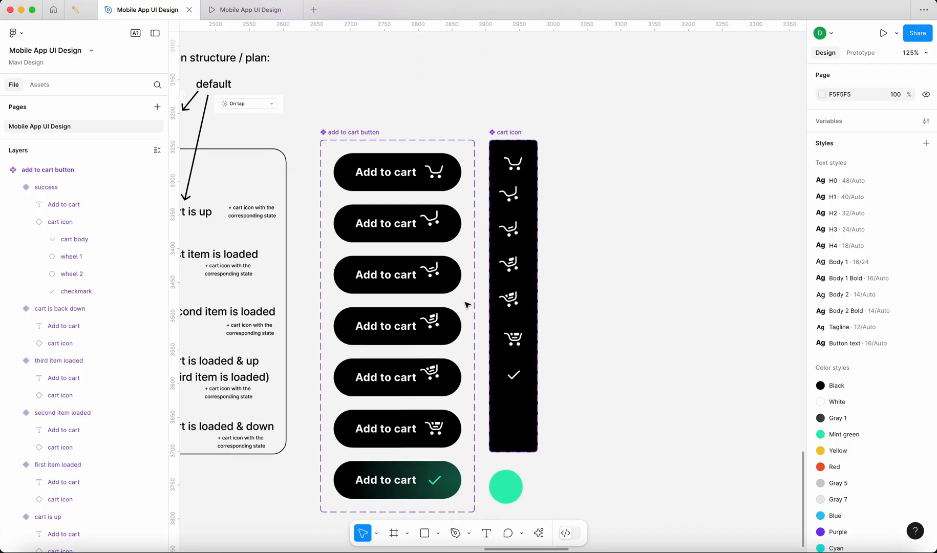
left_click(525, 395)
double_click(526, 397)
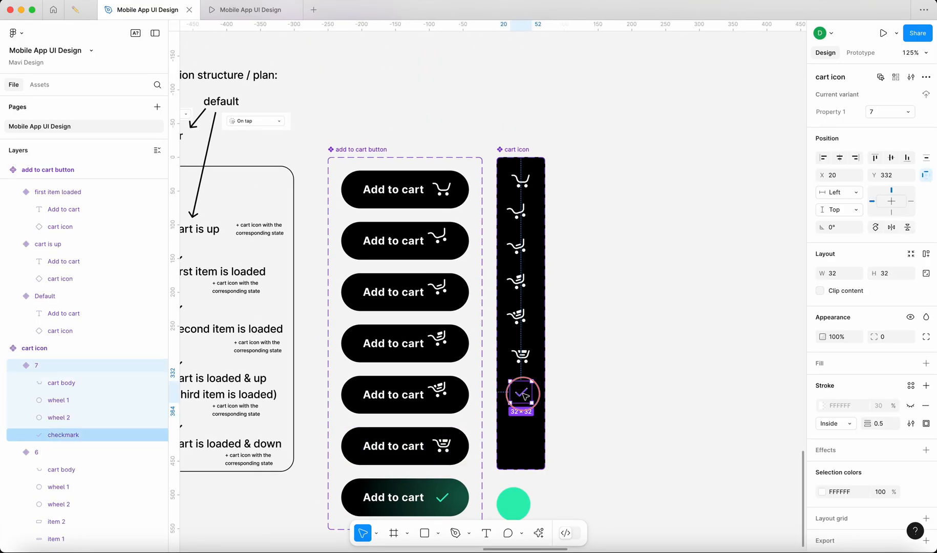
scroll(521, 430, "down", 3)
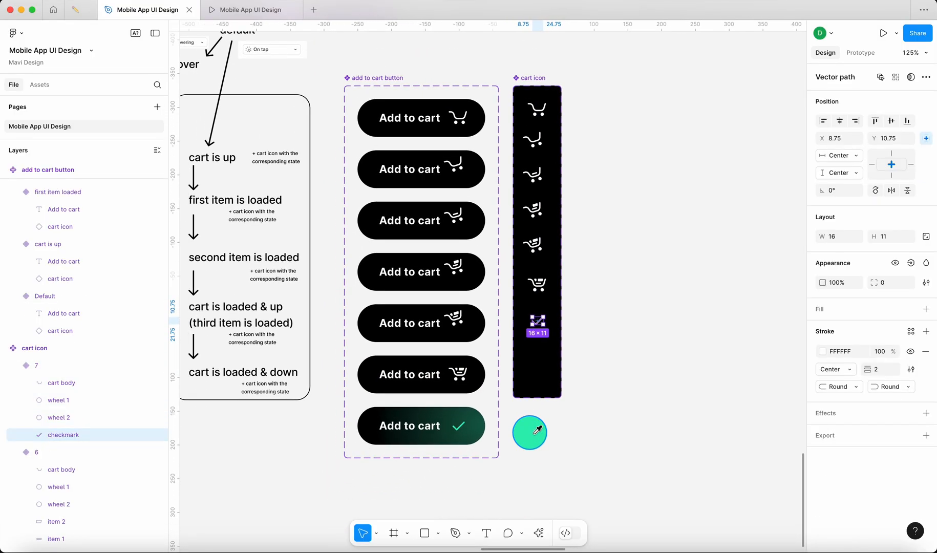
left_click(535, 433)
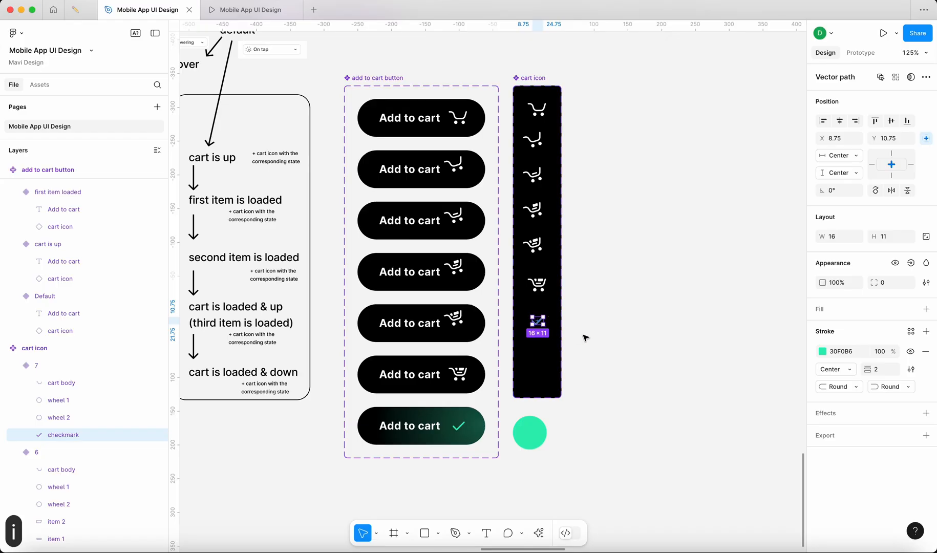
Step: Set the stroke of the hidden checkmark vector in cart icon variant 1 to 30F0B6, sampled from the green checkmark in the "success" button
scroll(547, 256, "up", 2)
left_click(531, 154)
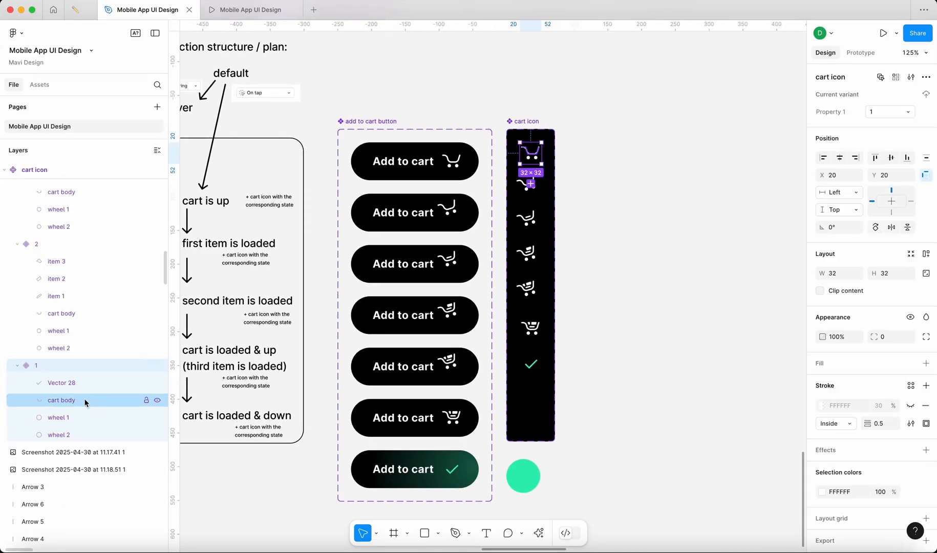
left_click(85, 383)
scroll(451, 477, "up", 2)
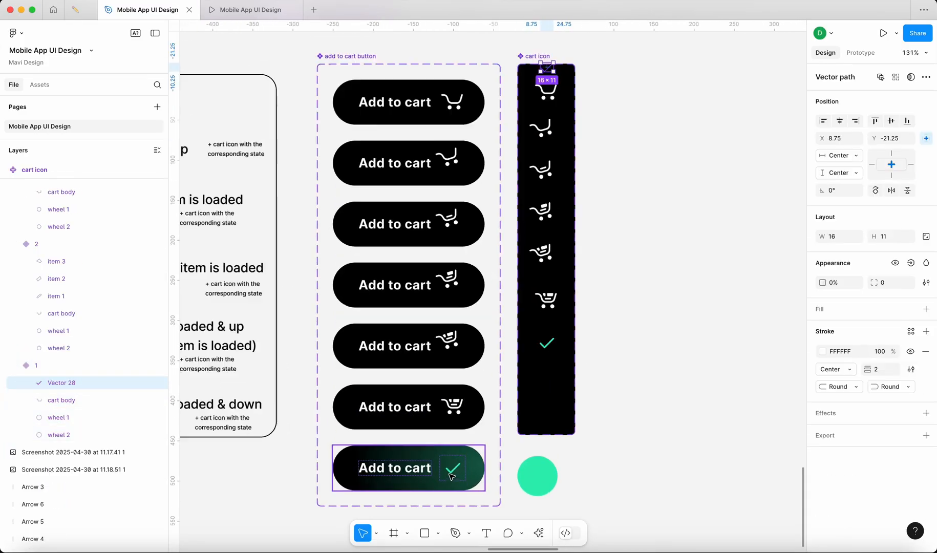
scroll(451, 477, "up", 10)
key("i")
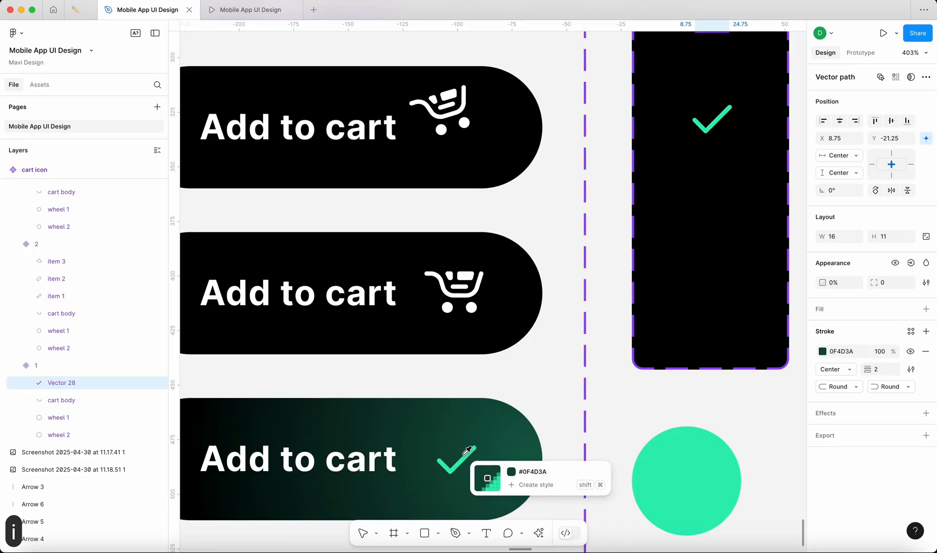
left_click(466, 452)
scroll(635, 501, "down", 5)
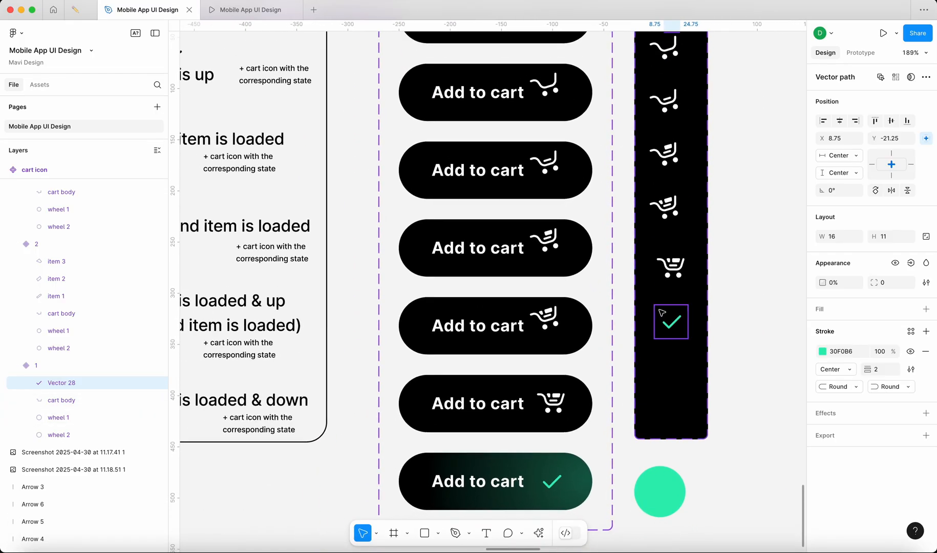
Step: Rename the Vector 28 layer in cart icon variant 1 to "checkmark", matching the layer in variant 7
left_click(673, 327)
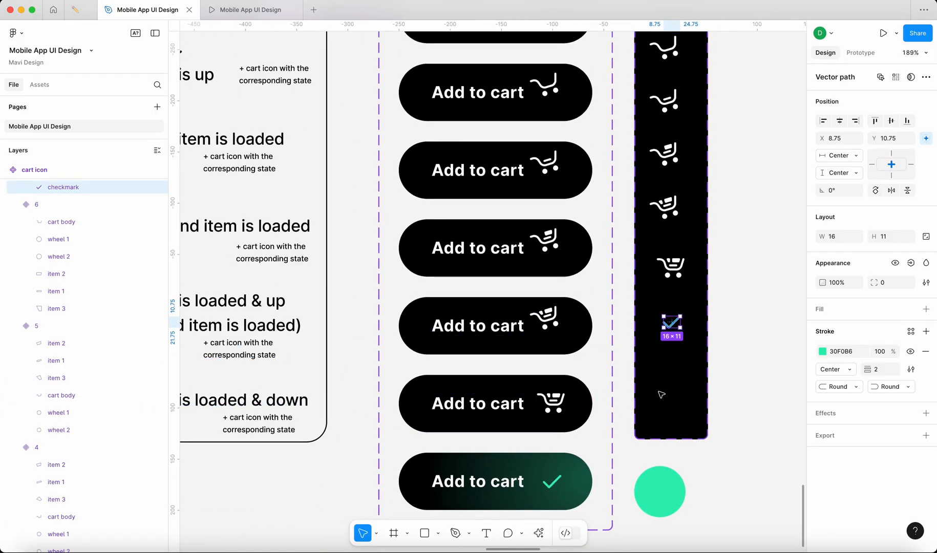
scroll(661, 394, "up", 5)
left_click(671, 241)
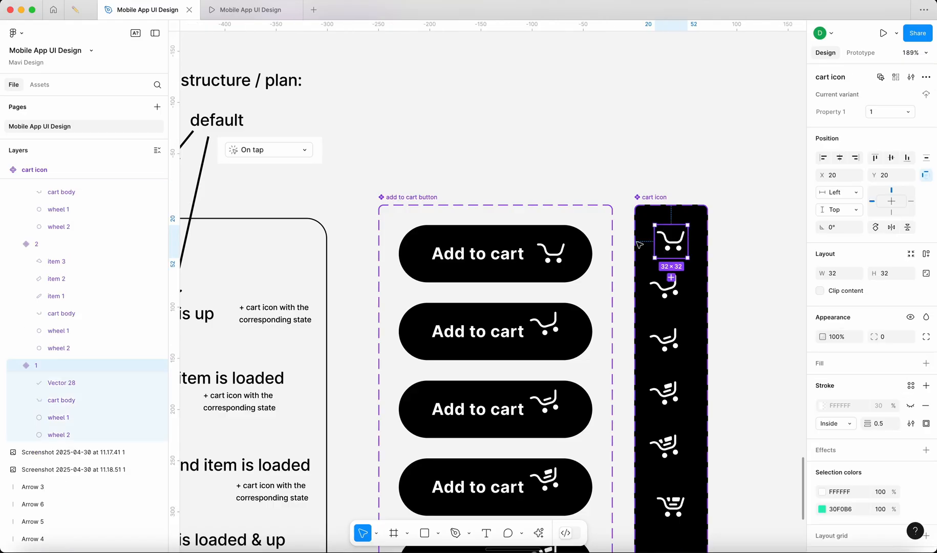
double_click(75, 387)
type("checkmark")
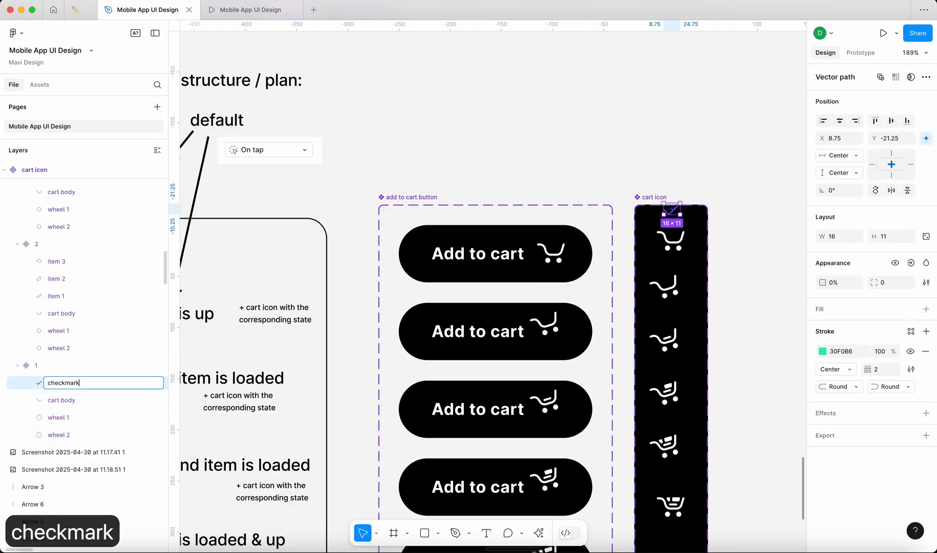
key("Return")
left_click(598, 110)
Step: Reset the cart icon instance in the "success" button variant to its main component
scroll(592, 224, "down", 8)
double_click(530, 334)
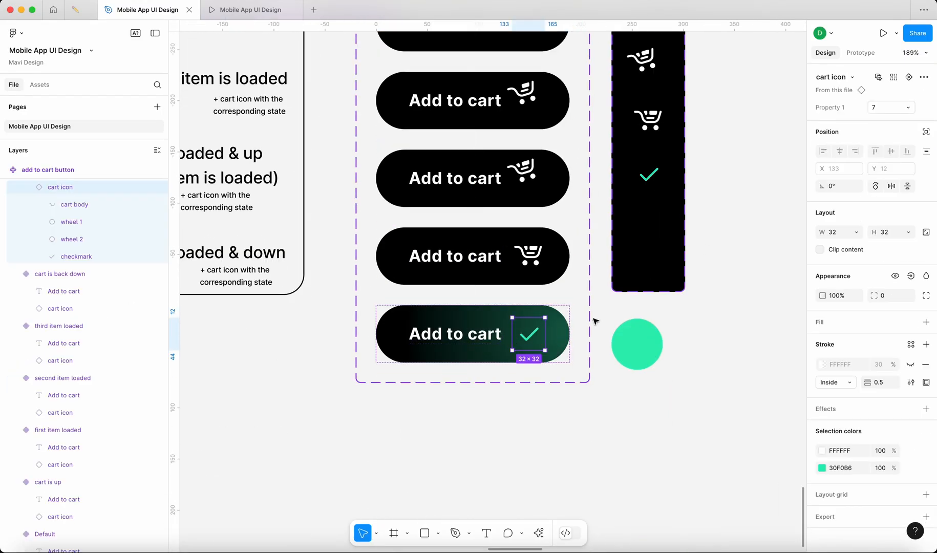
left_click(924, 76)
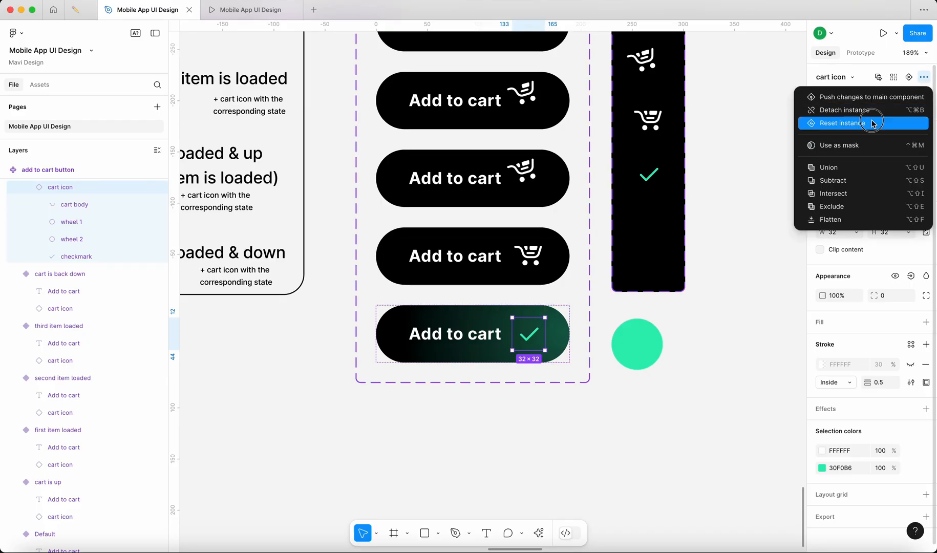
left_click(873, 123)
left_click(696, 361)
scroll(666, 348, "down", 3)
Step: Restart the prototype preview, open New Test page 2 and trigger Add to cart several times to check the green success state
left_click(250, 11)
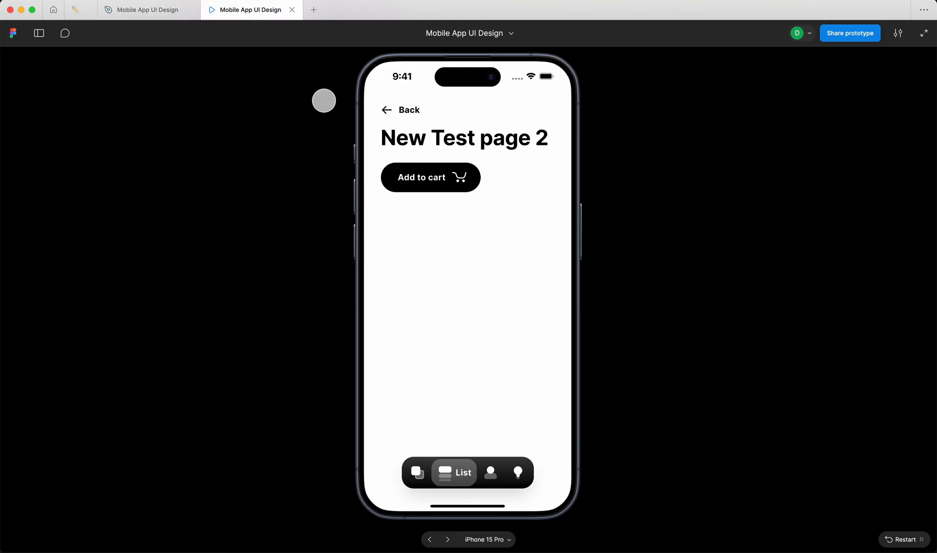
key("r")
scroll(477, 399, "down", 6)
left_click(477, 424)
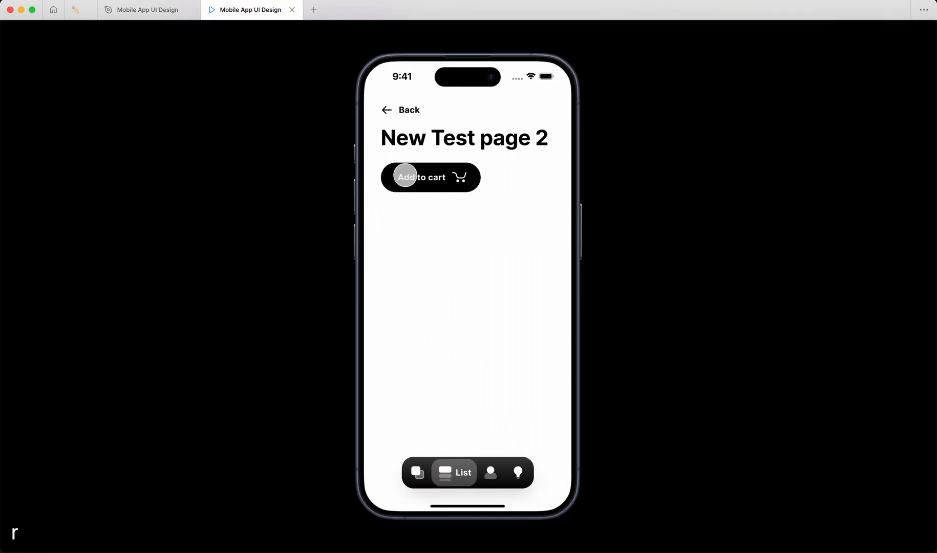
left_click(405, 175)
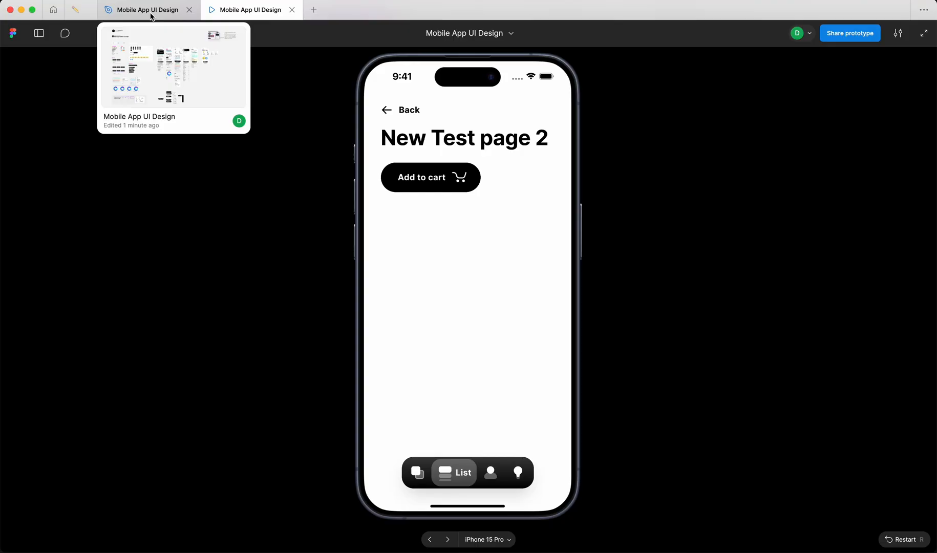
left_click(420, 177)
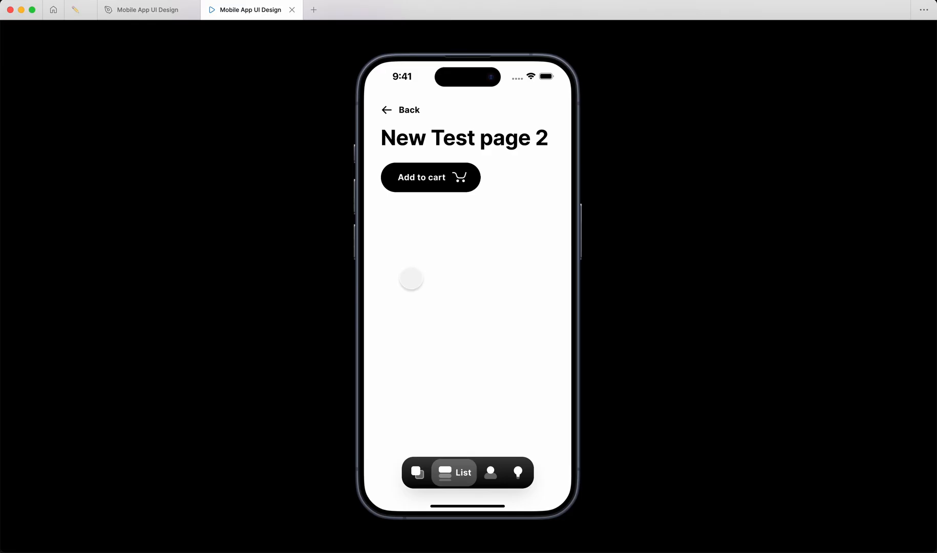
left_click(412, 174)
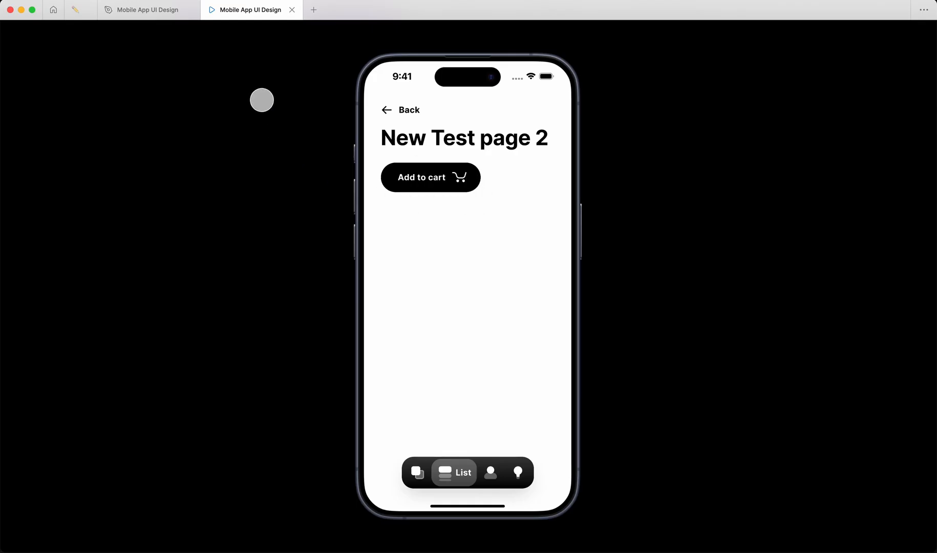
Step: In the design file, look over the existing component sets and the Animated Components section
left_click(138, 10)
scroll(359, 307, "down", 5)
scroll(360, 310, "left", 10)
scroll(361, 310, "up", 3)
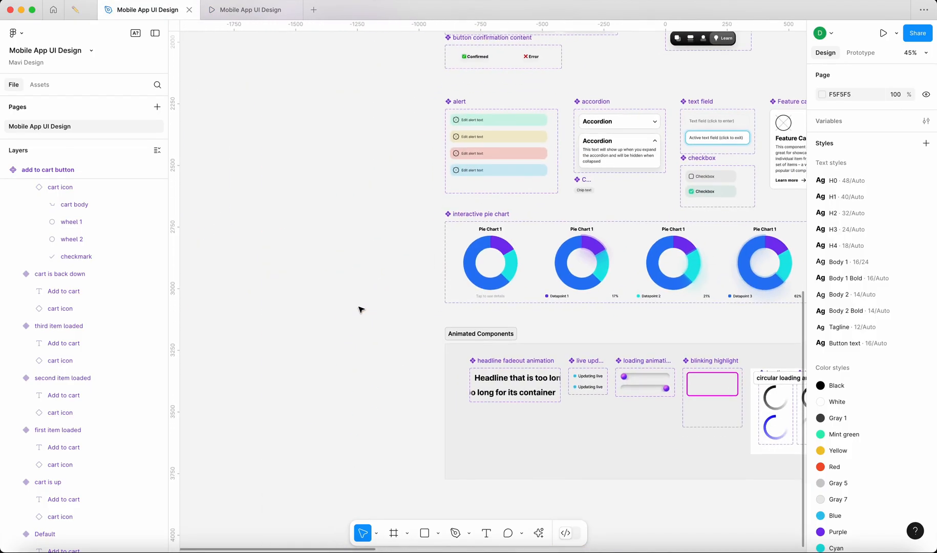
scroll(361, 310, "right", 5)
scroll(361, 309, "down", 2)
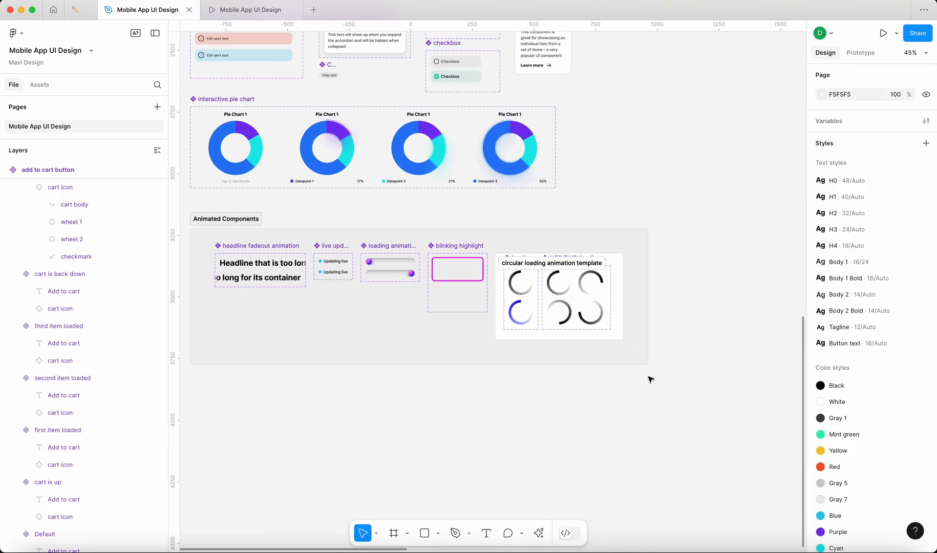
scroll(649, 379, "up", 5)
Step: Return to the prototype preview and replay the Add to cart animation
left_click(225, 10)
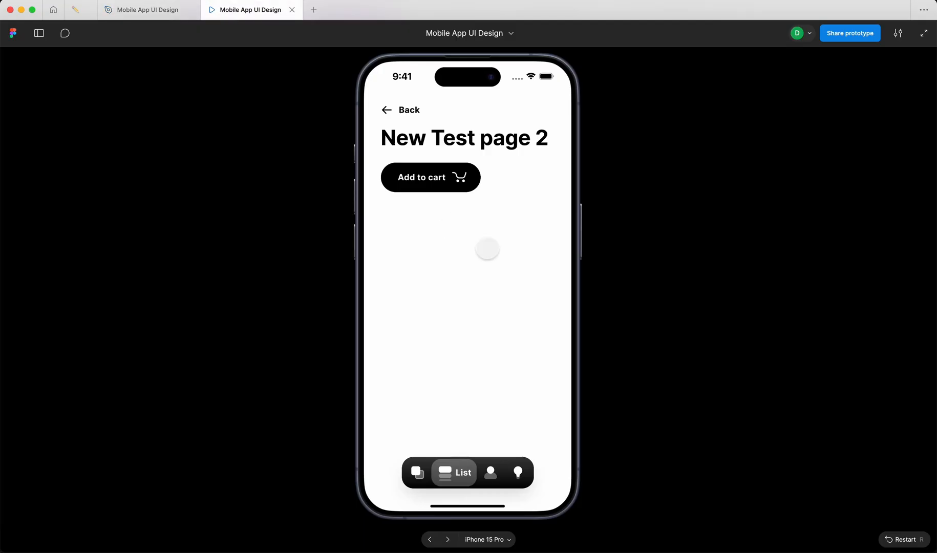
left_click(435, 175)
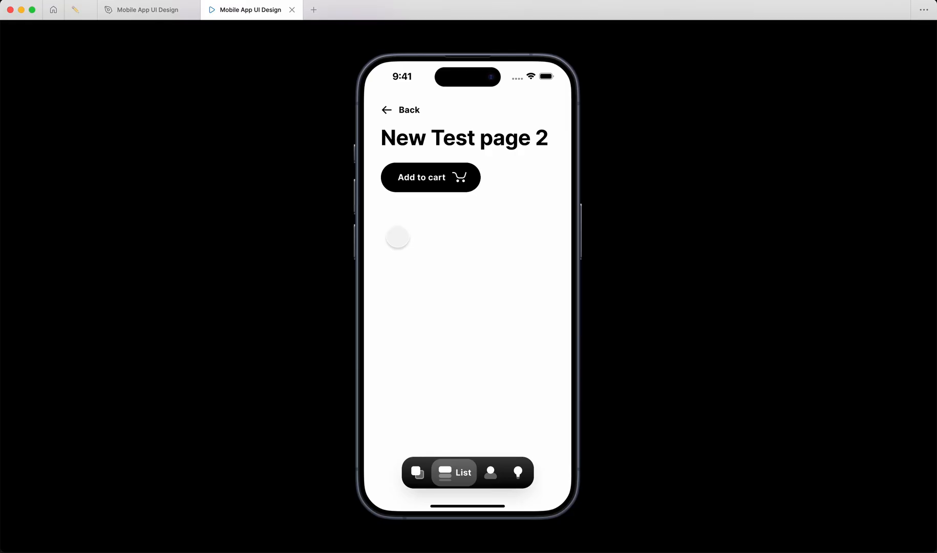
Step: In the design file, examine the checkmark in cart icon variant 7 and the finished button variants beside the interaction plan
left_click(149, 13)
scroll(547, 385, "up", 10)
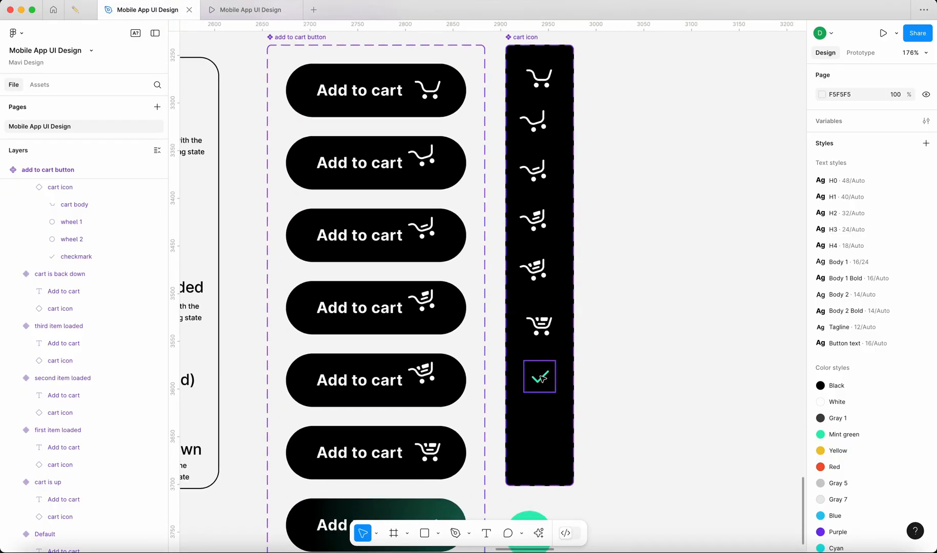
left_click(543, 381)
left_click(543, 381)
scroll(544, 384, "down", 3)
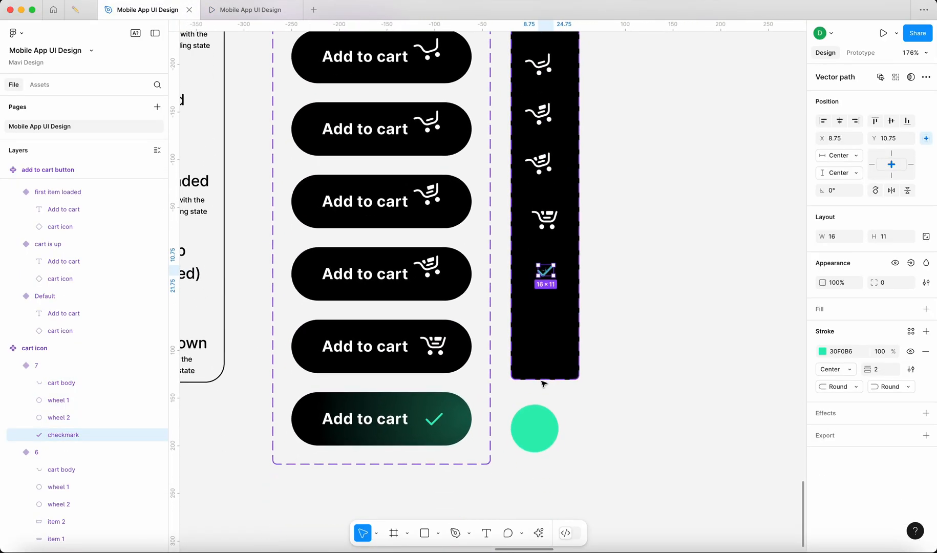
left_click(657, 408)
scroll(657, 406, "down", 5)
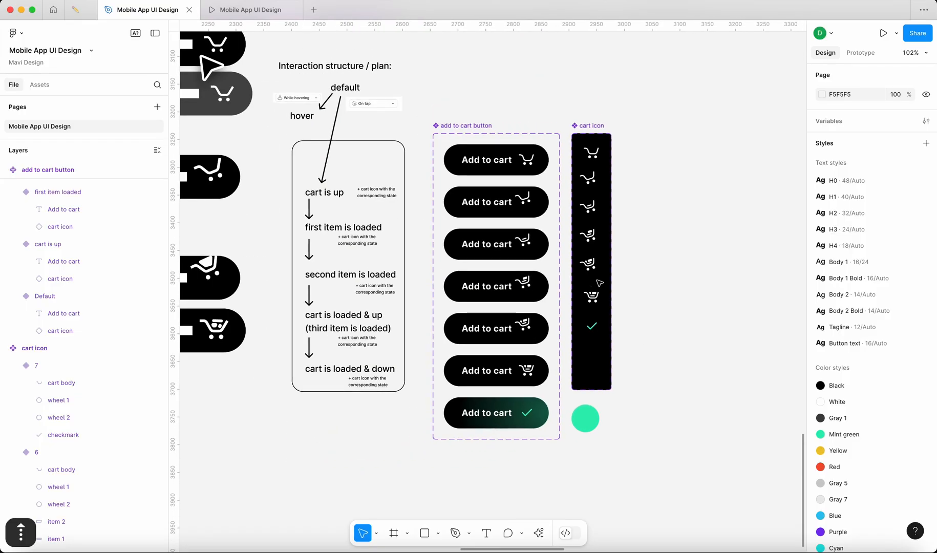
left_click(506, 162)
left_click(566, 397)
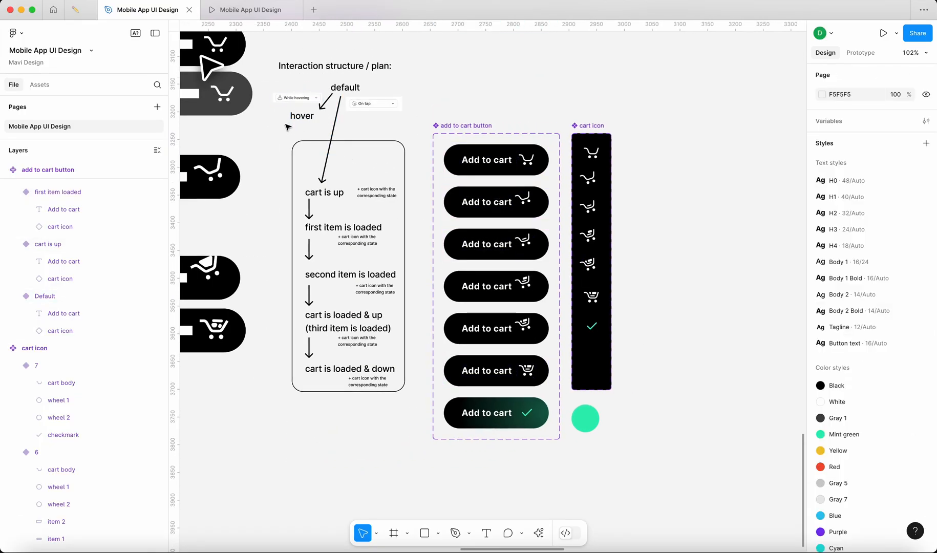
Step: Move the cart icon set and mint green circle aside, and widen the add to cart button component set for a second column
left_click(592, 127)
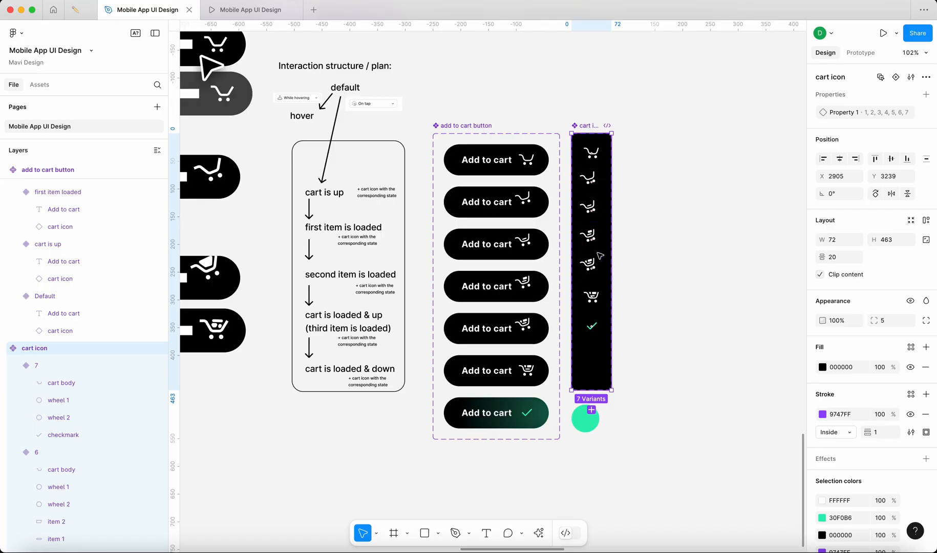
left_click(588, 424, "shift")
left_click_drag(589, 172, 719, 172)
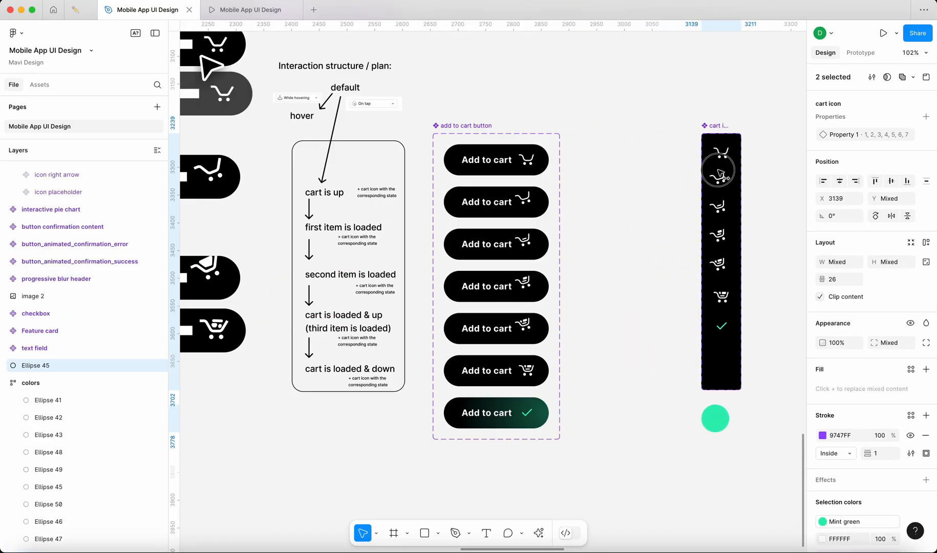
left_click(640, 158)
left_click(560, 158)
left_click_drag(560, 157, 681, 160)
Step: Duplicate the Default button variant beside the original and name its animation state hover
left_click(519, 164)
left_click_drag(519, 167, 644, 161)
type("hover")
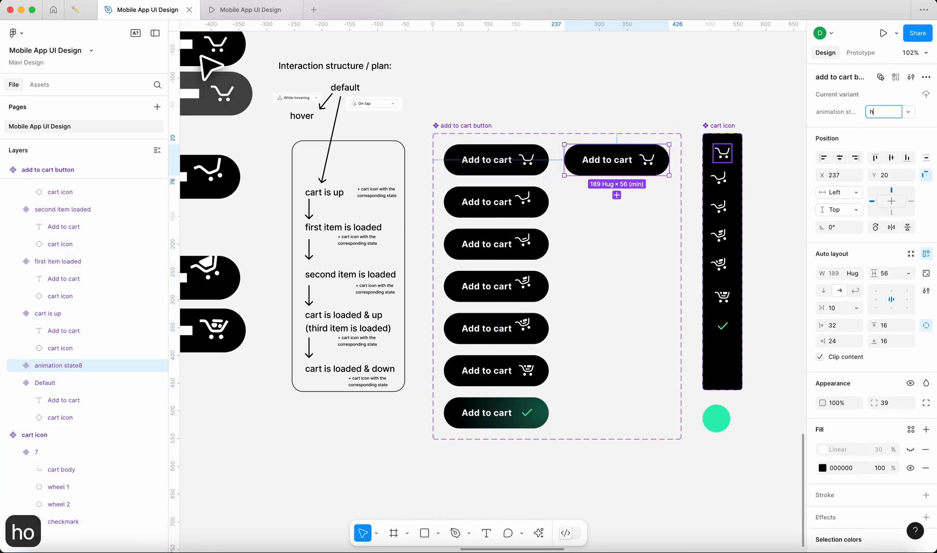
key("Return")
Step: Link the Default variant to hover with a While hovering trigger, Change to action, and 200 ms Ease in and out Smart animate
scroll(569, 133, "up", 5)
left_click(504, 187)
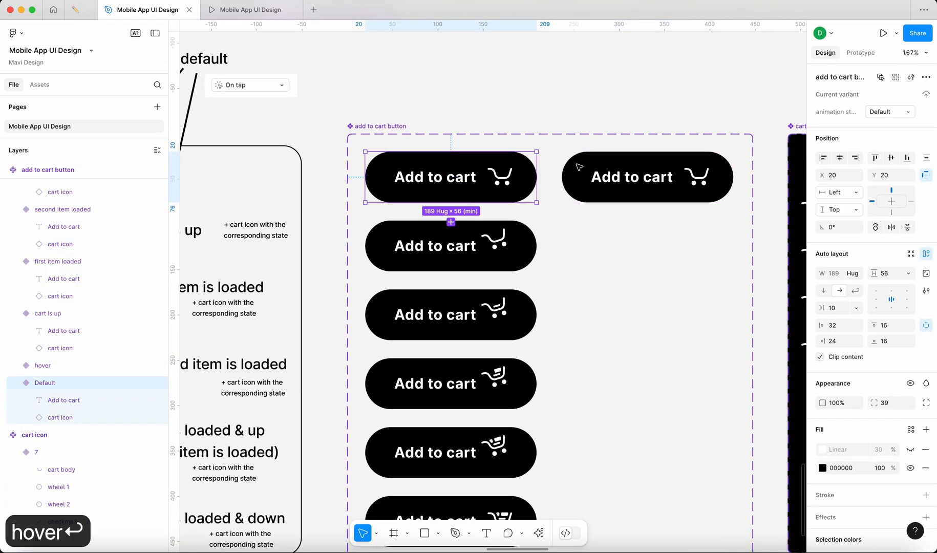
left_click(860, 53)
left_click_drag(538, 179, 569, 177)
left_click(572, 228)
left_click(582, 241)
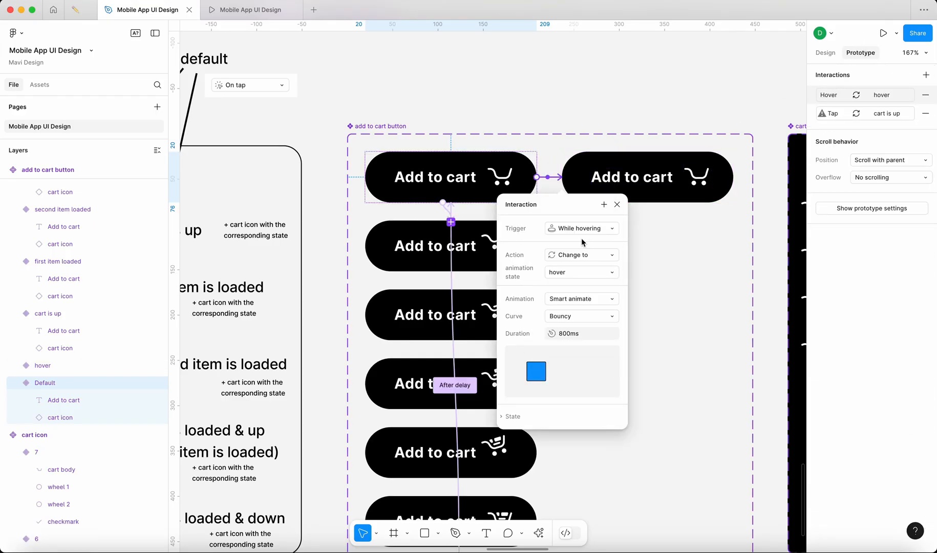
left_click(581, 316)
left_click(601, 217)
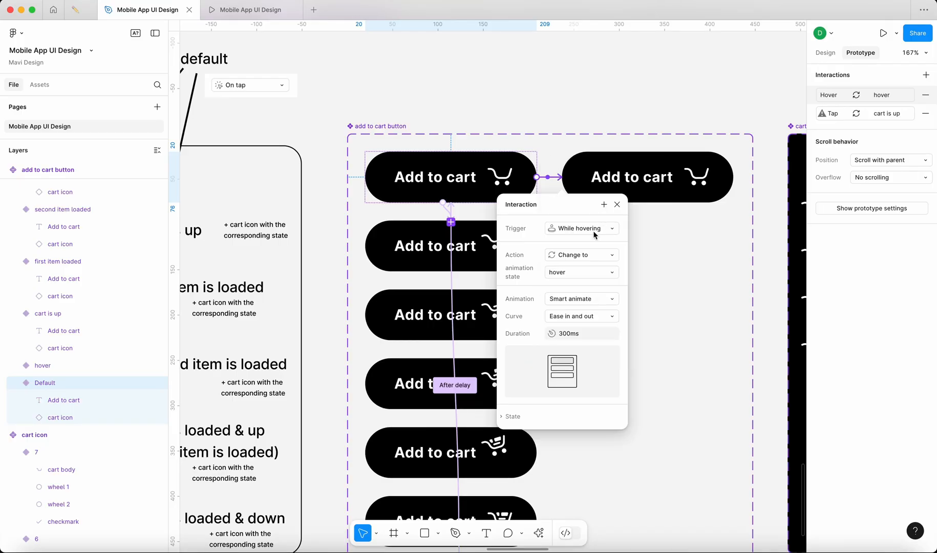
left_click(572, 336)
type("200")
key("Return")
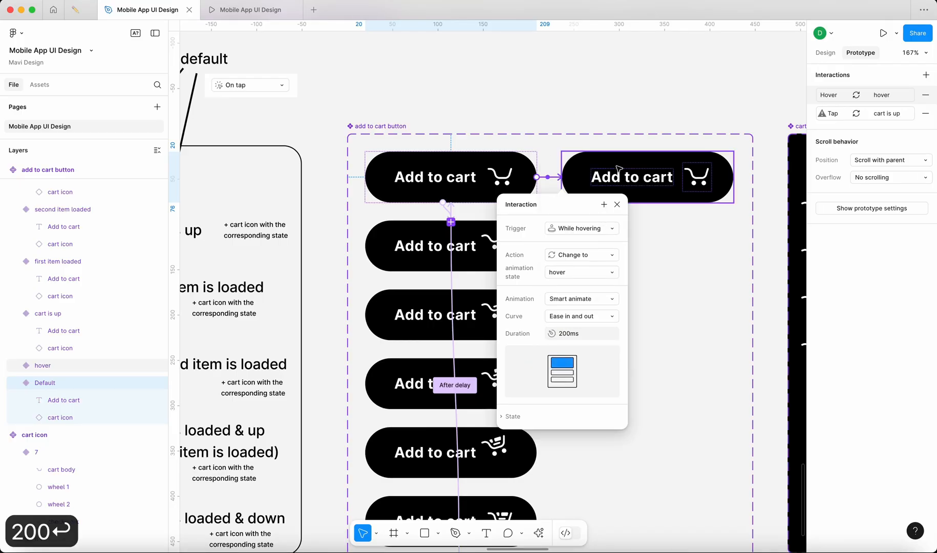
Step: Set the hover variant's solid fill to grey 717171
left_click(681, 184)
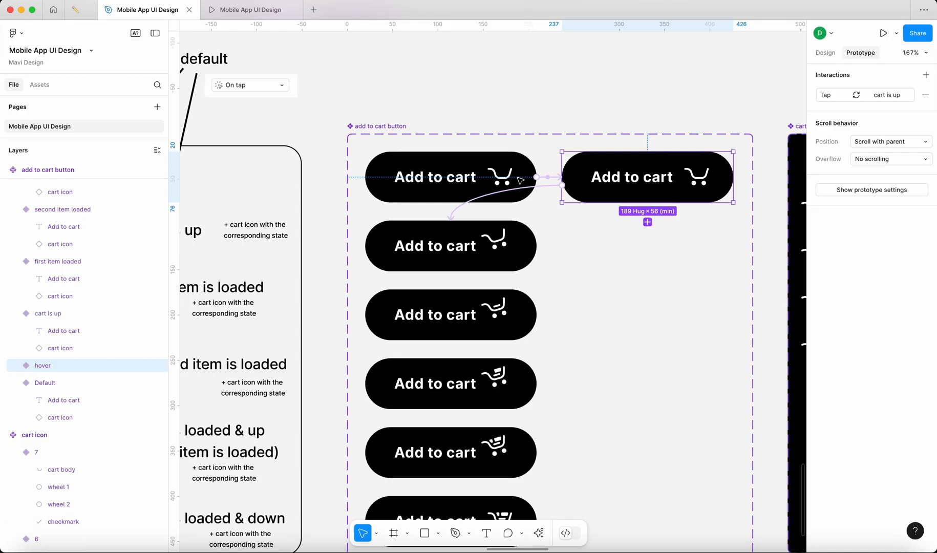
left_click(835, 53)
left_click(822, 408)
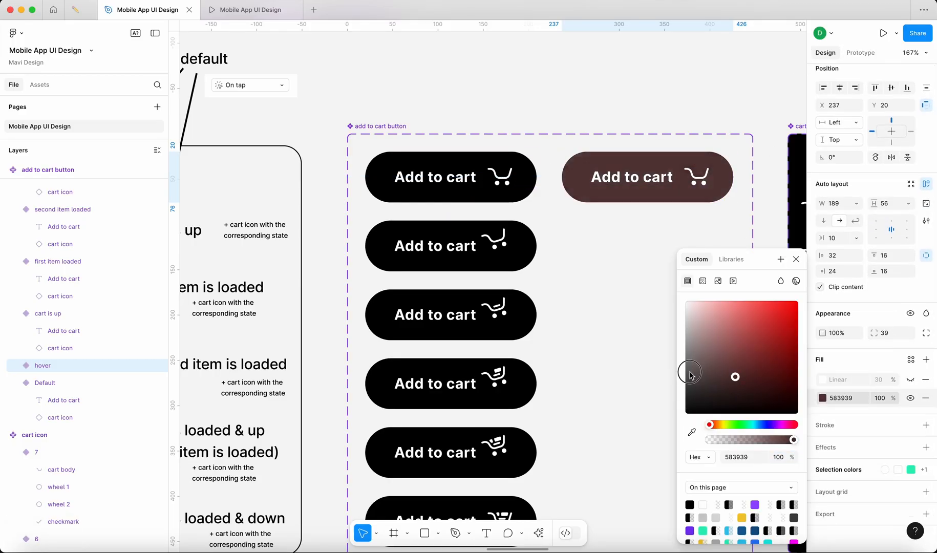
left_click_drag(688, 370, 665, 367)
left_click(606, 64)
Step: In the prototype preview, trigger Add to cart, restart the prototype and reopen New Test page 2 to check the hover effect
left_click(220, 9)
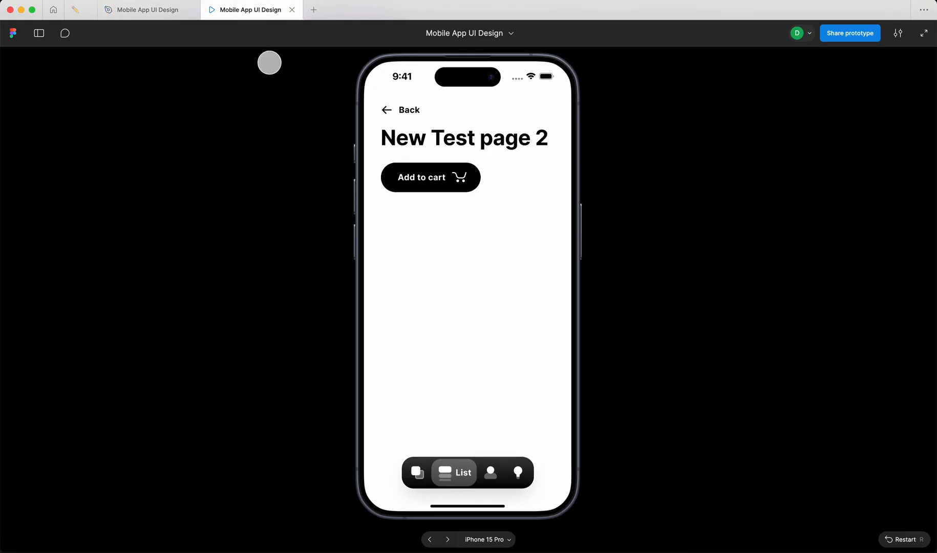
left_click(412, 176)
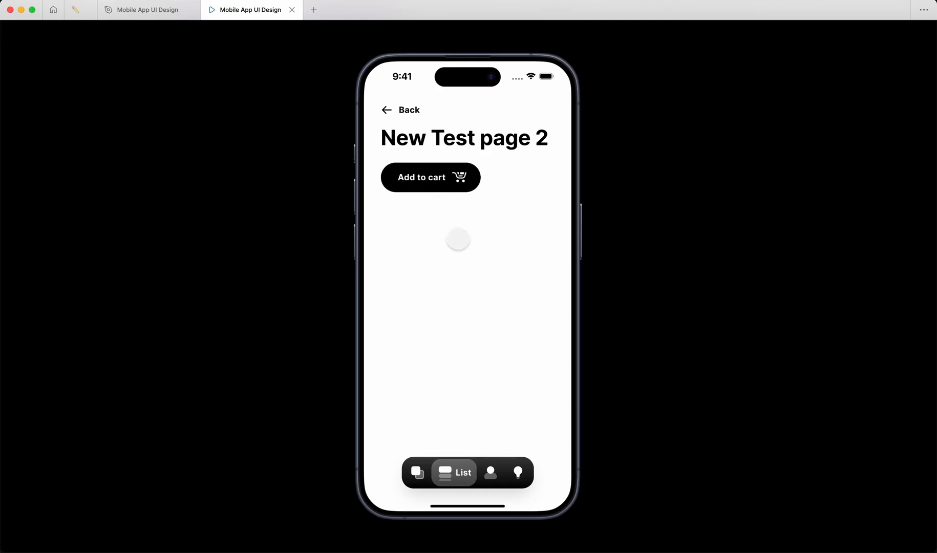
key("r")
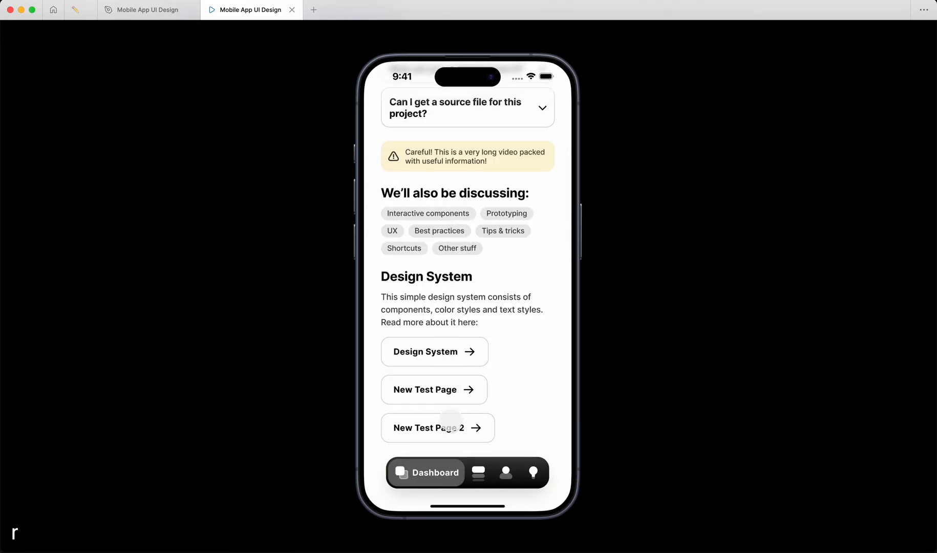
left_click(449, 424)
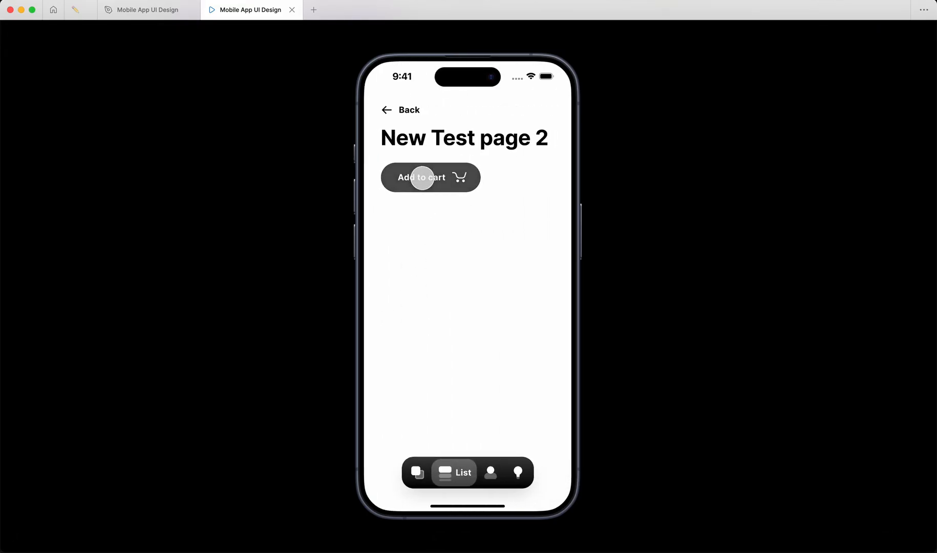
Step: Return to the design file and switch the hover variant's cart icon to Property 1 value 2
left_click(147, 9)
double_click(705, 179)
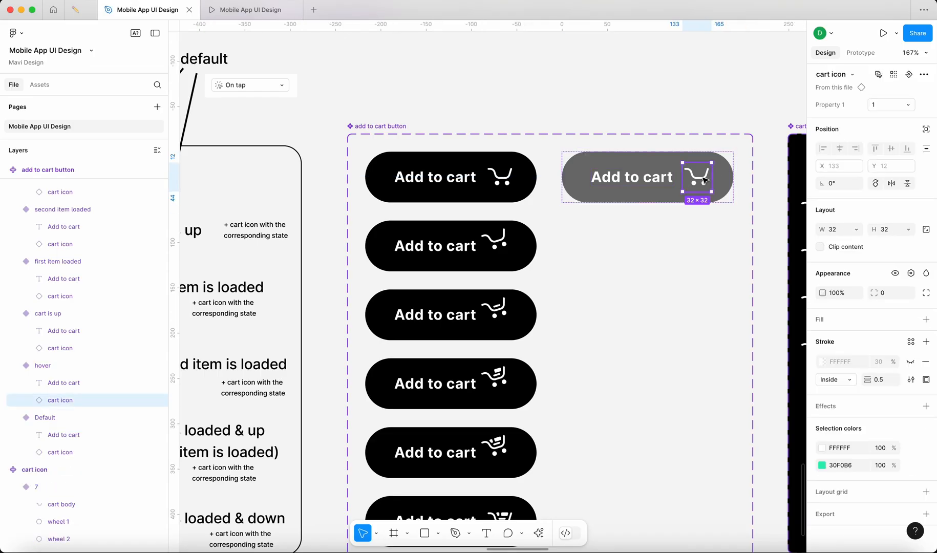
left_click(881, 105)
left_click(874, 119)
left_click(689, 94)
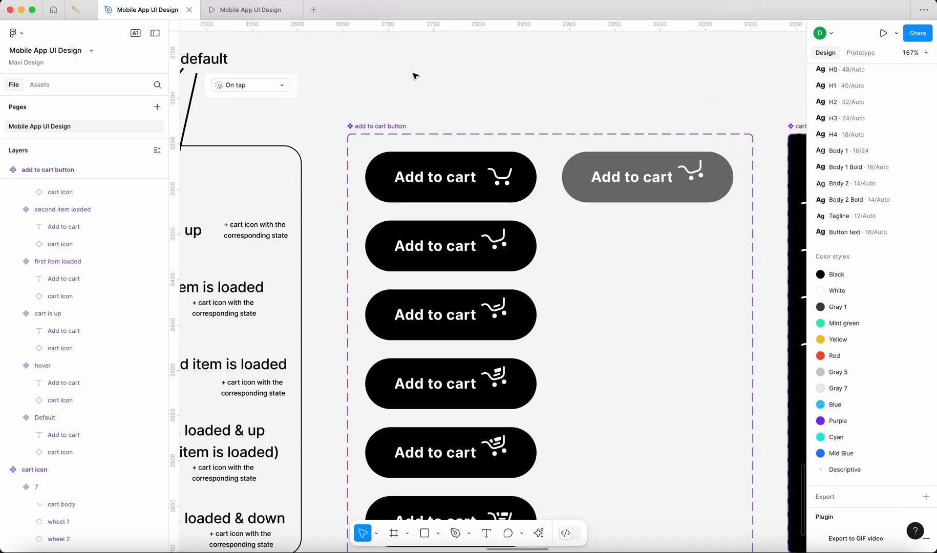
Step: Check the hover state in the preview and darken the hover variant's fill to about 494949
left_click(250, 9)
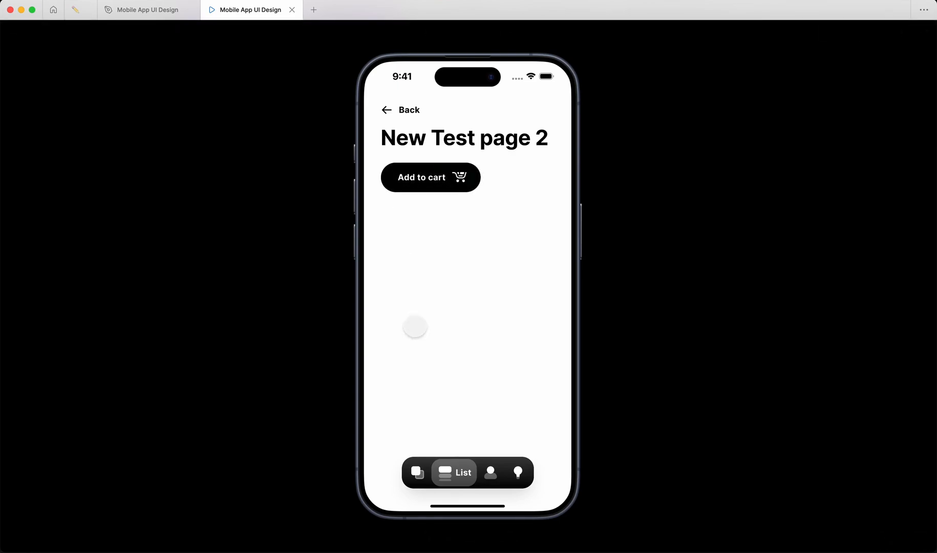
left_click(145, 9)
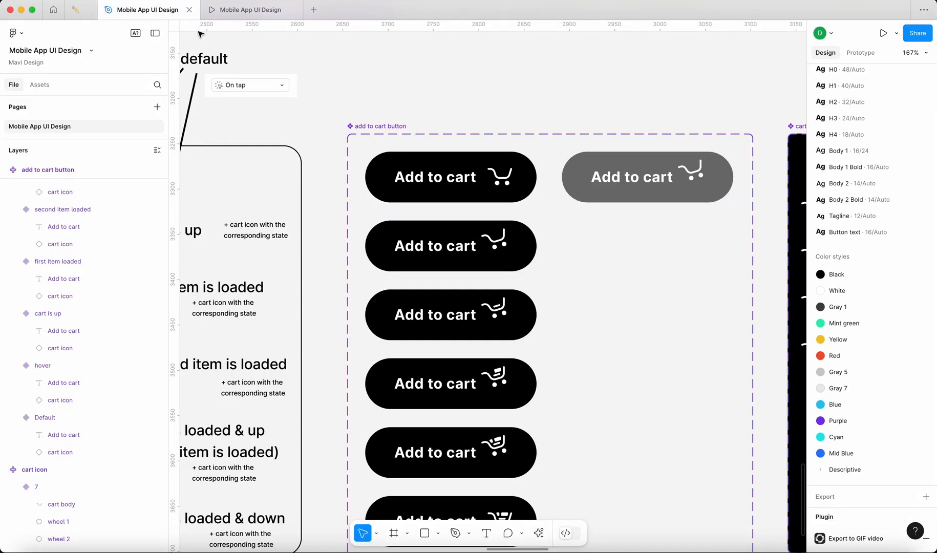
left_click(822, 353)
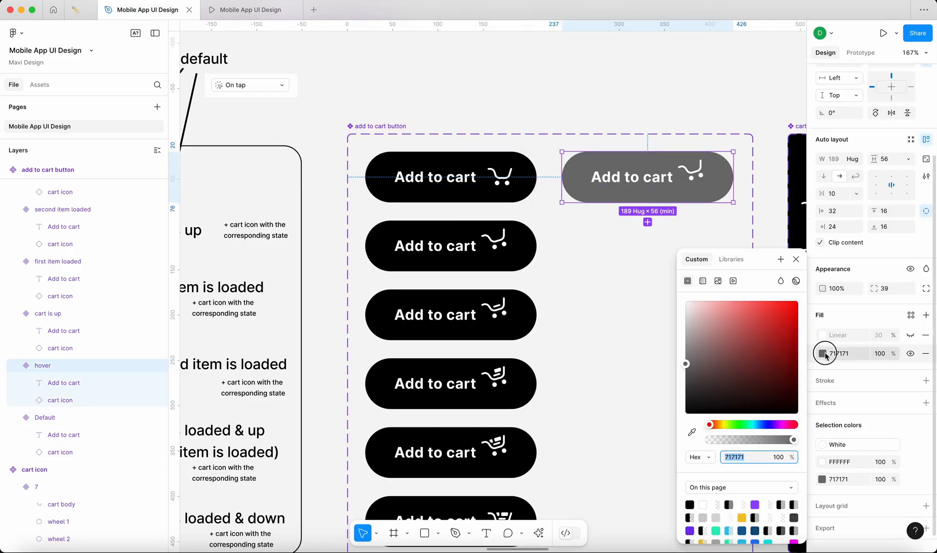
left_click_drag(685, 364, 676, 379)
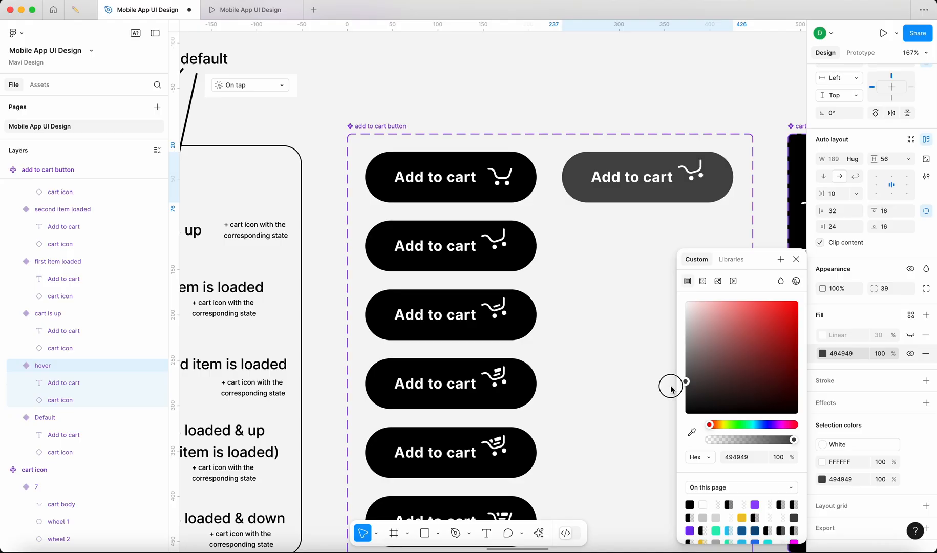
left_click(594, 90)
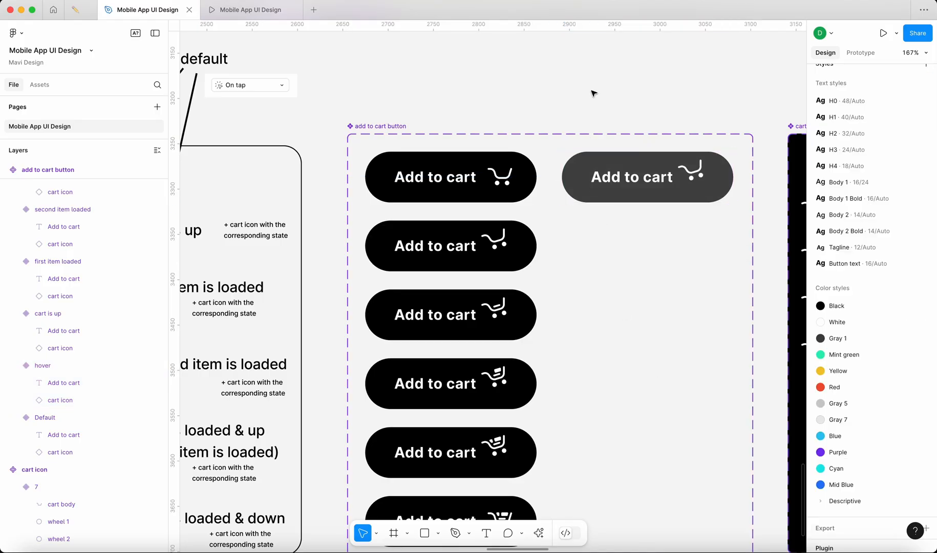
Step: Return to the prototype preview and change its size option from Fixed size to Responsive
left_click(251, 10)
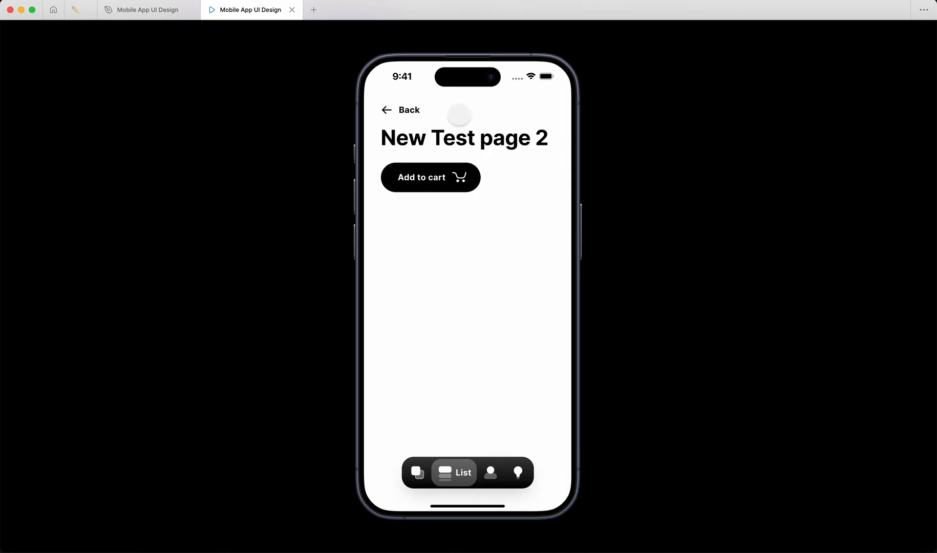
left_click(633, 469)
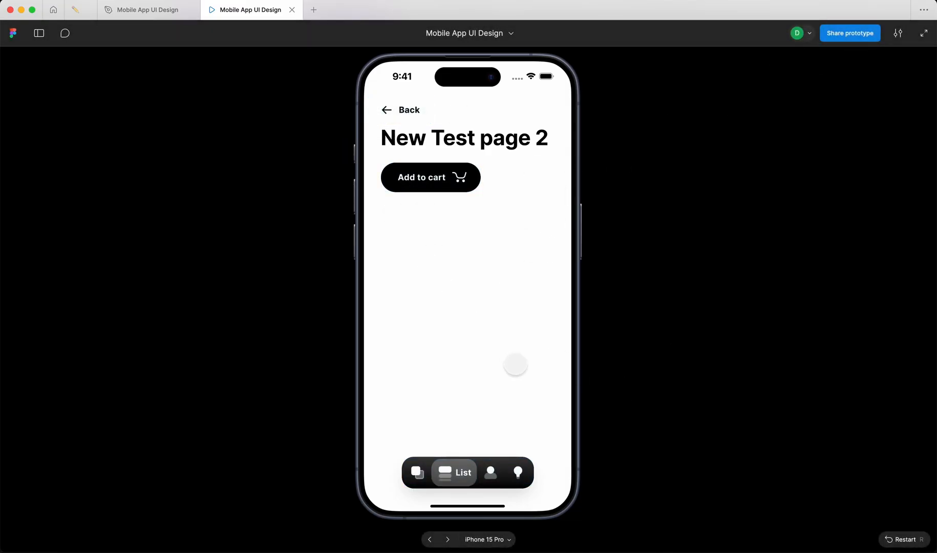
left_click(897, 34)
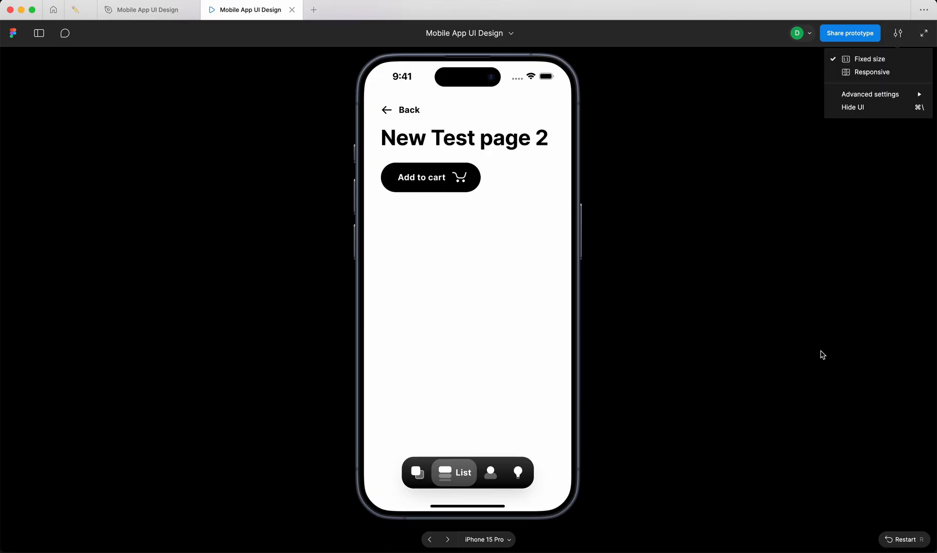
left_click(870, 73)
left_click(496, 270)
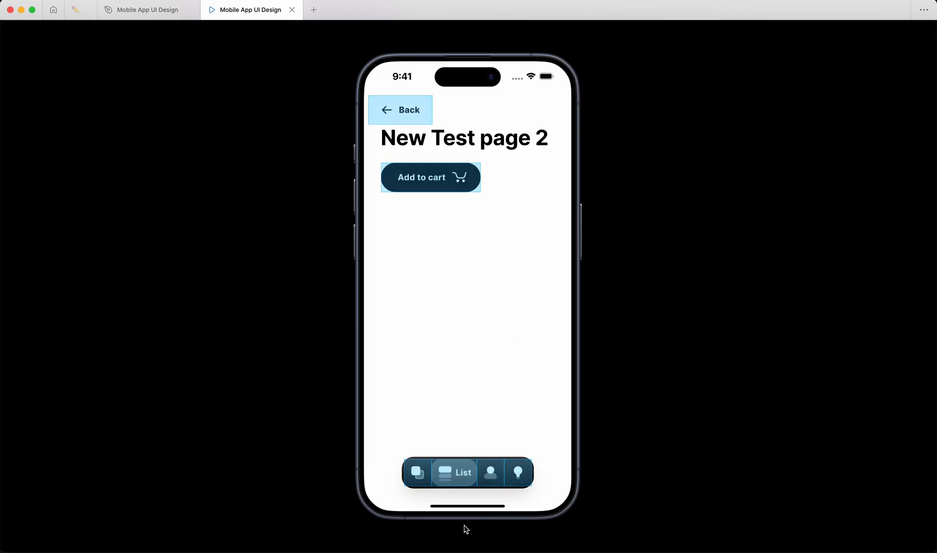
Step: Review the preview's size options and set the iPhone 15 Pro to Fit device on screen
left_click(484, 539)
left_click(502, 479)
left_click(498, 540)
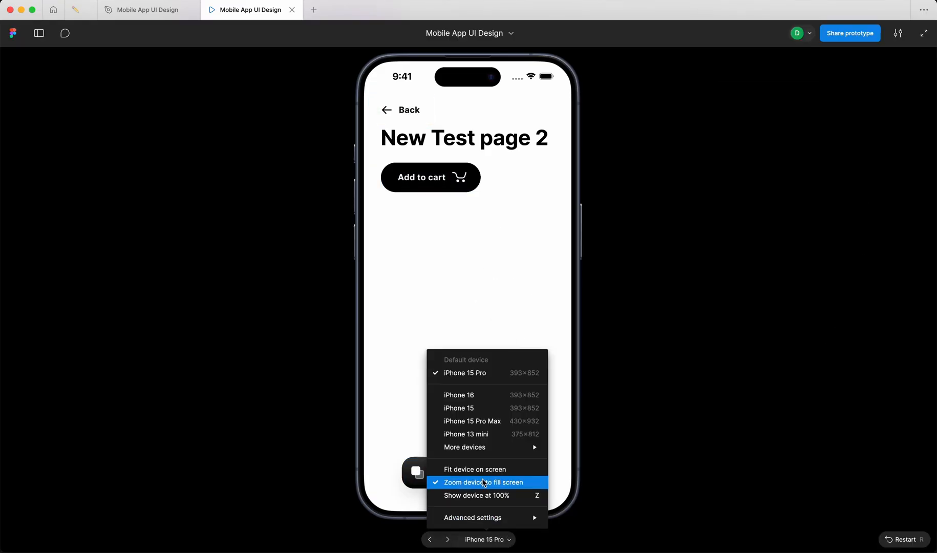
left_click(757, 114)
left_click(898, 34)
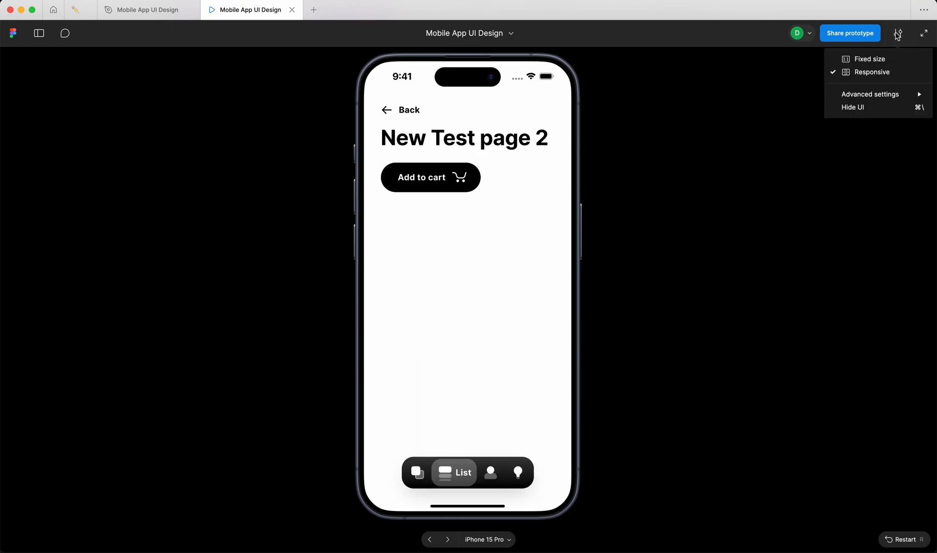
left_click(901, 34)
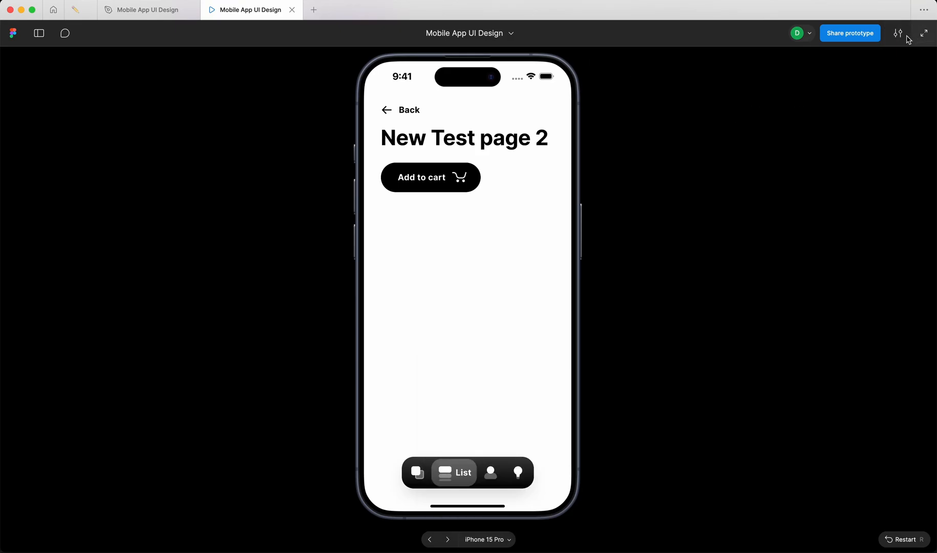
left_click(470, 413)
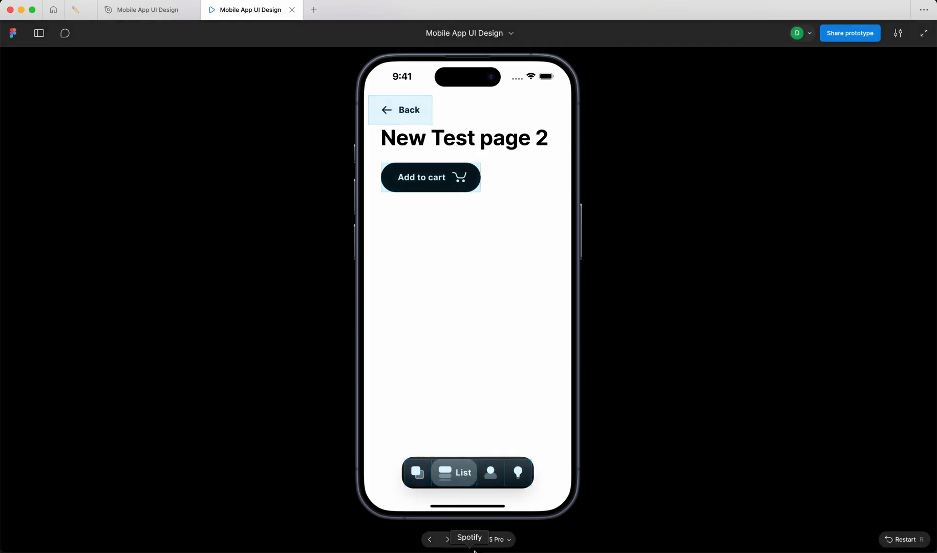
left_click(504, 542)
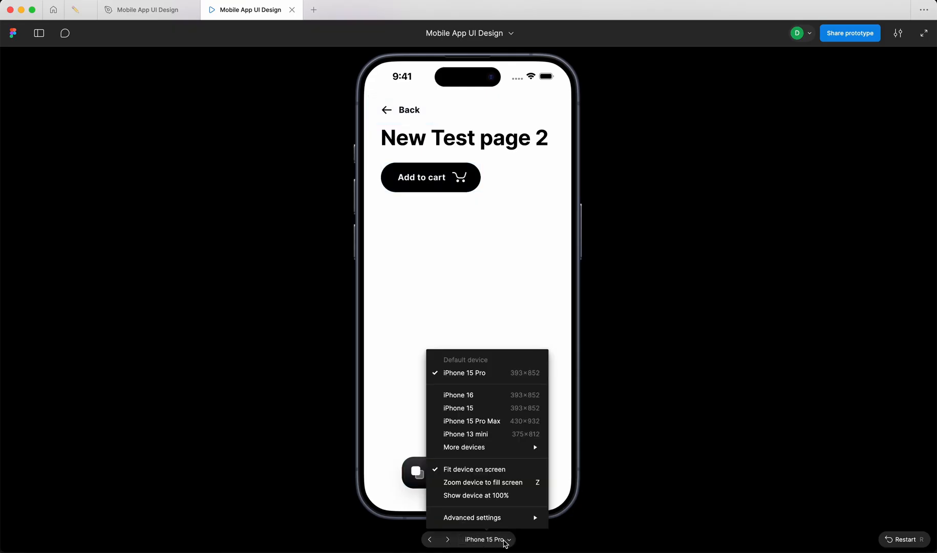
left_click(640, 435)
Step: In the design file, duplicate the Add to cart button on New Test page 2 and scale the copy to the content width
left_click(125, 11)
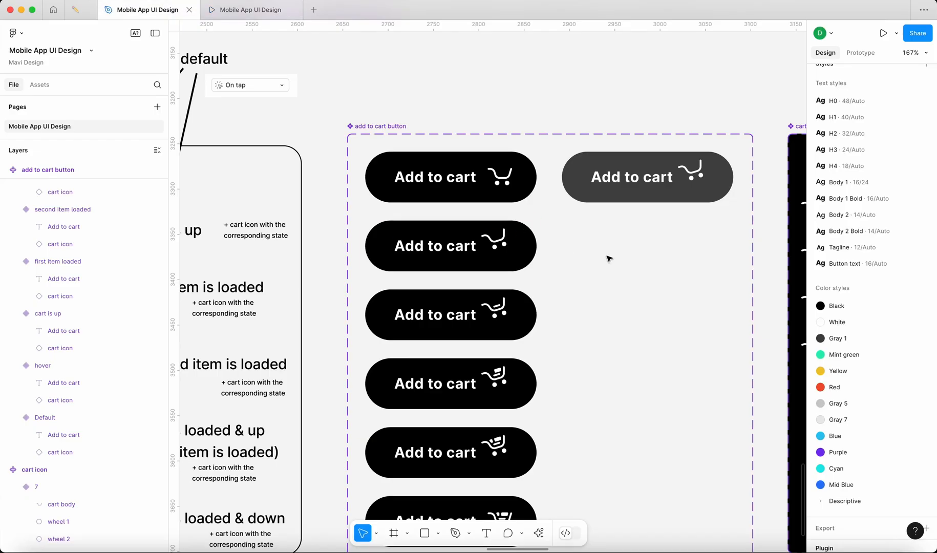
key("shift+1")
left_click(698, 83)
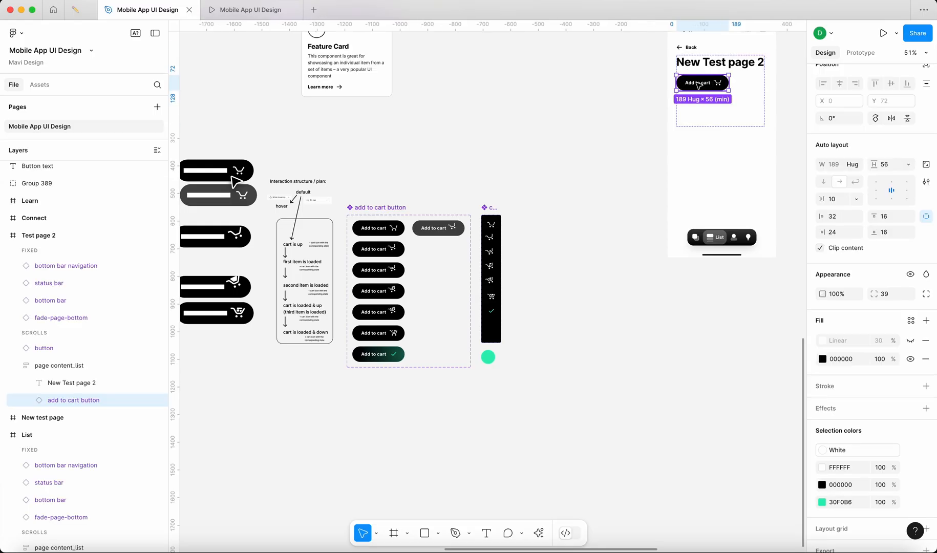
scroll(698, 83, "up", 5)
key("super+d")
scroll(551, 152, "right", 3)
key("k")
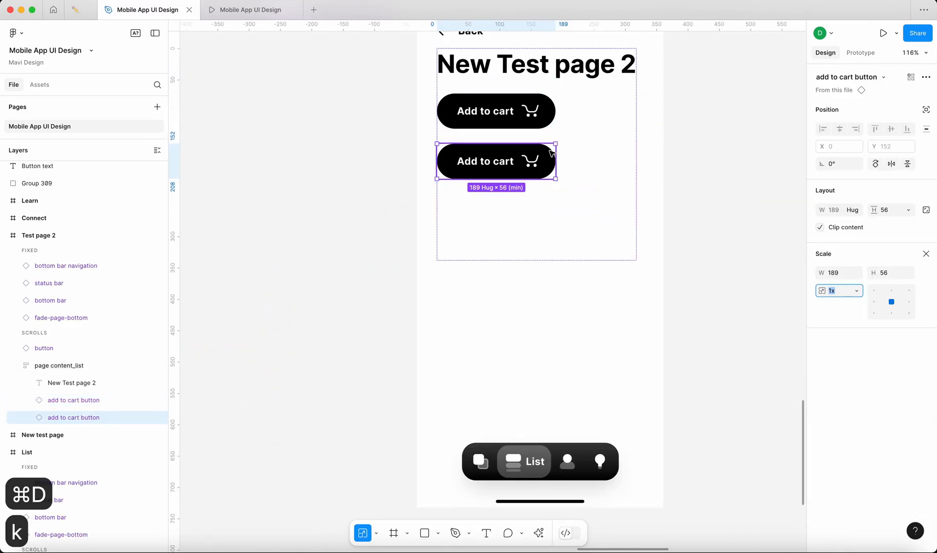
left_click_drag(555, 163, 638, 168)
left_click(627, 199)
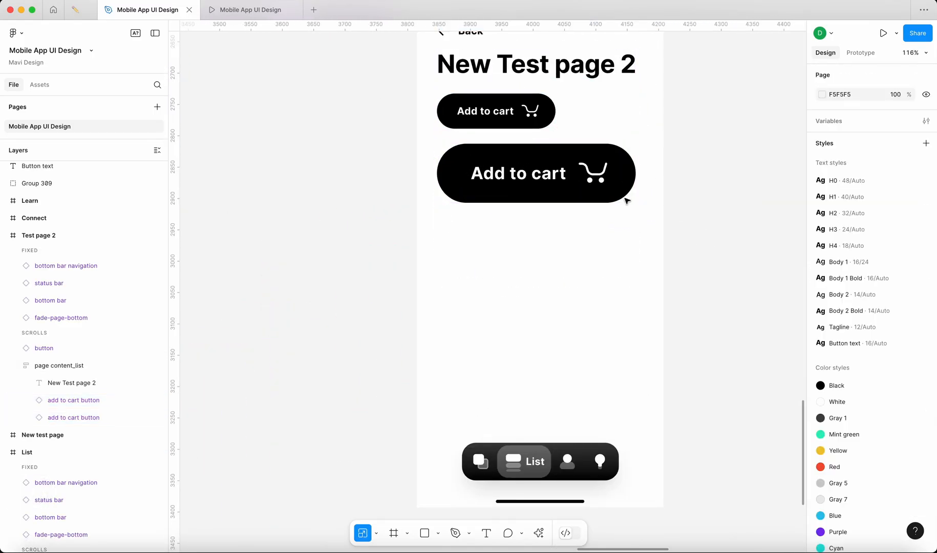
Step: Play the enlarged Add to cart button's animation in the prototype preview and return to the design file
left_click(230, 12)
left_click(450, 230)
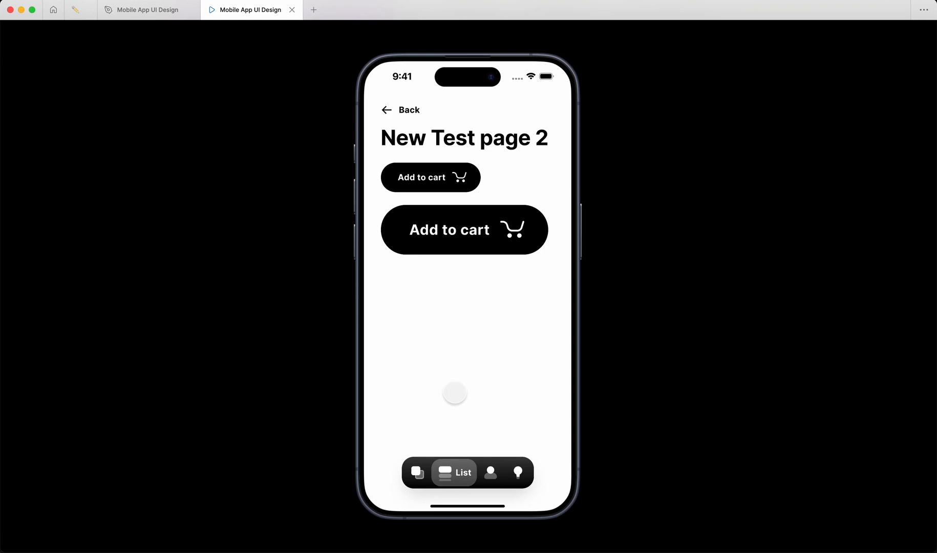
left_click(141, 11)
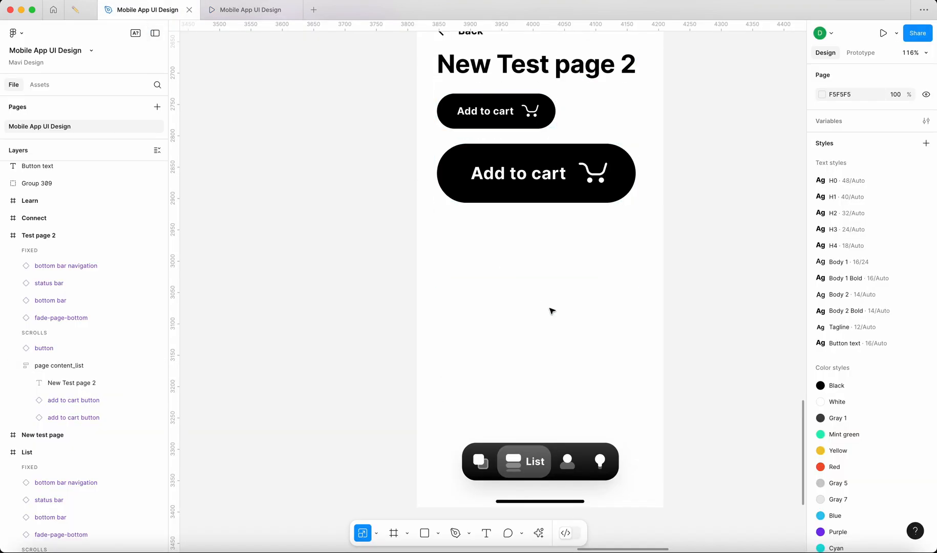
Step: Look over the whole design file, covering the design system components, the app screens and the add to cart button and cart icon component sets
scroll(731, 308, "down", 10)
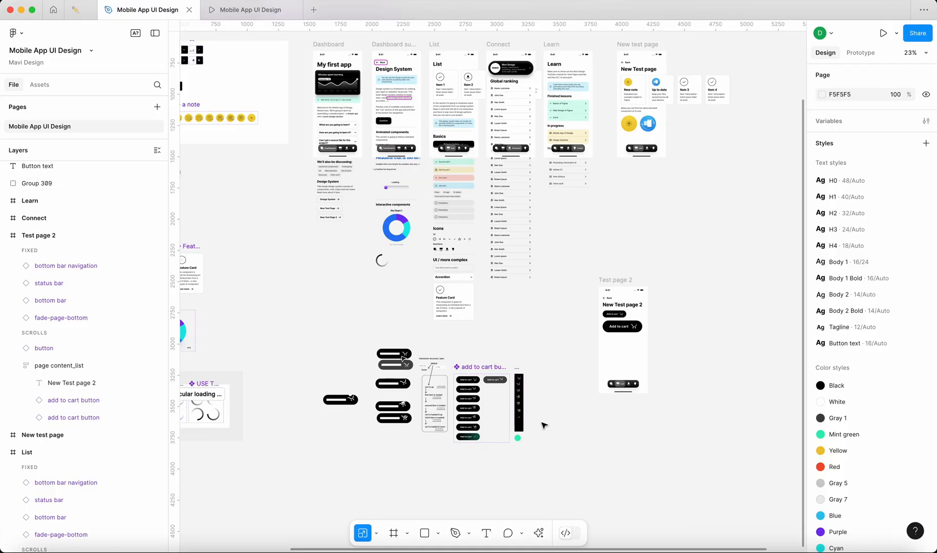
scroll(544, 419, "left", 10)
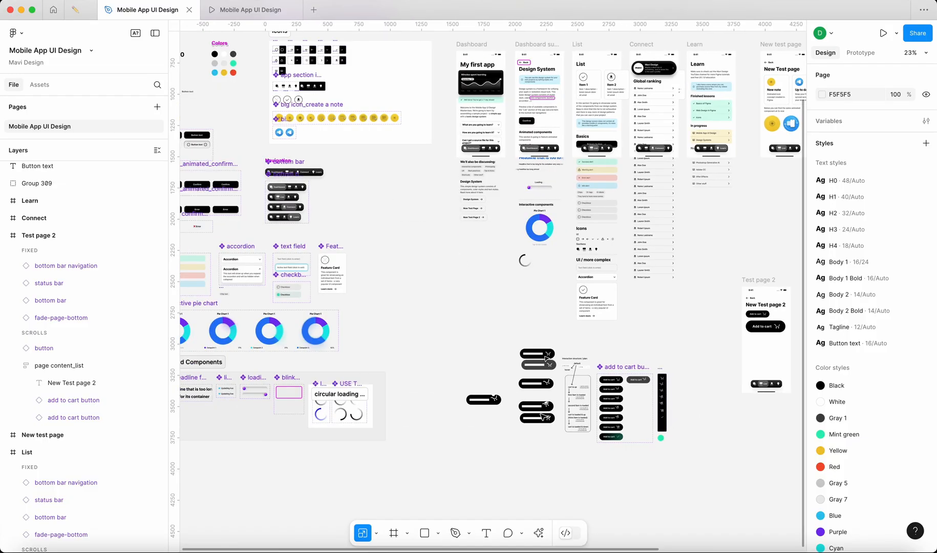
scroll(457, 419, "right", 10)
scroll(457, 419, "up", 7)
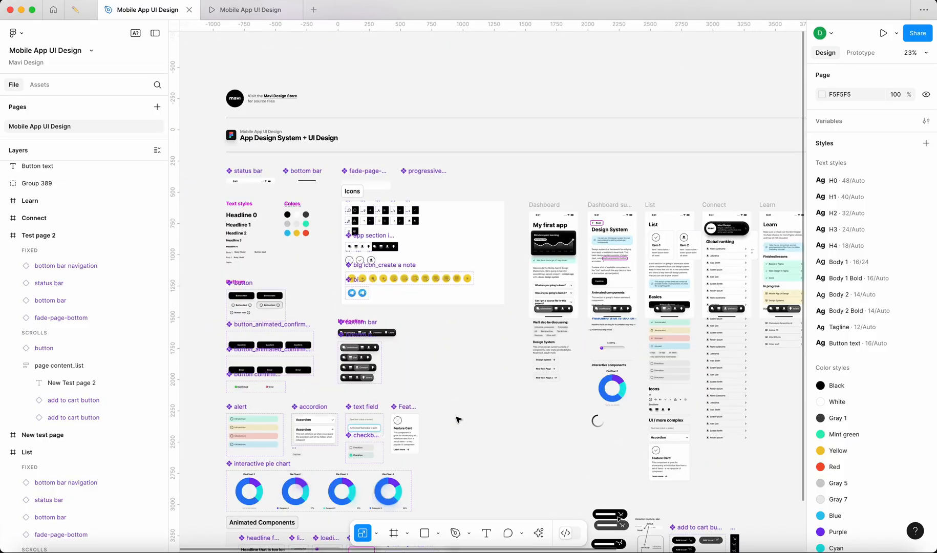
scroll(457, 419, "down", 2)
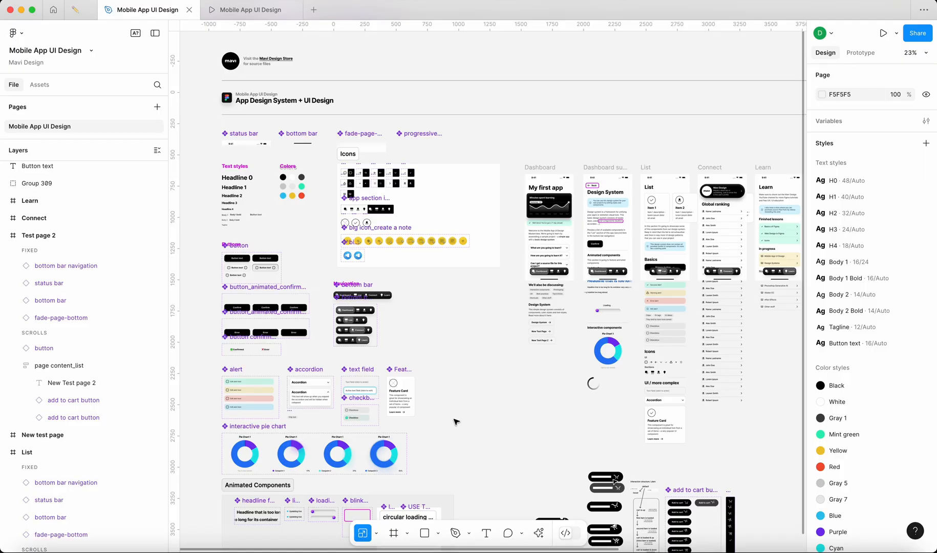
scroll(455, 421, "right", 2)
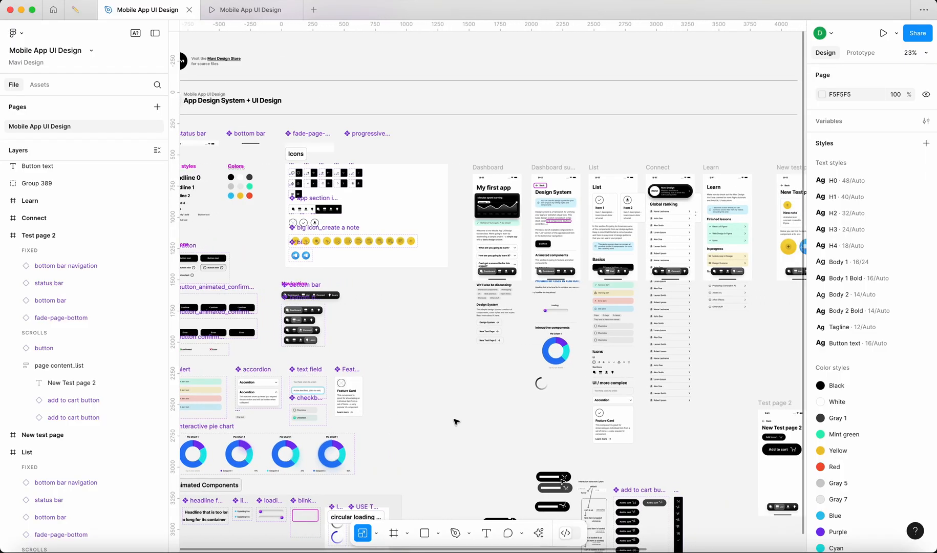
scroll(456, 420, "down", 5)
left_click_drag(661, 445, 291, 211)
key("Escape")
scroll(481, 395, "up", 10)
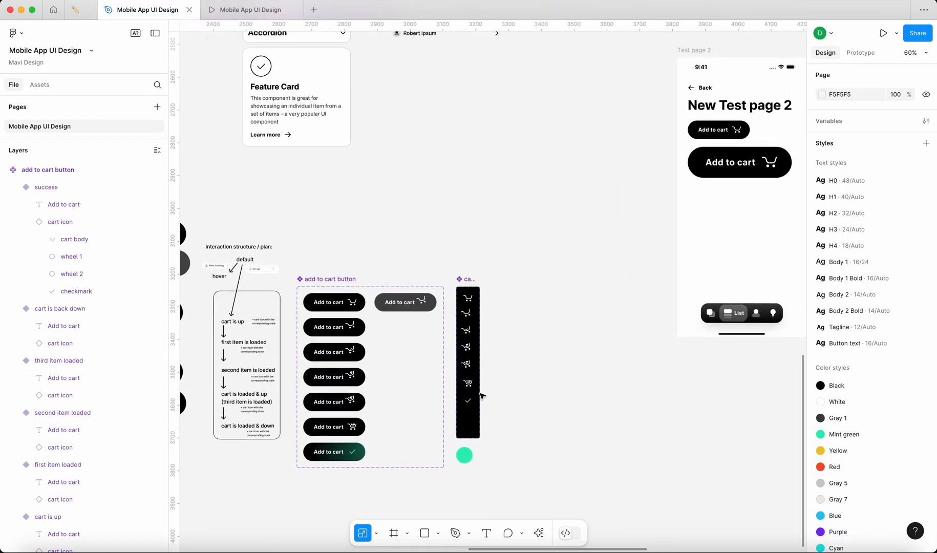
scroll(481, 395, "down", 10)
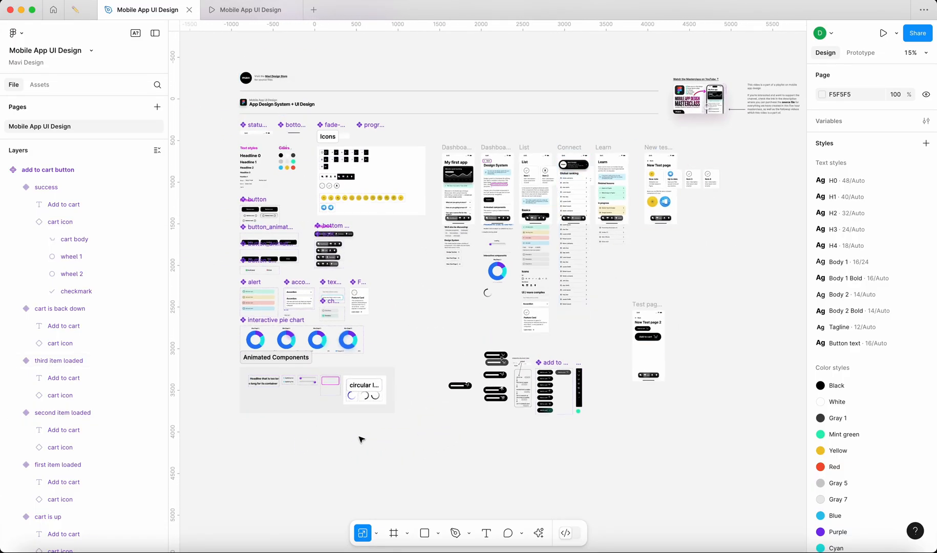
Step: Switch to the prototype preview and run the large Add to cart button's animation once more on New Test page 2
left_click(279, 10)
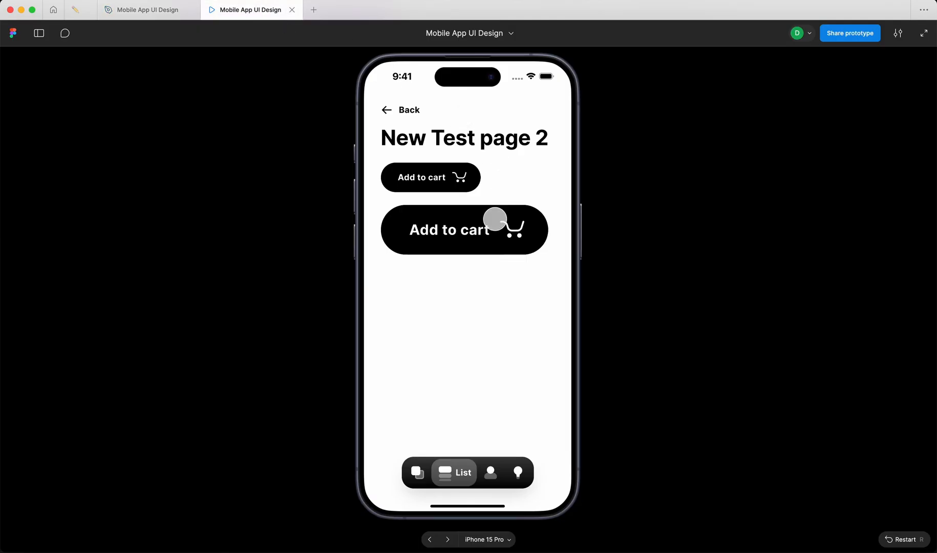
left_click(495, 221)
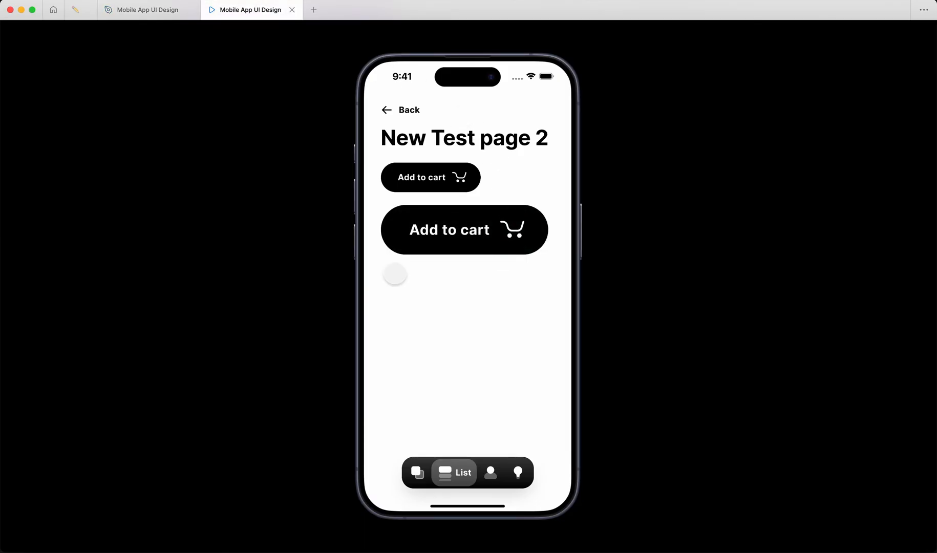